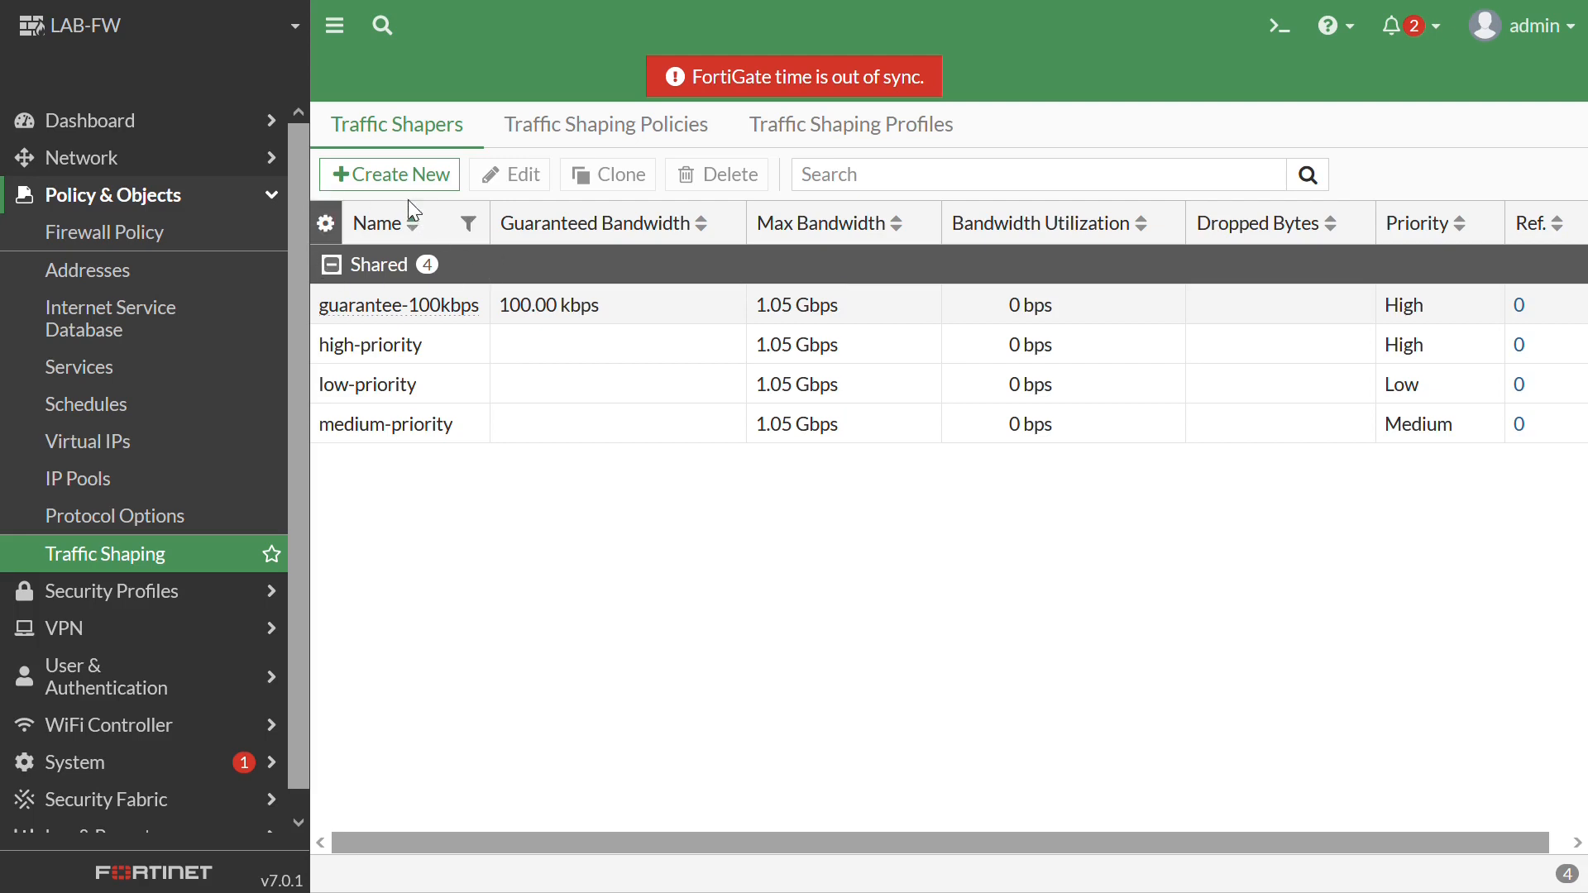
{"action": "left_click", "coordinate": [410, 178]}
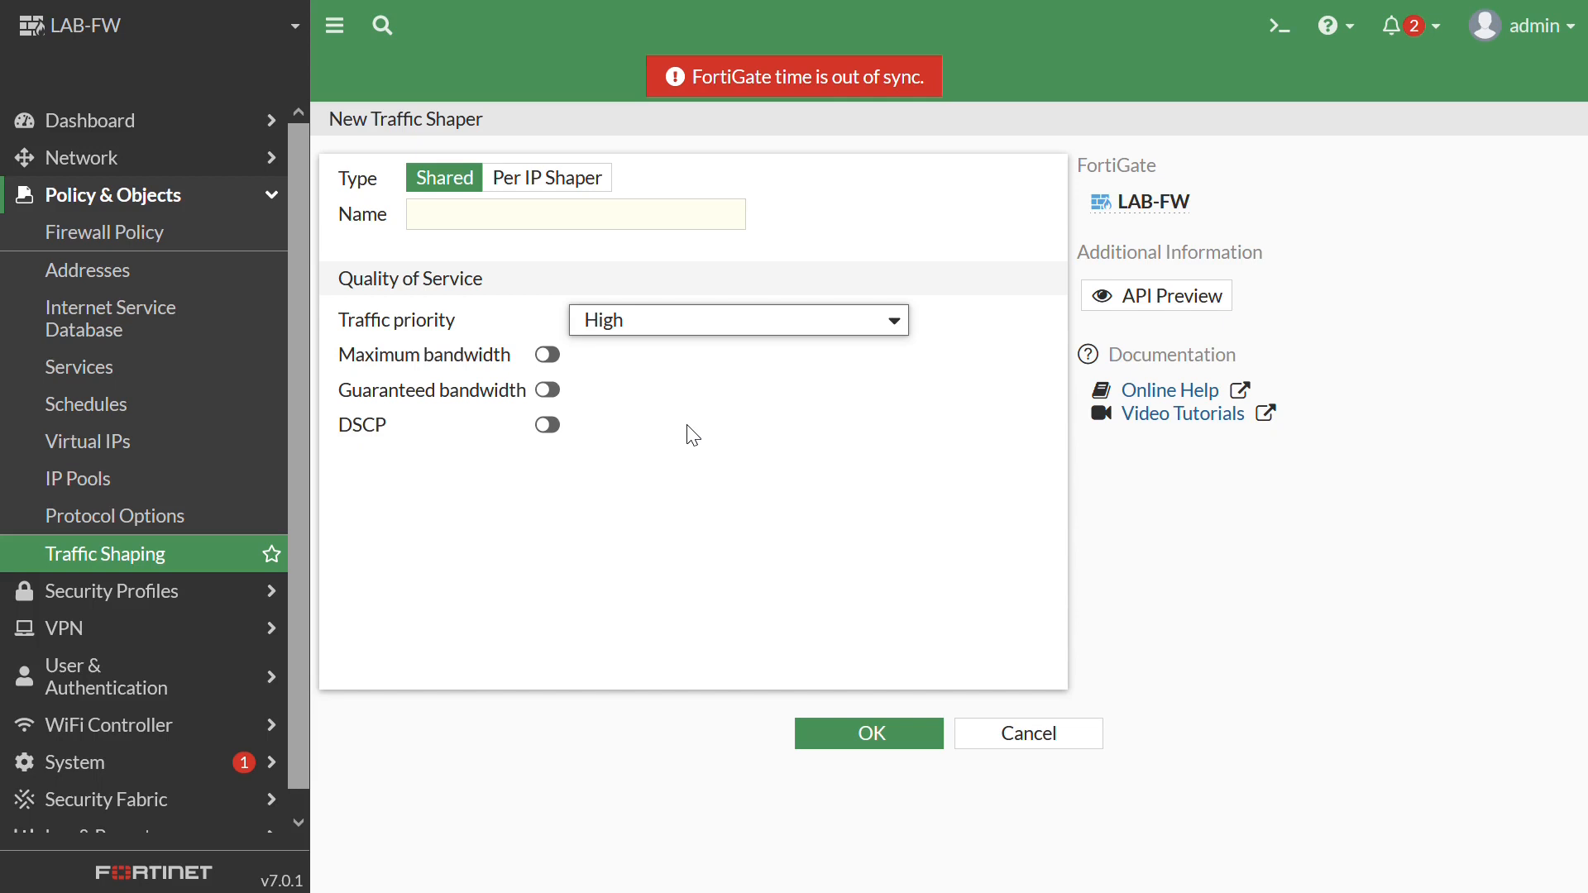
{"action": "left_click", "coordinate": [137, 569]}
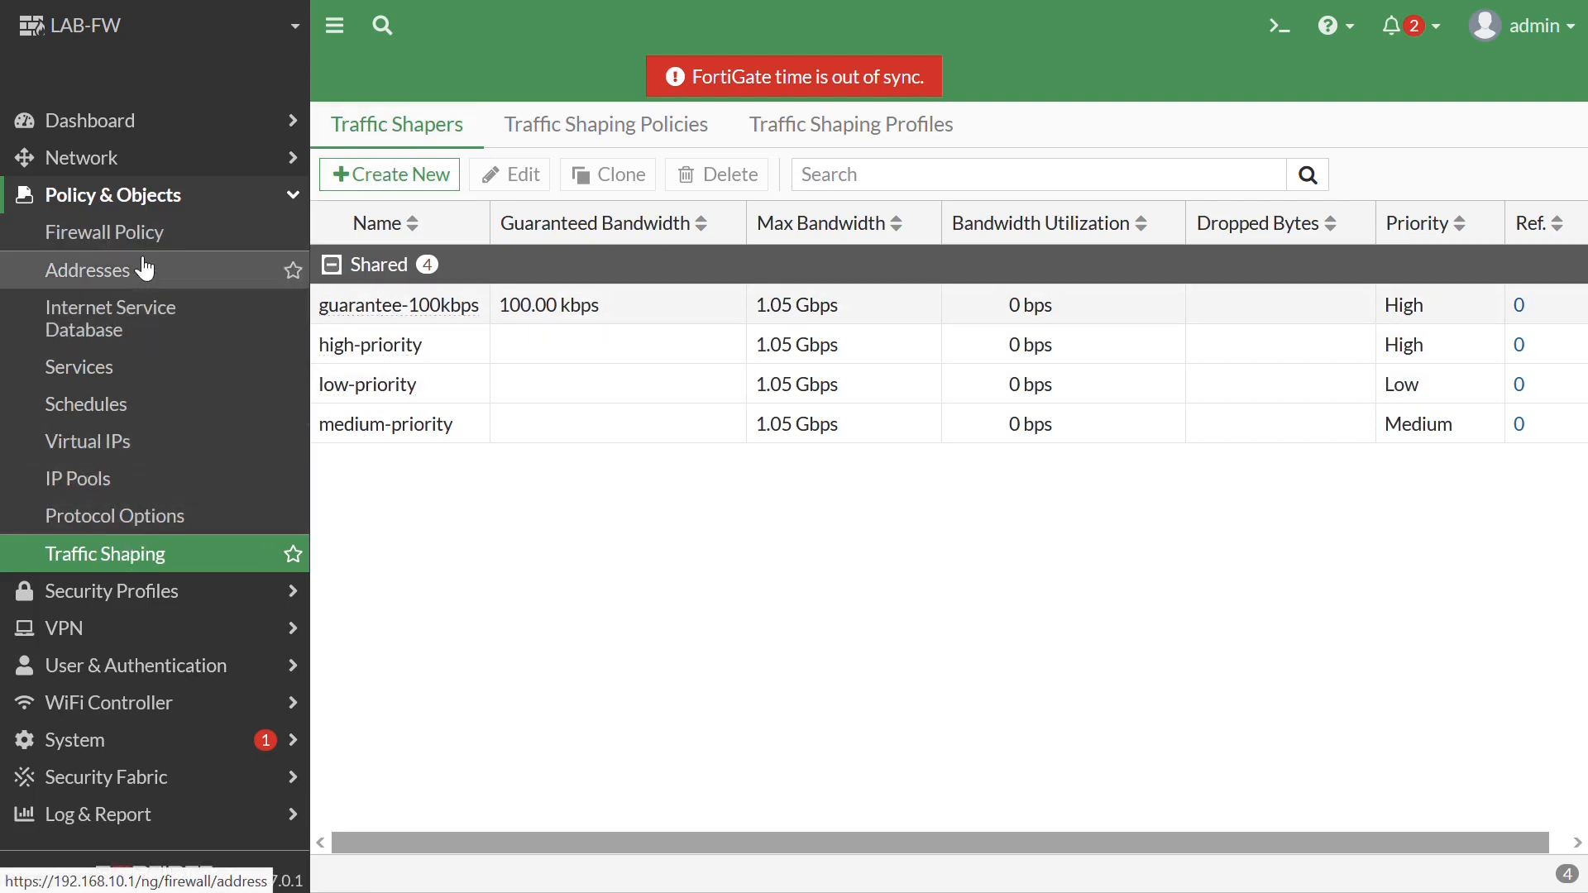
{"action": "left_click", "coordinate": [406, 179]}
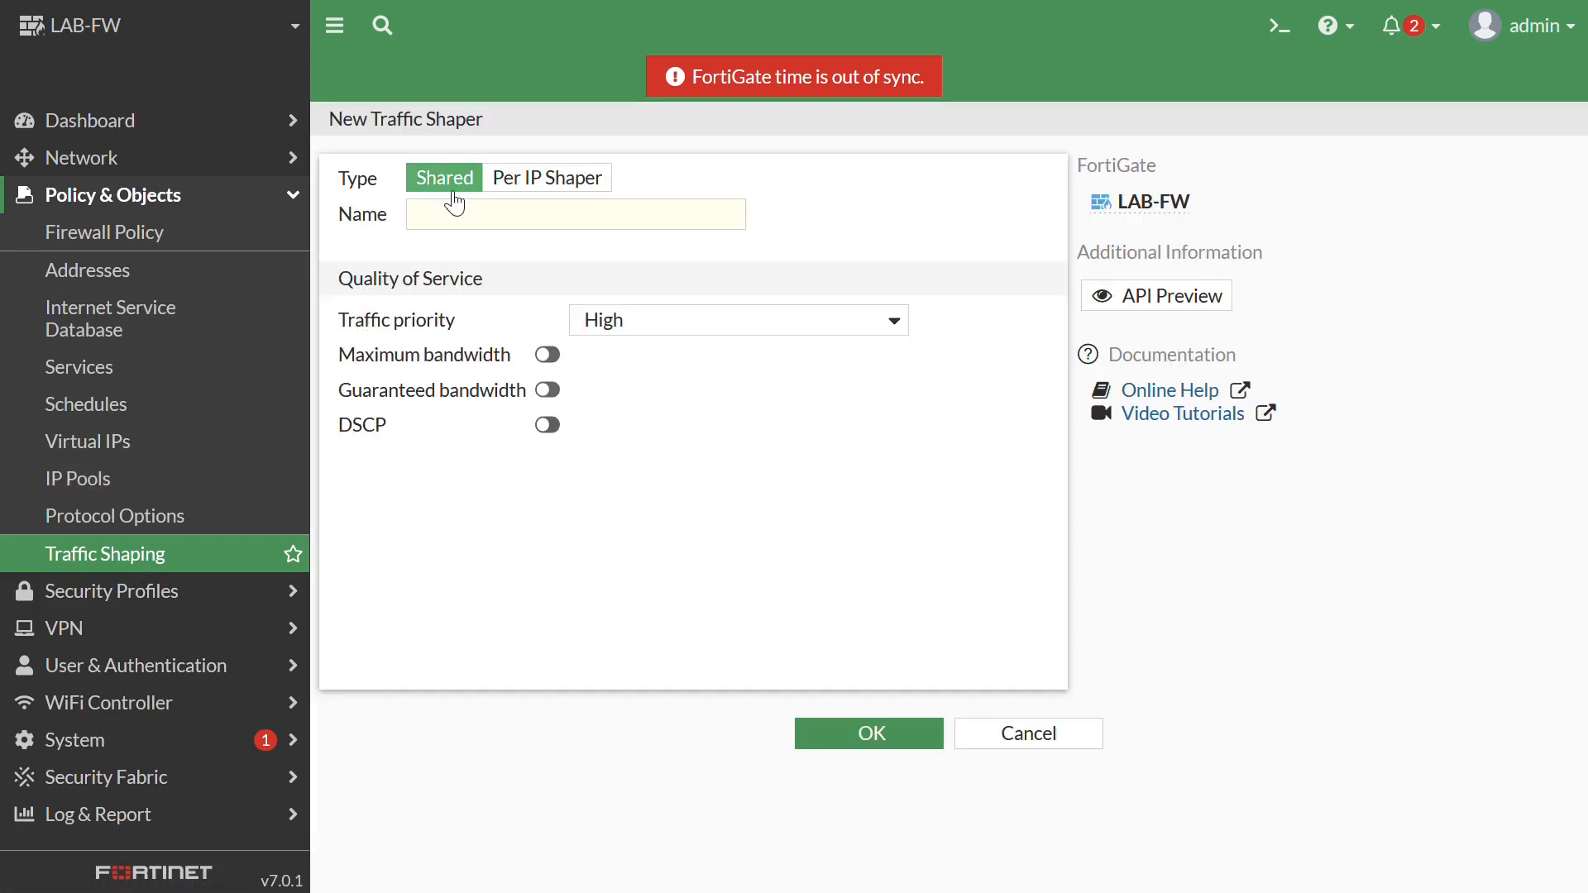
{"action": "left_click", "coordinate": [517, 196]}
{"action": "left_click", "coordinate": [1077, 744]}
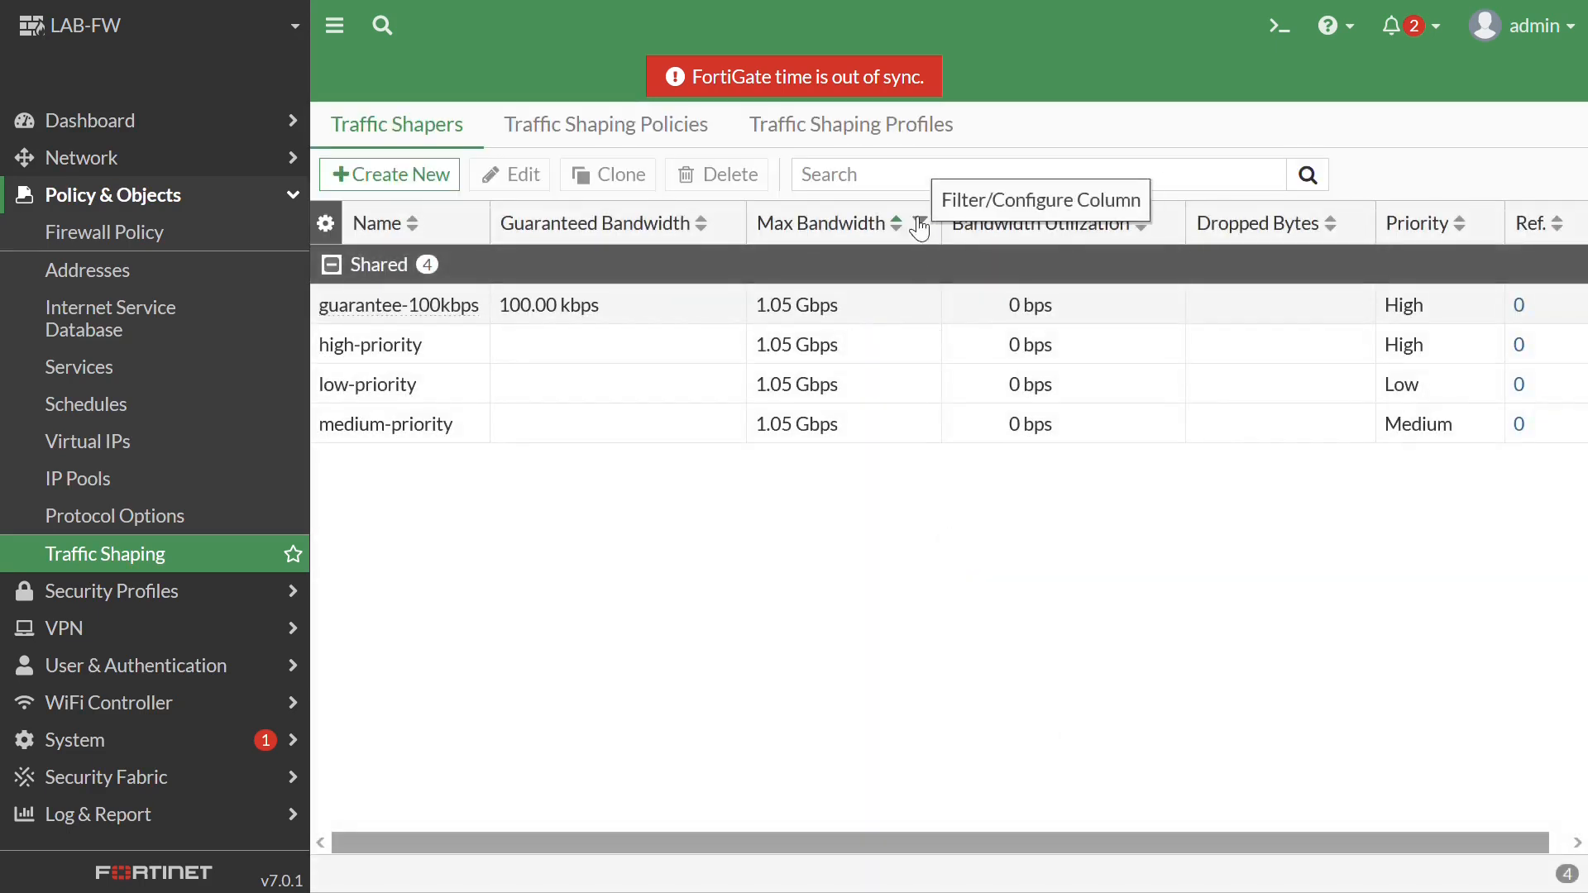
{"action": "left_click", "coordinate": [887, 141]}
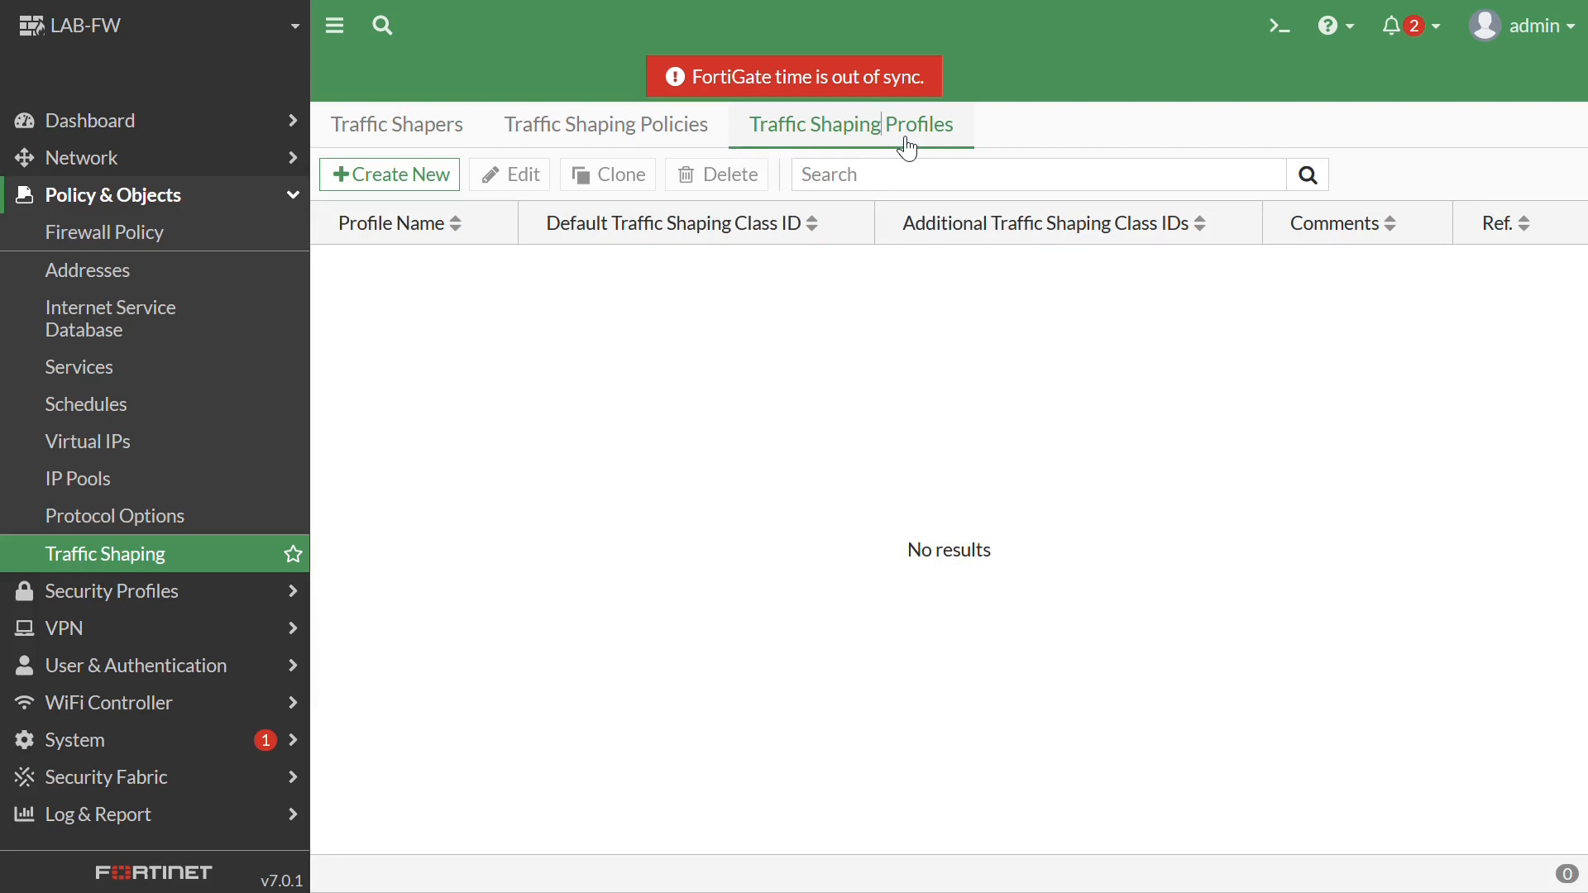
{"action": "left_click", "coordinate": [420, 148]}
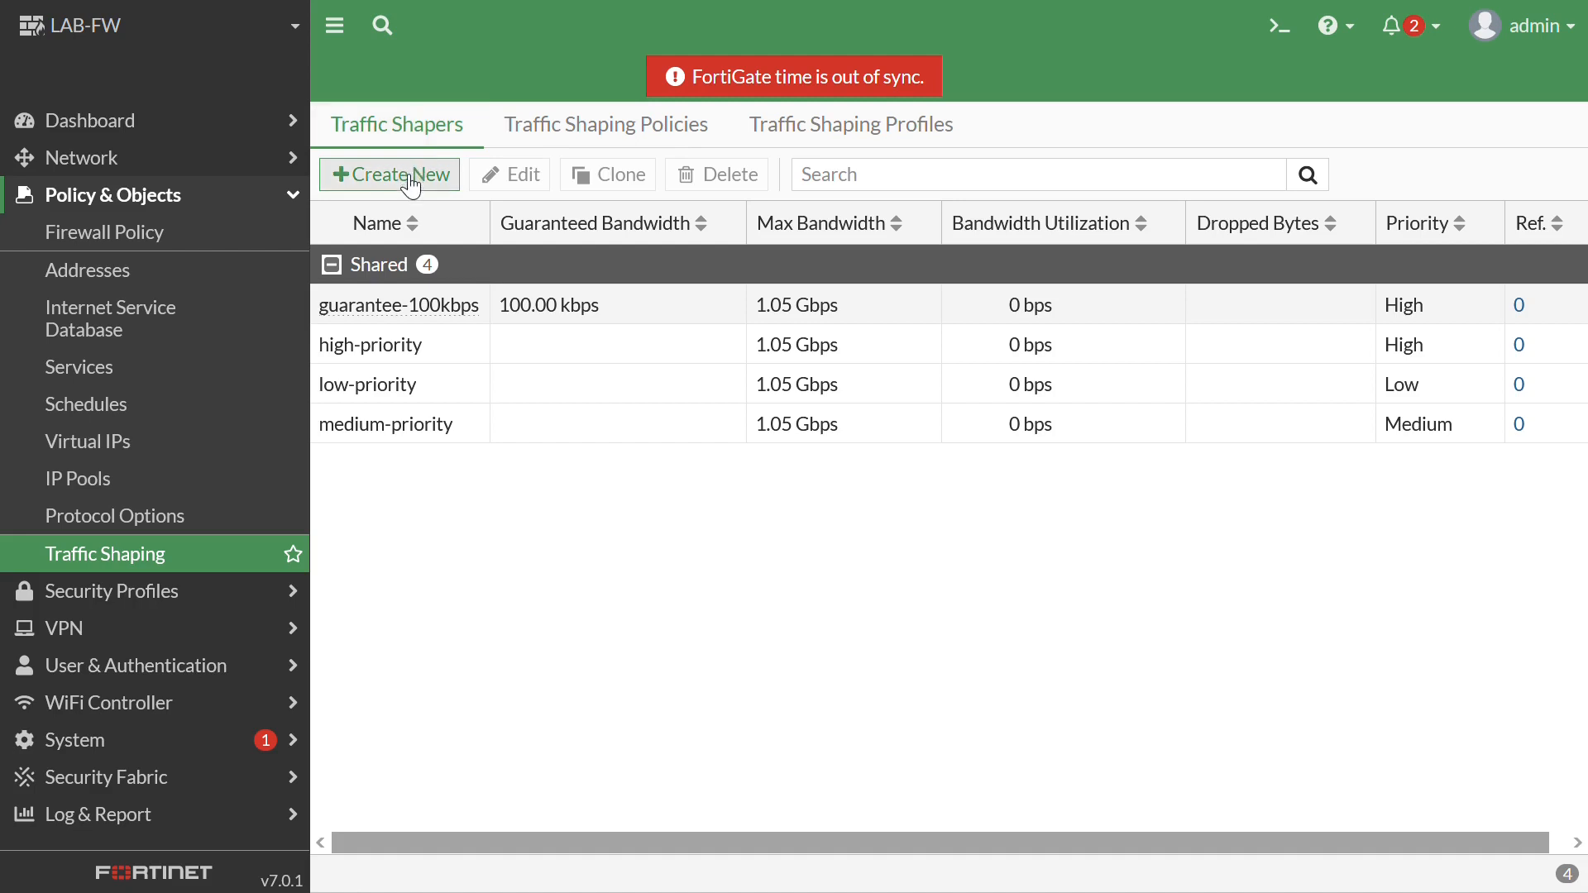
Step: Create a new shared traffic shaper named 2Mbts-Shared
{"action": "left_click", "coordinate": [411, 183]}
{"action": "left_click", "coordinate": [489, 226]}
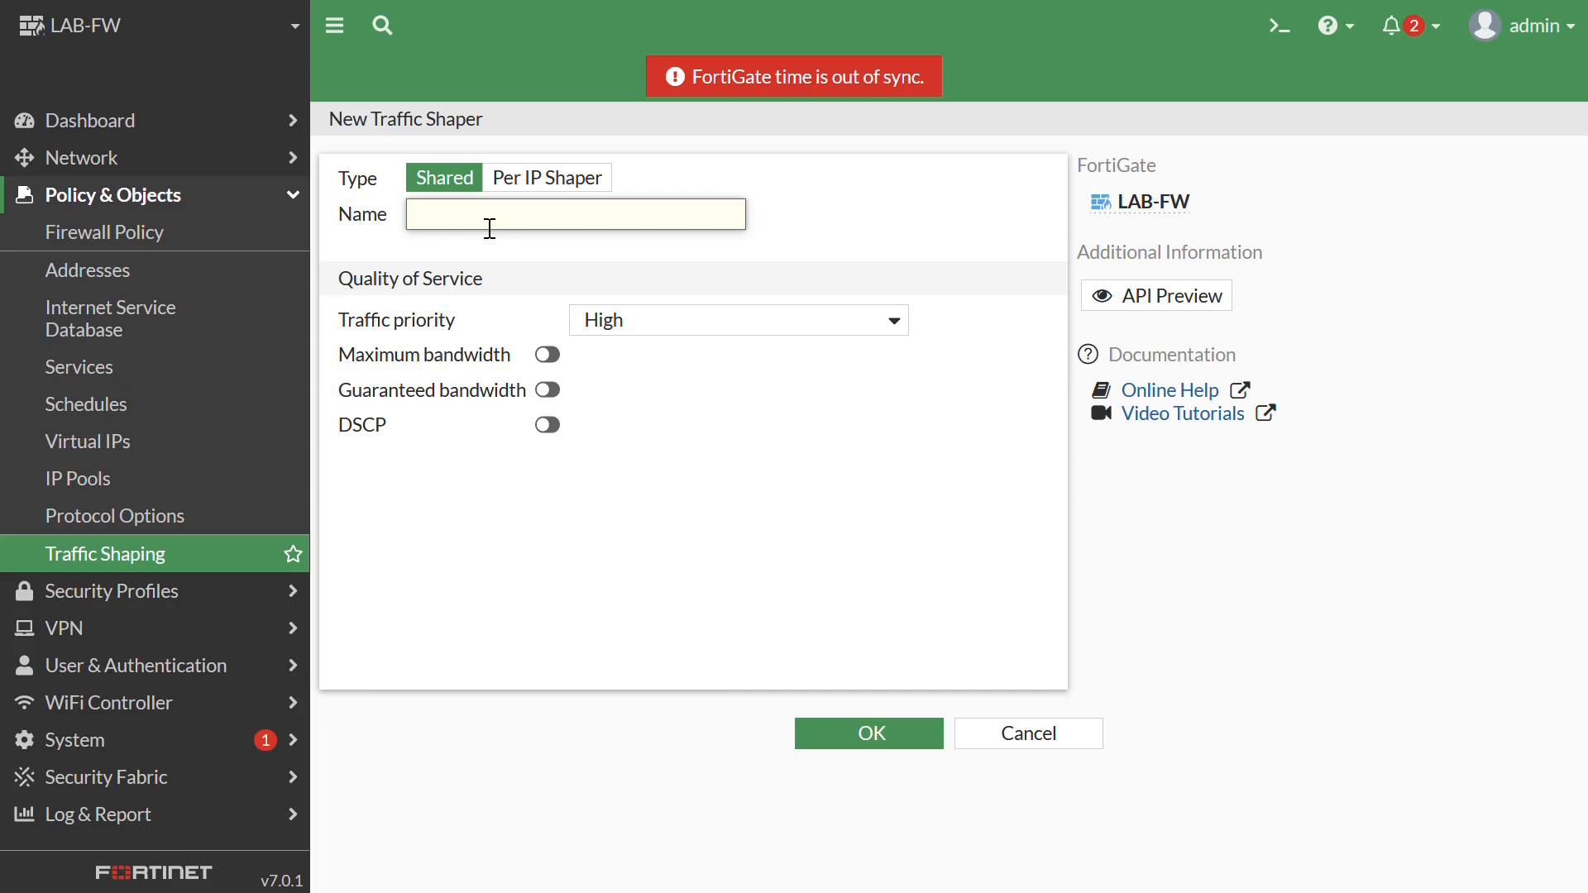
{"action": "type", "text": "2Mbts-Shared"}
Step: Enable maximum bandwidth and set it to 2000 kbps
{"action": "left_click", "coordinate": [355, 290]}
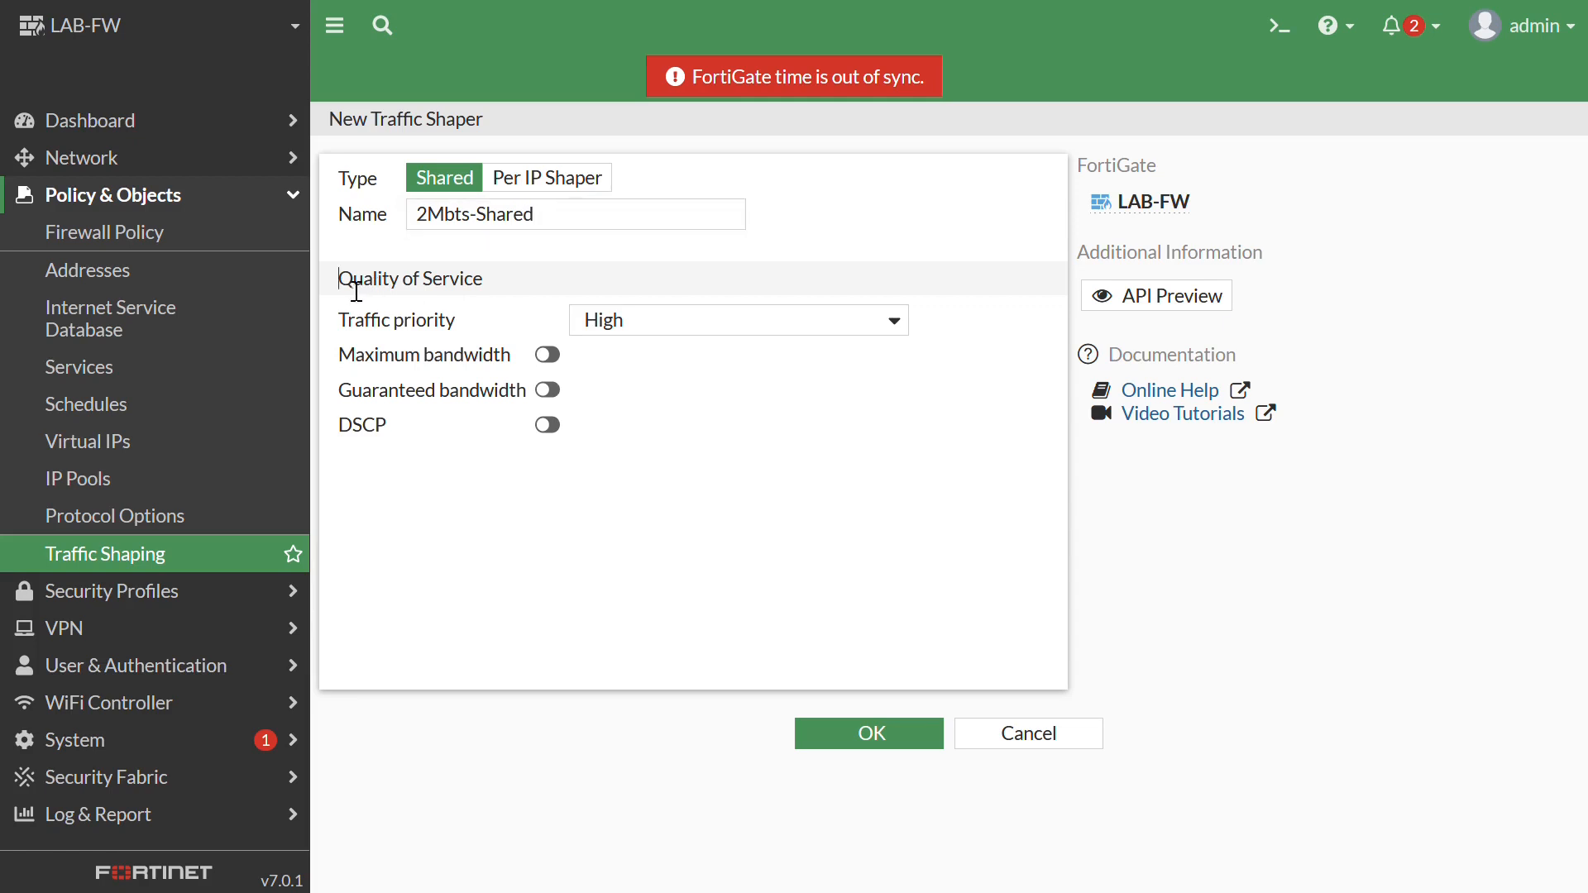
{"action": "left_click_drag", "start_coordinate": [356, 289], "coordinate": [482, 294]}
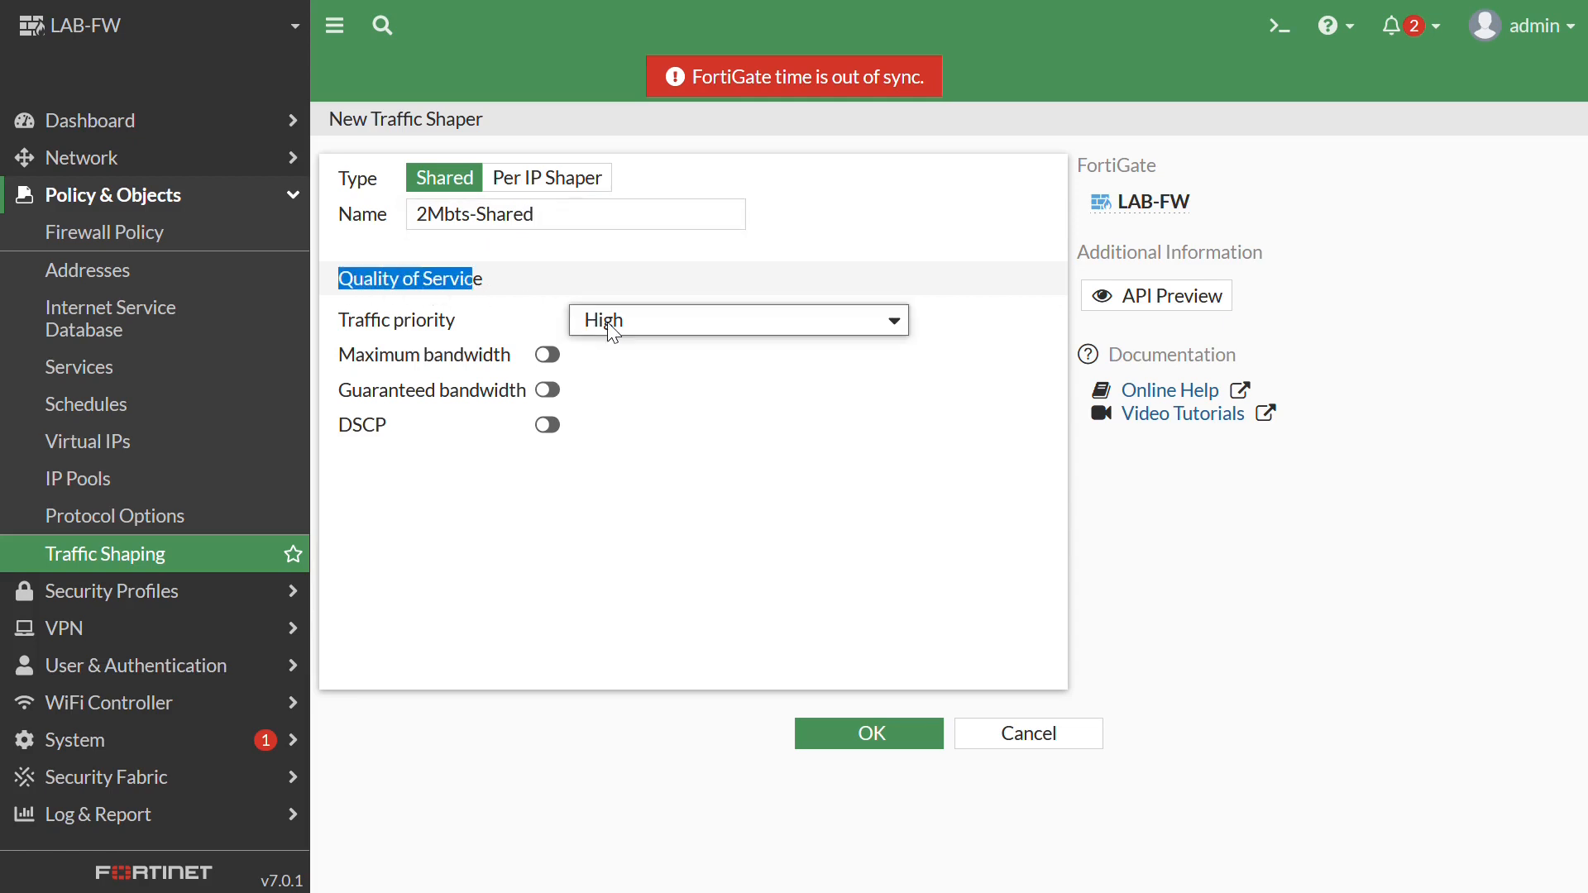
{"action": "left_click", "coordinate": [559, 361]}
{"action": "left_click_drag", "start_coordinate": [616, 356], "coordinate": [492, 358]}
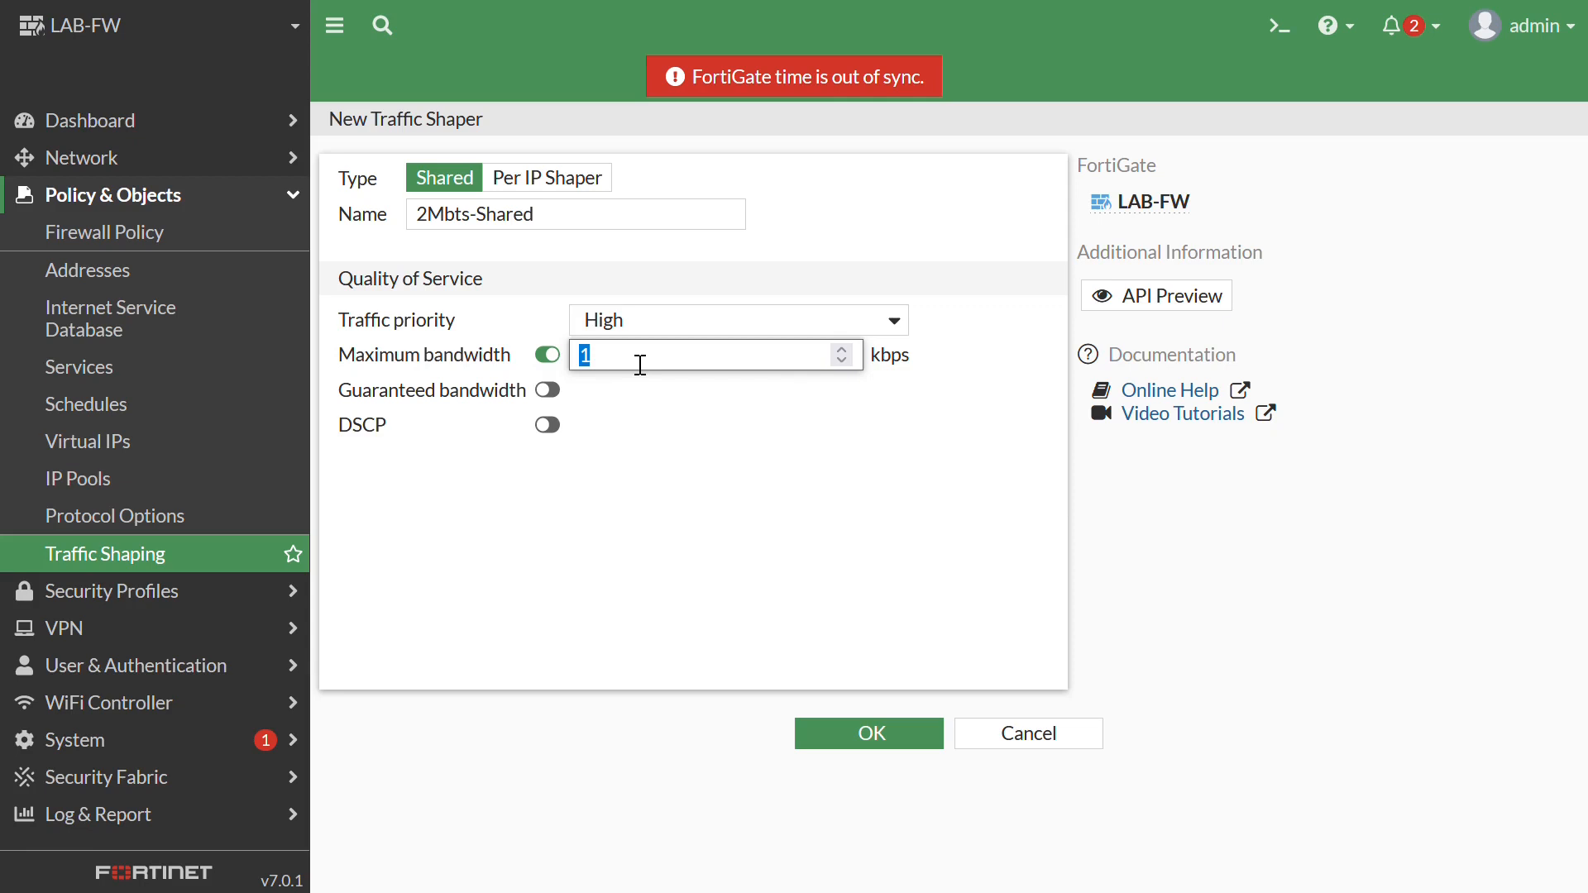
{"action": "type", "text": "2000"}
Step: Enable guaranteed bandwidth and set it to 1000 kbps
{"action": "left_click", "coordinate": [555, 396]}
{"action": "double_click", "coordinate": [609, 398]}
{"action": "type", "text": "10"}
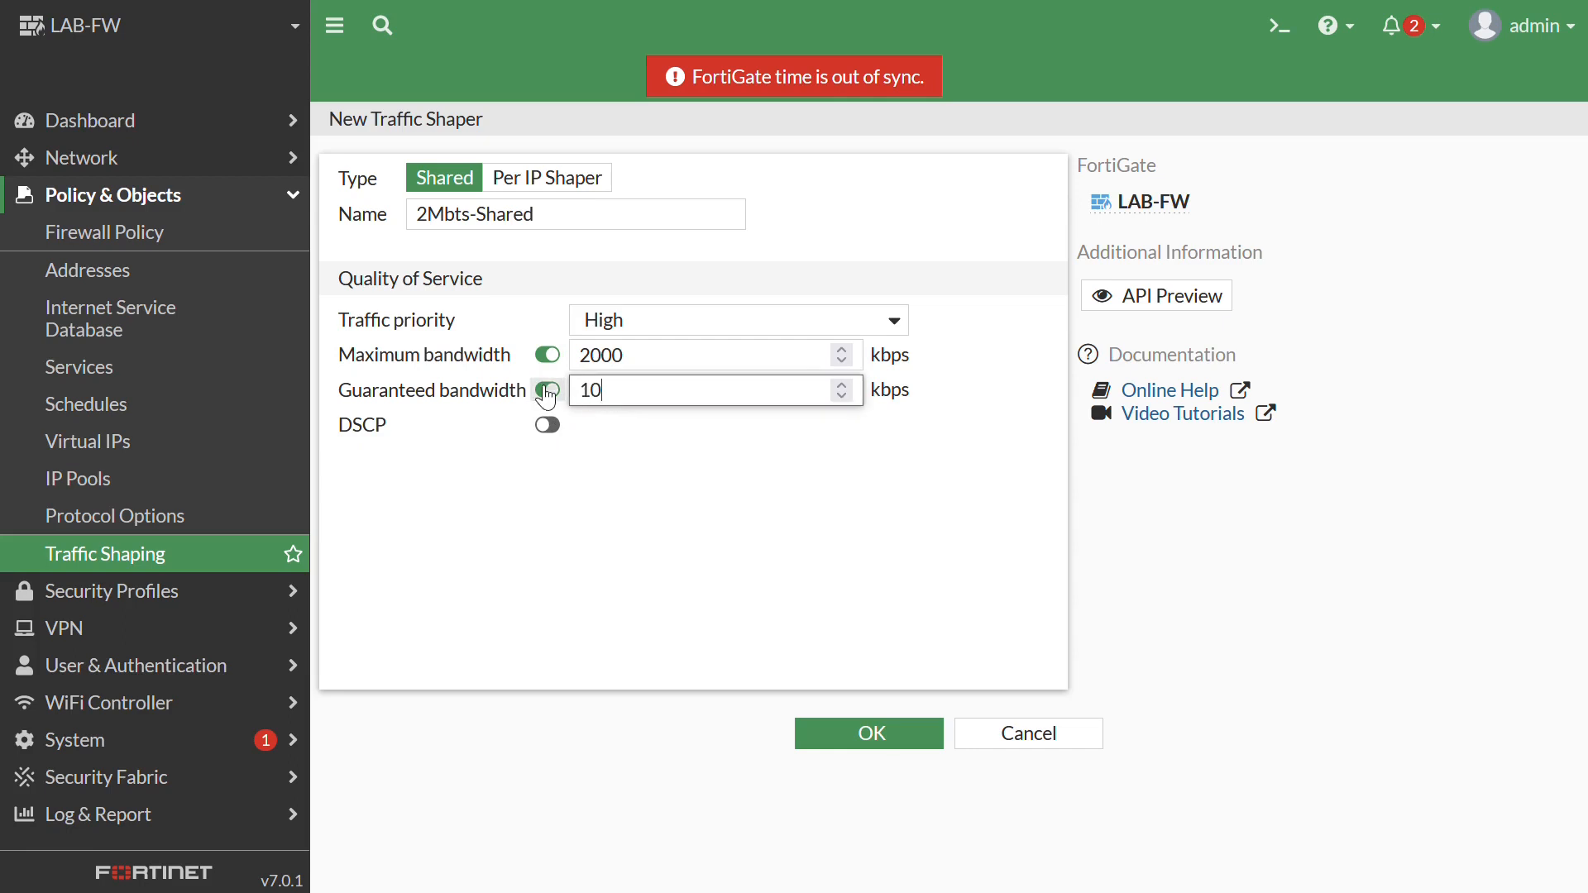
{"action": "type", "text": "00"}
{"action": "left_click", "coordinate": [547, 425]}
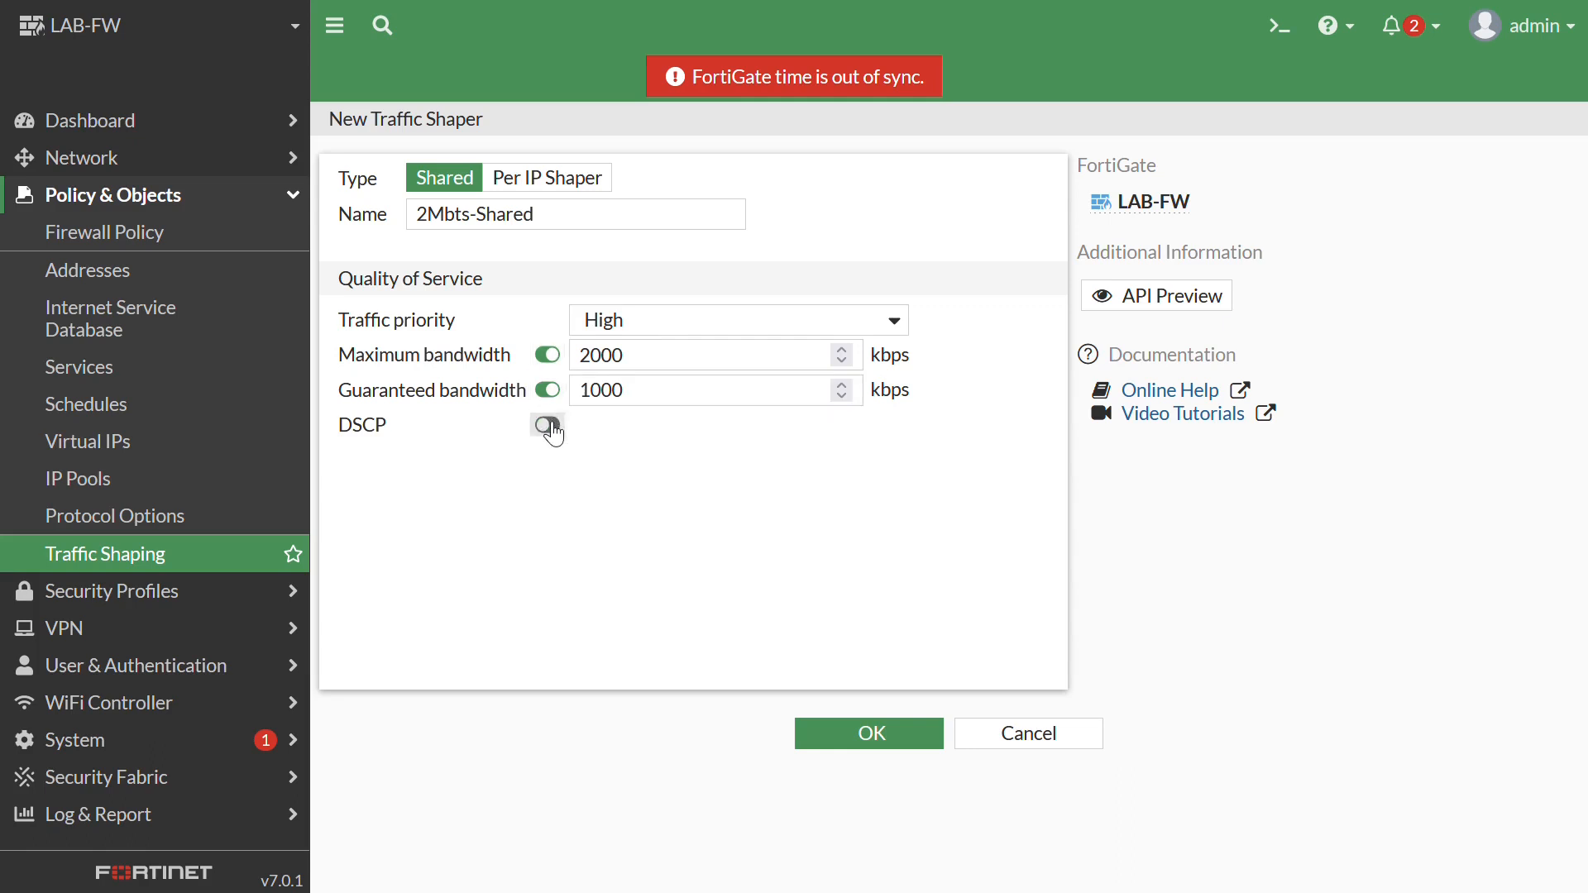
{"action": "left_click_drag", "start_coordinate": [658, 435], "coordinate": [549, 427]}
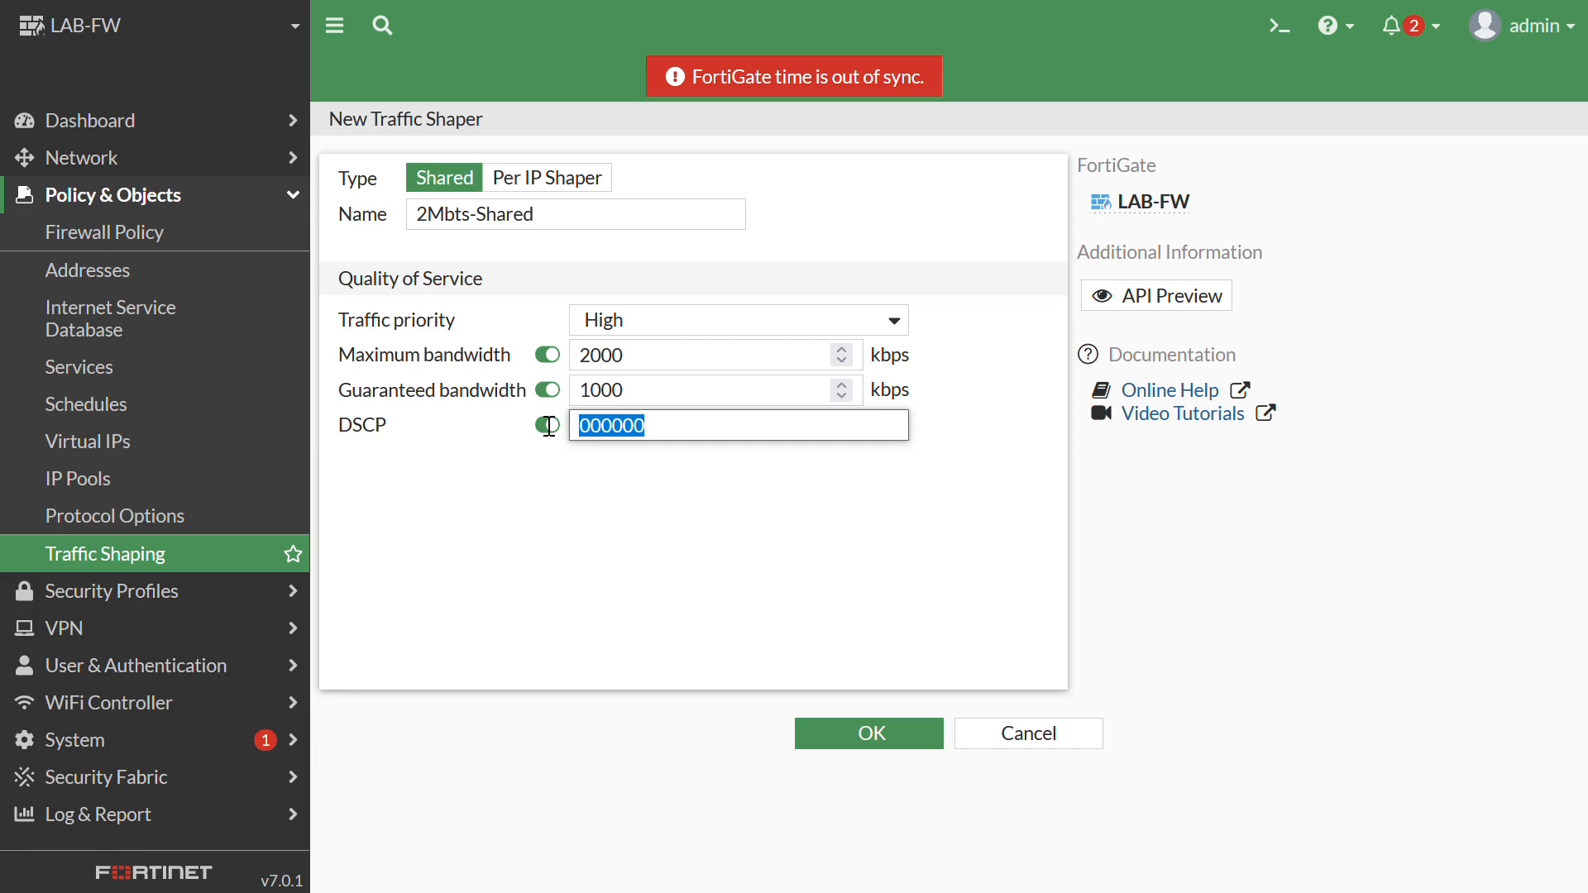
{"action": "left_click", "coordinate": [656, 435]}
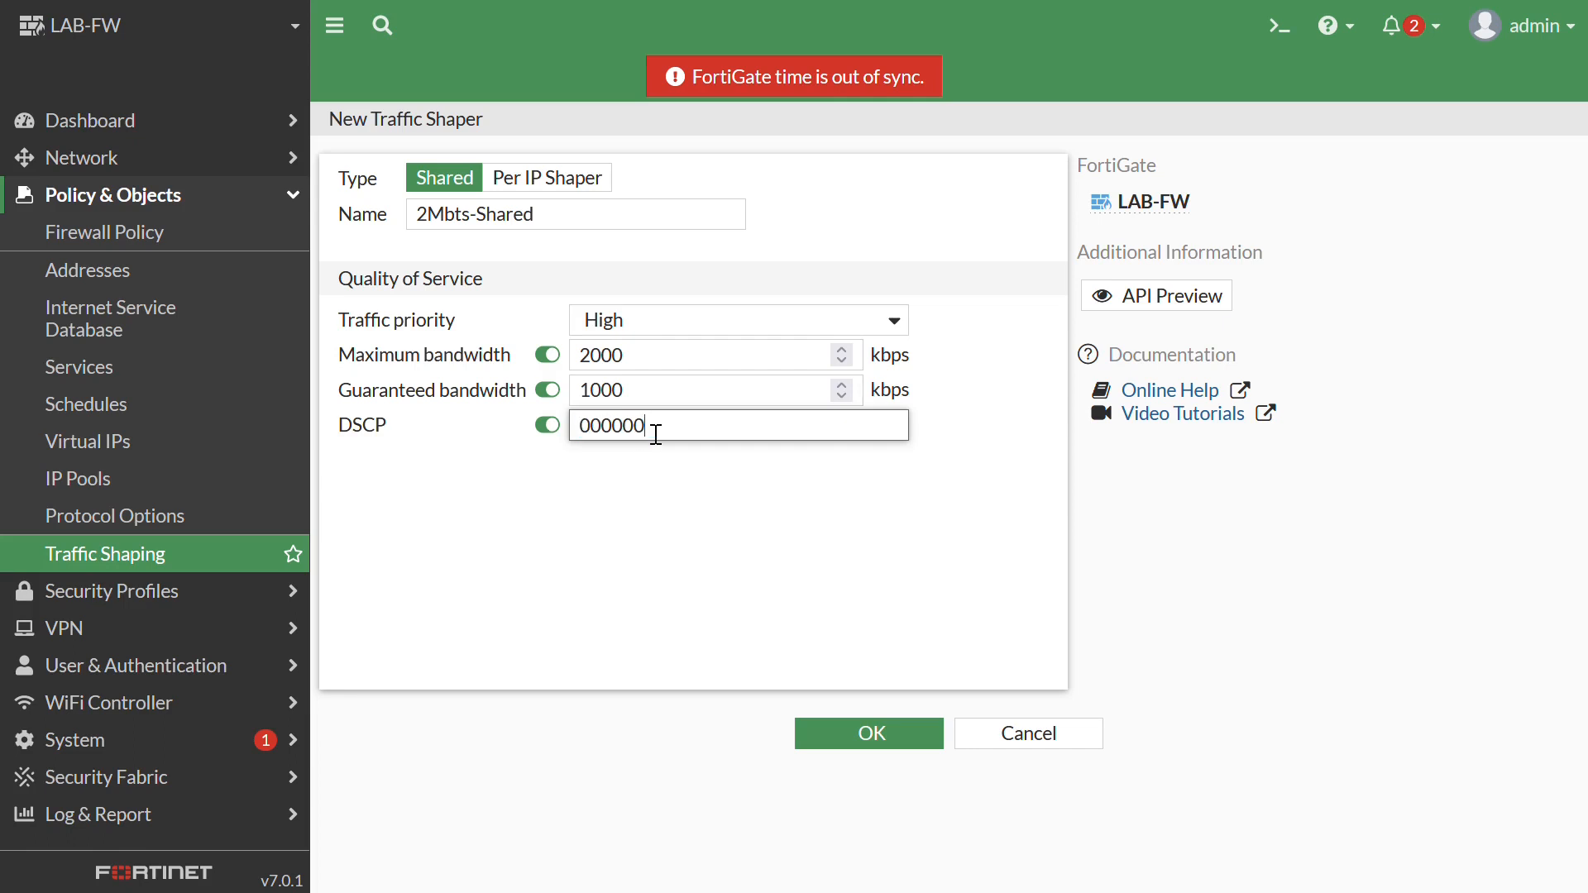
{"action": "left_click_drag", "start_coordinate": [656, 434], "coordinate": [587, 428]}
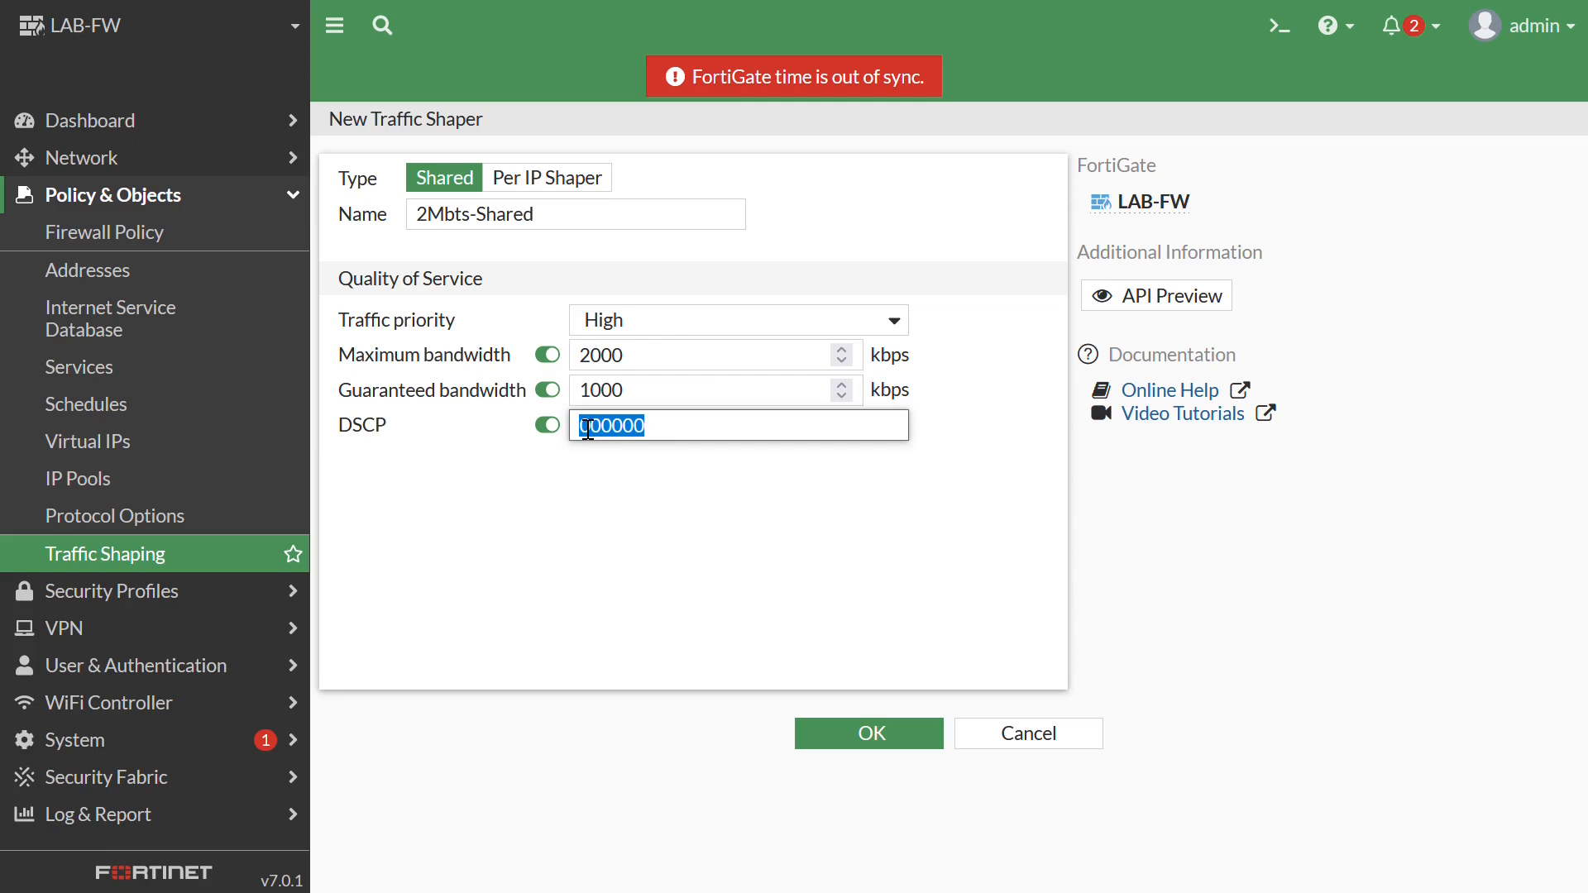
{"action": "left_click", "coordinate": [660, 434]}
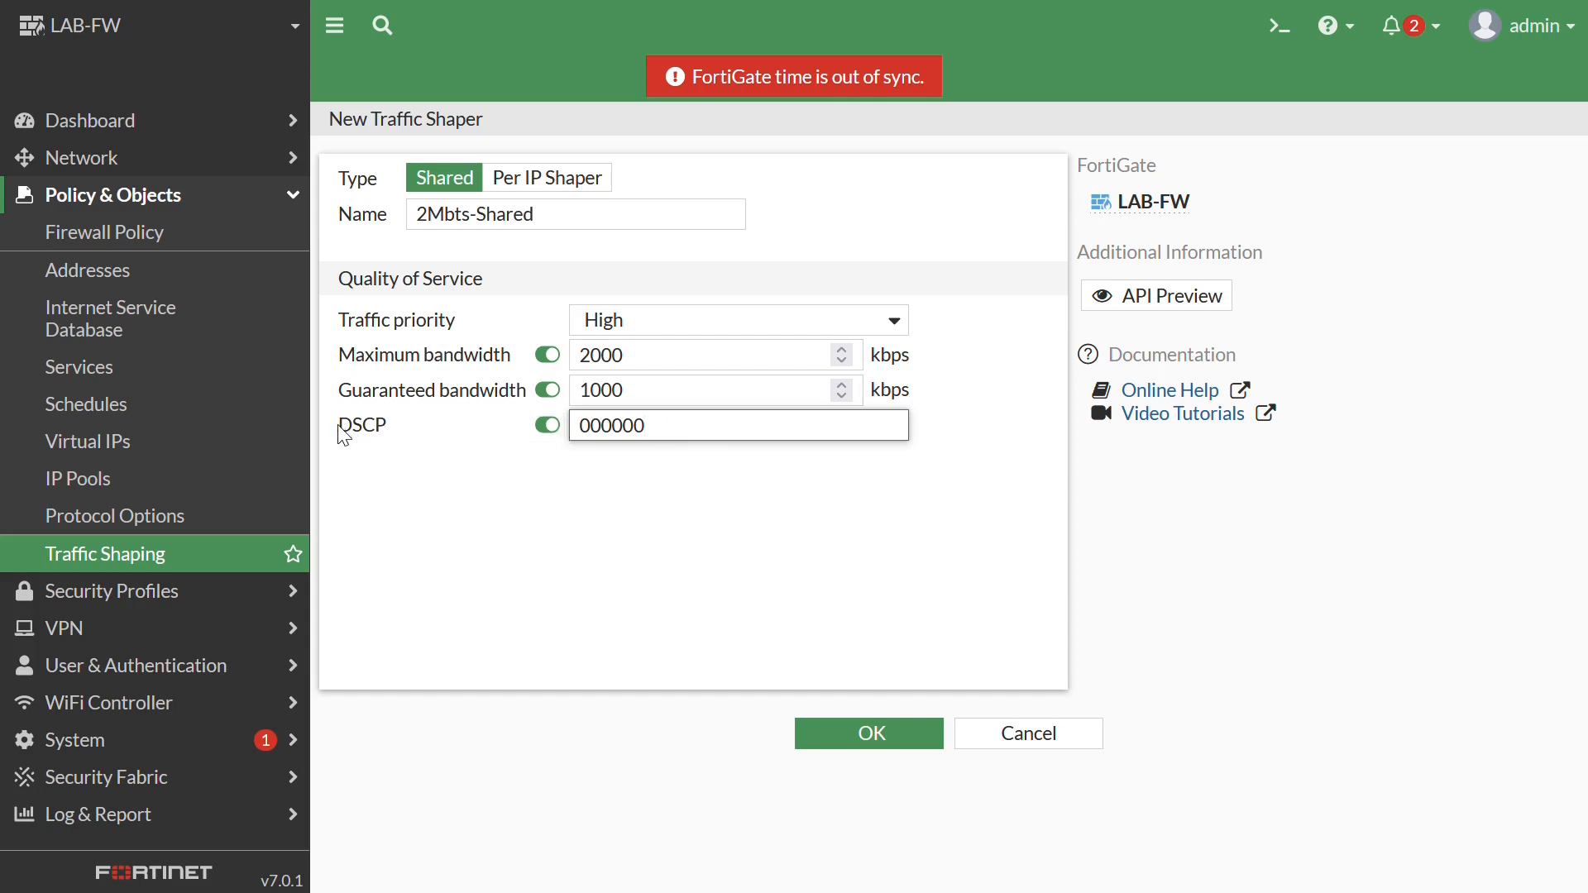
{"action": "left_click_drag", "start_coordinate": [340, 426], "coordinate": [384, 432]}
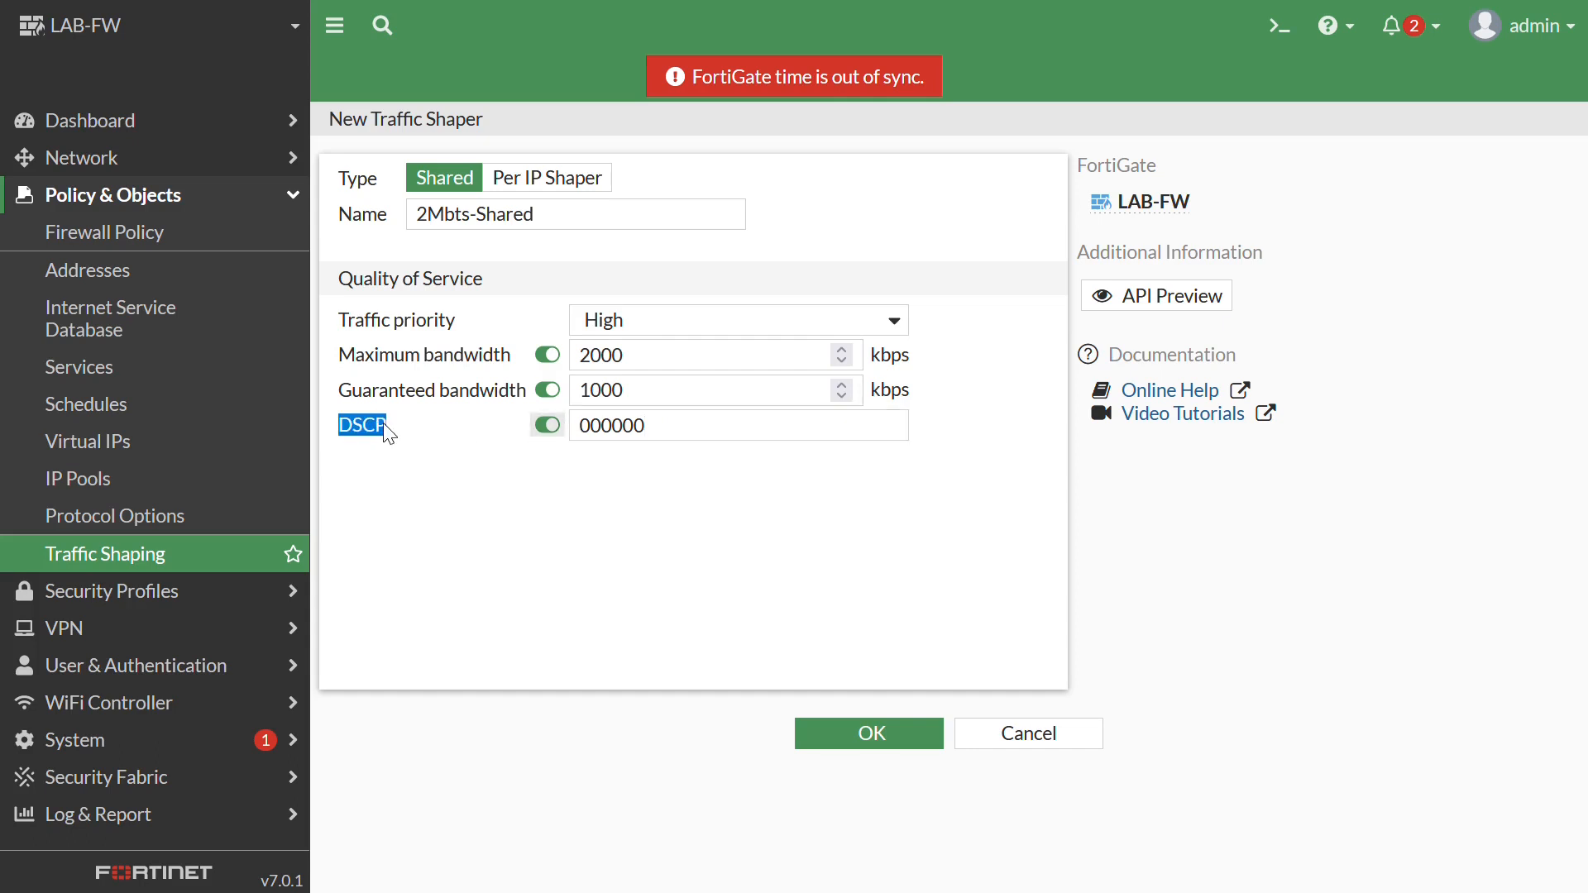
{"action": "left_click", "coordinate": [556, 429]}
{"action": "left_click", "coordinate": [555, 428]}
{"action": "left_click", "coordinate": [553, 432]}
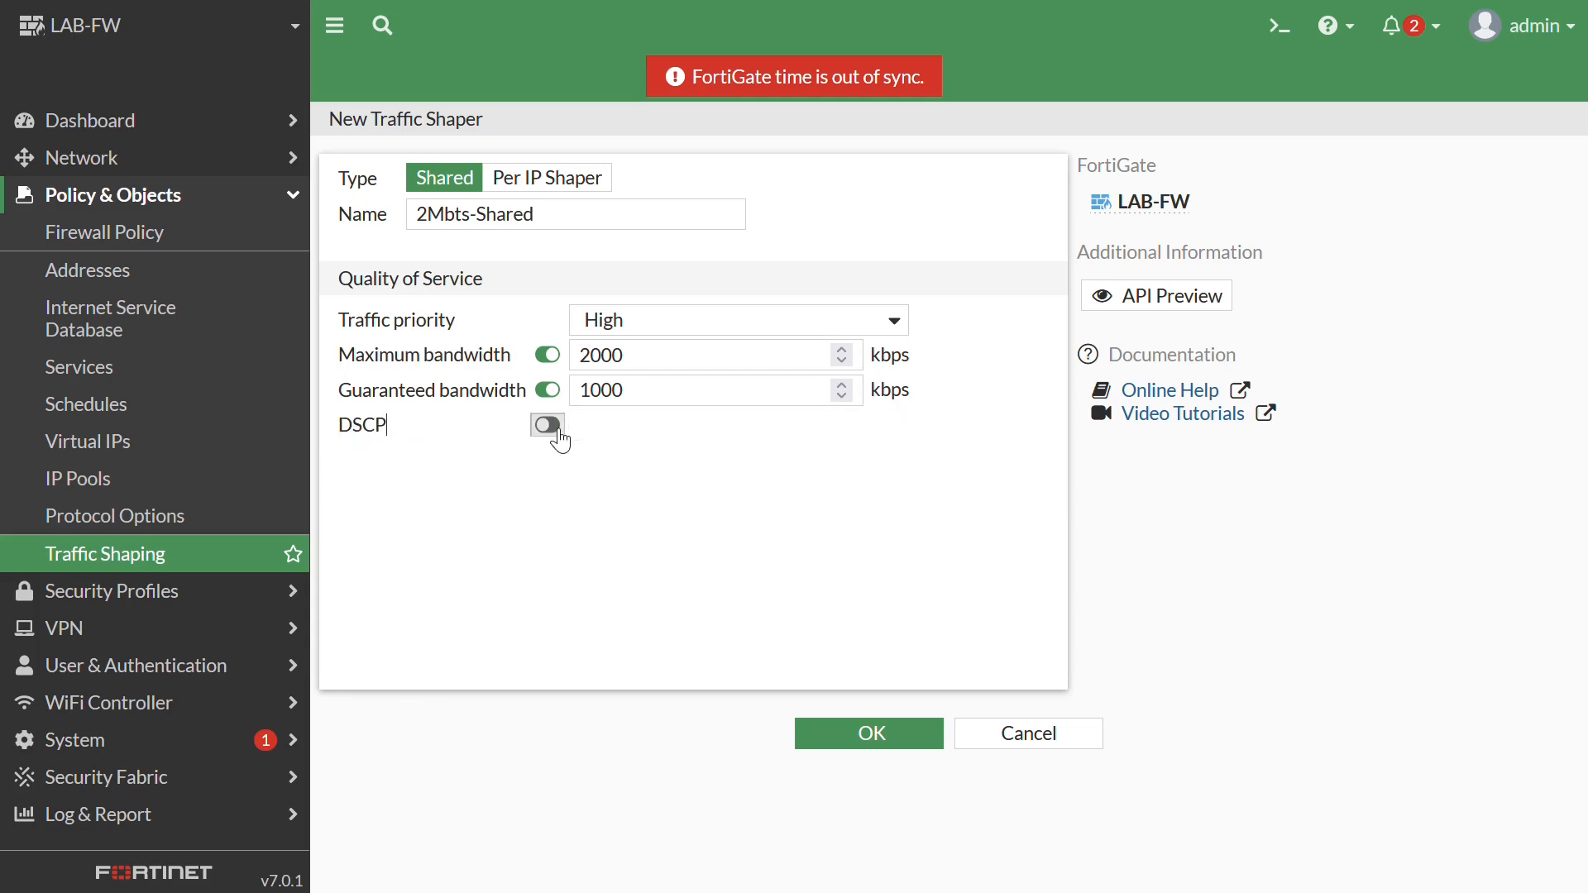
Step: Rename the shaper to 2Mb-Shared and save it
{"action": "left_click", "coordinate": [648, 371]}
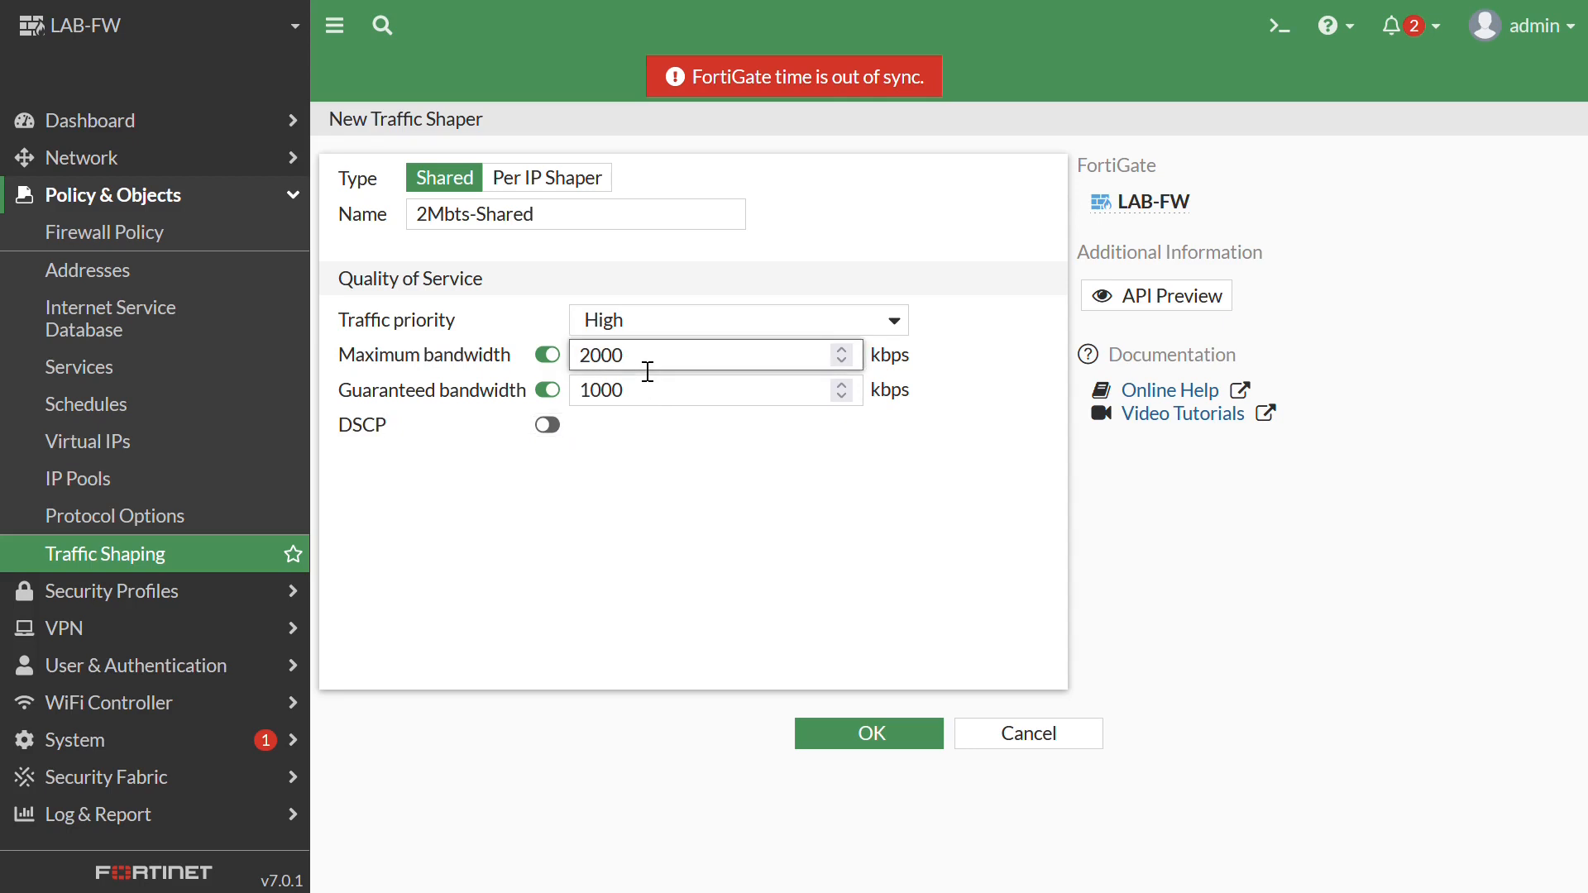
{"action": "left_click", "coordinate": [648, 405]}
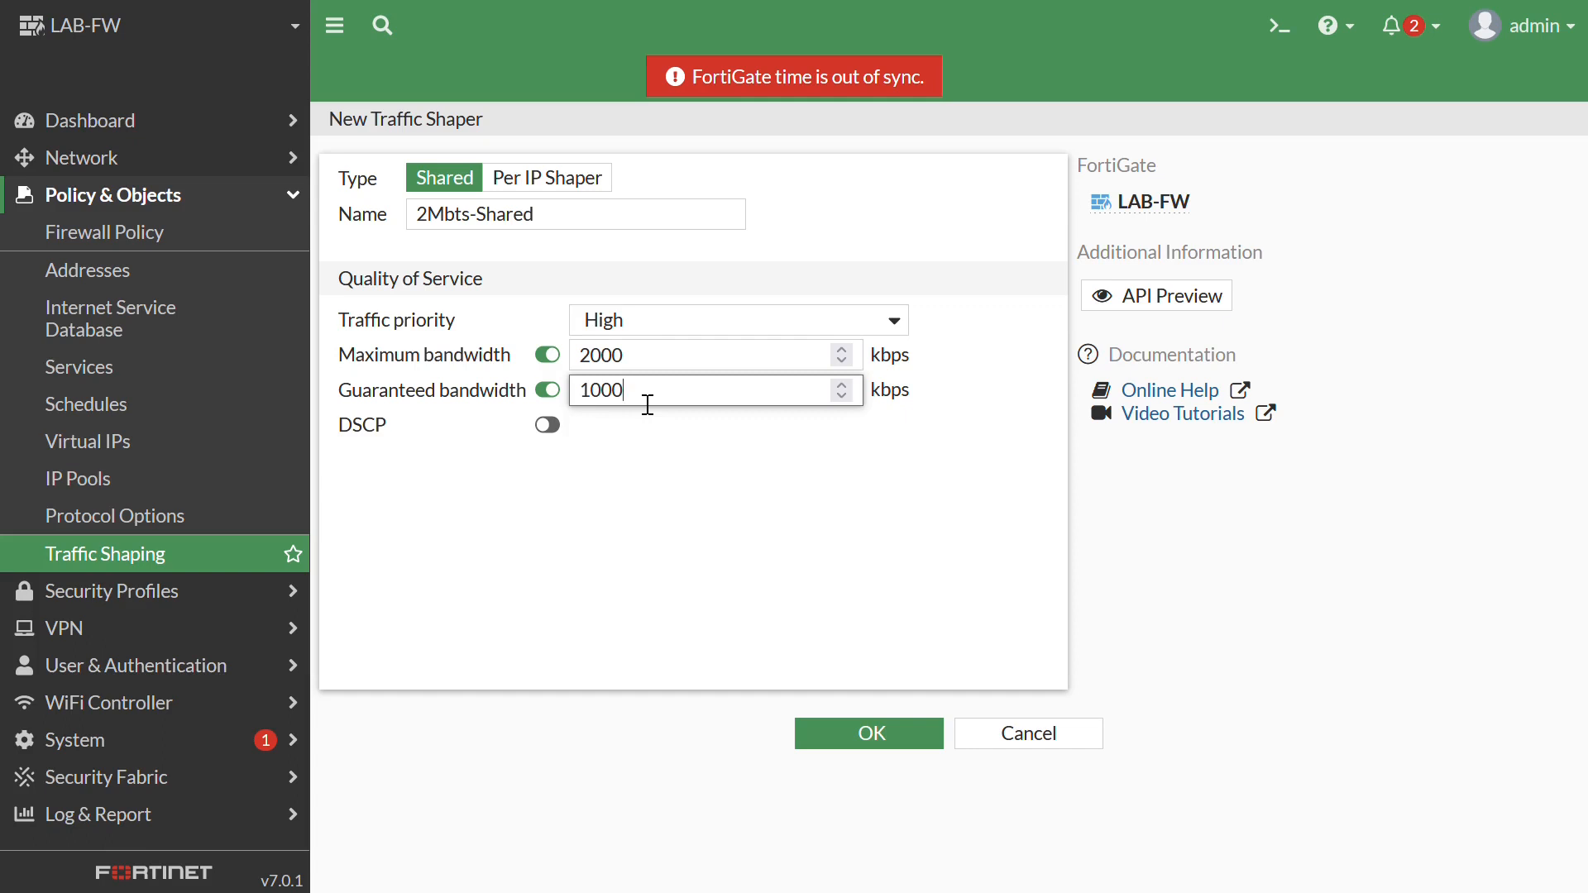
{"action": "left_click_drag", "start_coordinate": [556, 219], "coordinate": [406, 201]}
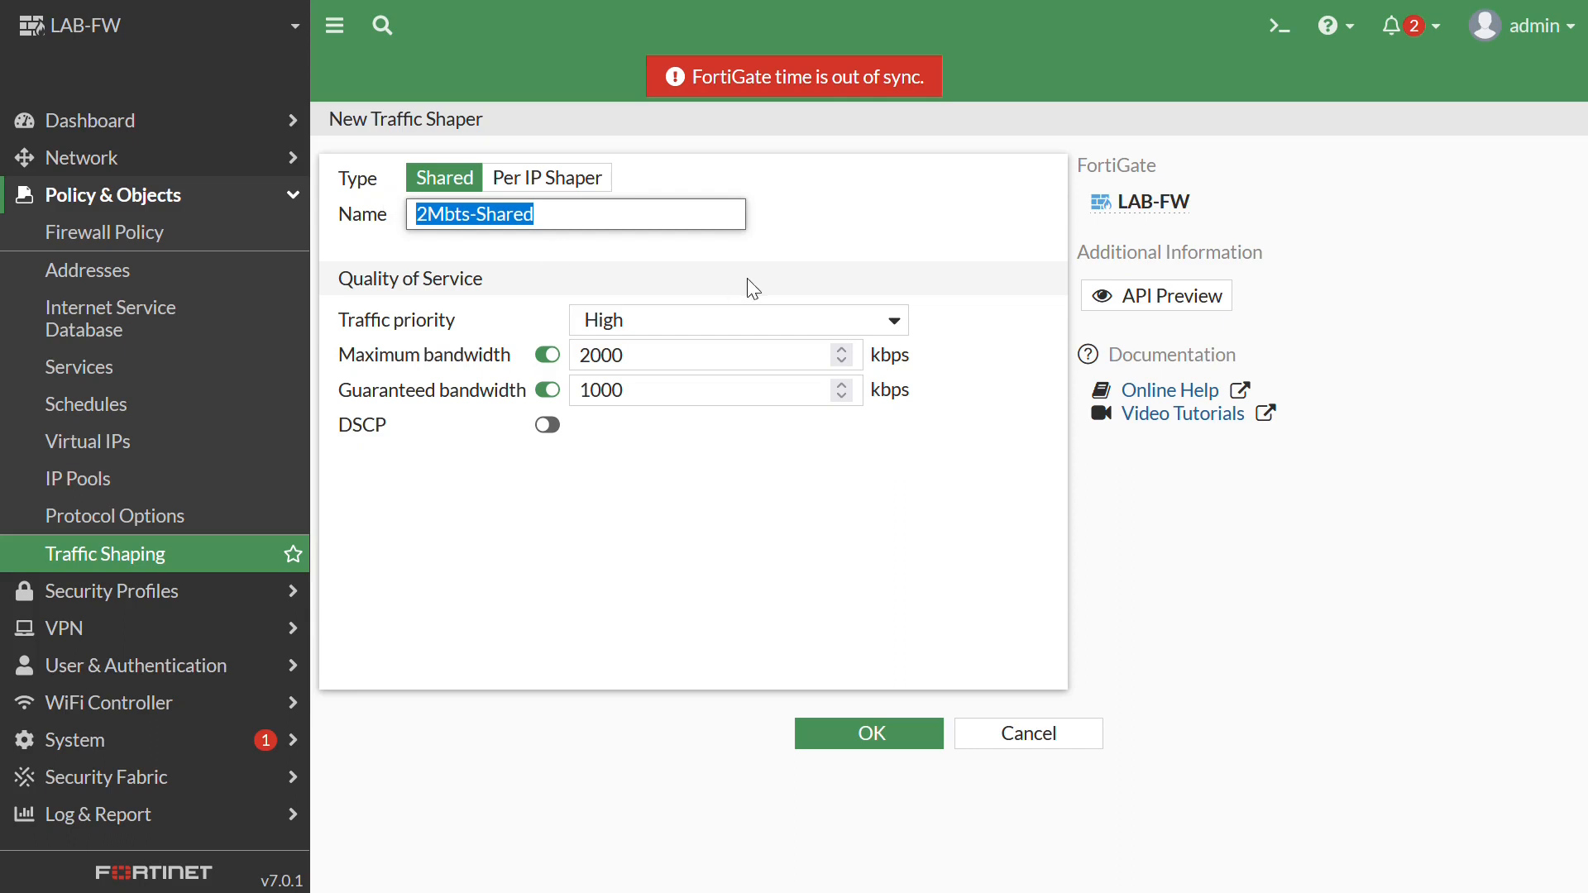
{"action": "left_click", "coordinate": [478, 234]}
{"action": "left_click", "coordinate": [481, 230]}
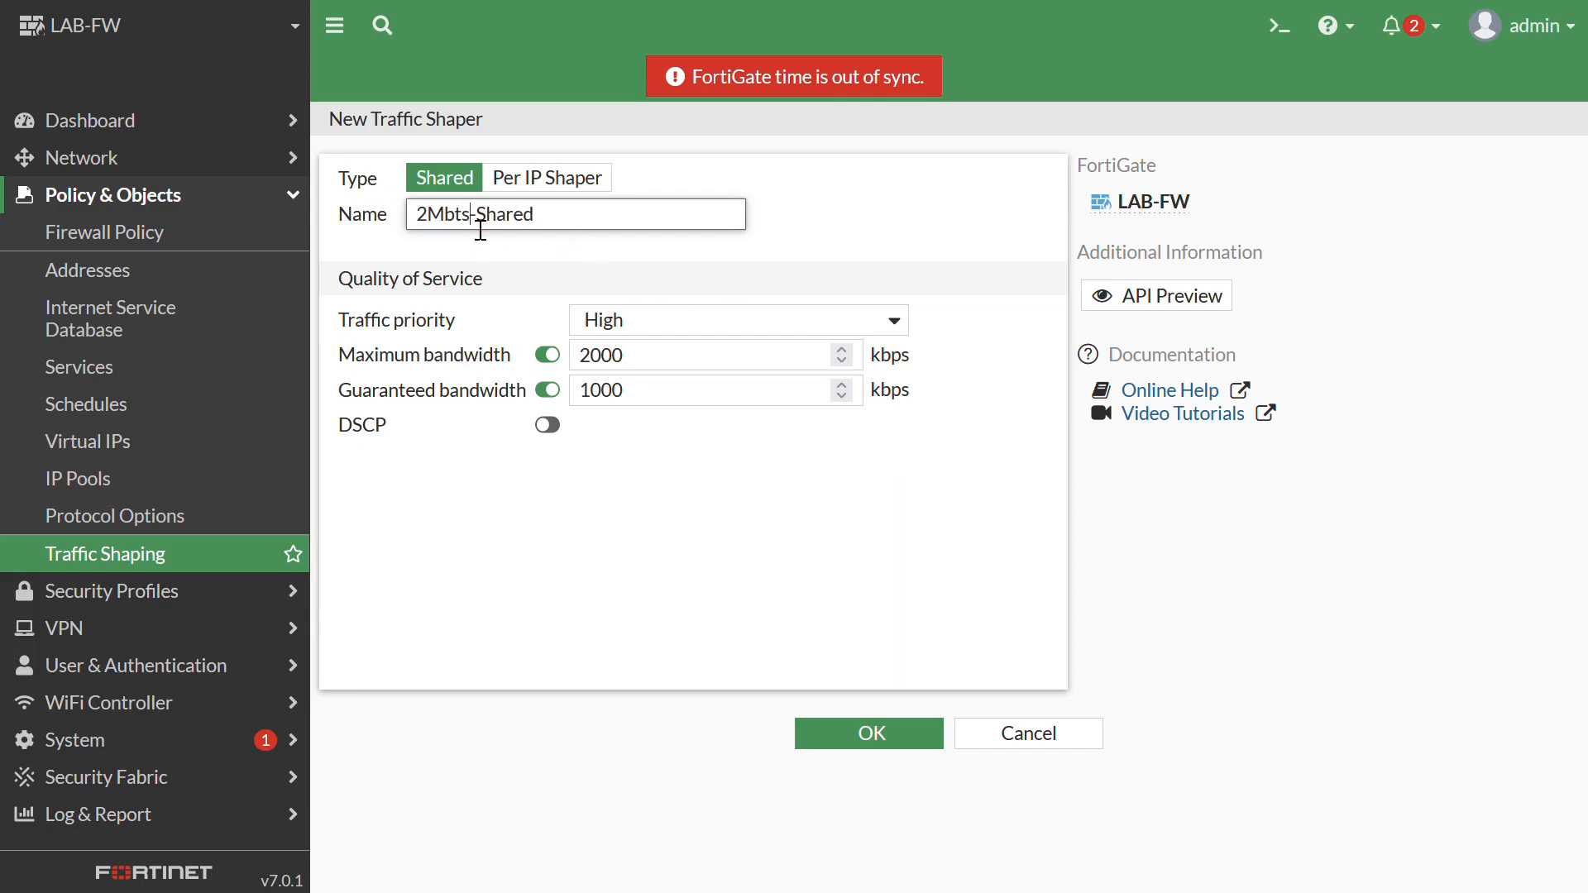
{"action": "key", "text": "BackSpace"}
{"action": "key", "text": "BackSpace"}
{"action": "left_click", "coordinate": [857, 734]}
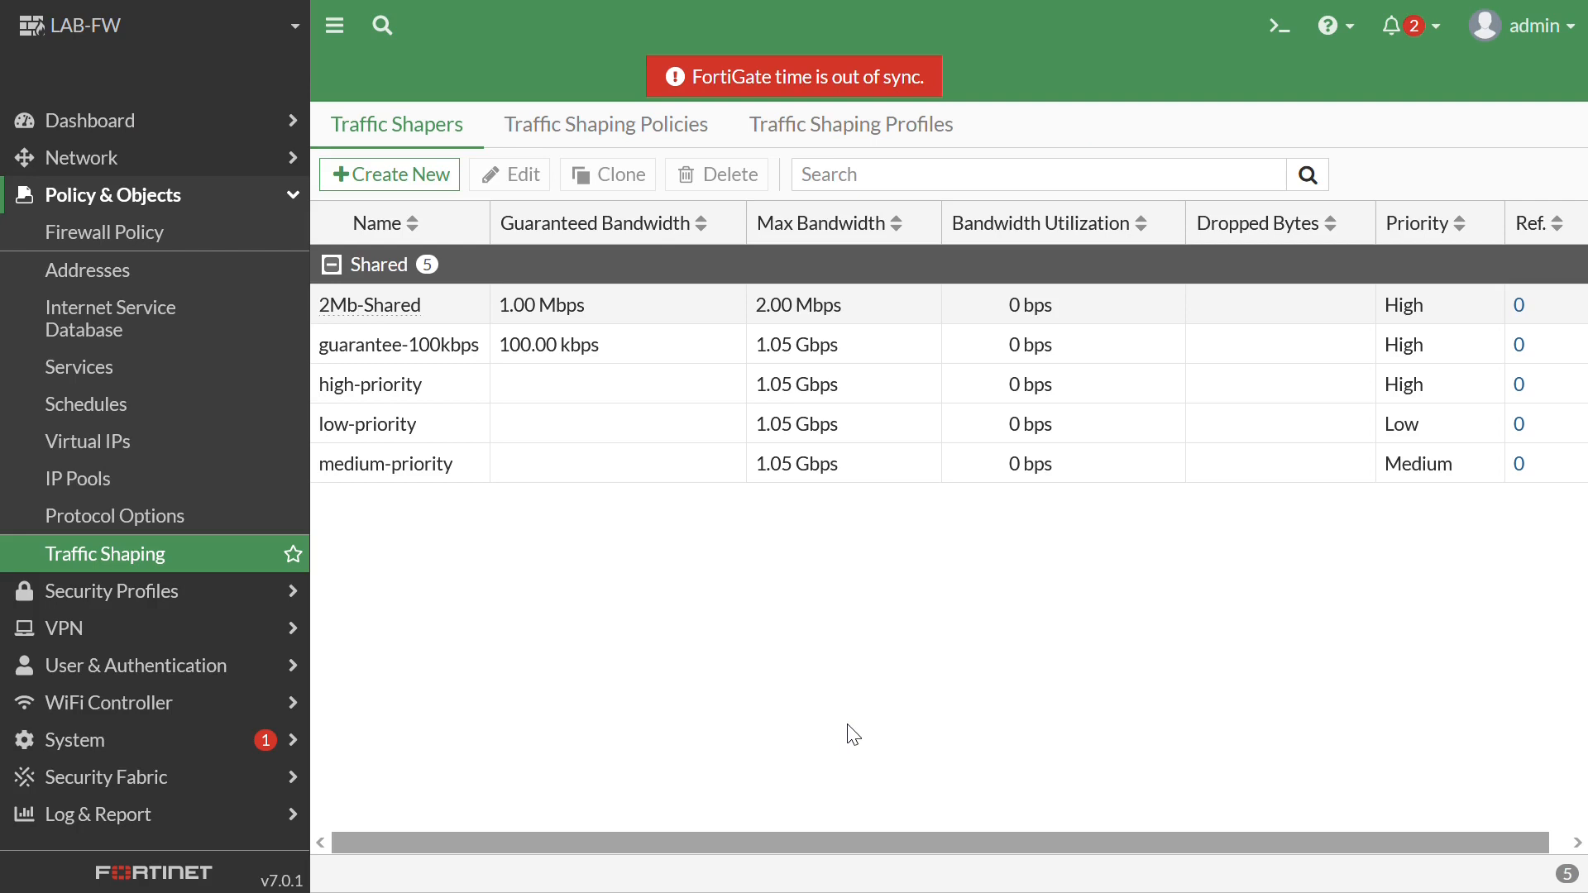
Step: Create a new traffic shaping policy named 2MB-Shared
{"action": "left_click", "coordinate": [558, 134]}
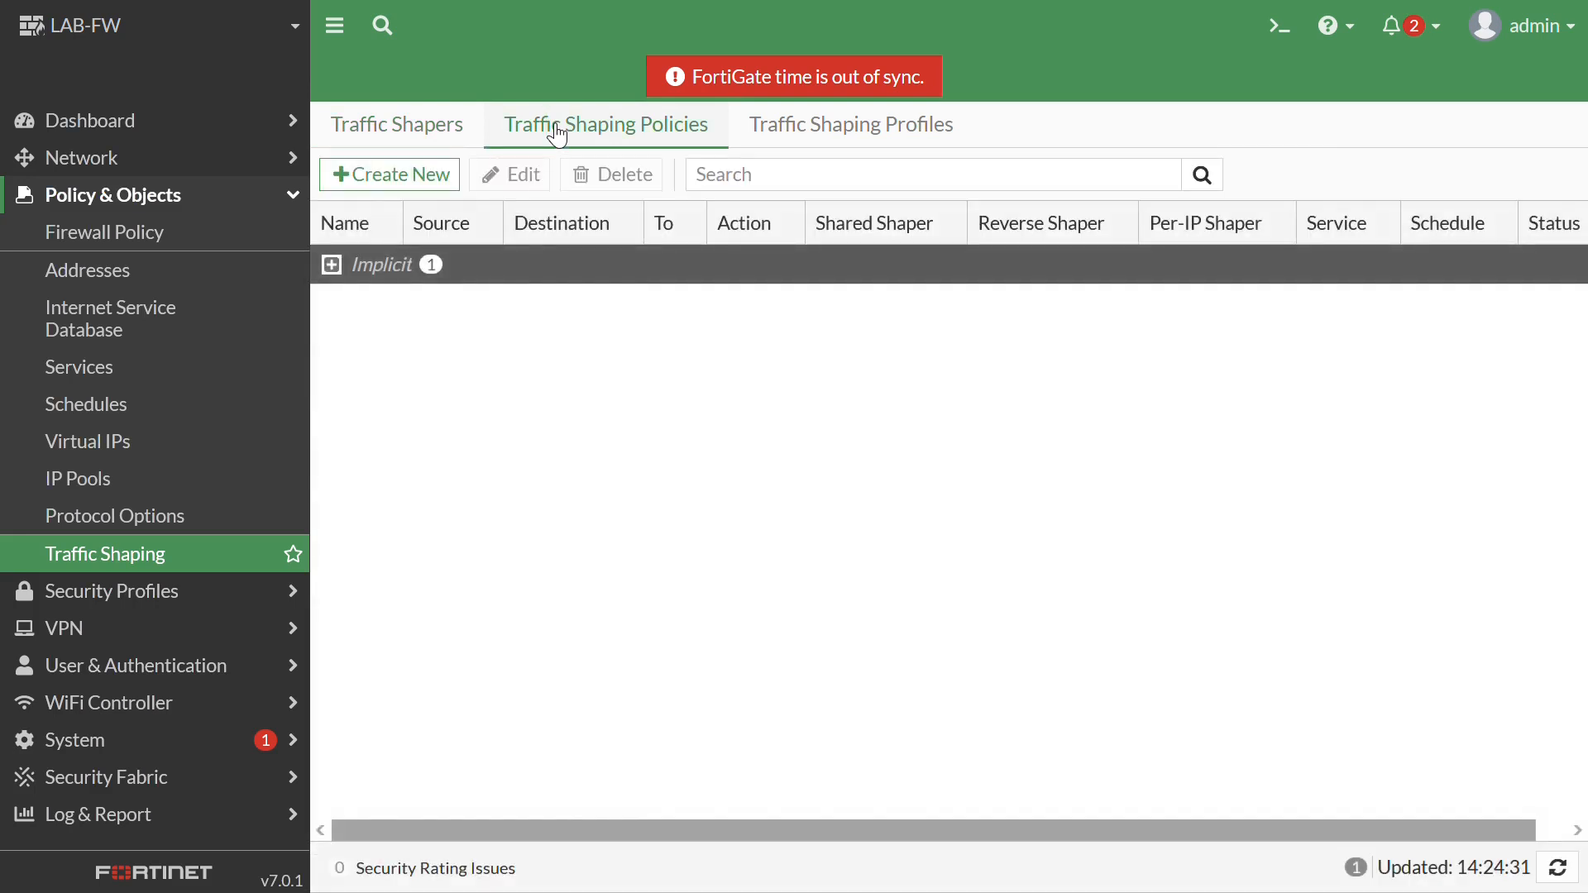
{"action": "left_click", "coordinate": [400, 187]}
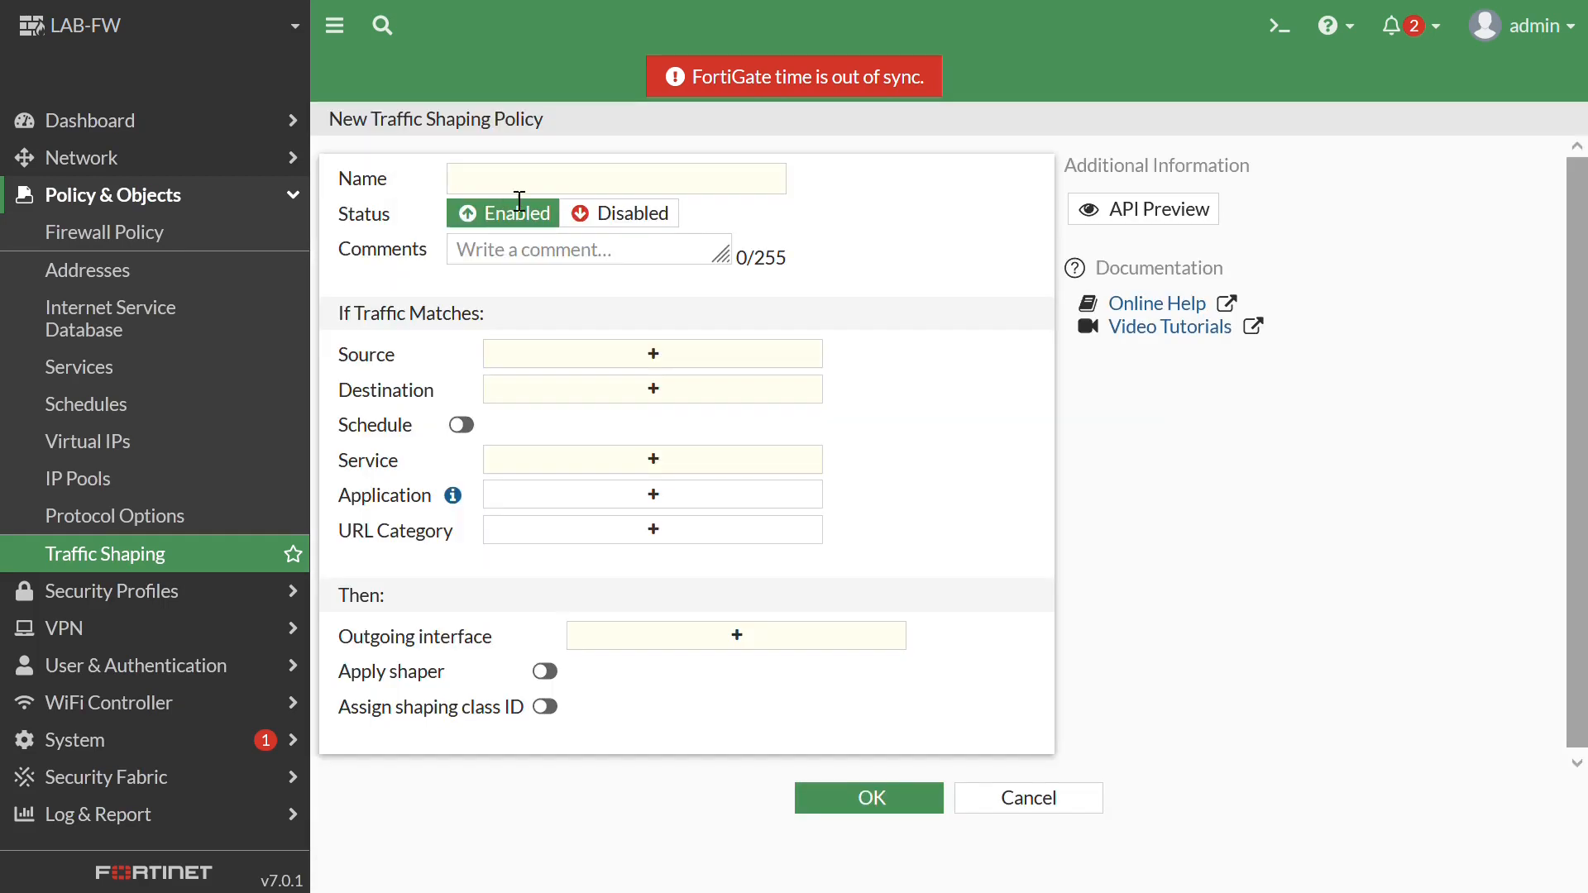
{"action": "left_click", "coordinate": [522, 194]}
{"action": "type", "text": "2MB"}
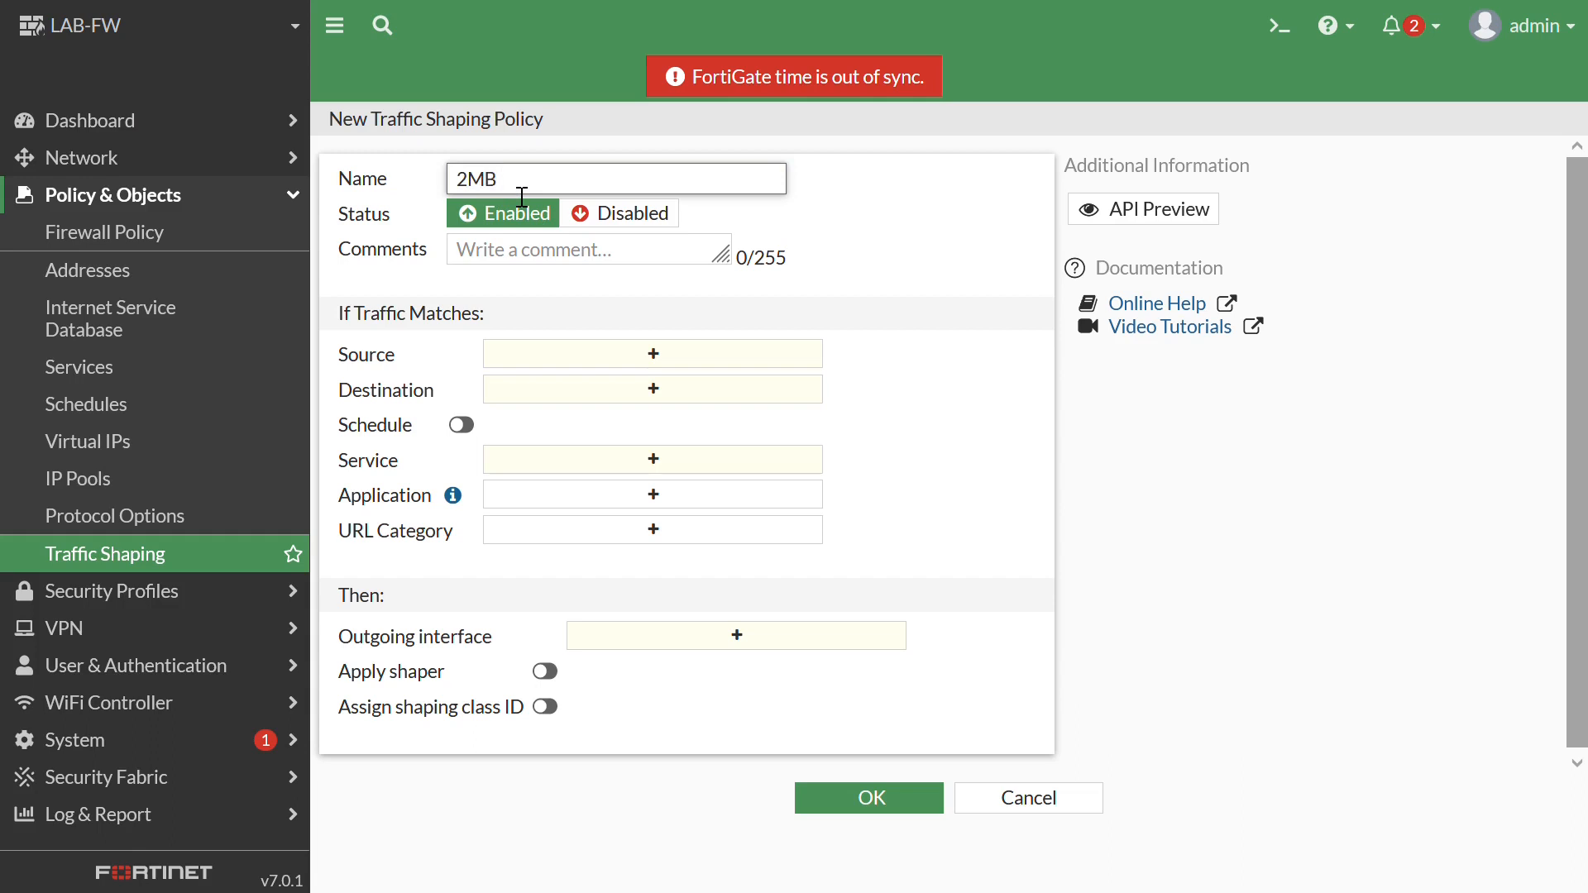
{"action": "type", "text": "-Shared"}
Step: Set the policy's source and destination addresses to all
{"action": "left_click", "coordinate": [525, 362]}
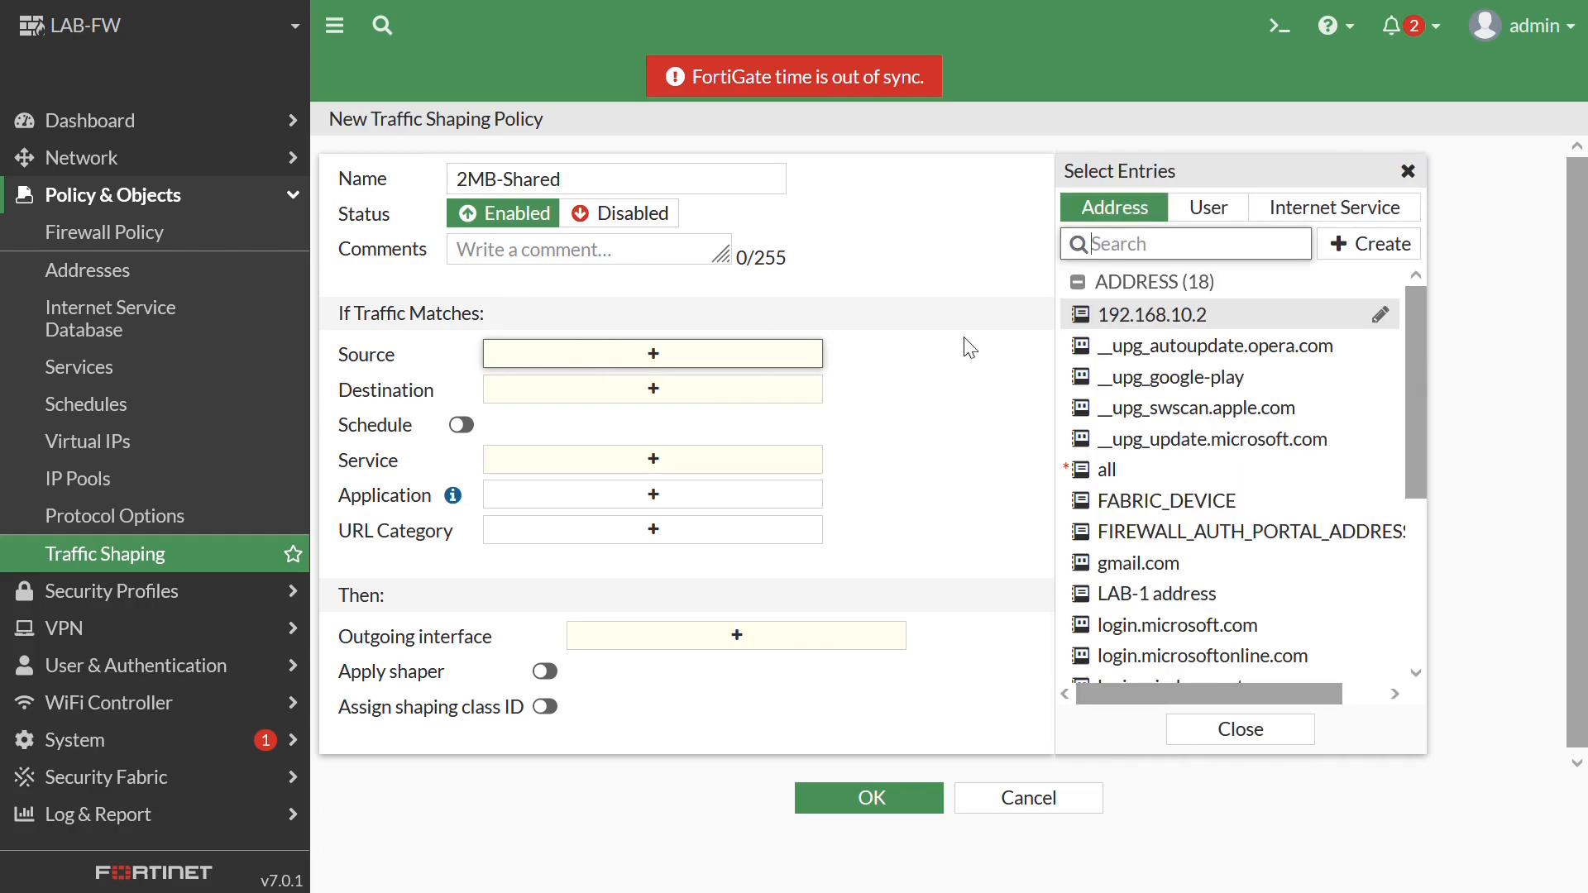
{"action": "left_click", "coordinate": [1139, 478]}
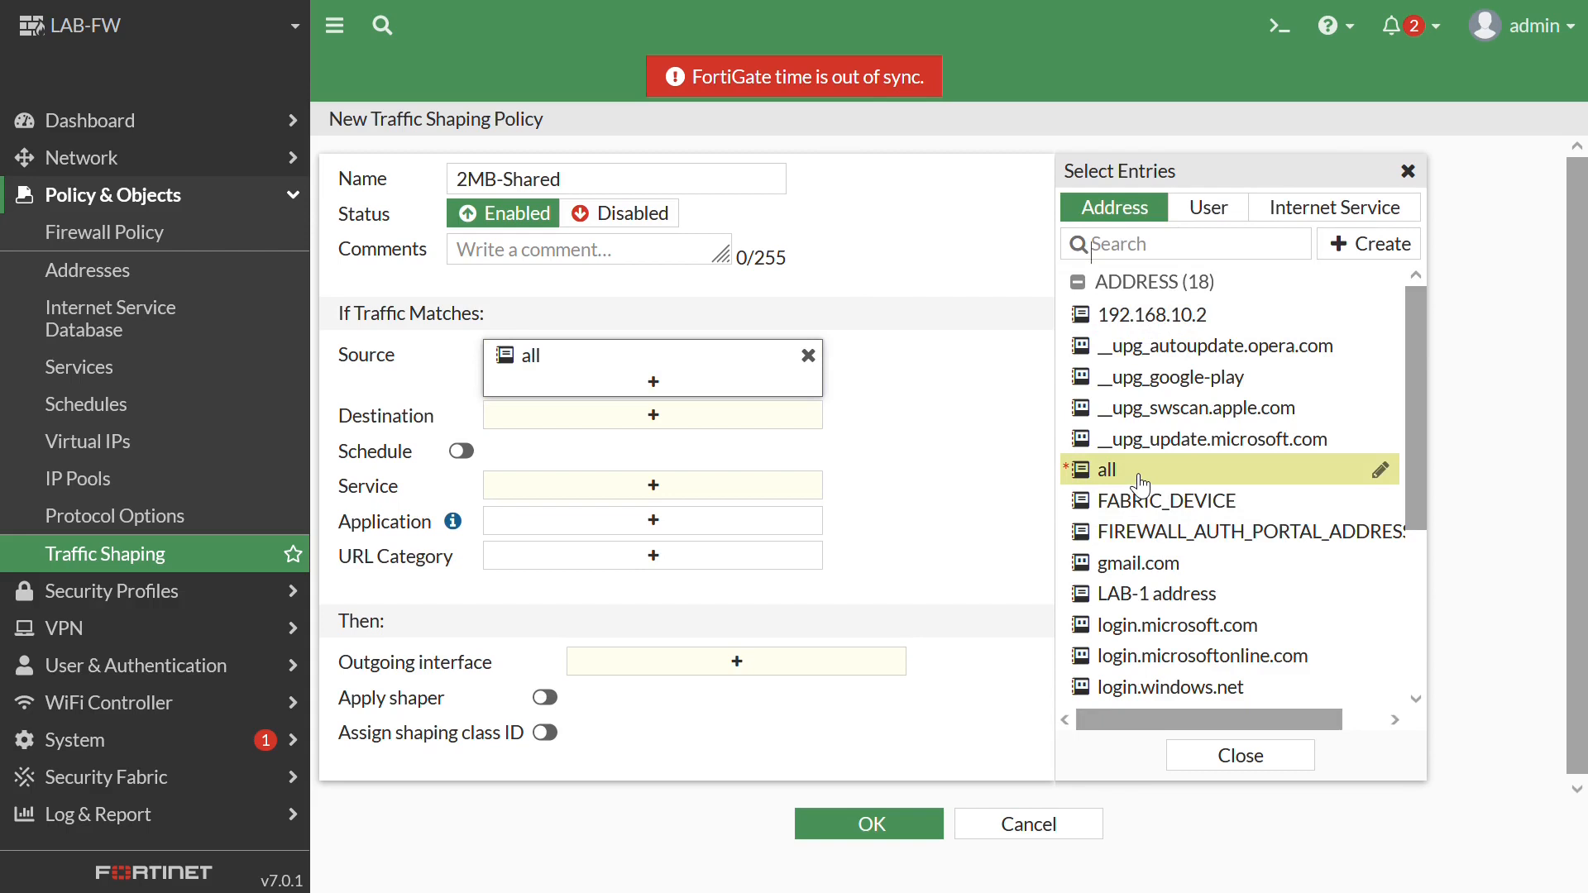
{"action": "left_click", "coordinate": [672, 420]}
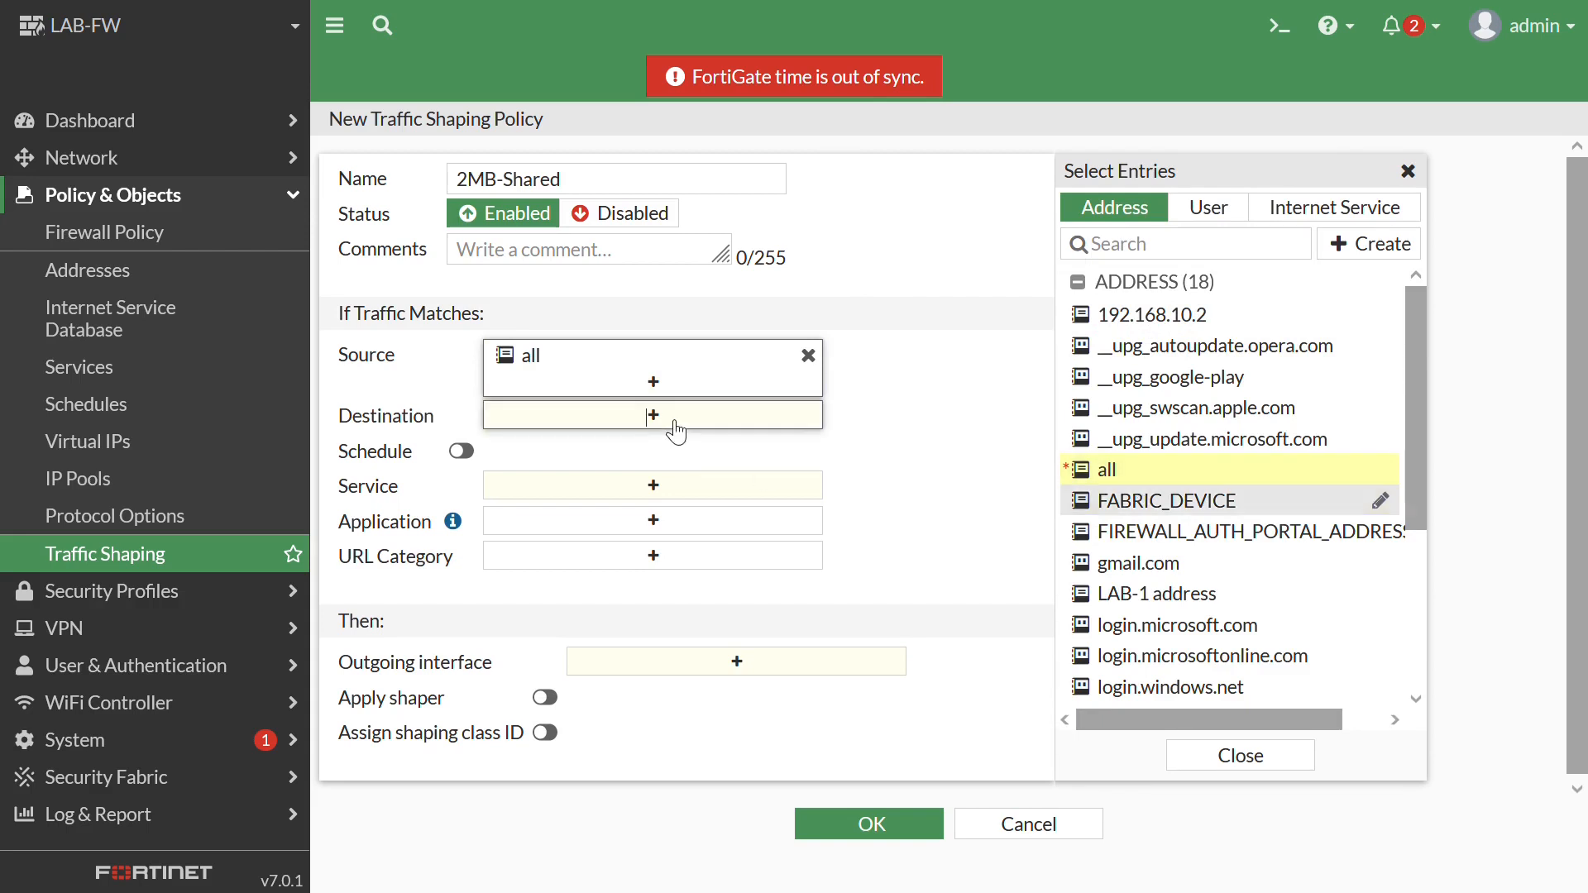
{"action": "left_click", "coordinate": [1100, 468]}
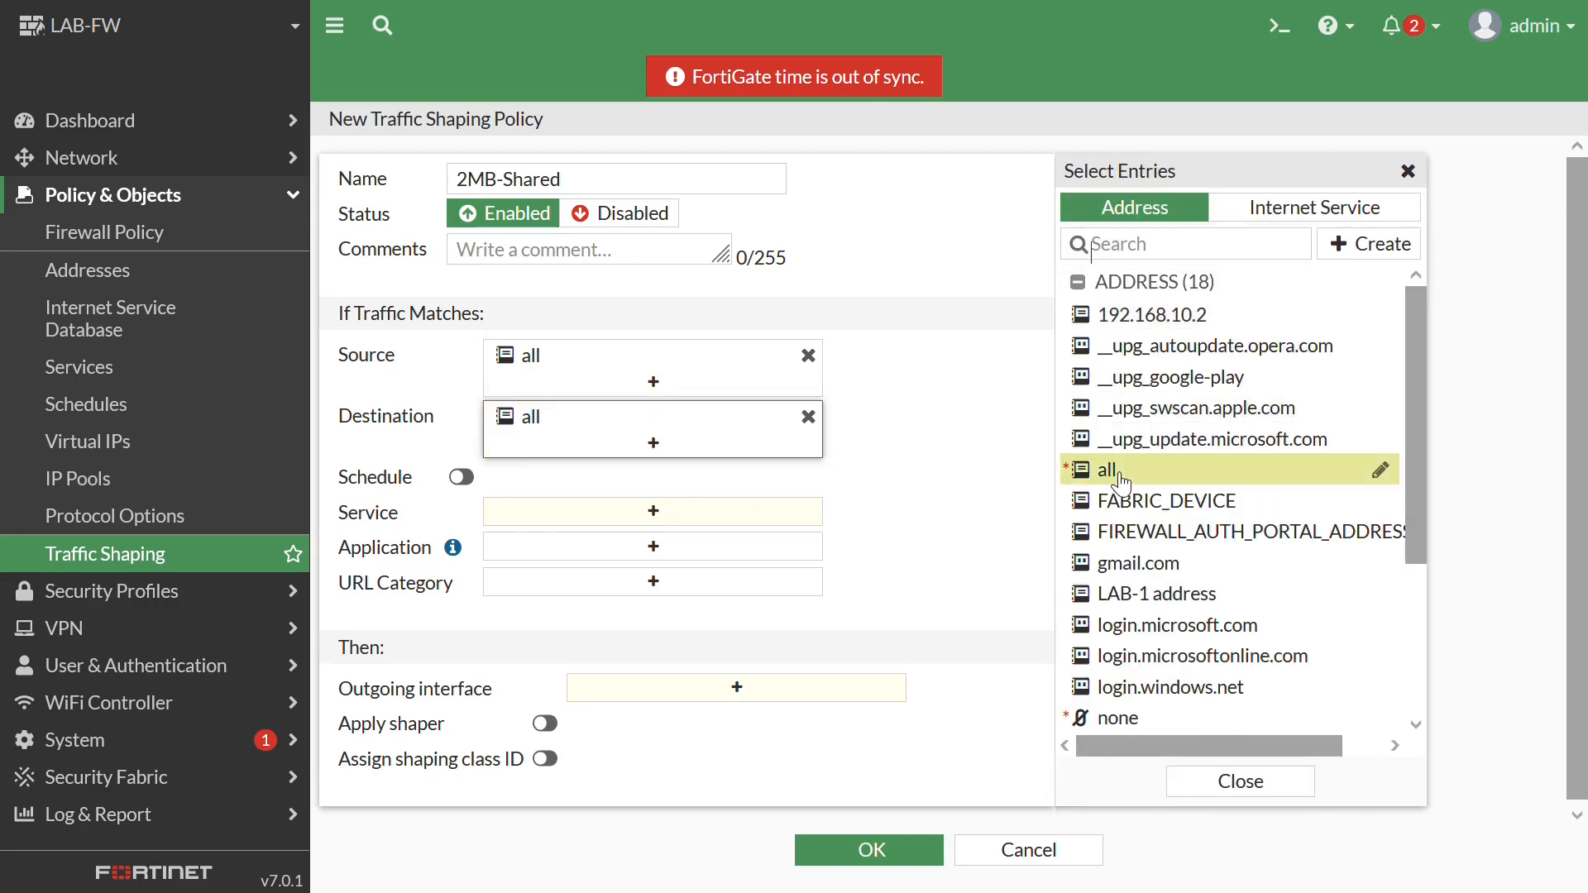
Step: Enable the schedule set to always and set the service to ALL
{"action": "left_click", "coordinate": [470, 480]}
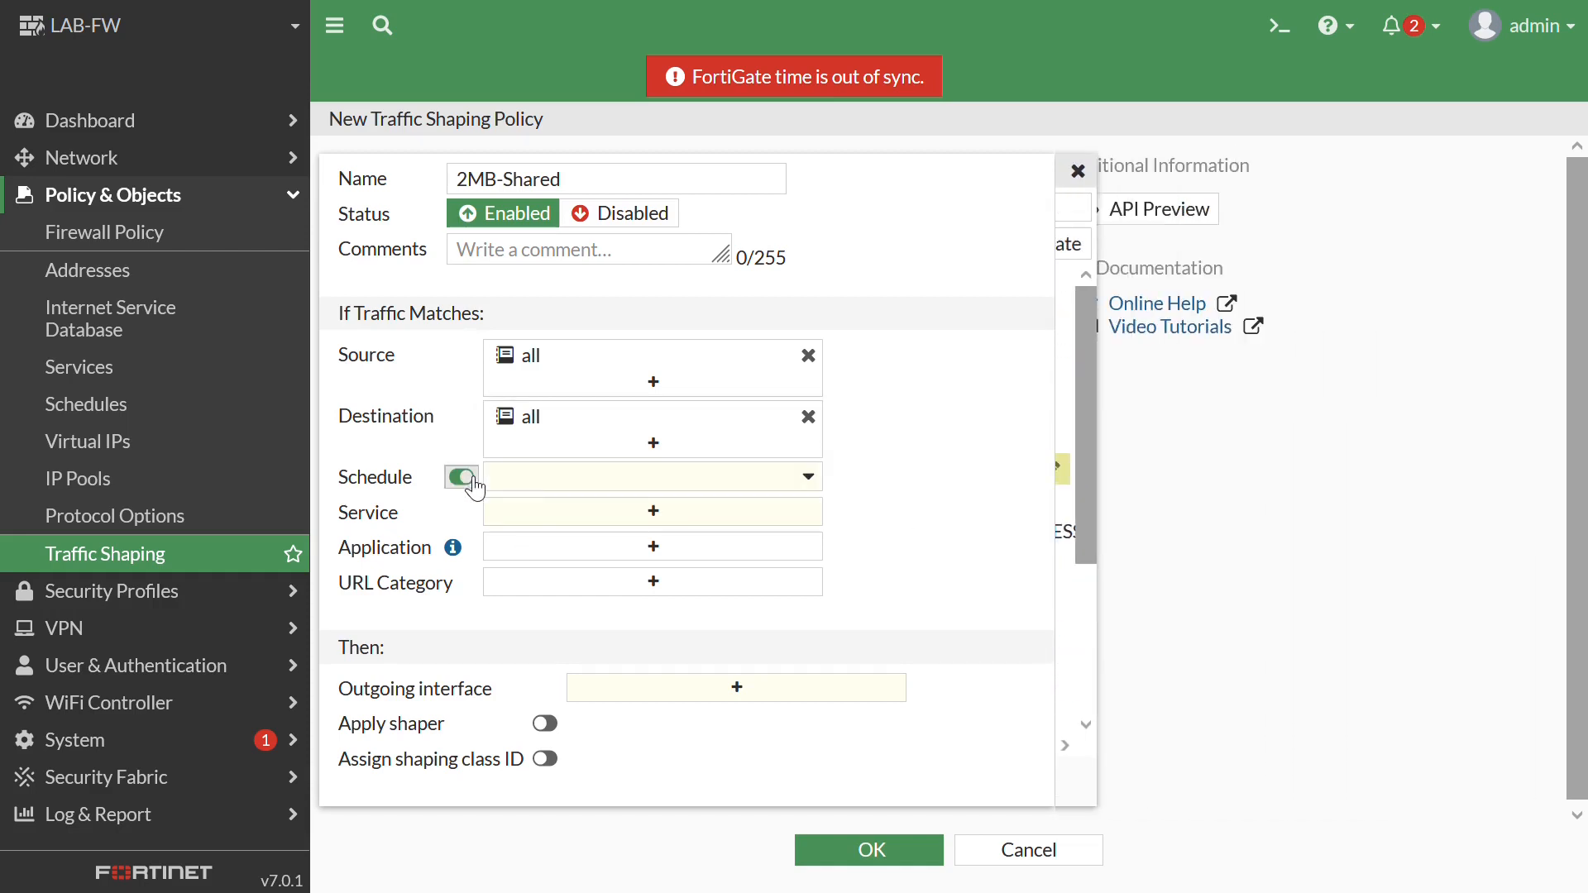
{"action": "left_click", "coordinate": [558, 486]}
{"action": "left_click", "coordinate": [554, 582]}
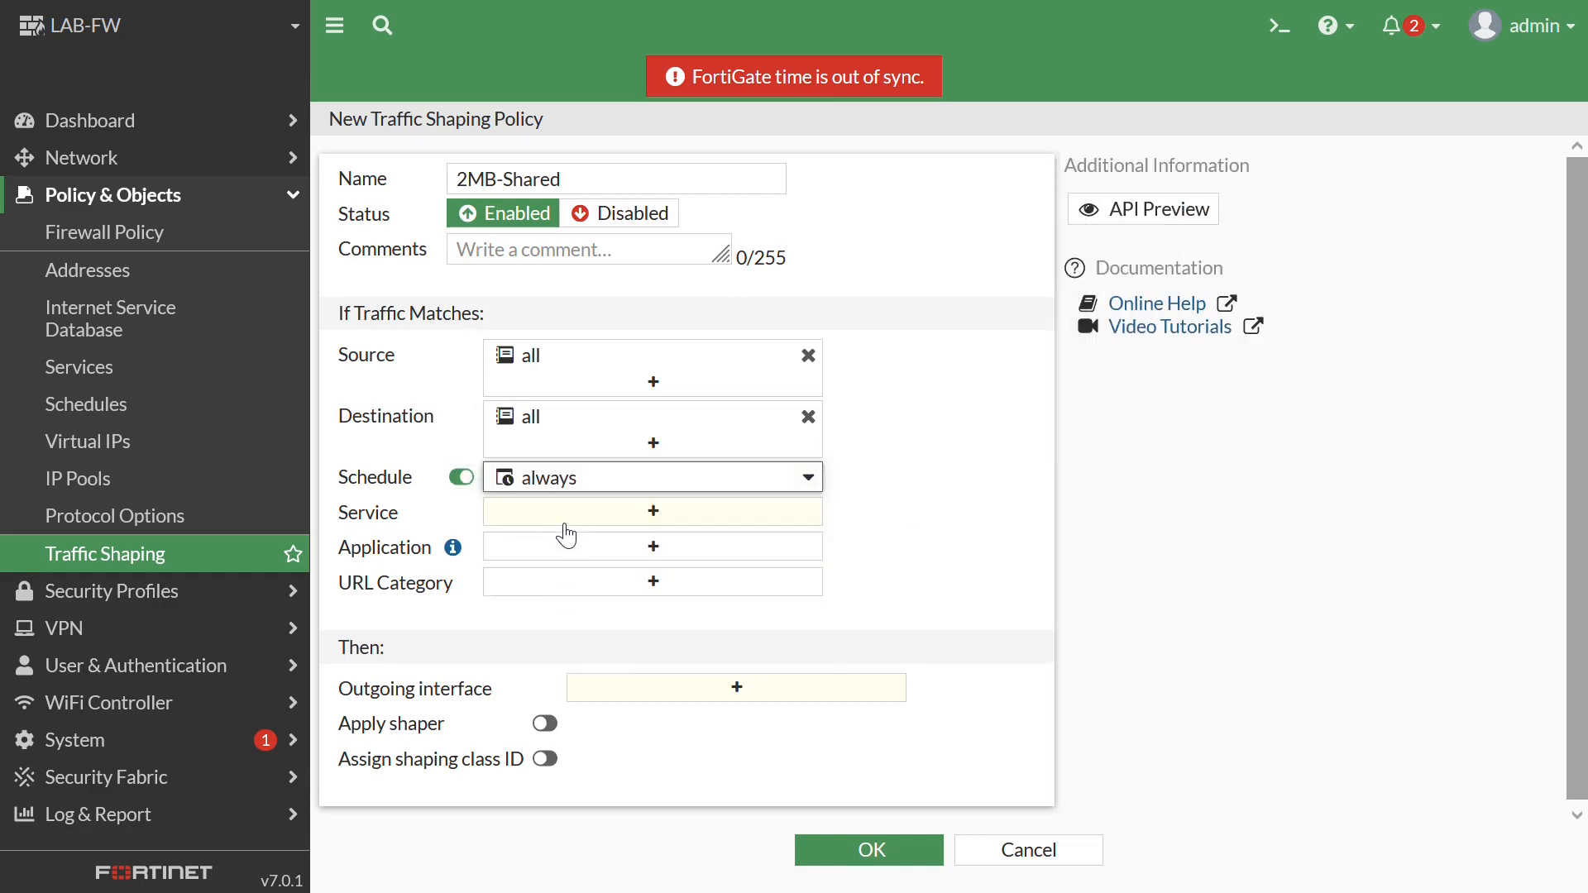
{"action": "left_click", "coordinate": [569, 529]}
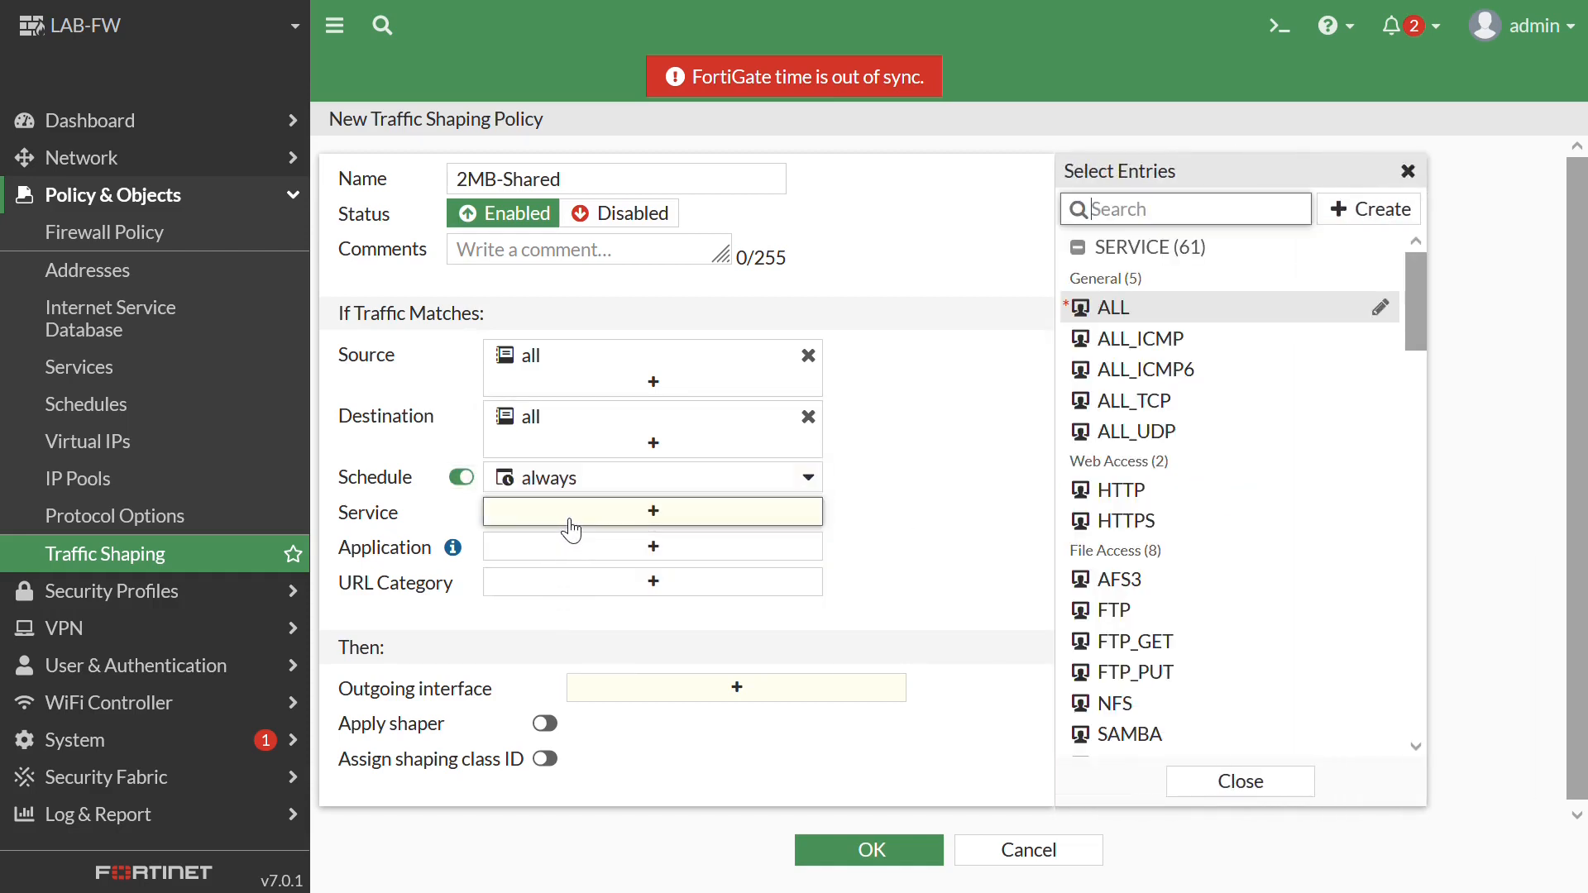
{"action": "left_click", "coordinate": [1112, 307]}
Step: Search the policy's application list for YouTube applications without adding any
{"action": "left_click", "coordinate": [523, 583]}
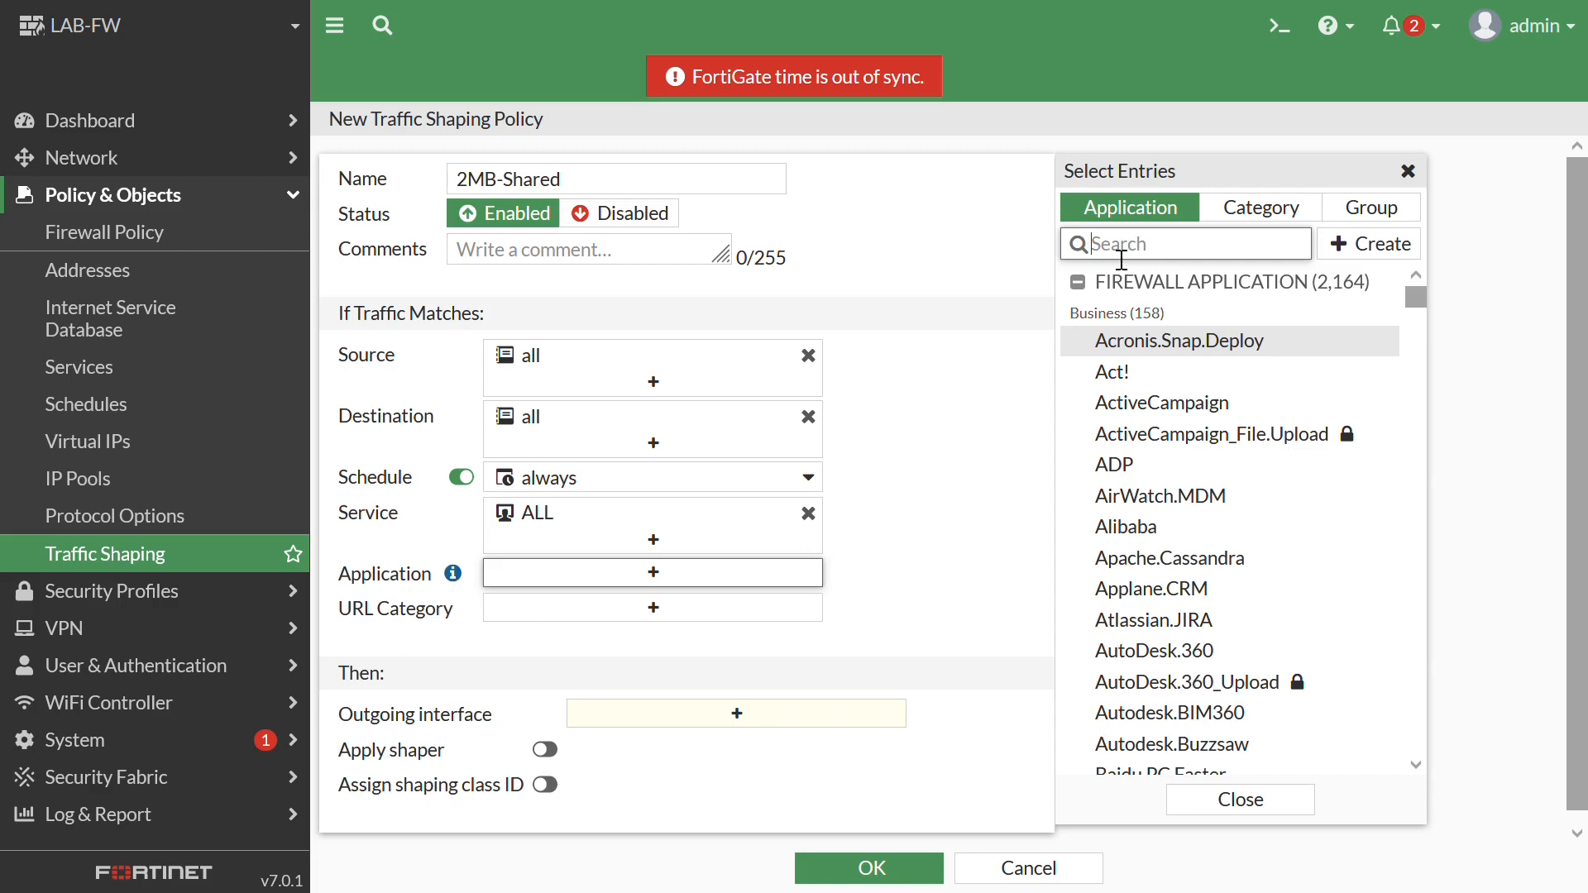
{"action": "type", "text": "you"}
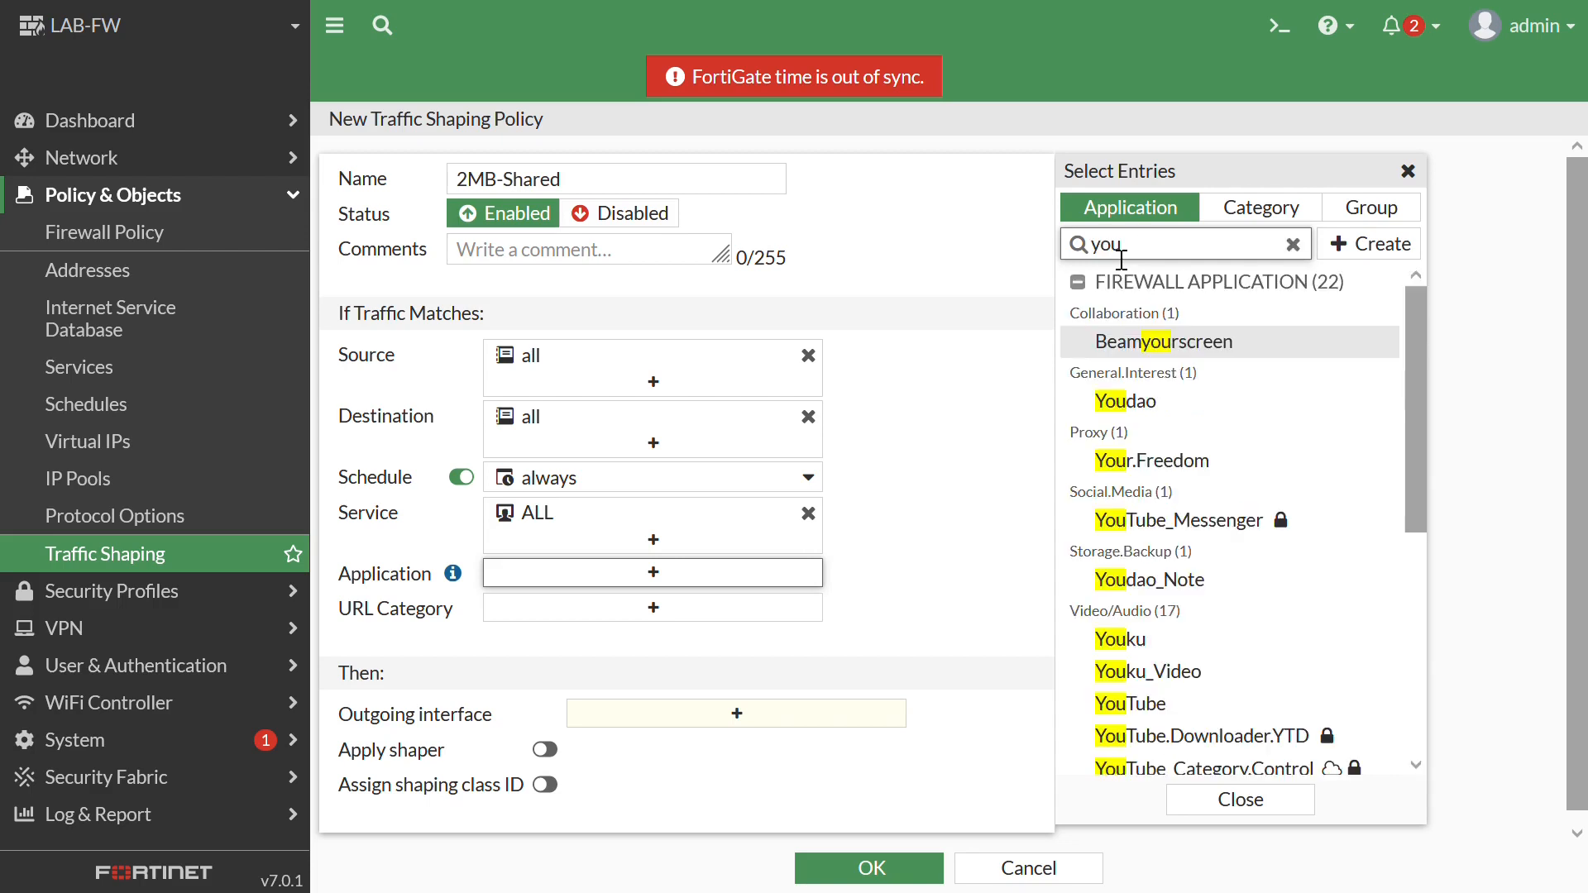
{"action": "type", "text": "tu"}
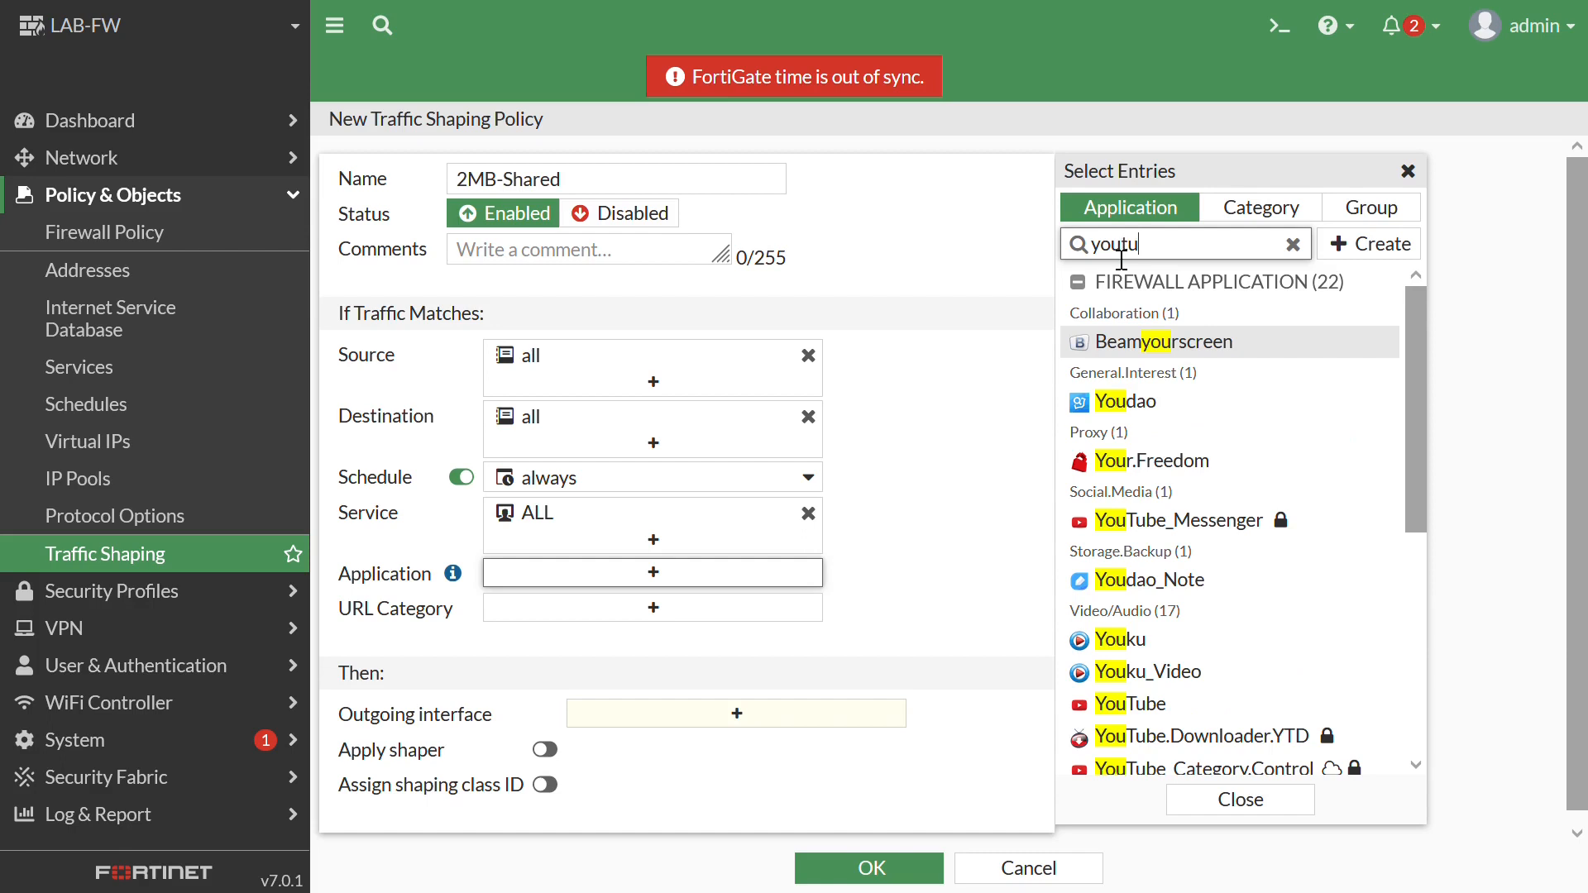
{"action": "key", "text": "BackSpace"}
{"action": "key", "text": "BackSpace"}
{"action": "key", "text": "BackSpace"}
{"action": "key", "text": "BackSpace"}
{"action": "key", "text": "BackSpace"}
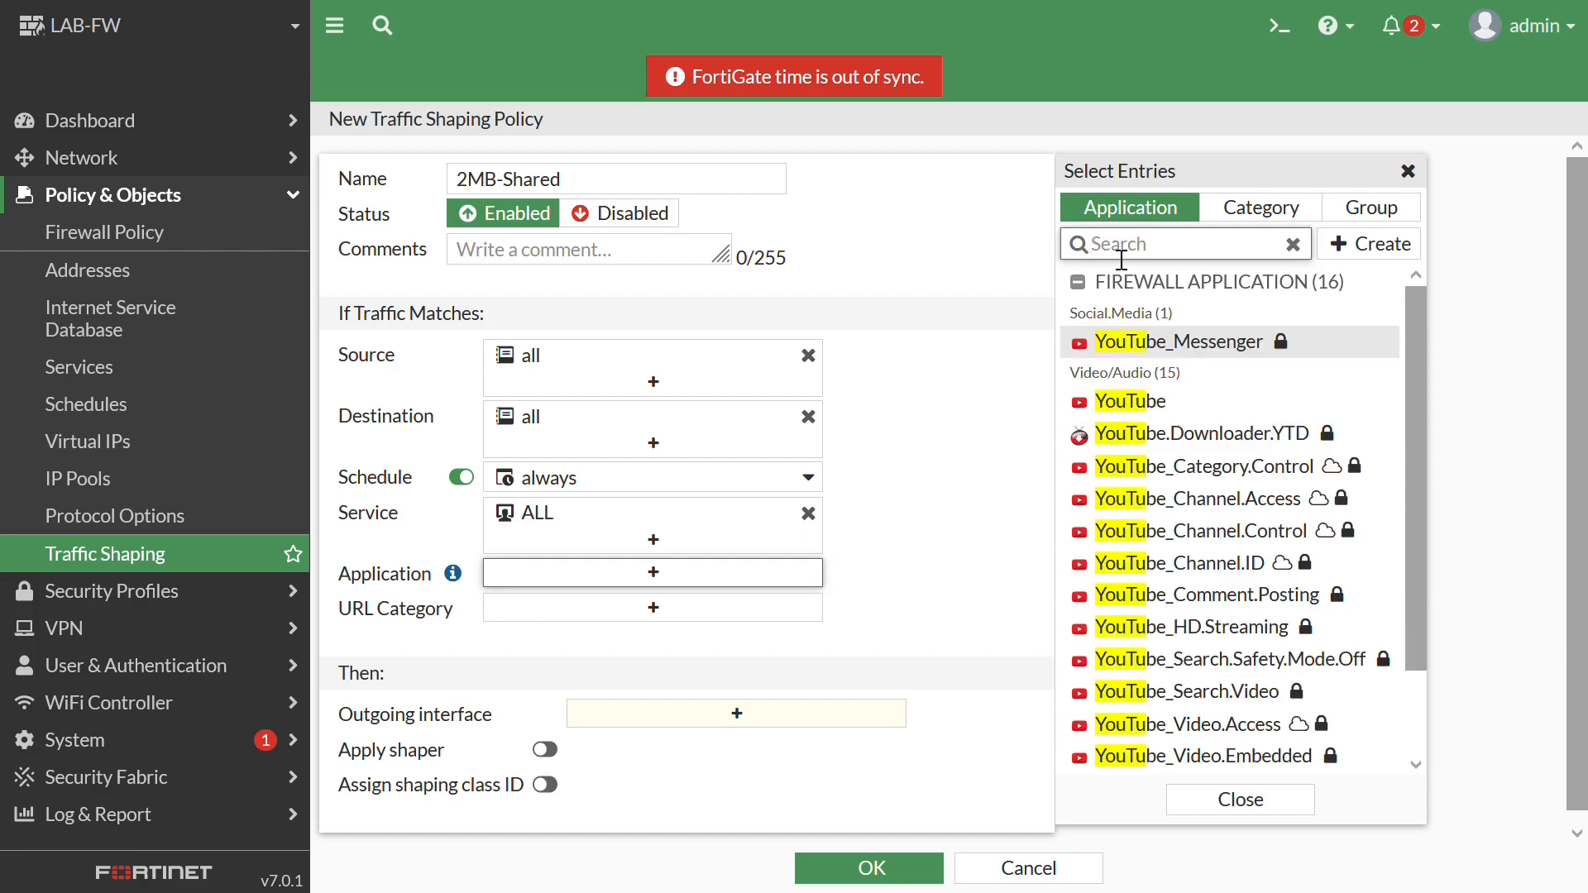
{"action": "left_click", "coordinate": [1004, 432]}
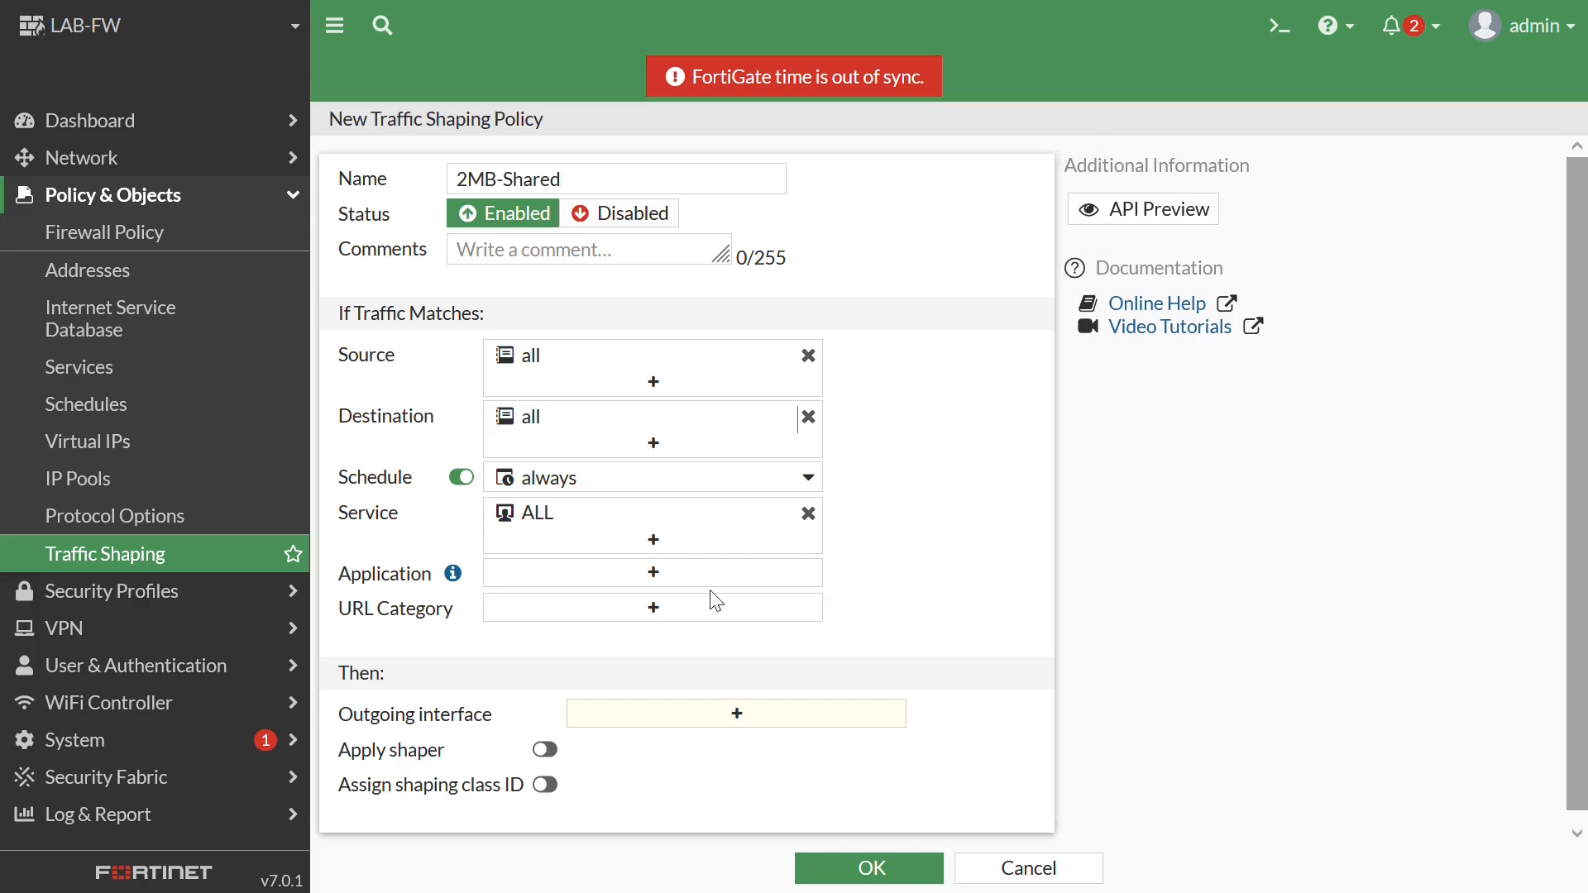
Step: Add the Business URL category to the policy and remove it again
{"action": "left_click", "coordinate": [712, 618]}
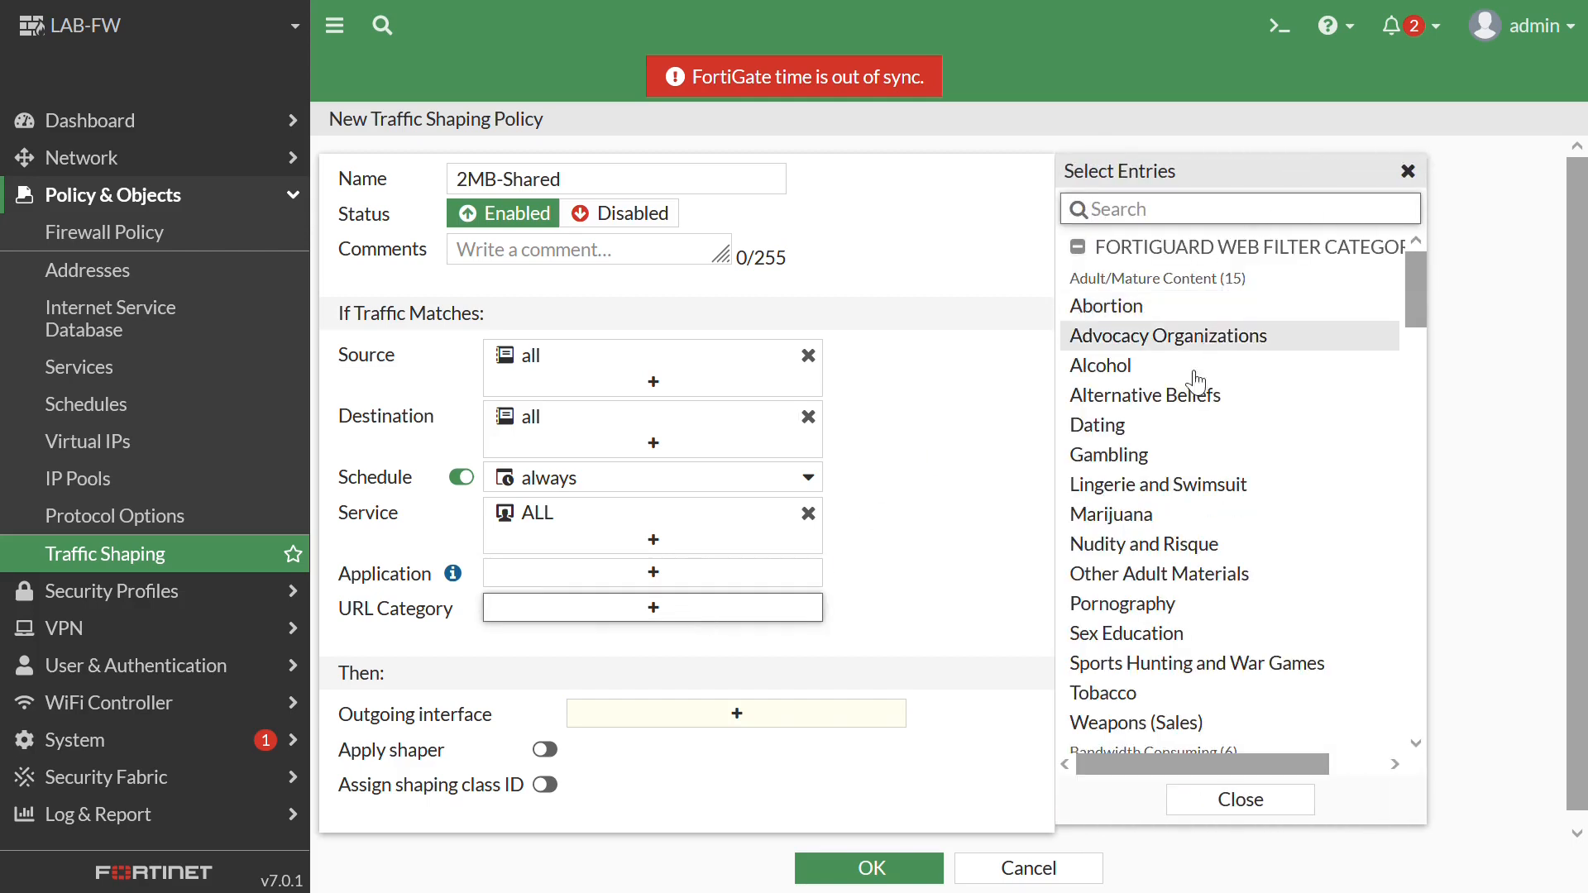
{"action": "mouse_move", "coordinate": [1072, 548]}
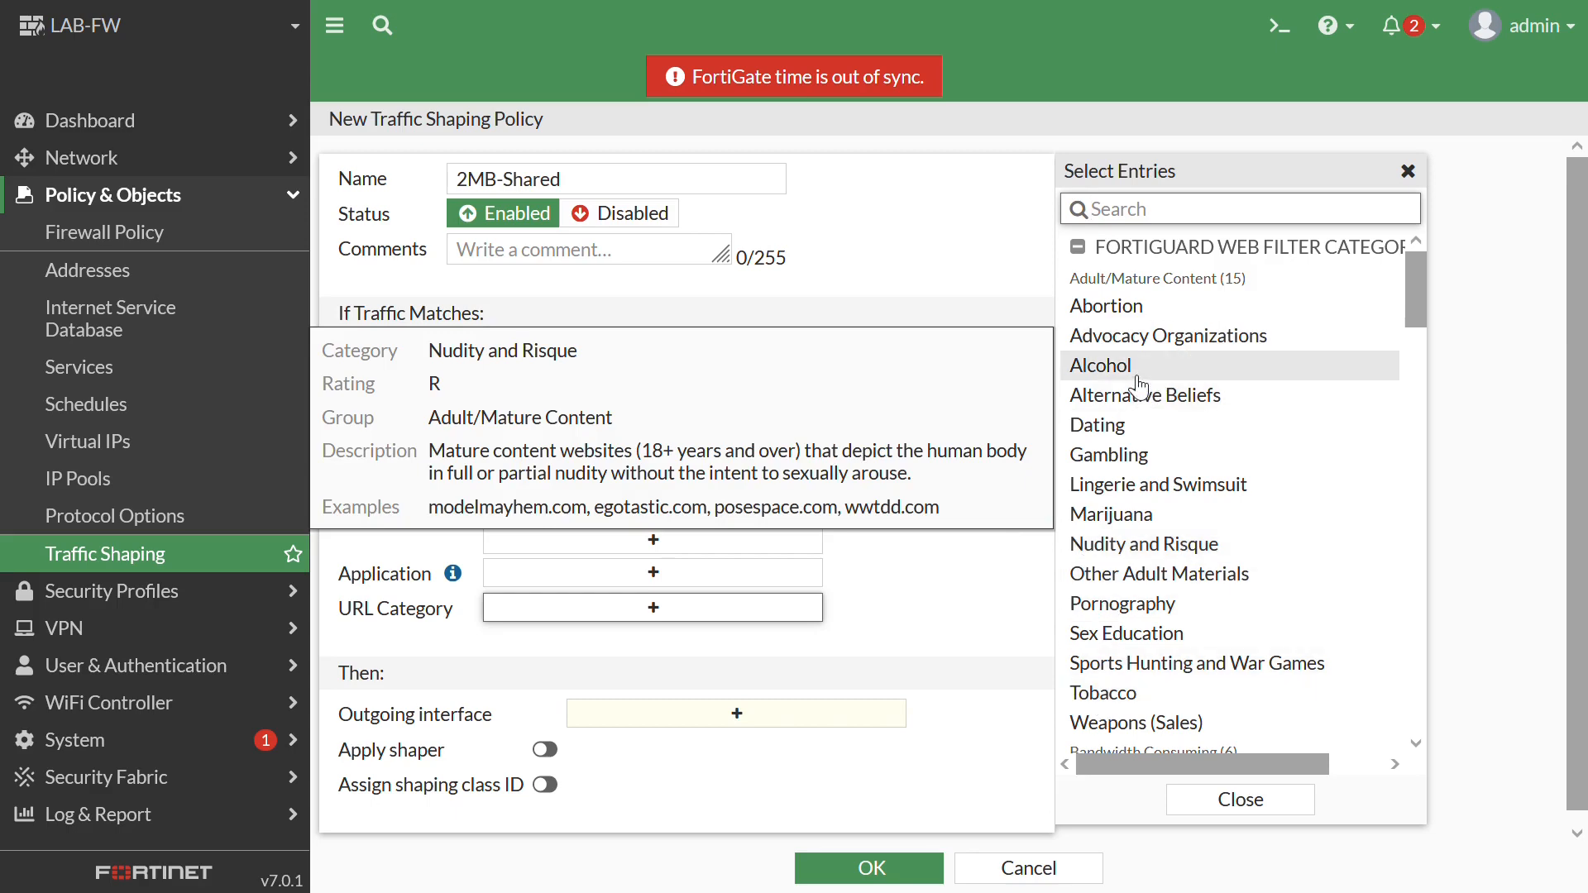
{"action": "mouse_move", "coordinate": [1140, 382]}
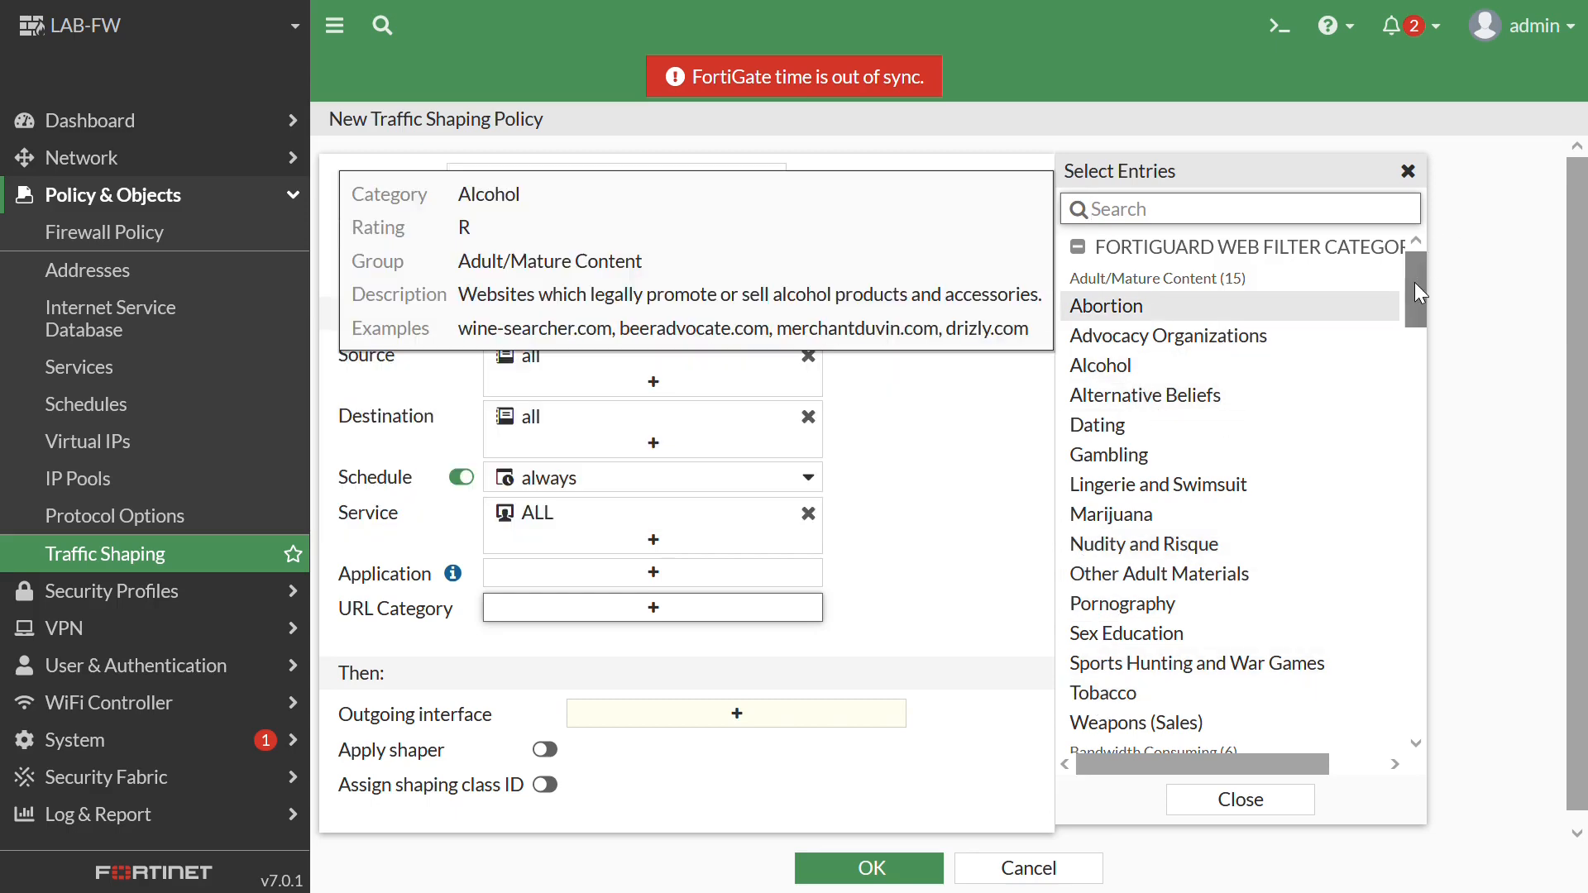
{"action": "left_click_drag", "start_coordinate": [1414, 282], "coordinate": [1412, 359]}
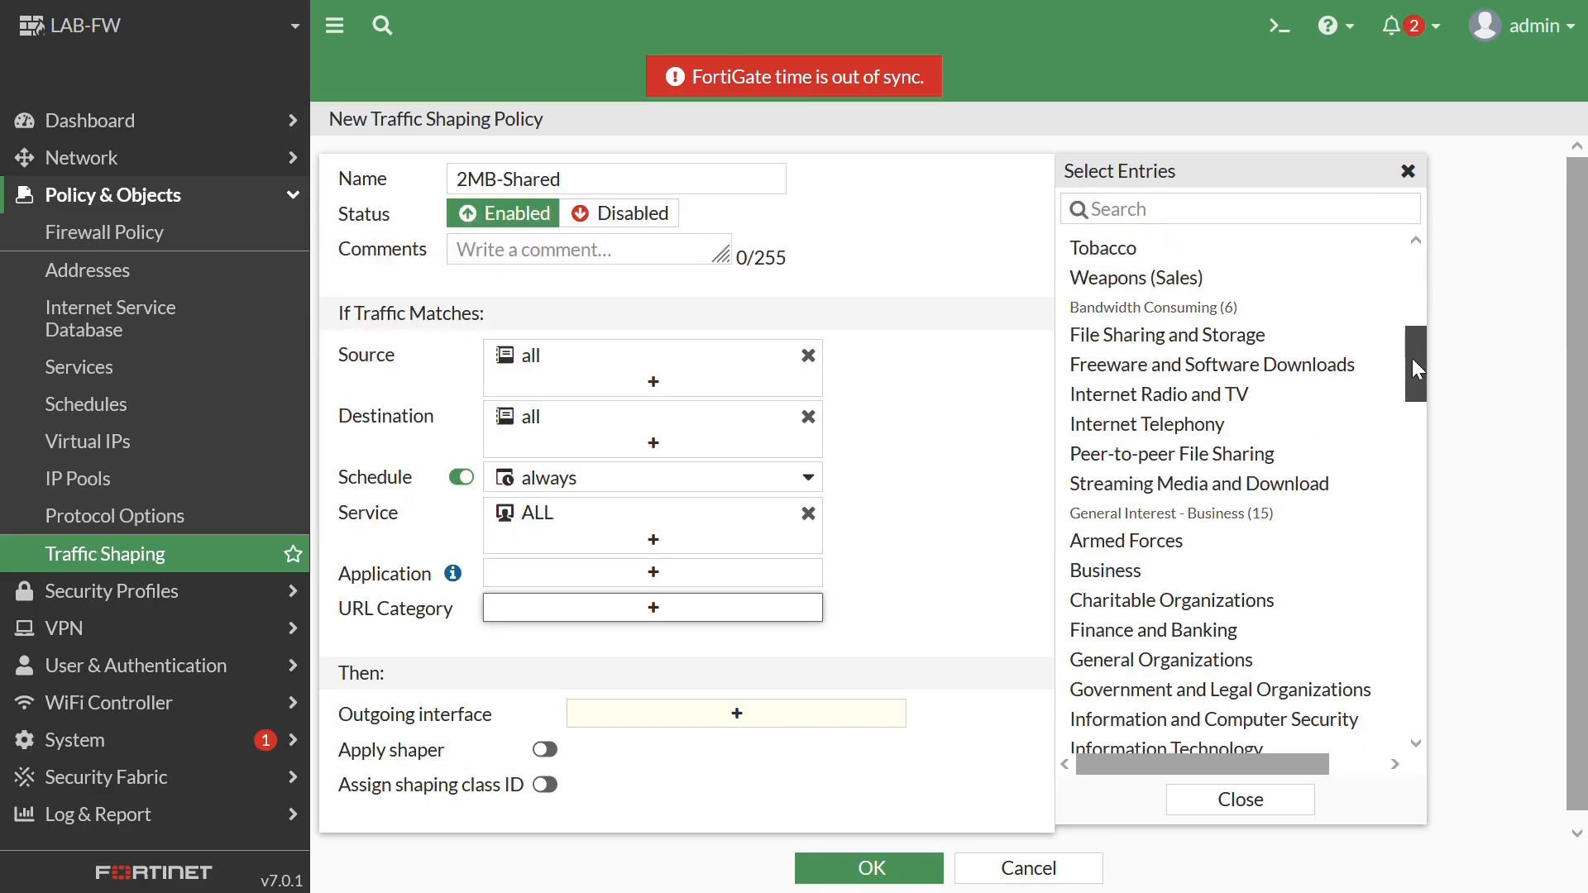
{"action": "left_click", "coordinate": [1174, 571]}
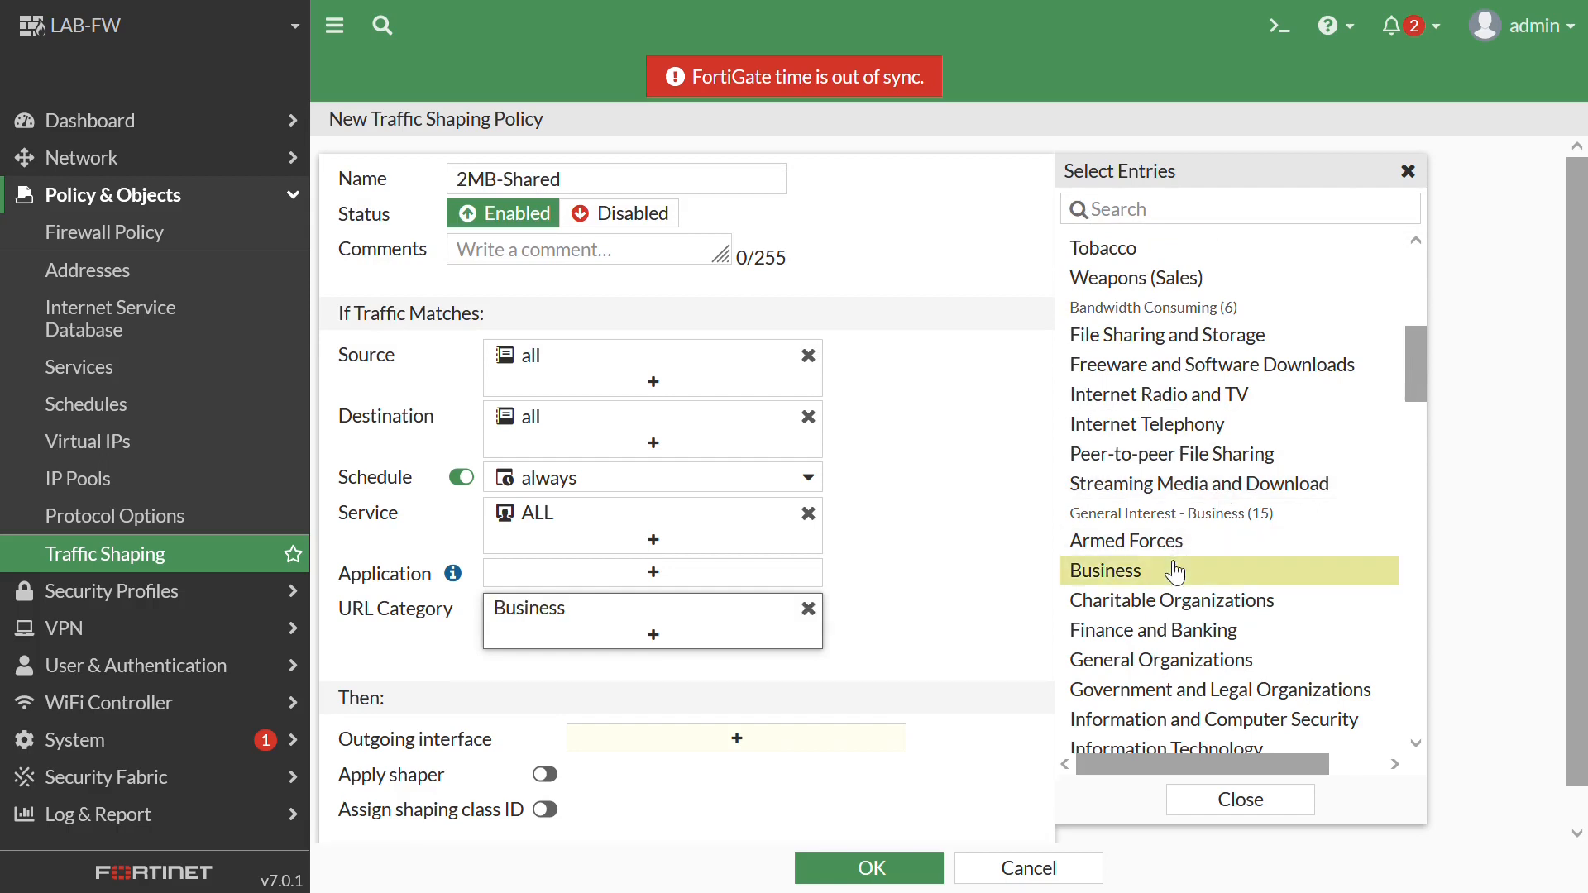
{"action": "left_click", "coordinate": [808, 608]}
{"action": "left_click", "coordinate": [1408, 171]}
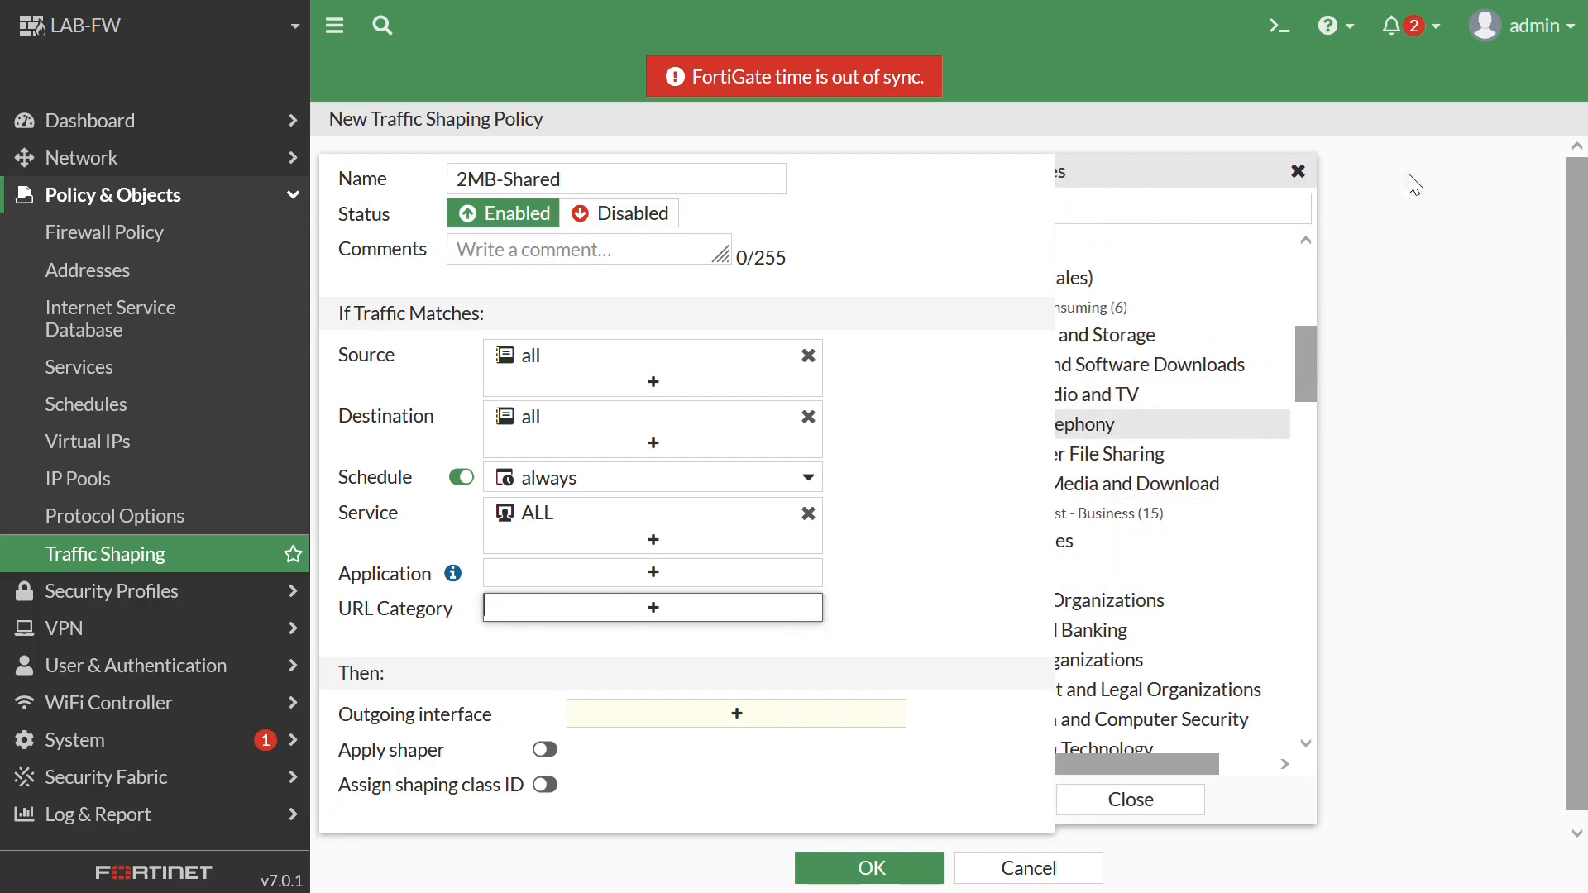
Step: Set the policy's outgoing interface to wan1 and enable Apply shaper
{"action": "left_click", "coordinate": [756, 720]}
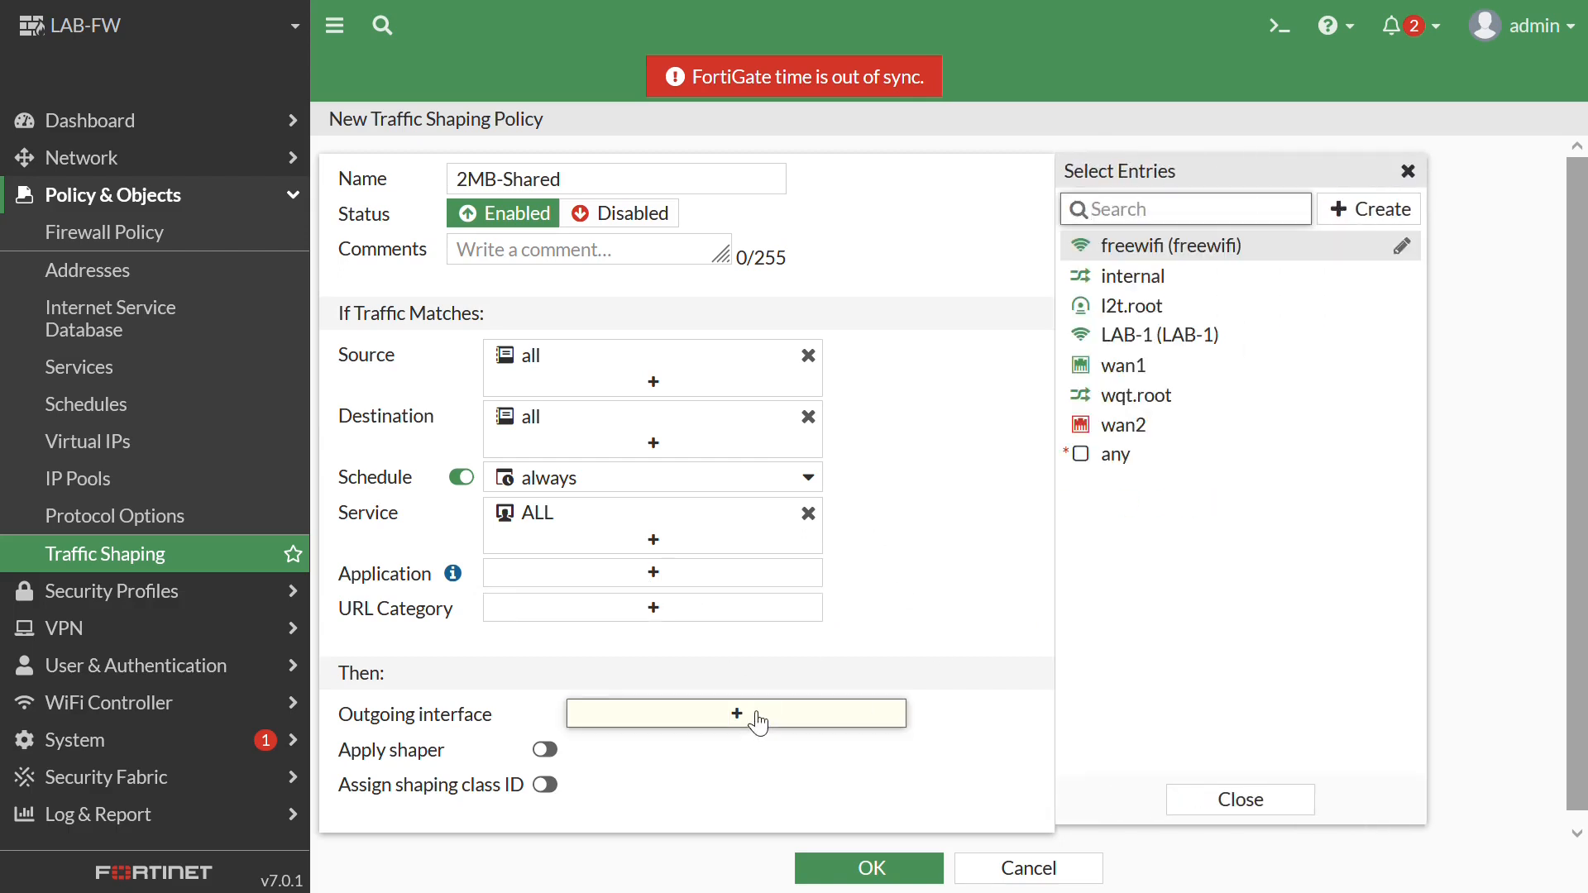
{"action": "left_click", "coordinate": [1141, 366]}
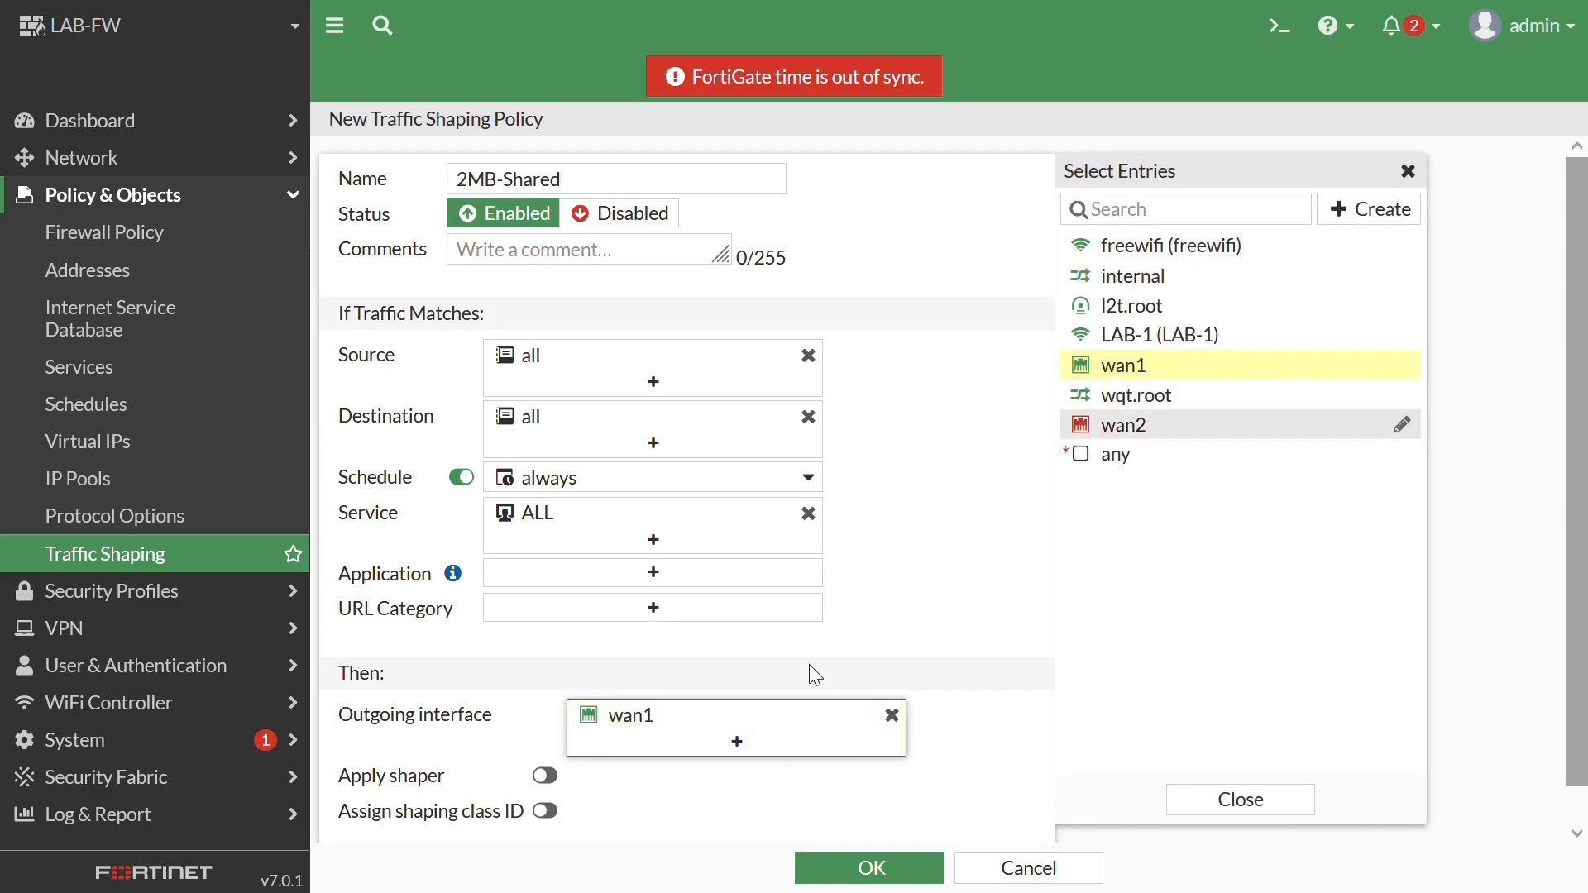
{"action": "left_click", "coordinate": [861, 635]}
{"action": "scroll", "coordinate": [646, 572], "scroll_direction": "down", "scroll_amount": 1}
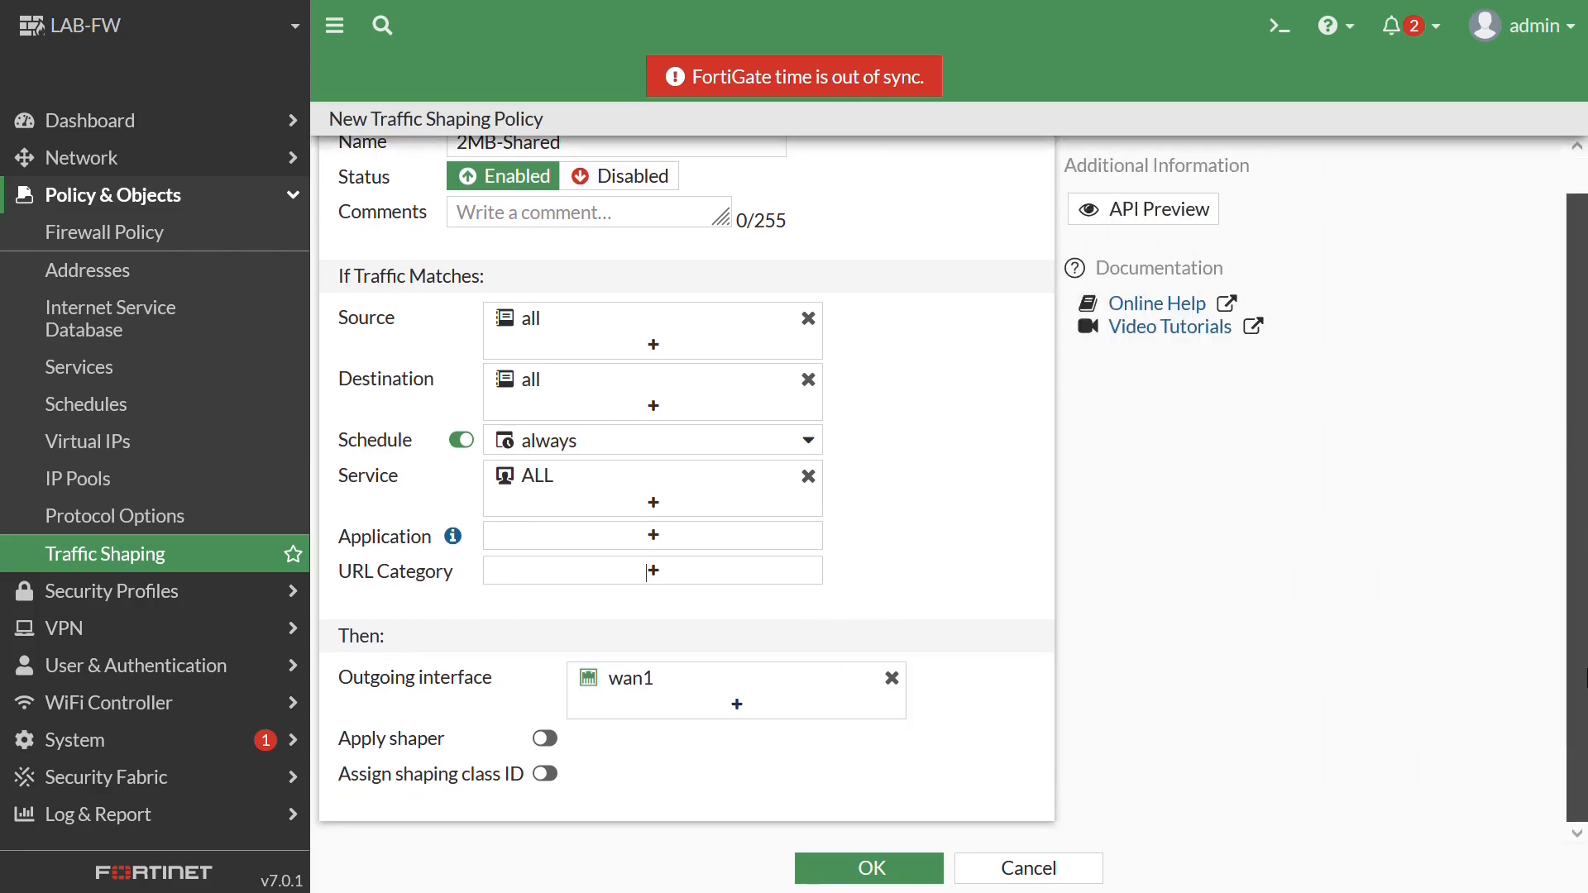
{"action": "left_click", "coordinate": [545, 739]}
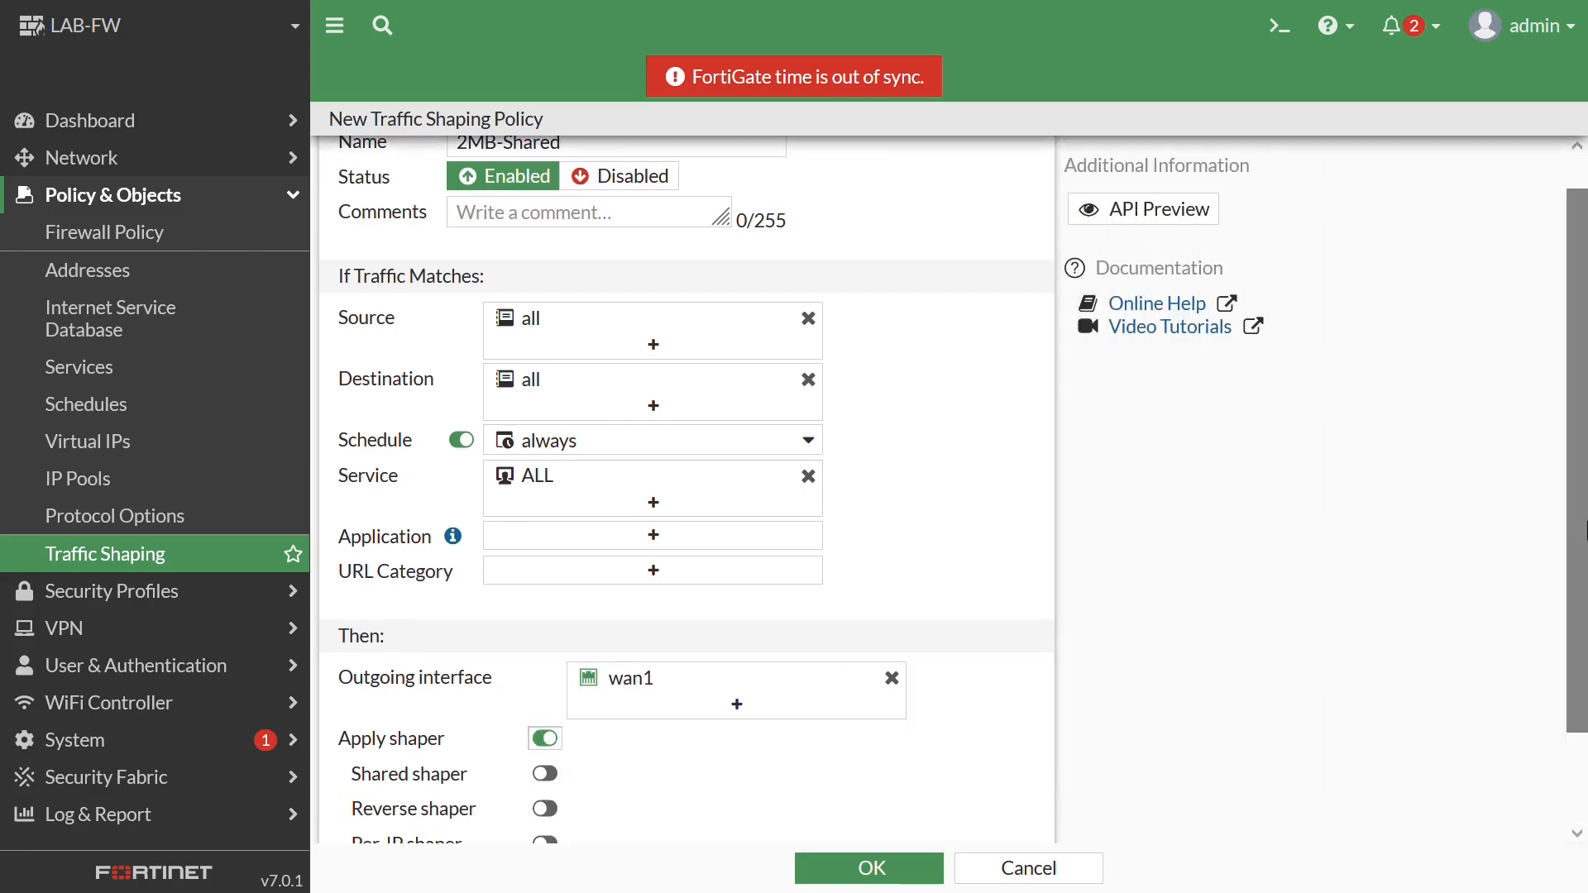
Step: Enable the shared shaper and reverse shaper, setting both to 2Mb-Shared
{"action": "scroll", "coordinate": [1578, 571], "scroll_direction": "down", "scroll_amount": 3}
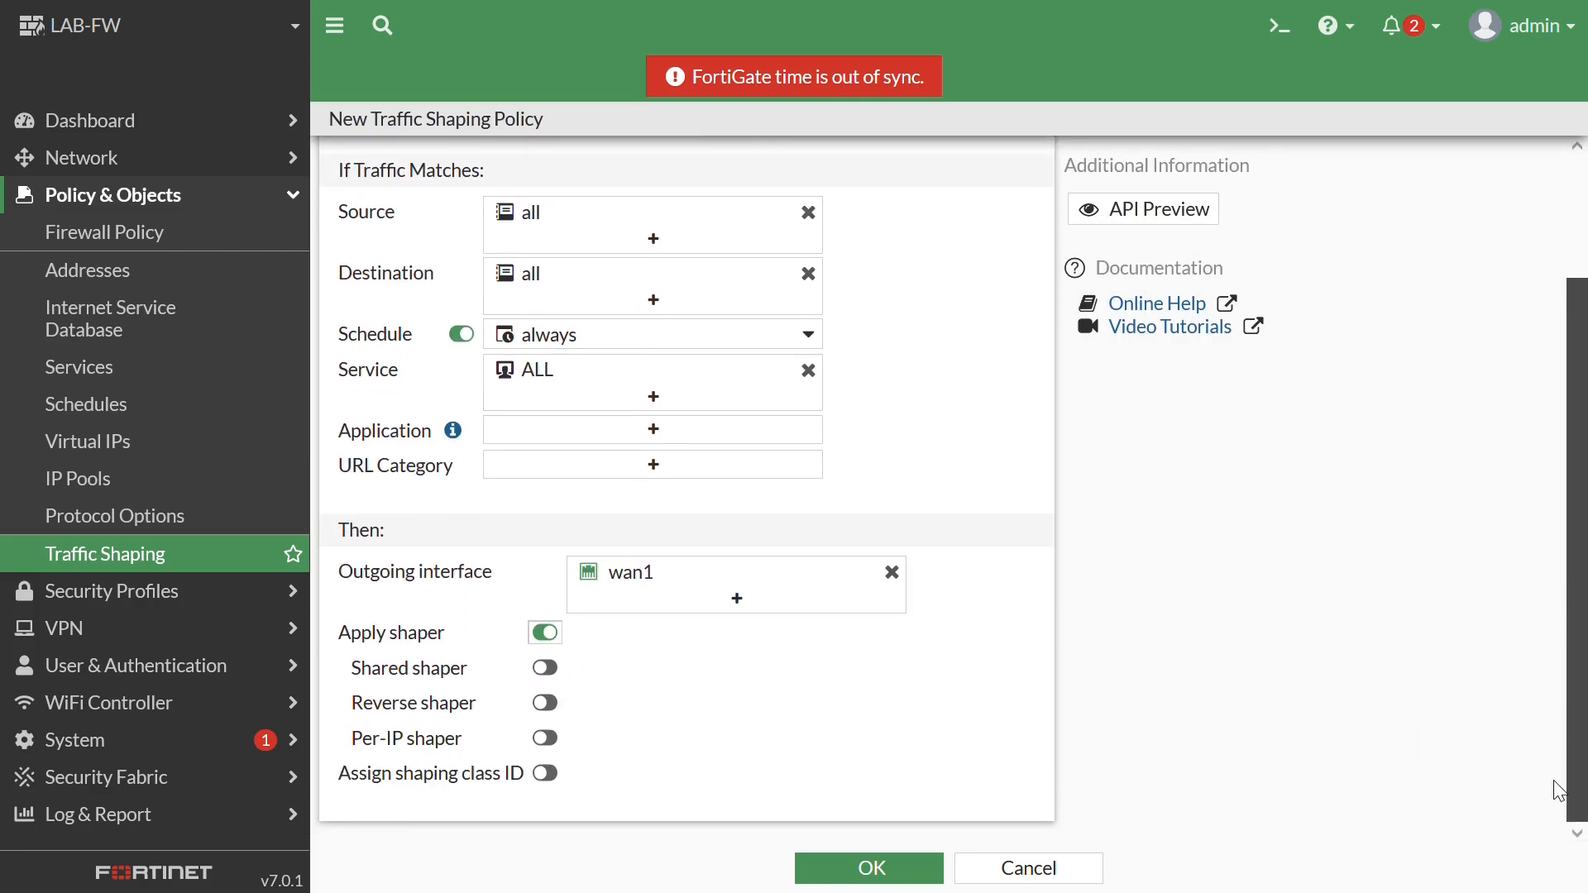
{"action": "left_click", "coordinate": [545, 668]}
{"action": "left_click", "coordinate": [650, 676]}
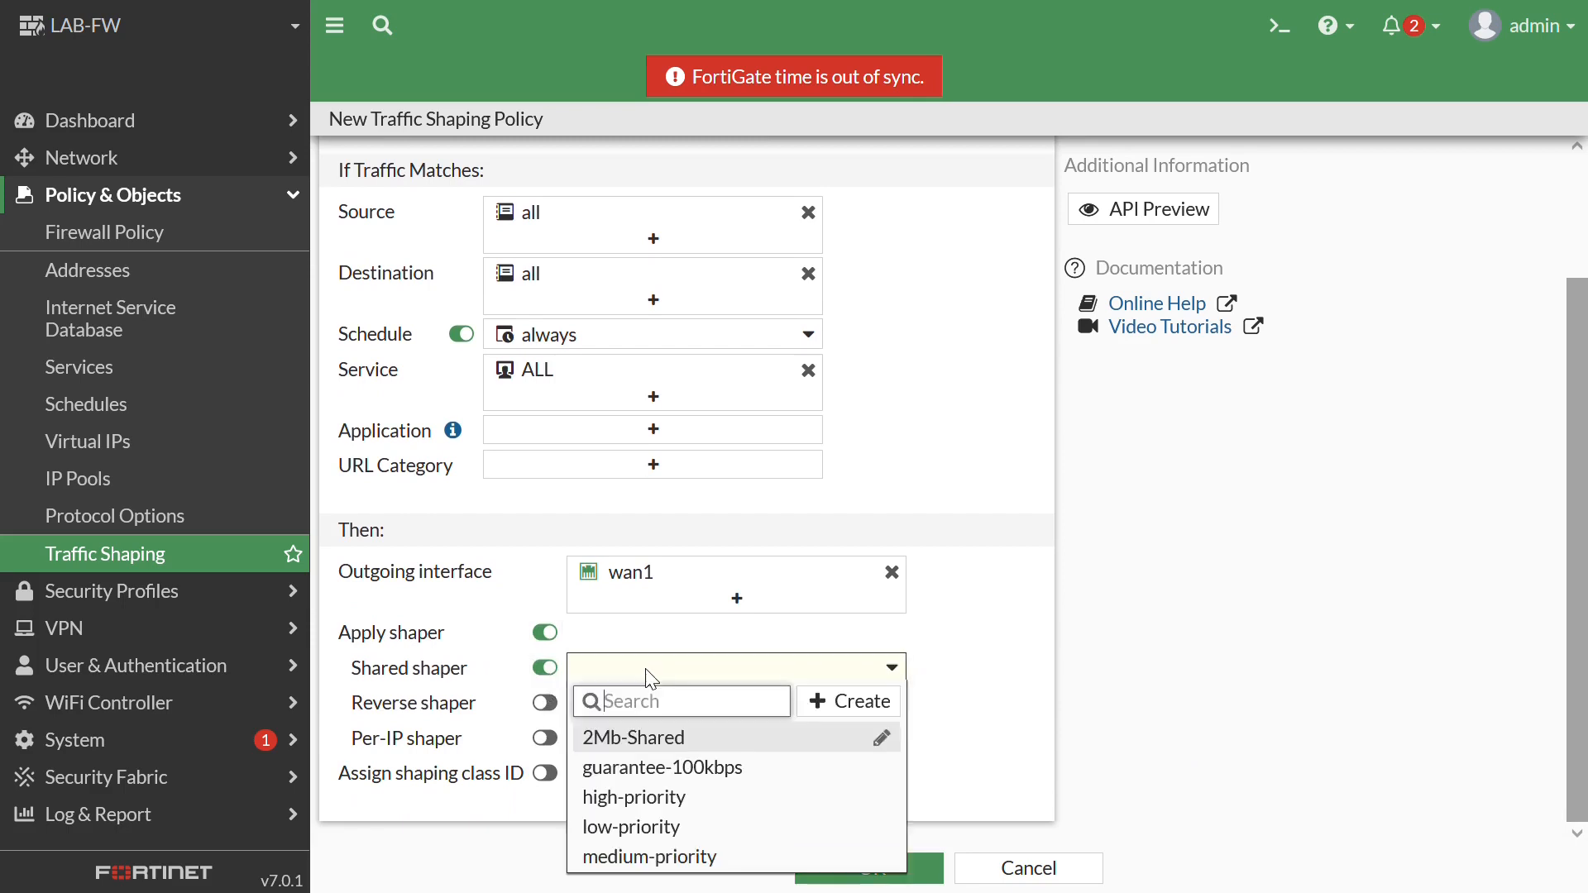
{"action": "left_click", "coordinate": [650, 738]}
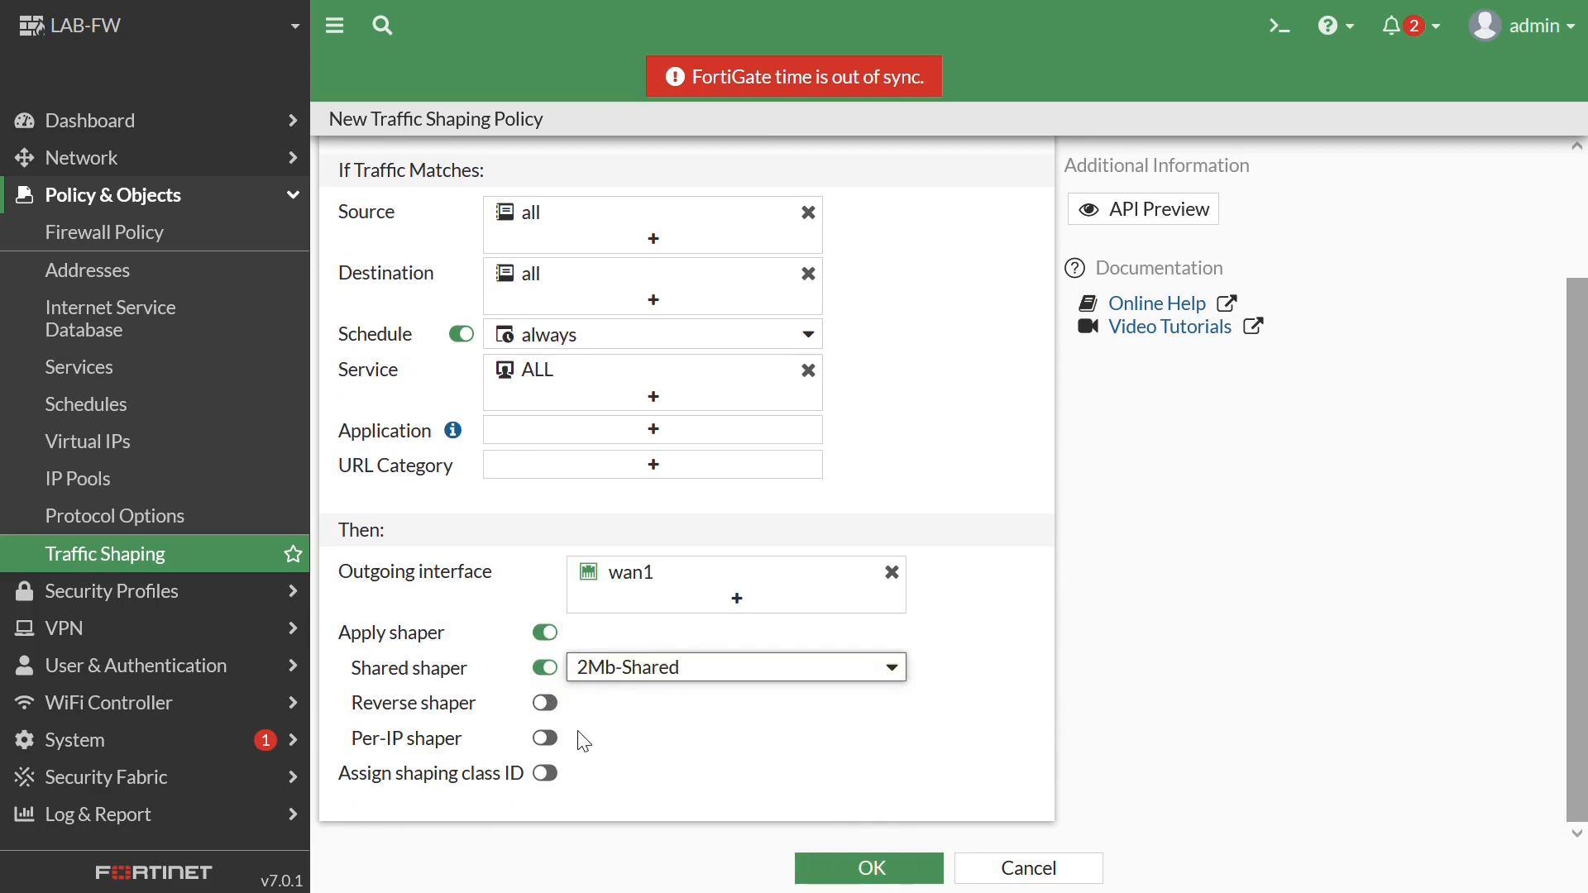
{"action": "left_click", "coordinate": [545, 703]}
{"action": "left_click", "coordinate": [698, 713]}
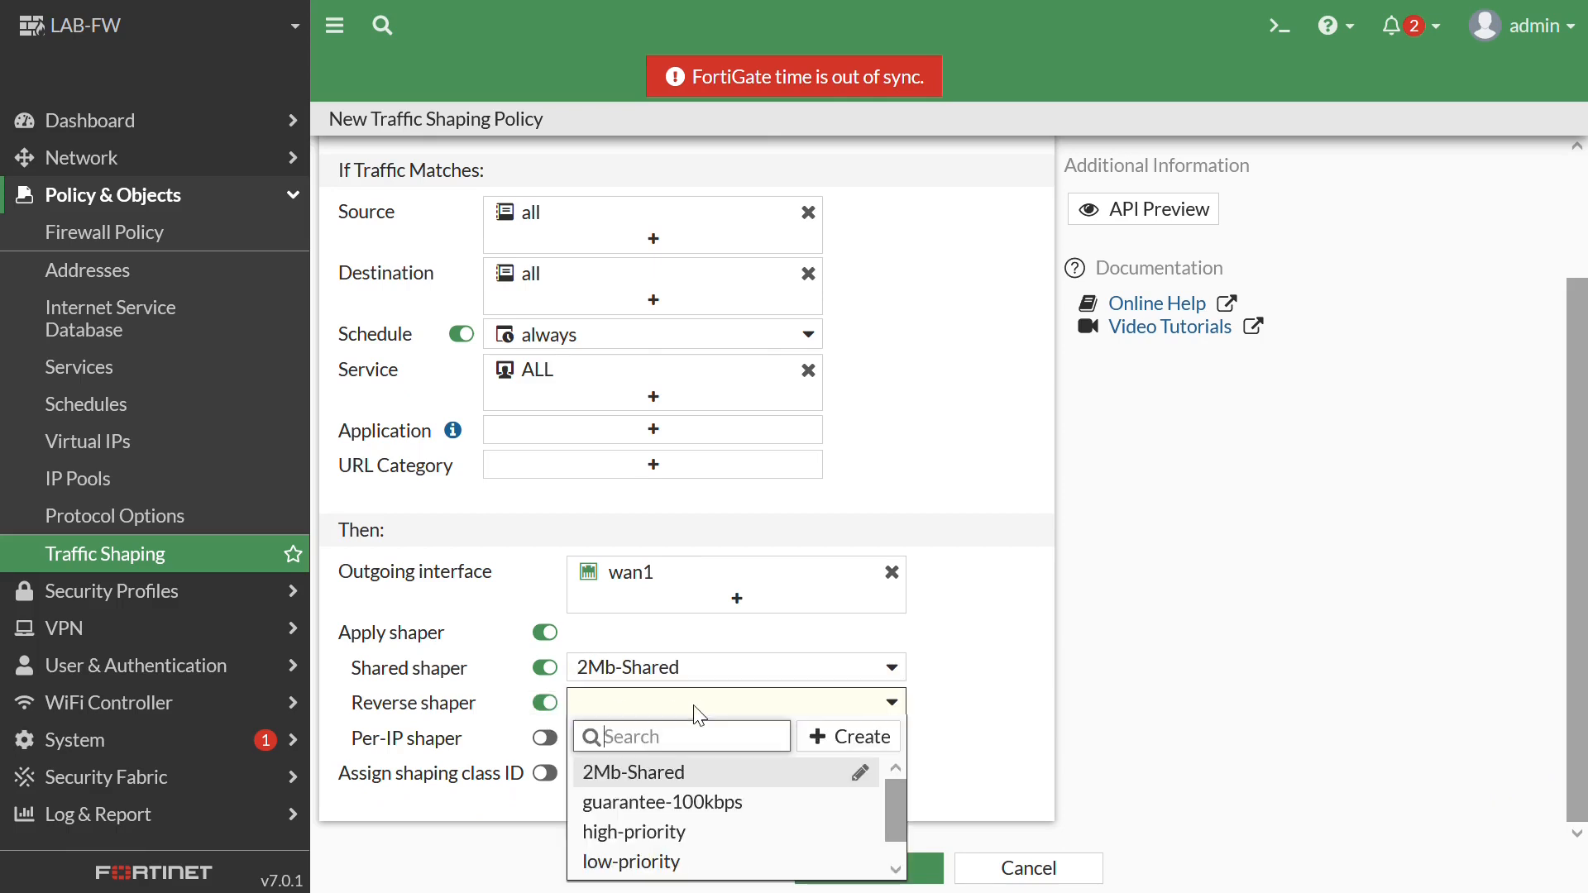
{"action": "left_click", "coordinate": [674, 770]}
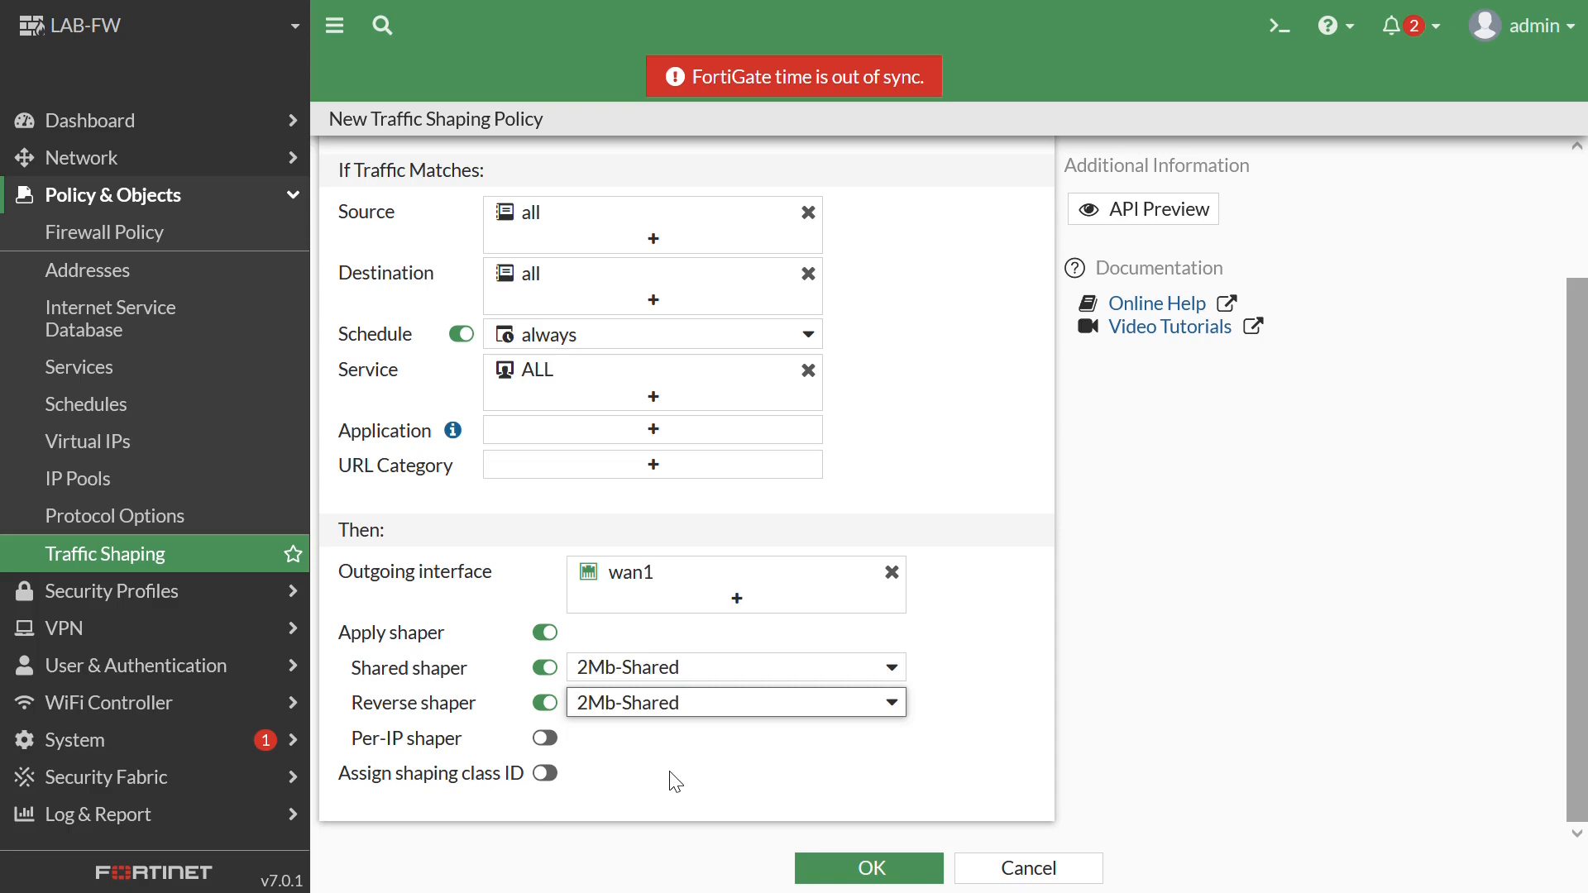
Step: Save the new traffic shaping policy
{"action": "mouse_move", "coordinate": [624, 667]}
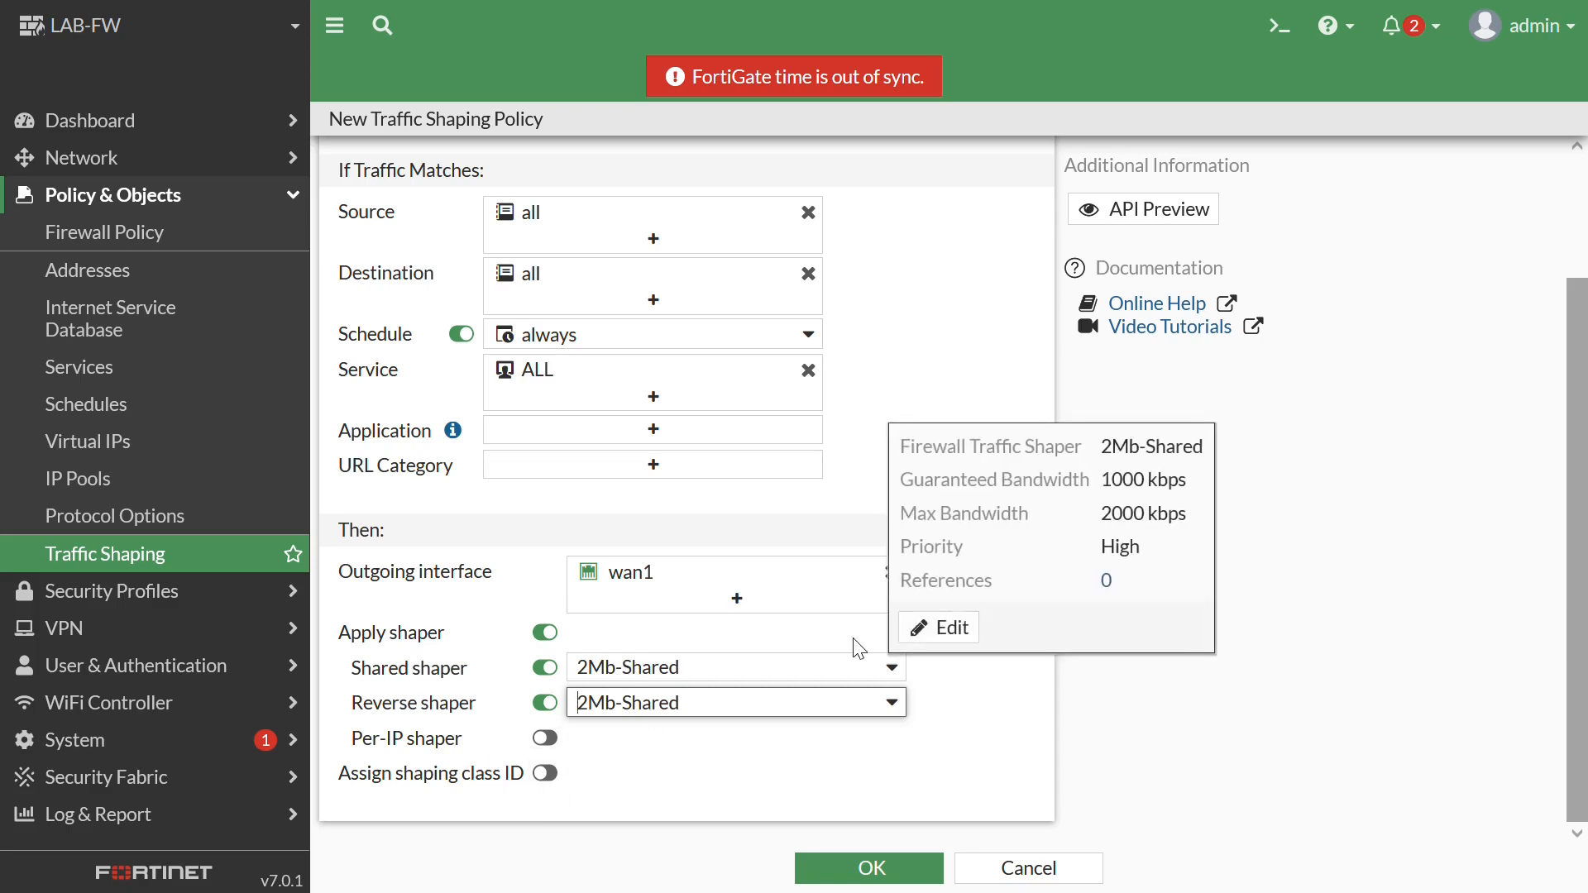
{"action": "left_click_drag", "start_coordinate": [1580, 536], "coordinate": [1575, 625]}
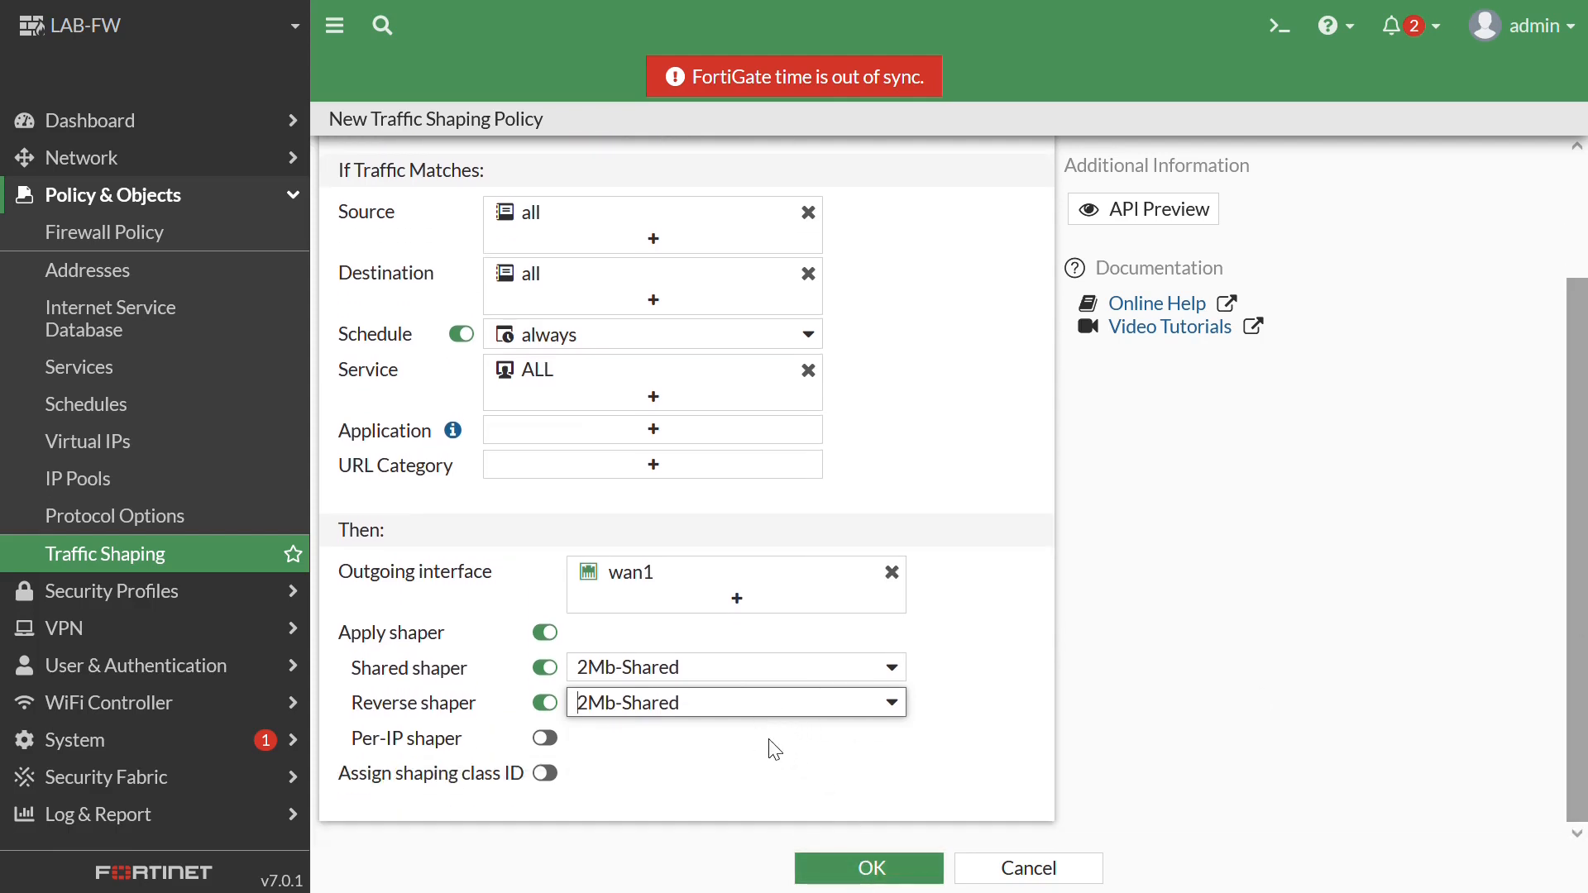
{"action": "mouse_move", "coordinate": [698, 688]}
{"action": "left_click", "coordinate": [860, 874]}
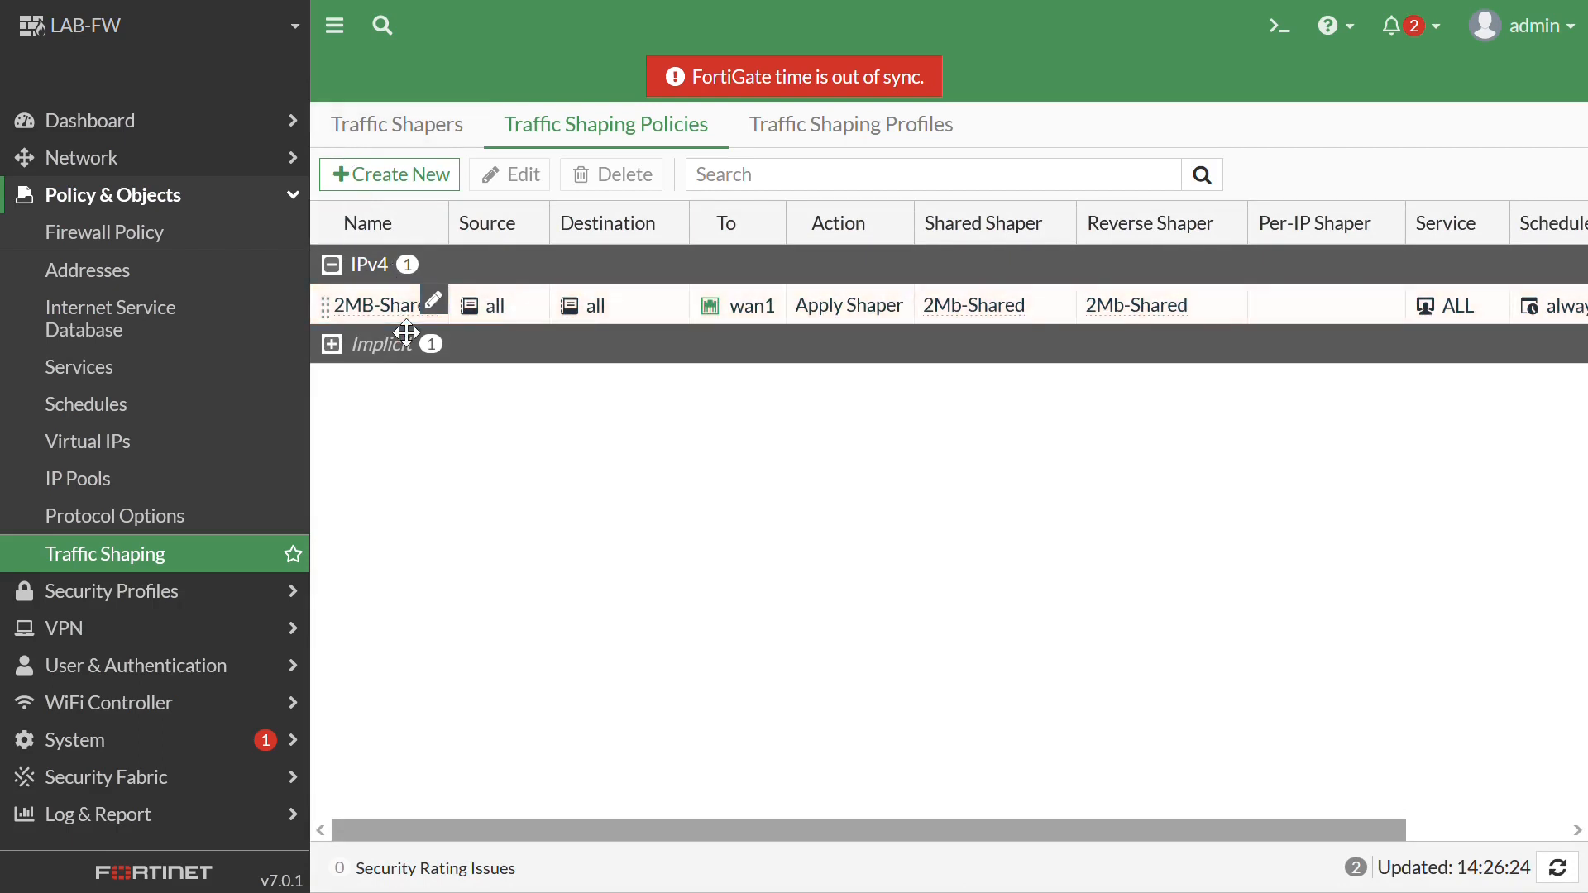
Step: Open the 2Mb-Shared traffic shaper to review its bandwidth settings and close it unchanged
{"action": "left_click", "coordinate": [406, 125]}
{"action": "double_click", "coordinate": [418, 306]}
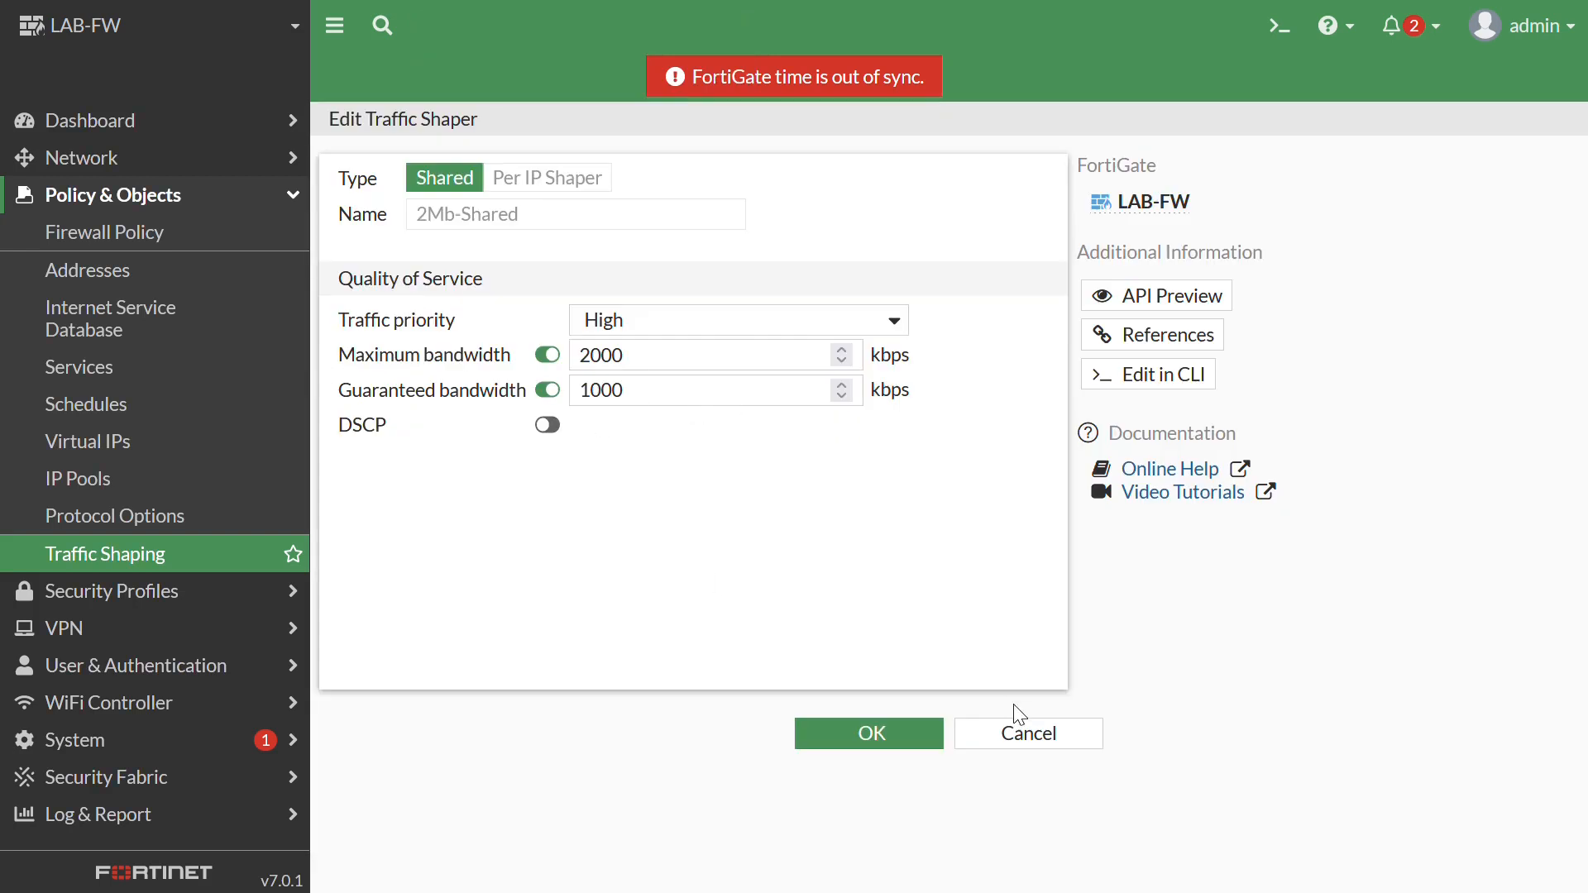
{"action": "left_click", "coordinate": [1030, 736]}
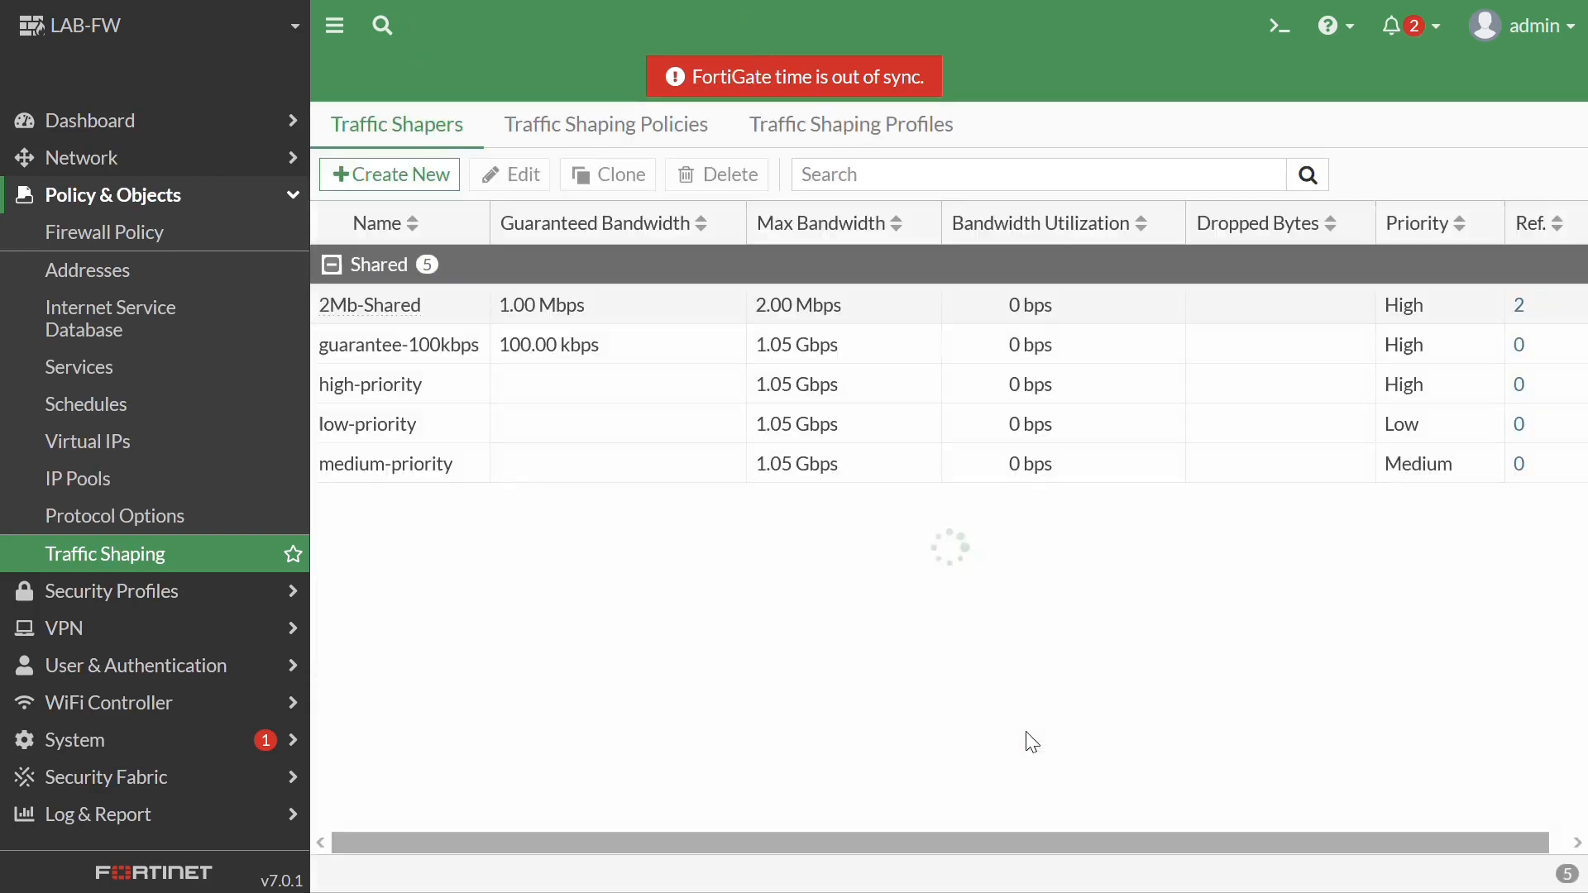
Step: Open the 2MB-Shared shaping policy, review its addresses, service and shapers, and save it
{"action": "left_click", "coordinate": [458, 310]}
{"action": "left_click", "coordinate": [575, 147]}
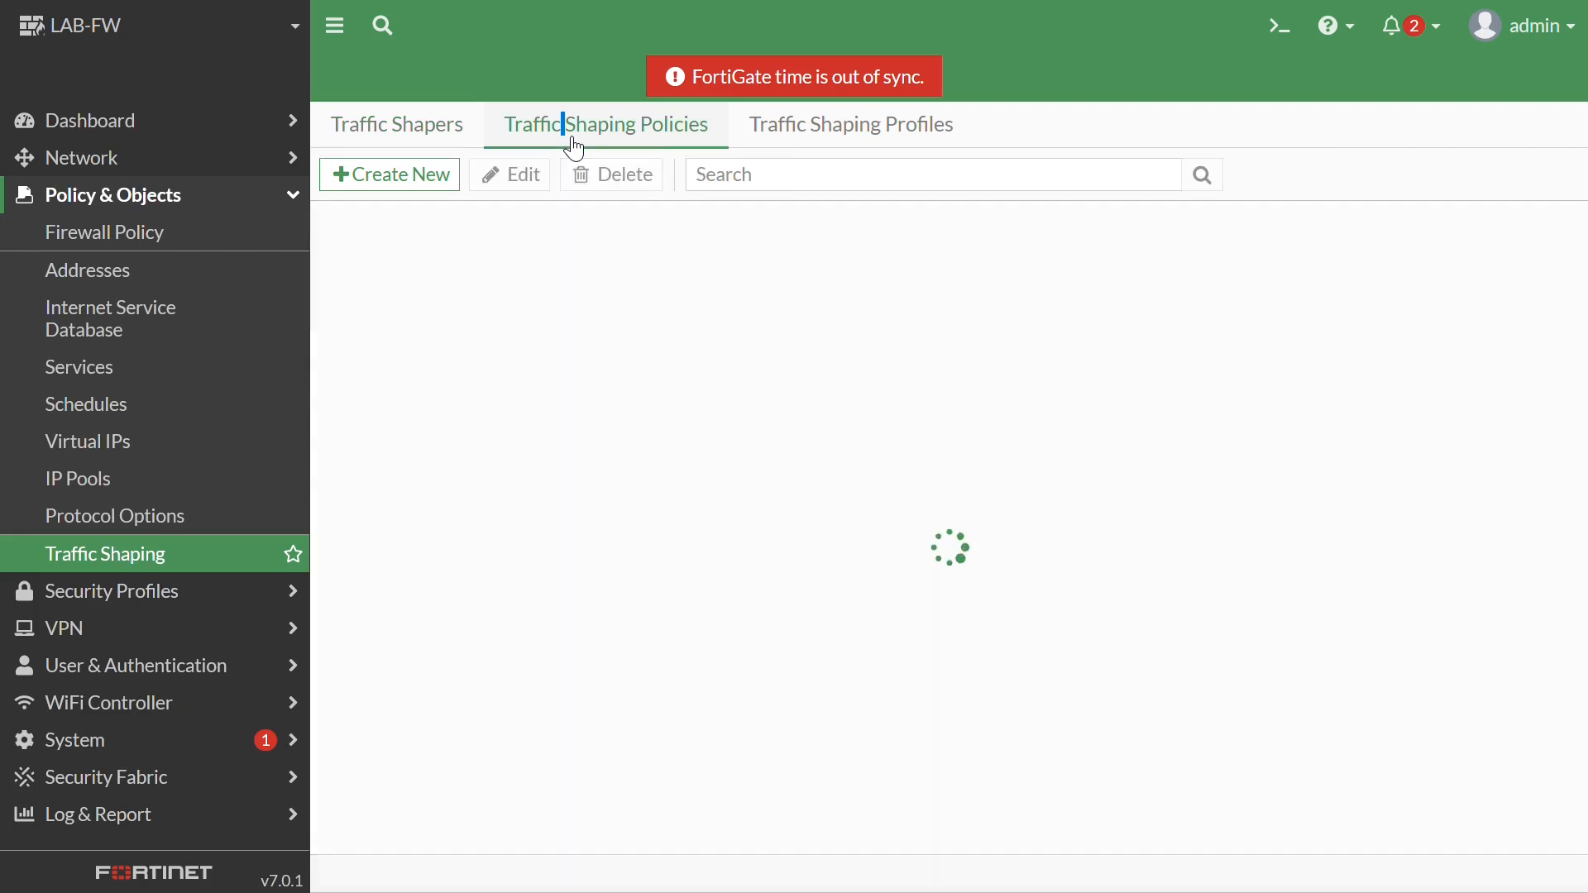
{"action": "left_click", "coordinate": [513, 298]}
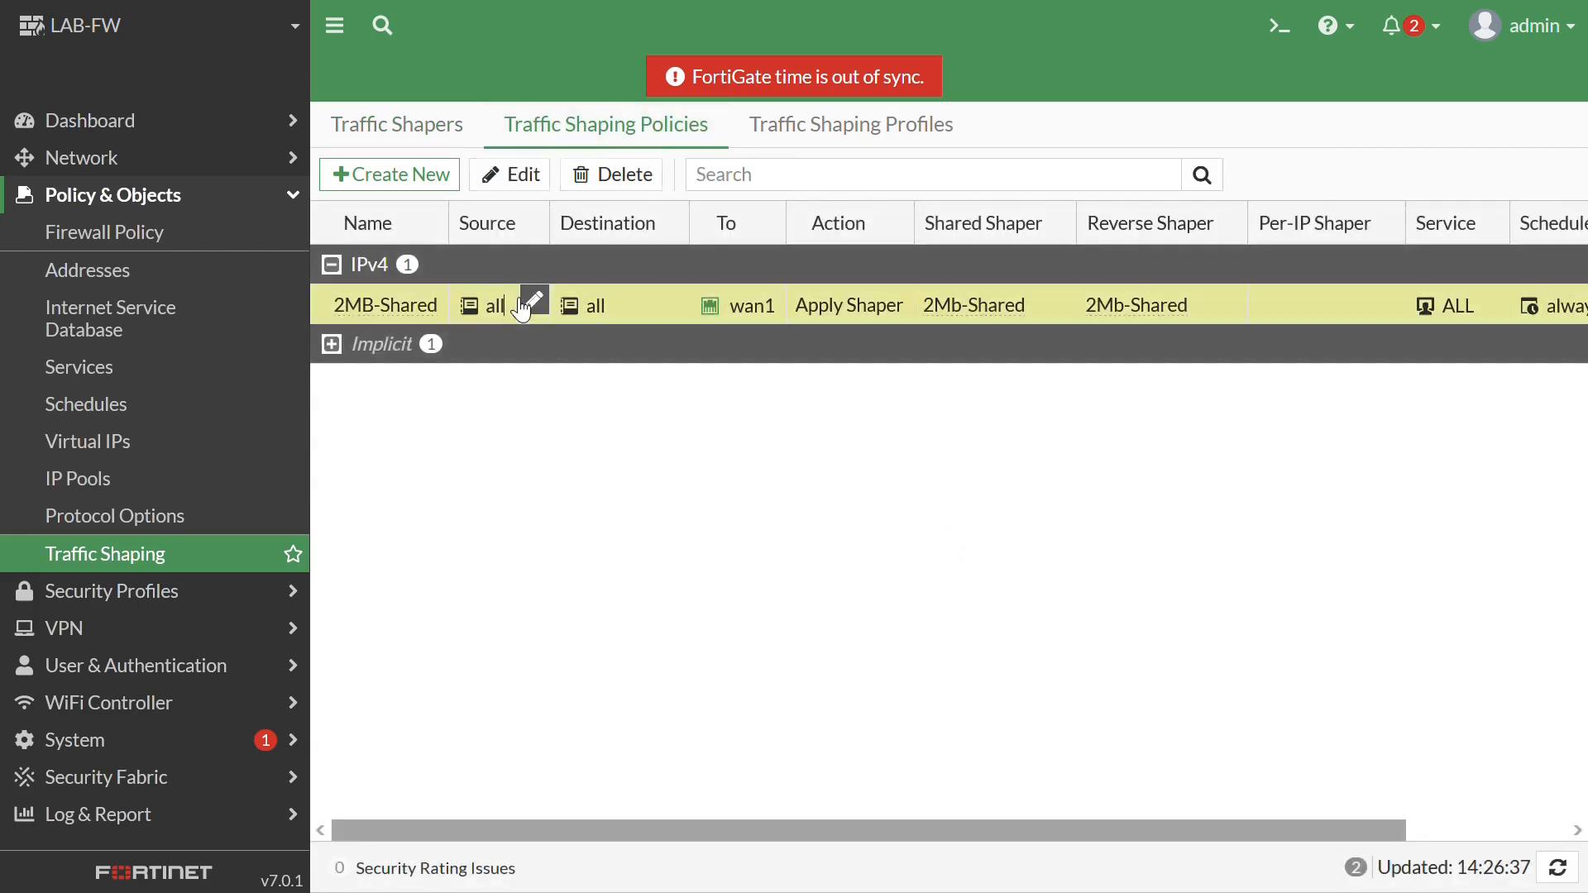
{"action": "double_click", "coordinate": [463, 306]}
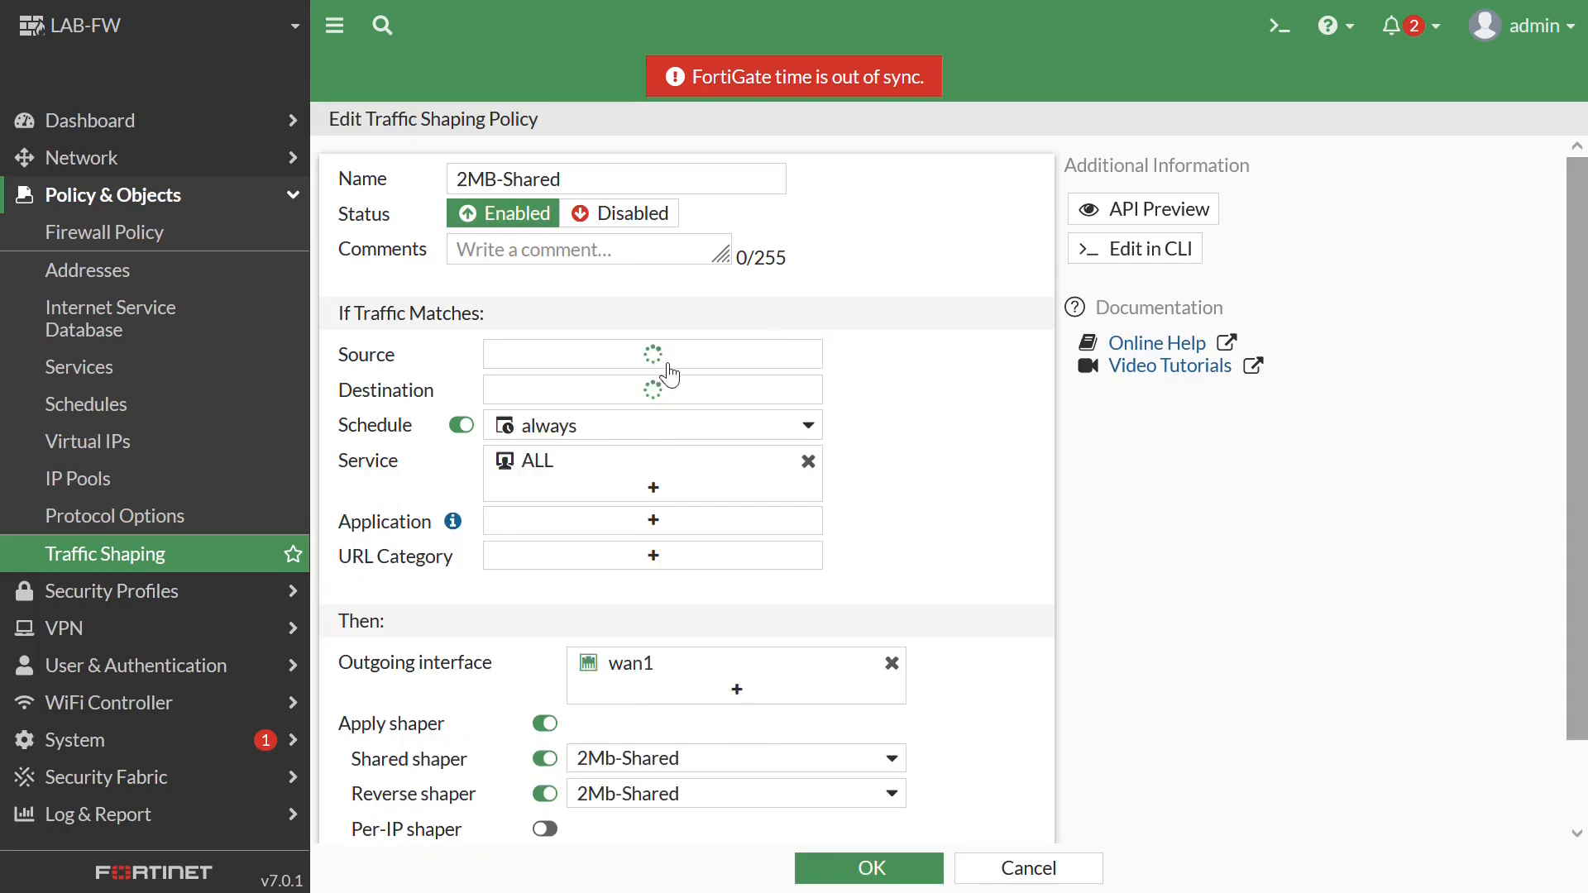
{"action": "left_click", "coordinate": [669, 370]}
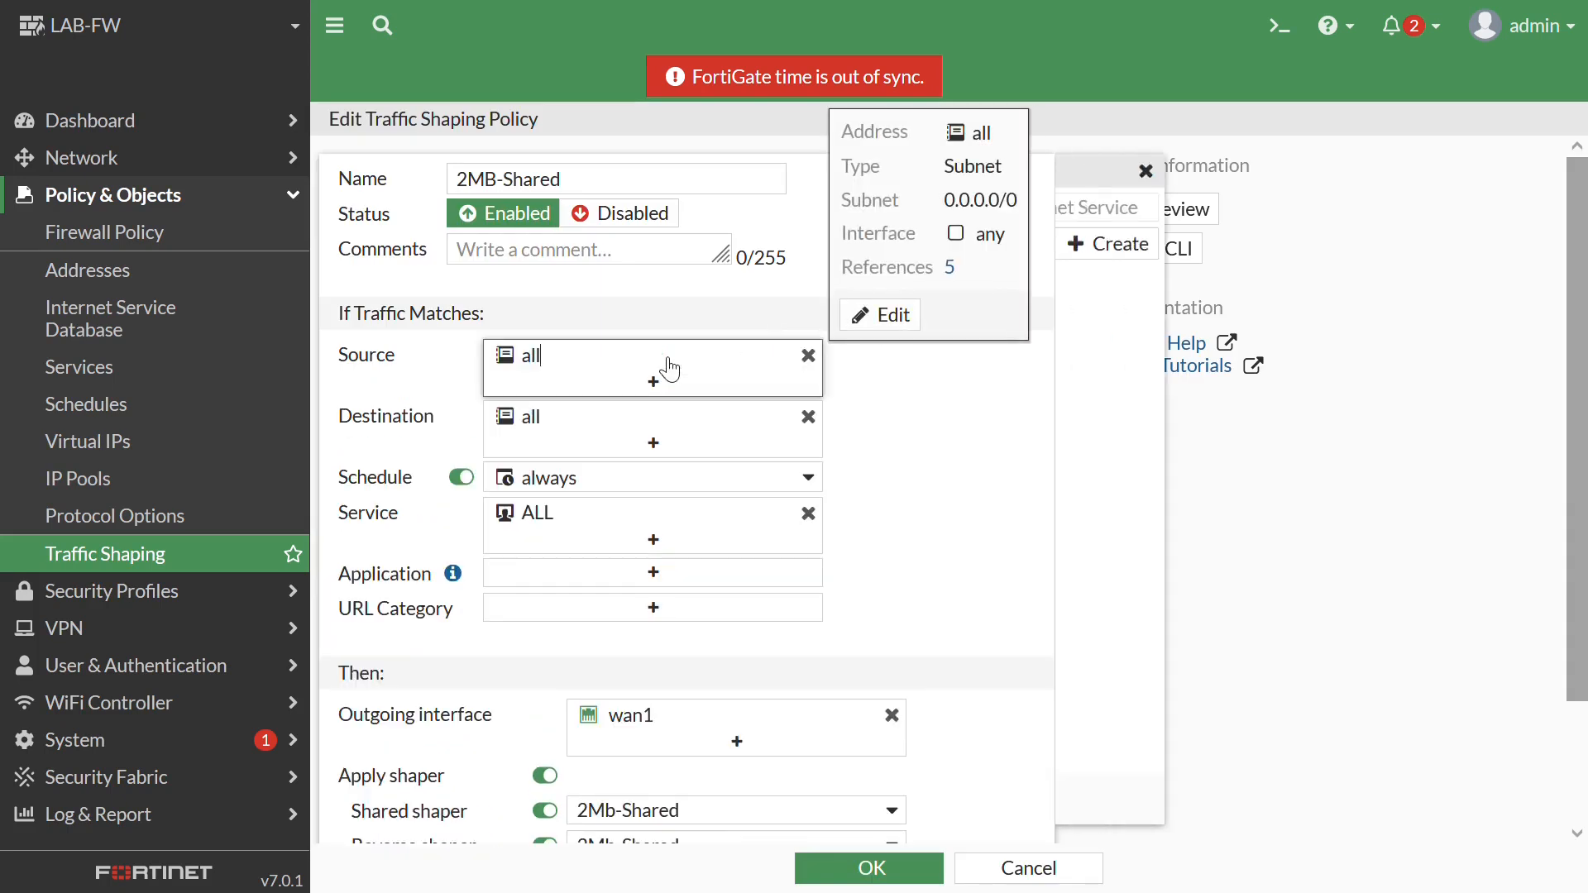
{"action": "left_click", "coordinate": [694, 442]}
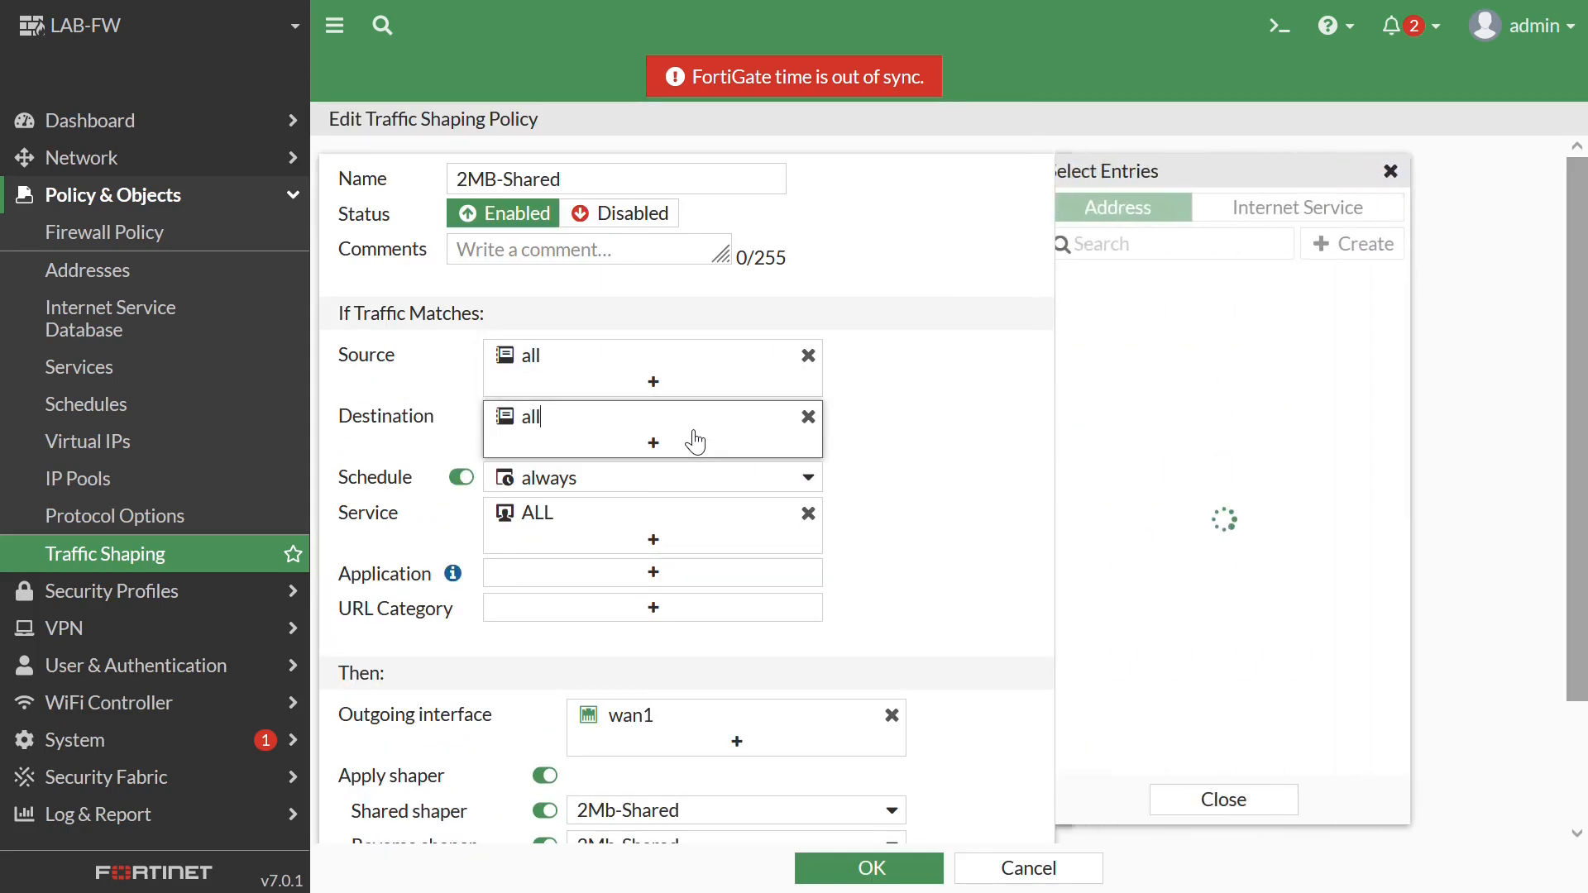
{"action": "left_click", "coordinate": [678, 541]}
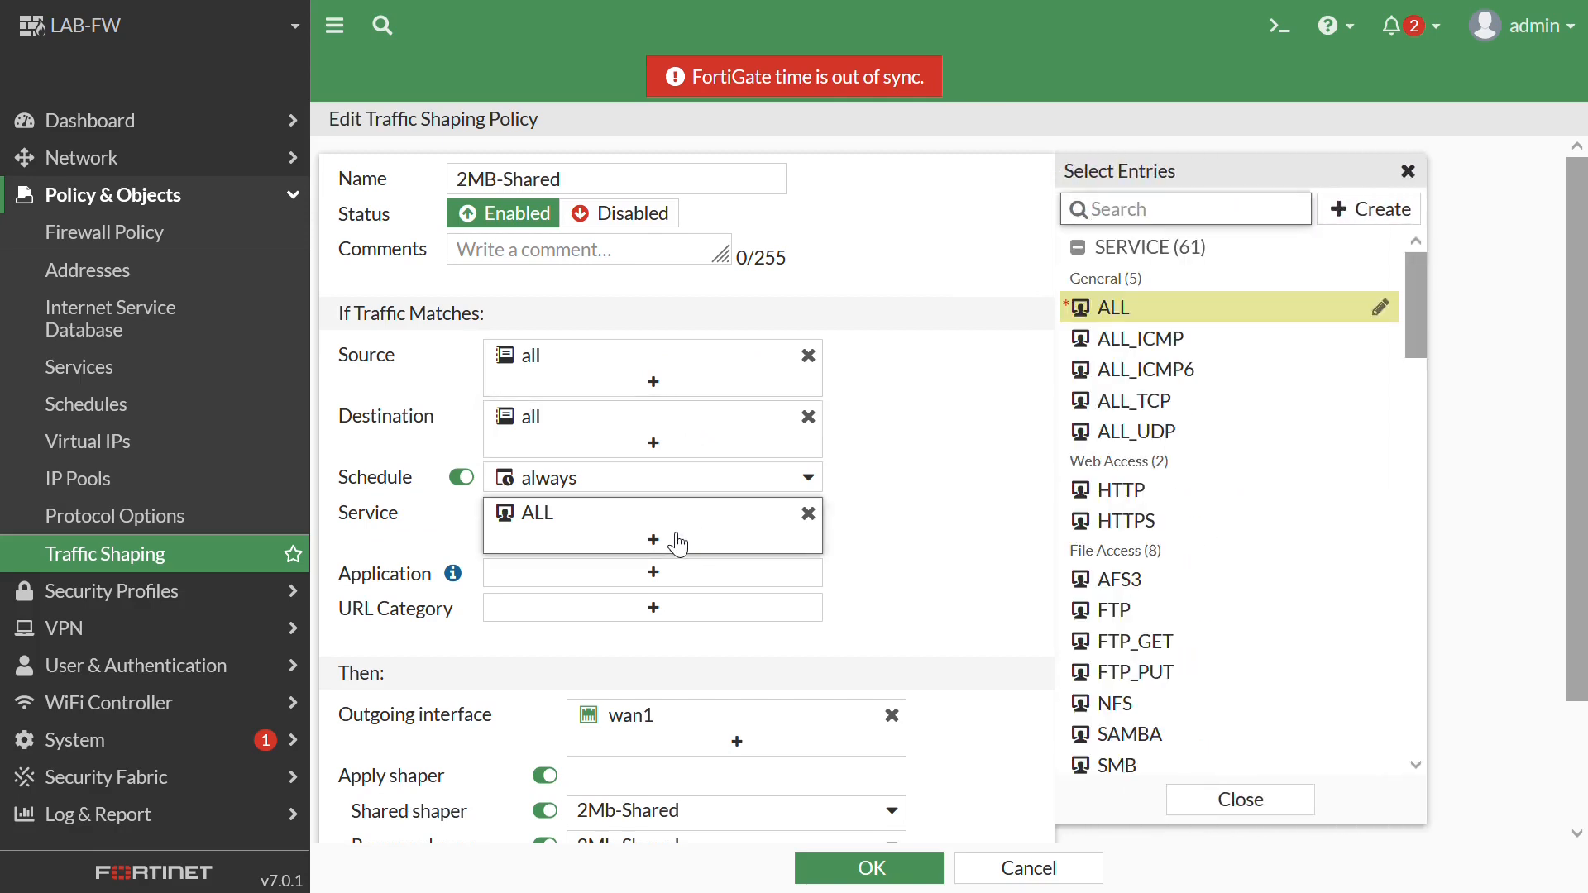
{"action": "left_click", "coordinate": [1407, 172]}
{"action": "scroll", "coordinate": [964, 613], "scroll_direction": "down", "scroll_amount": 2}
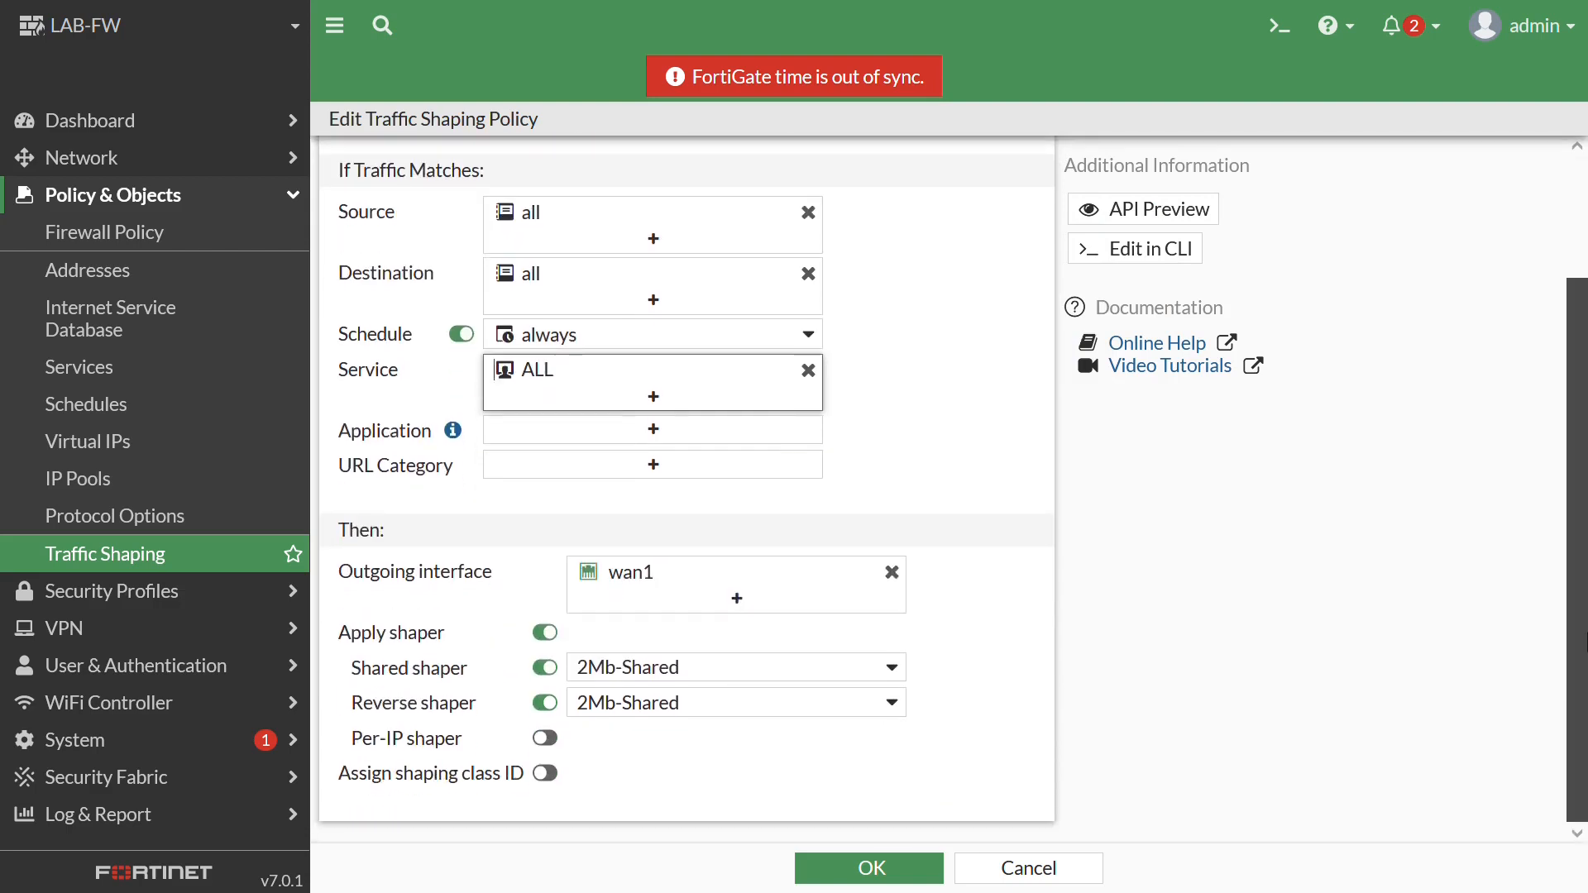
{"action": "left_click", "coordinate": [930, 868]}
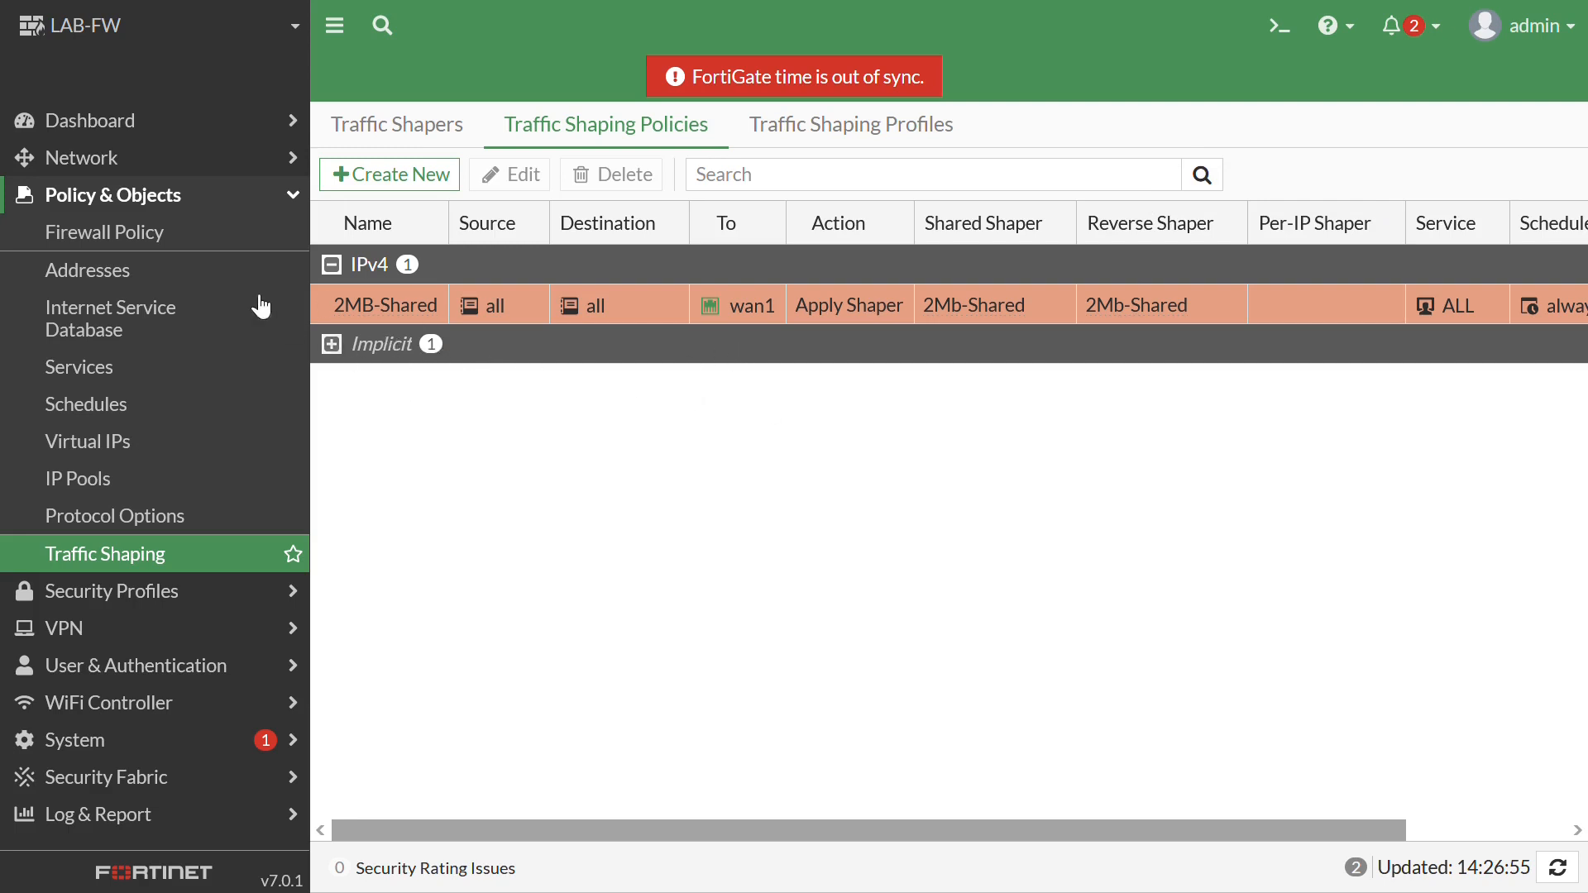
Step: View the firewall policies and return to the traffic shapers list
{"action": "left_click", "coordinate": [184, 250]}
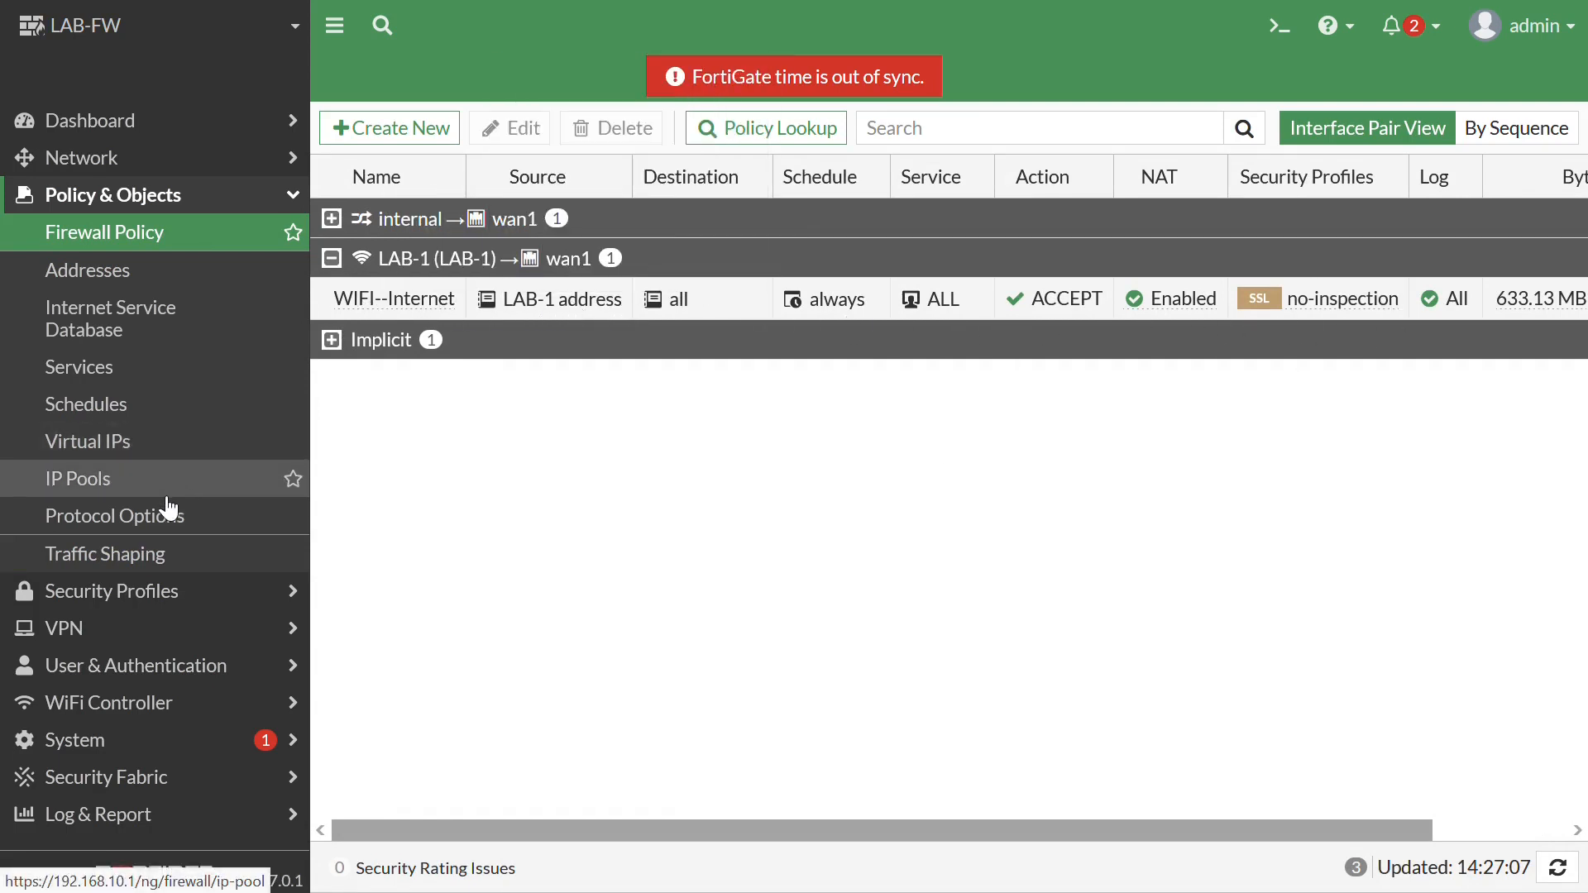
{"action": "left_click", "coordinate": [169, 560]}
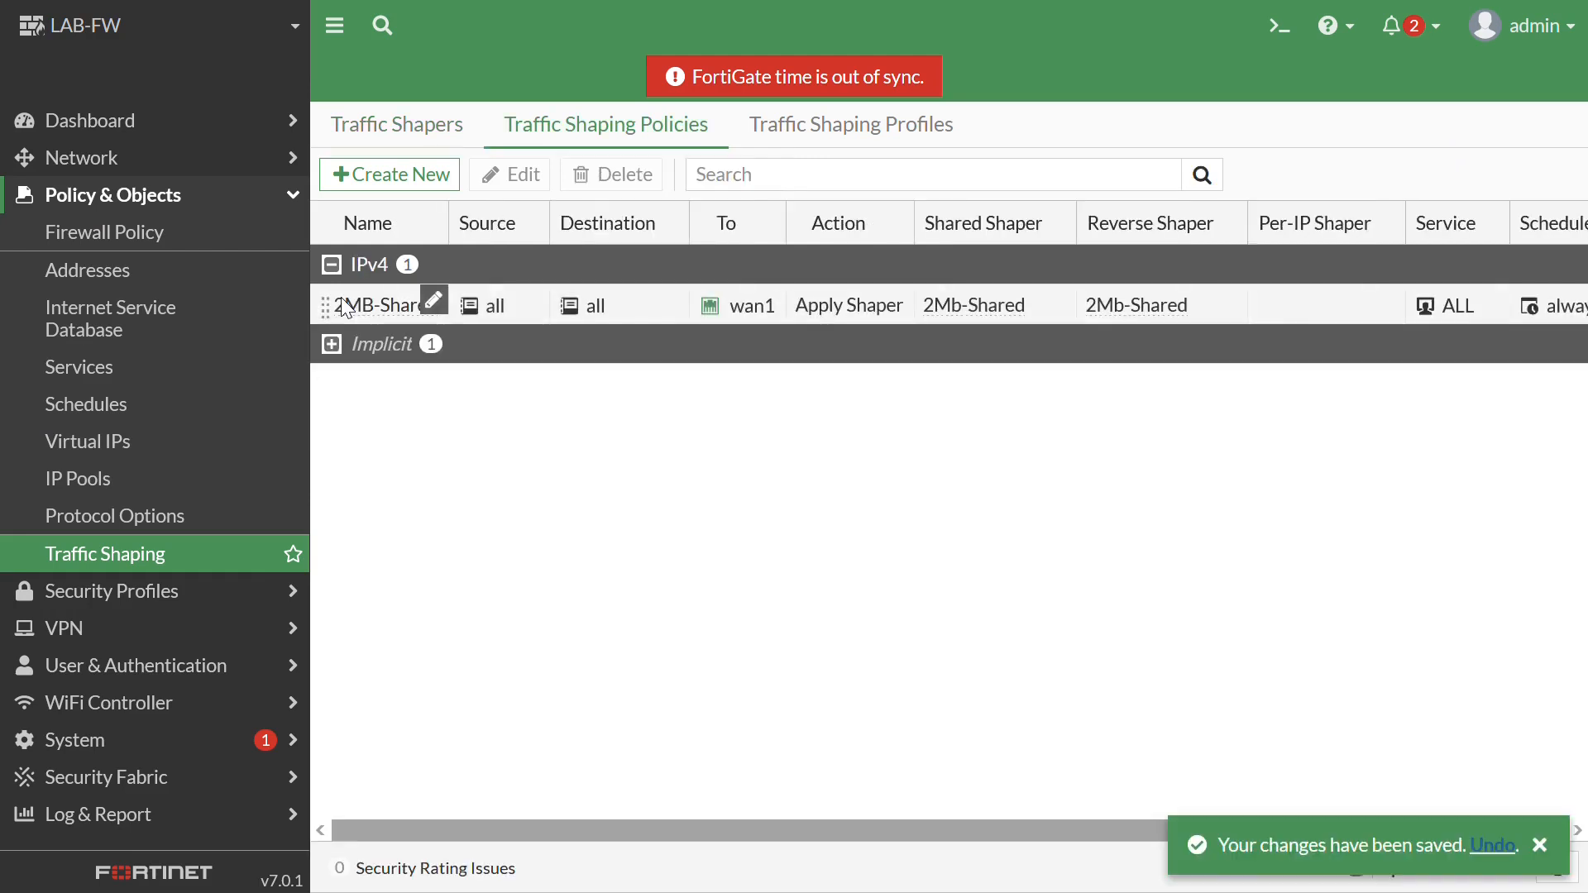
Step: Disable the 2MB-Shared traffic shaping policy
{"action": "right_click", "coordinate": [340, 296]}
{"action": "mouse_move", "coordinate": [382, 361]}
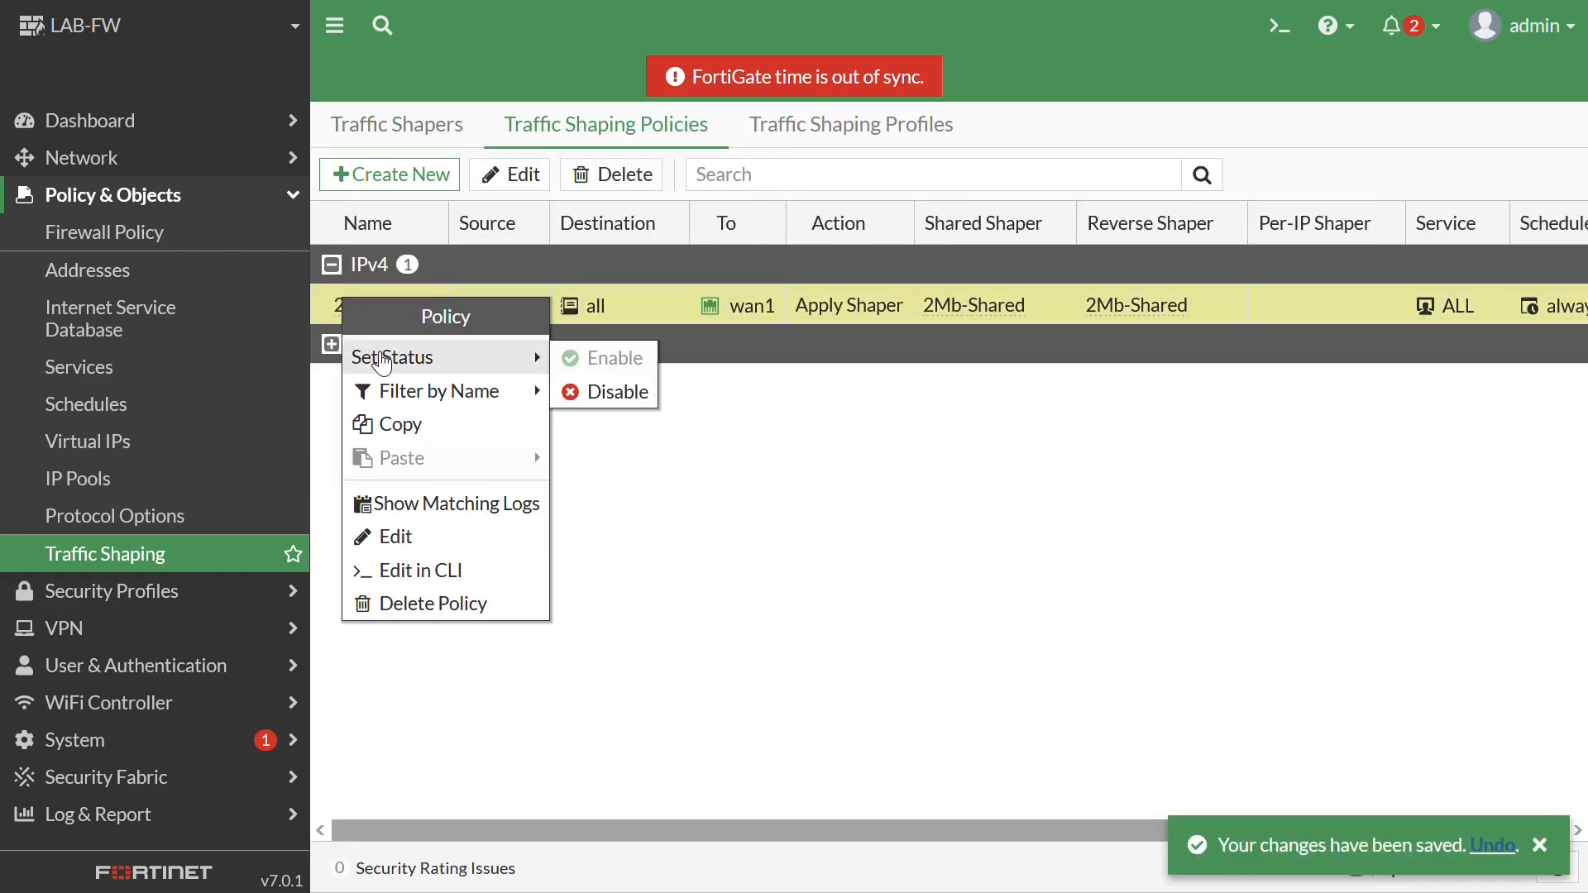
{"action": "left_click", "coordinate": [653, 400]}
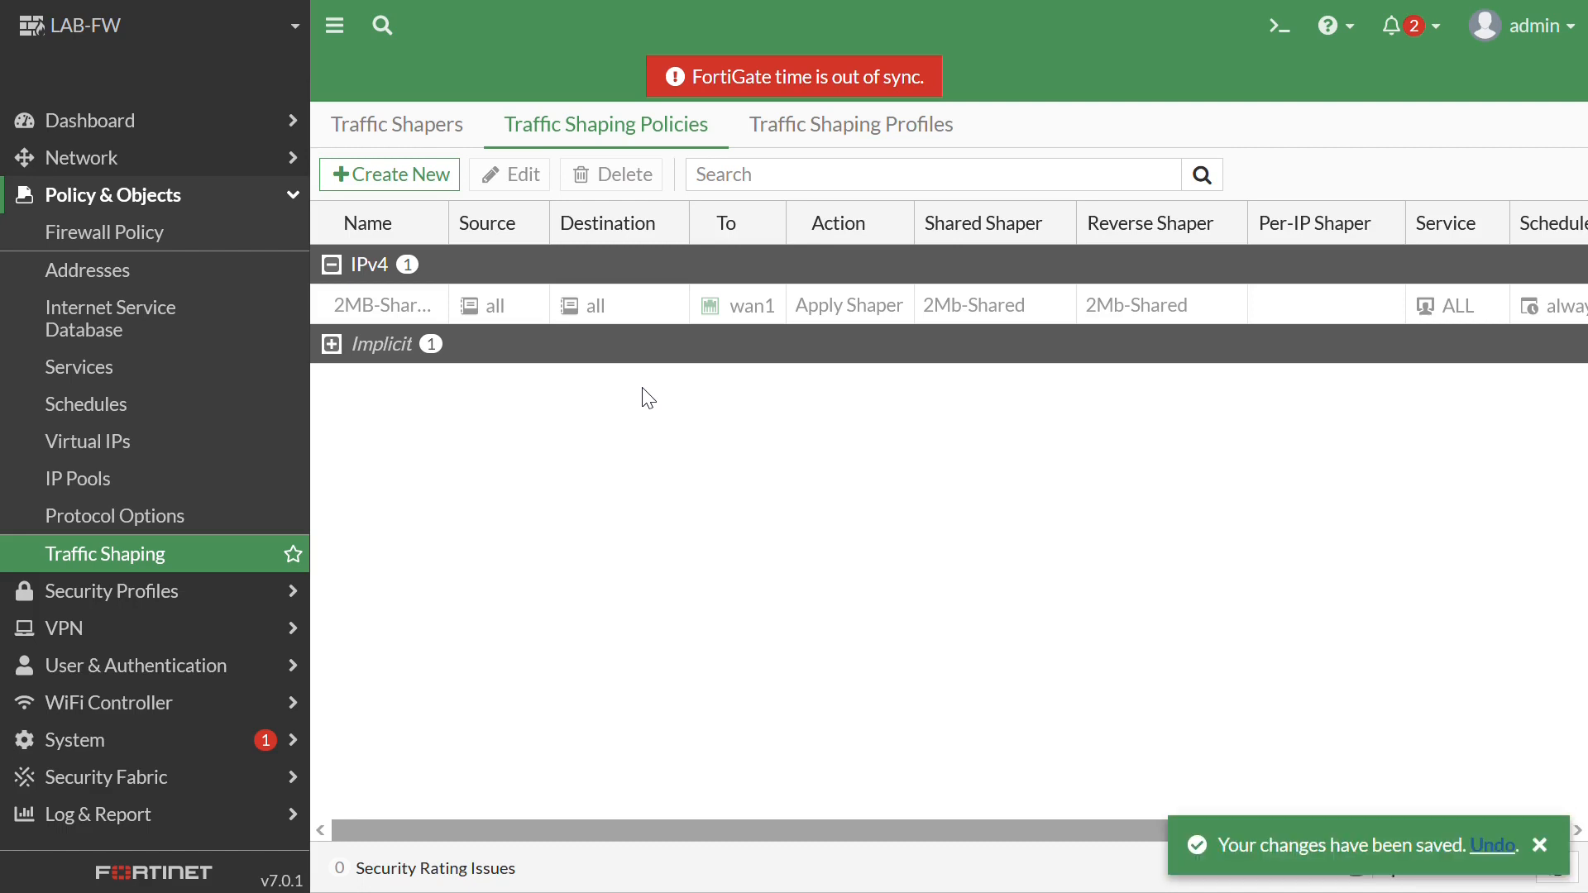
Step: Switch to the FAST speed-test tab and rerun the internet speed test
{"action": "key", "text": "ctrl+Tab"}
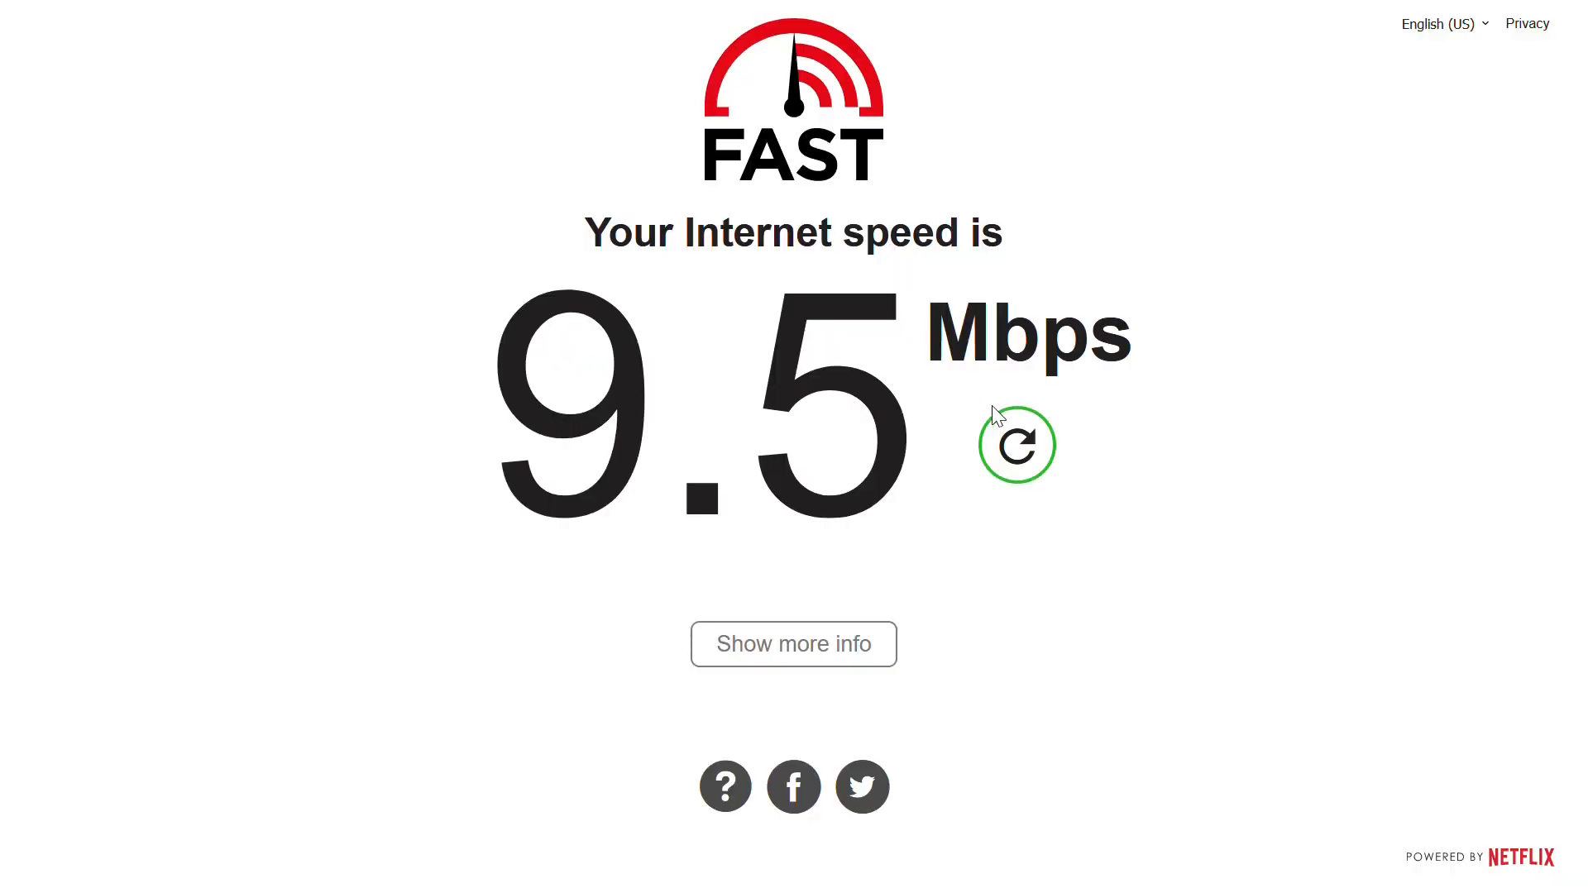
{"action": "left_click", "coordinate": [1030, 451]}
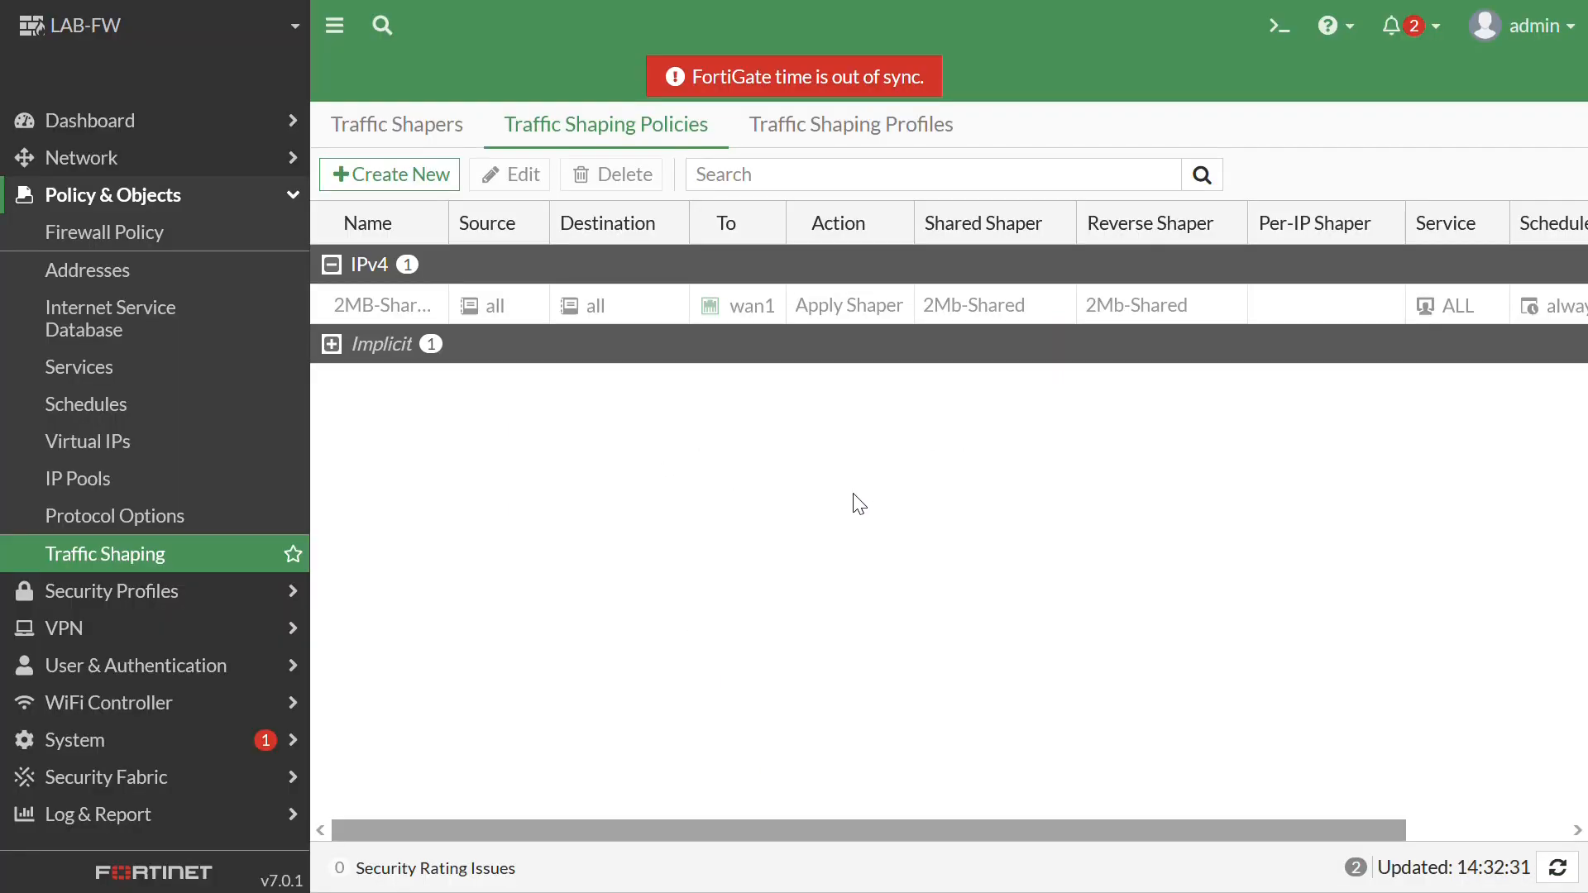
Step: Re-enable the 2MB-Shared traffic shaping policy
{"action": "mouse_move", "coordinate": [384, 310]}
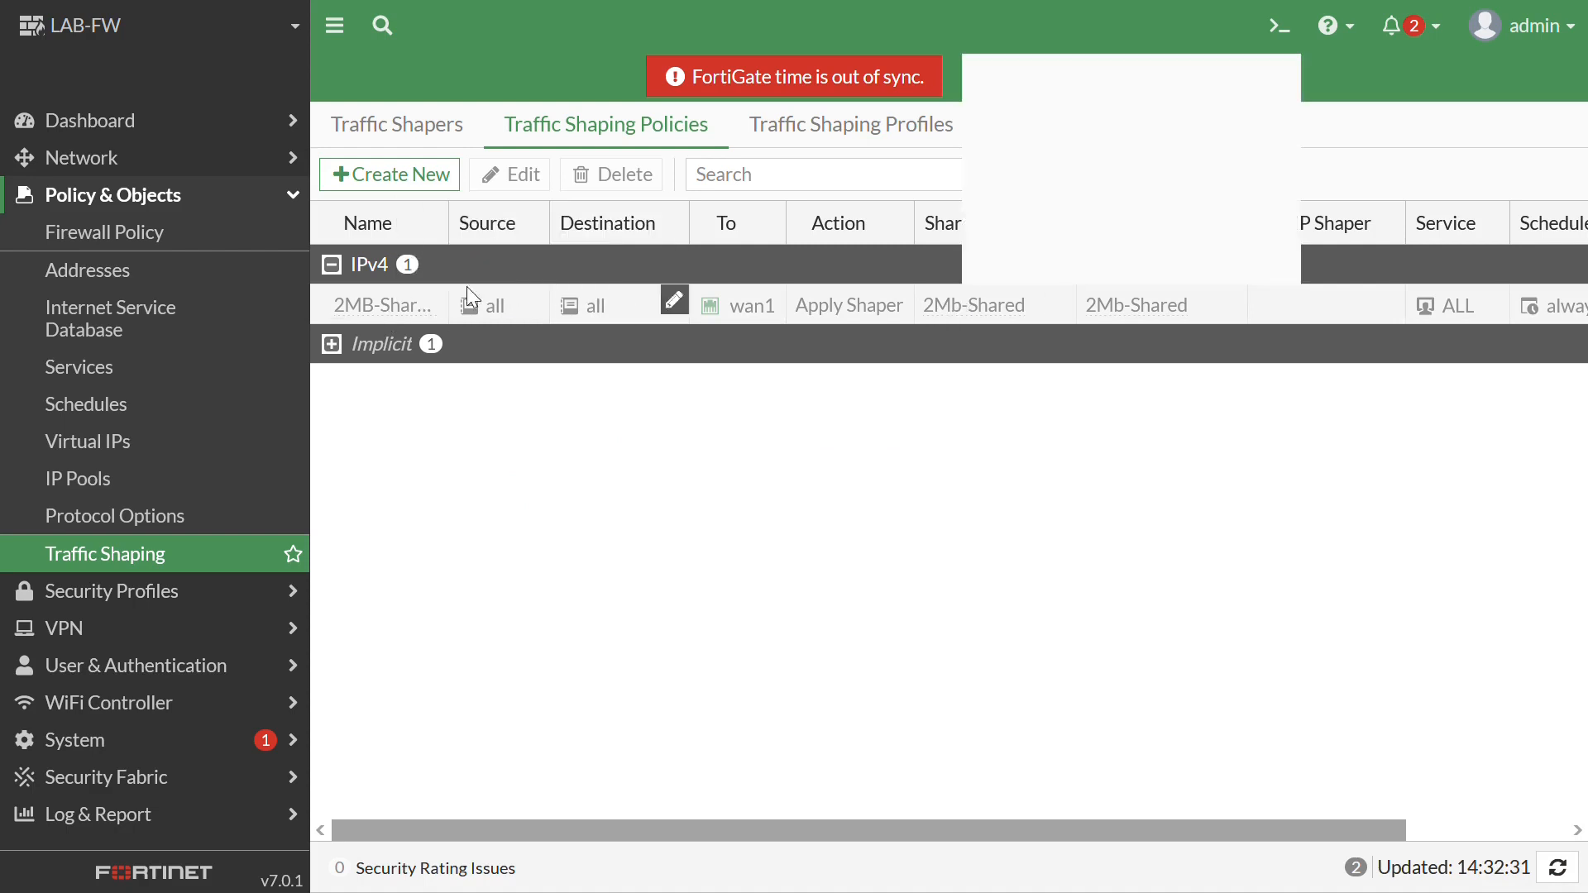
{"action": "left_click", "coordinate": [352, 299]}
{"action": "right_click", "coordinate": [352, 299]}
{"action": "mouse_move", "coordinate": [390, 364]}
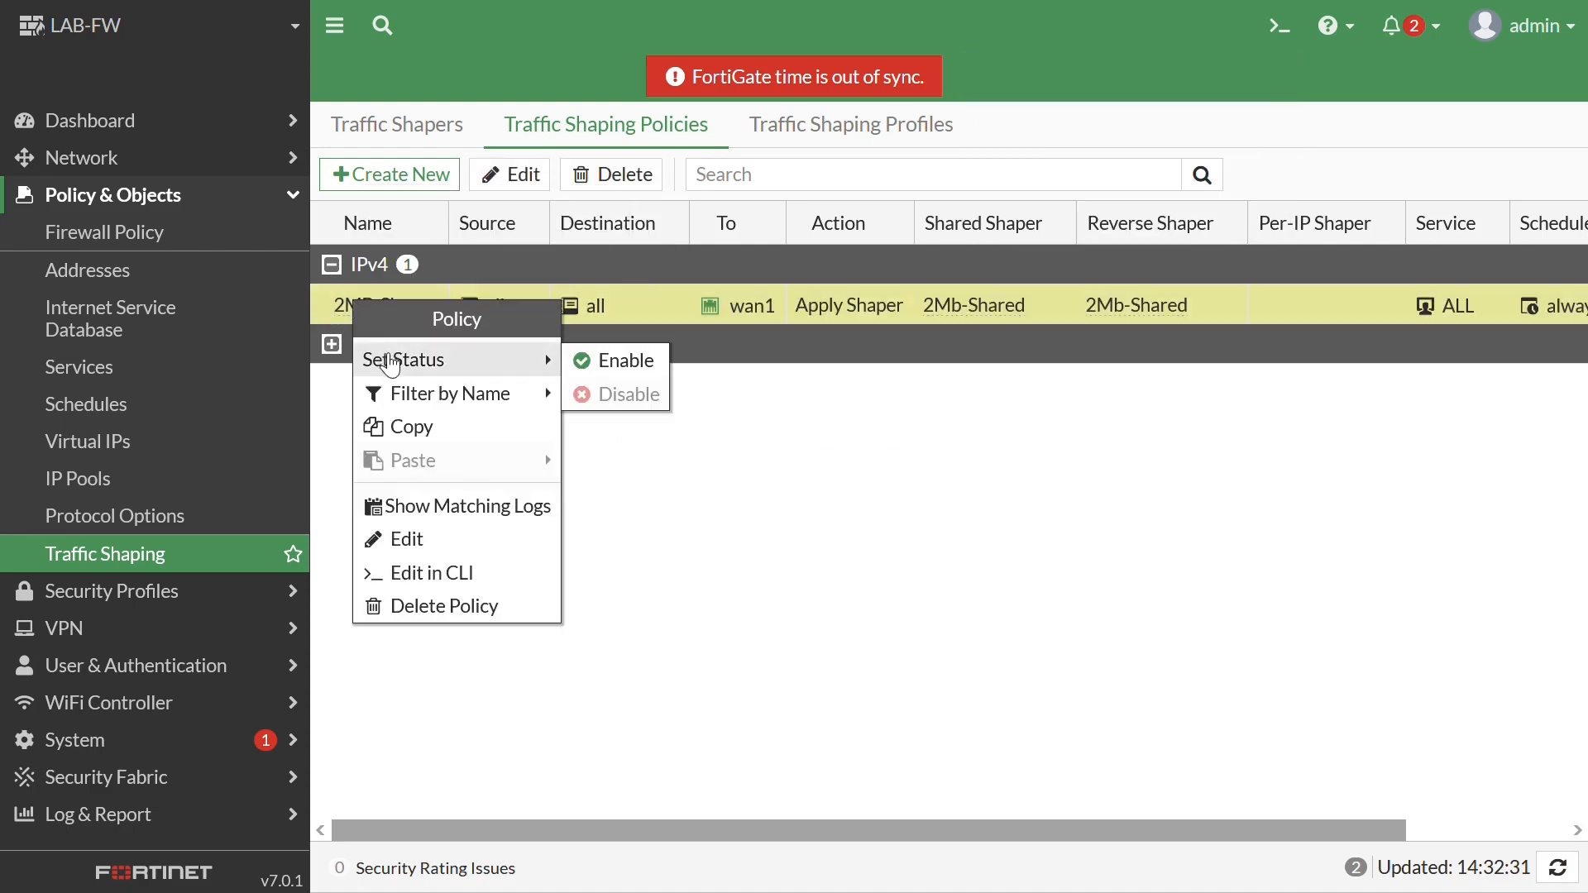
{"action": "left_click", "coordinate": [604, 372]}
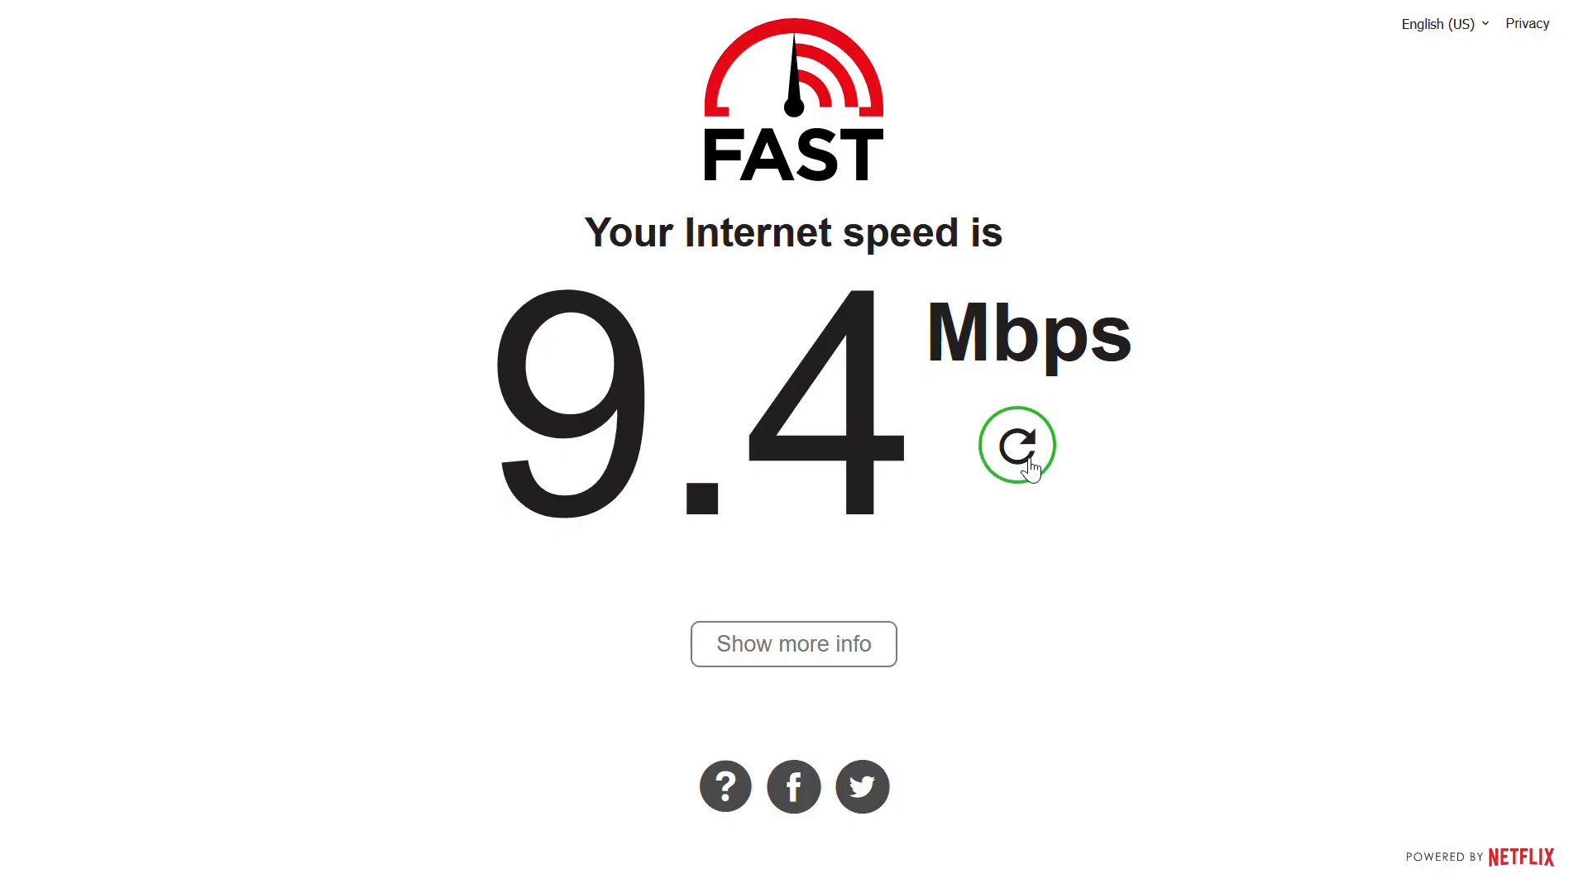
Step: Rerun the FAST internet speed test with the shaping policy active
{"action": "left_click", "coordinate": [1026, 463]}
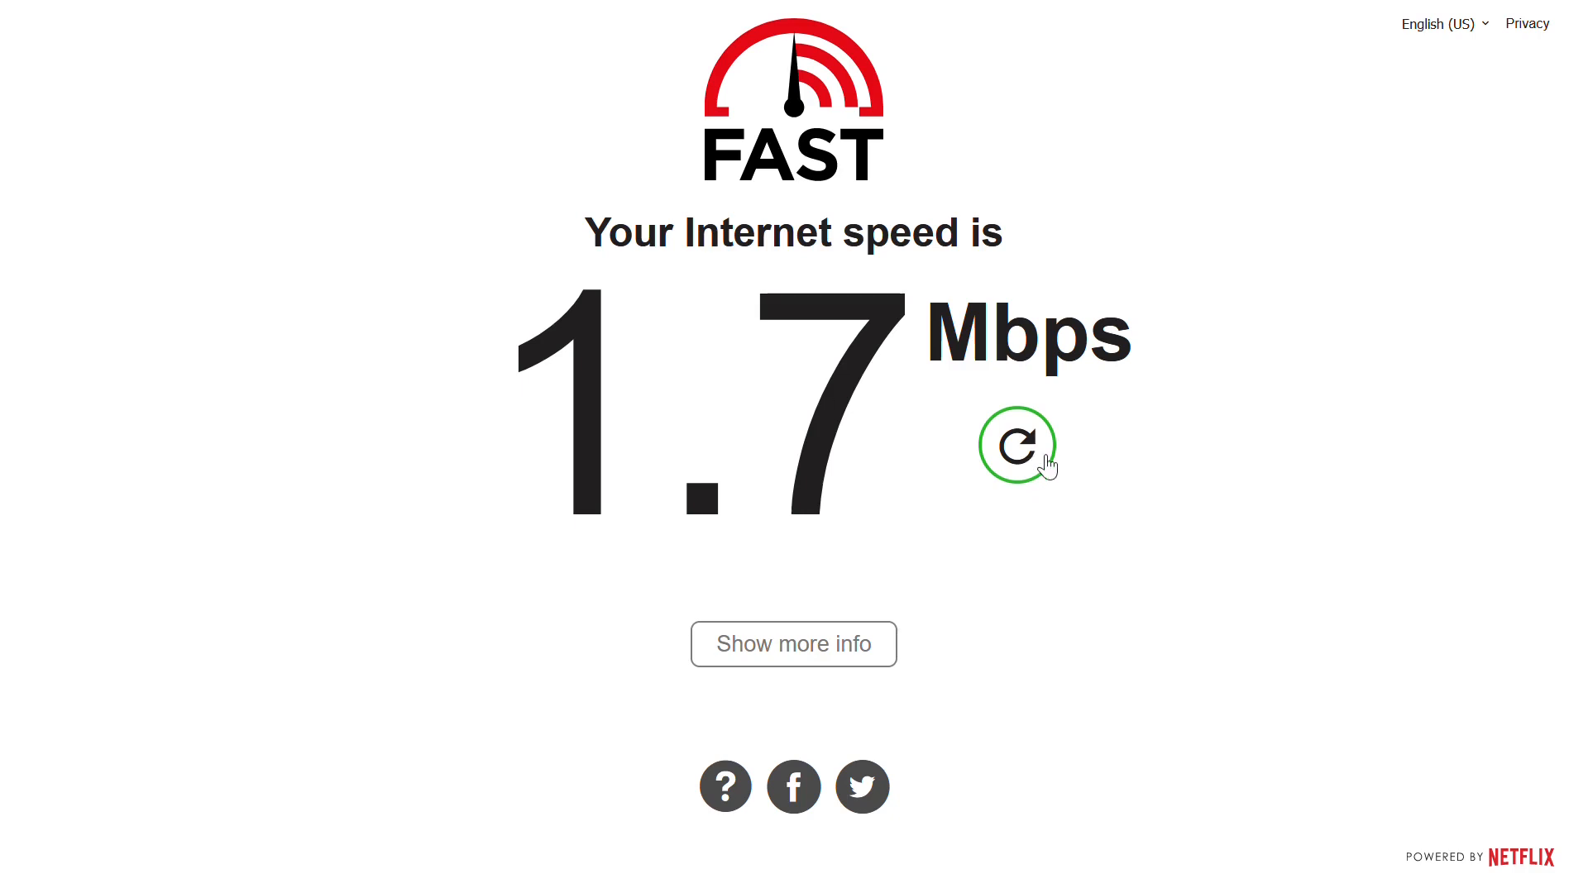
{"action": "left_click", "coordinate": [1047, 466]}
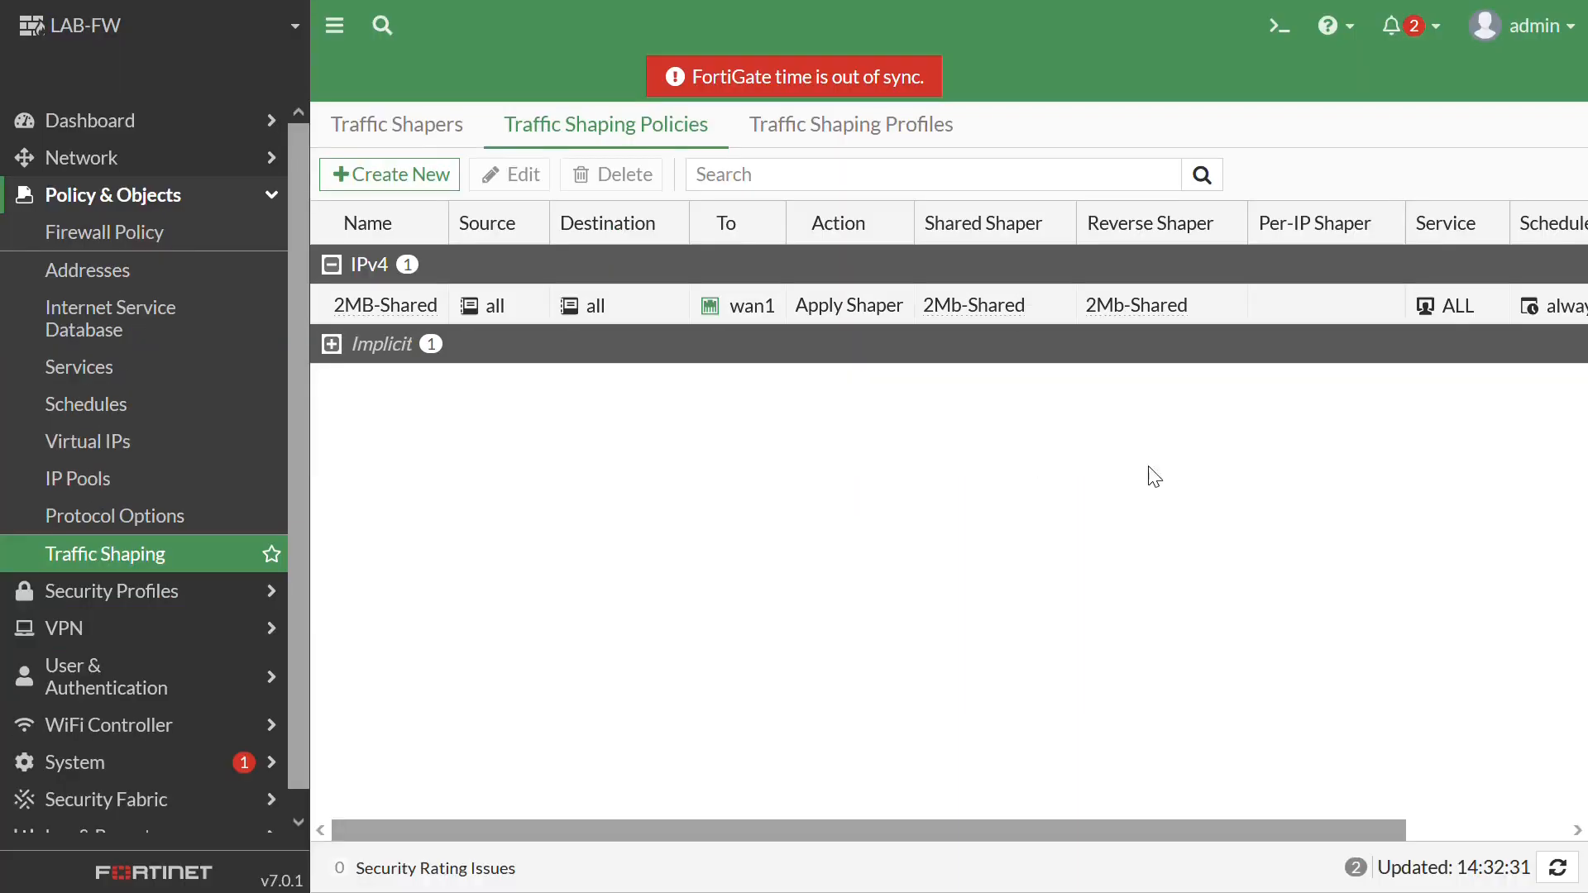
Step: Open the CLI console and set a session filter with source 192.168.10.4
{"action": "left_click", "coordinate": [1281, 33]}
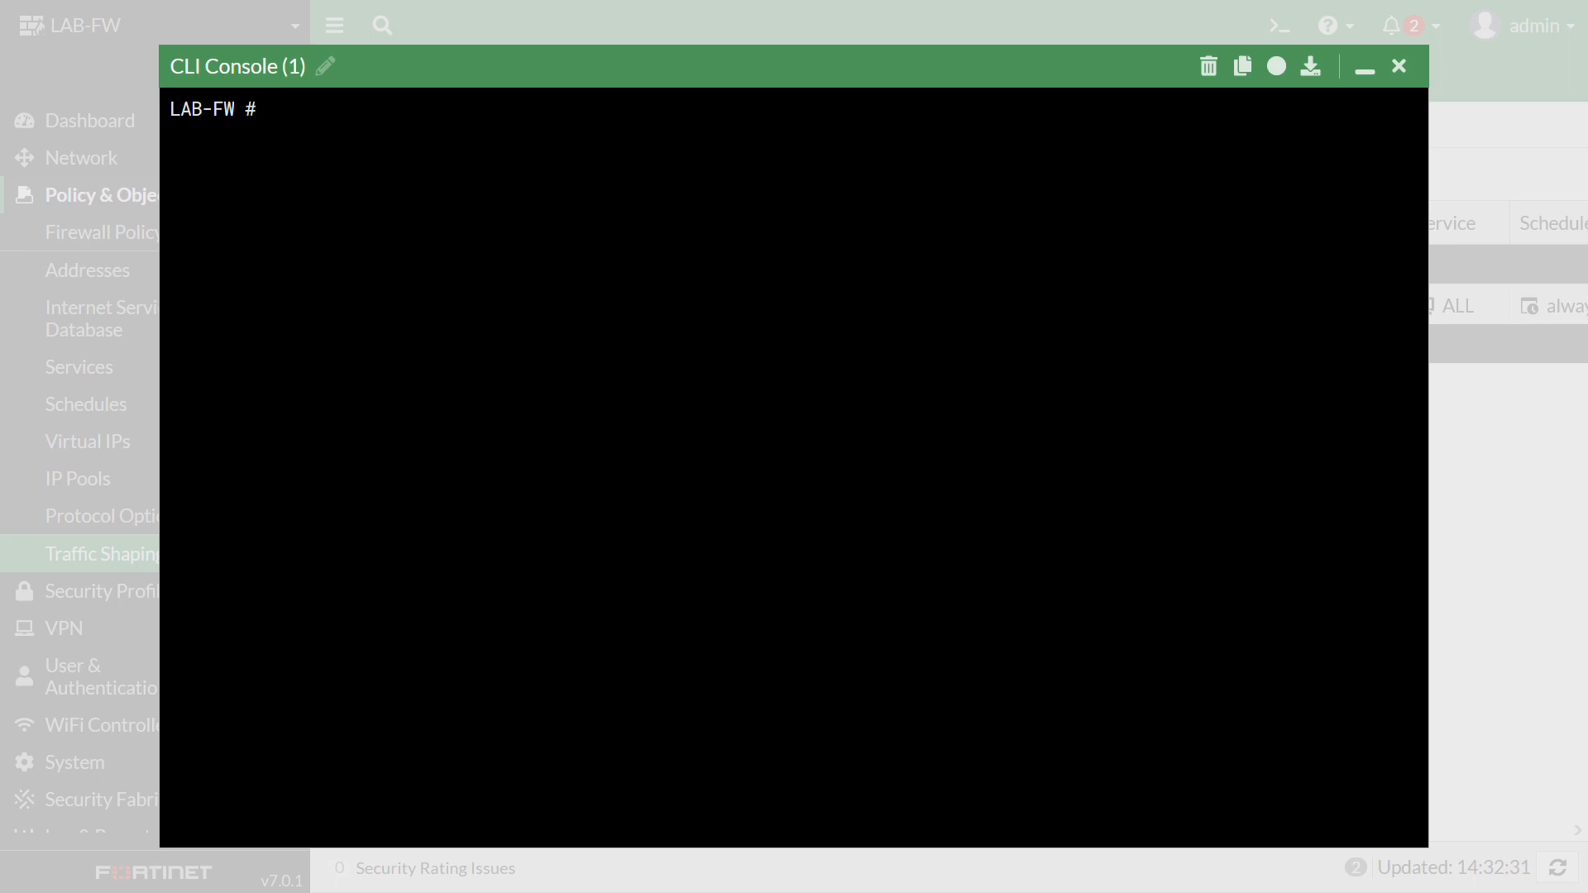
{"action": "type", "text": "diagnose s"}
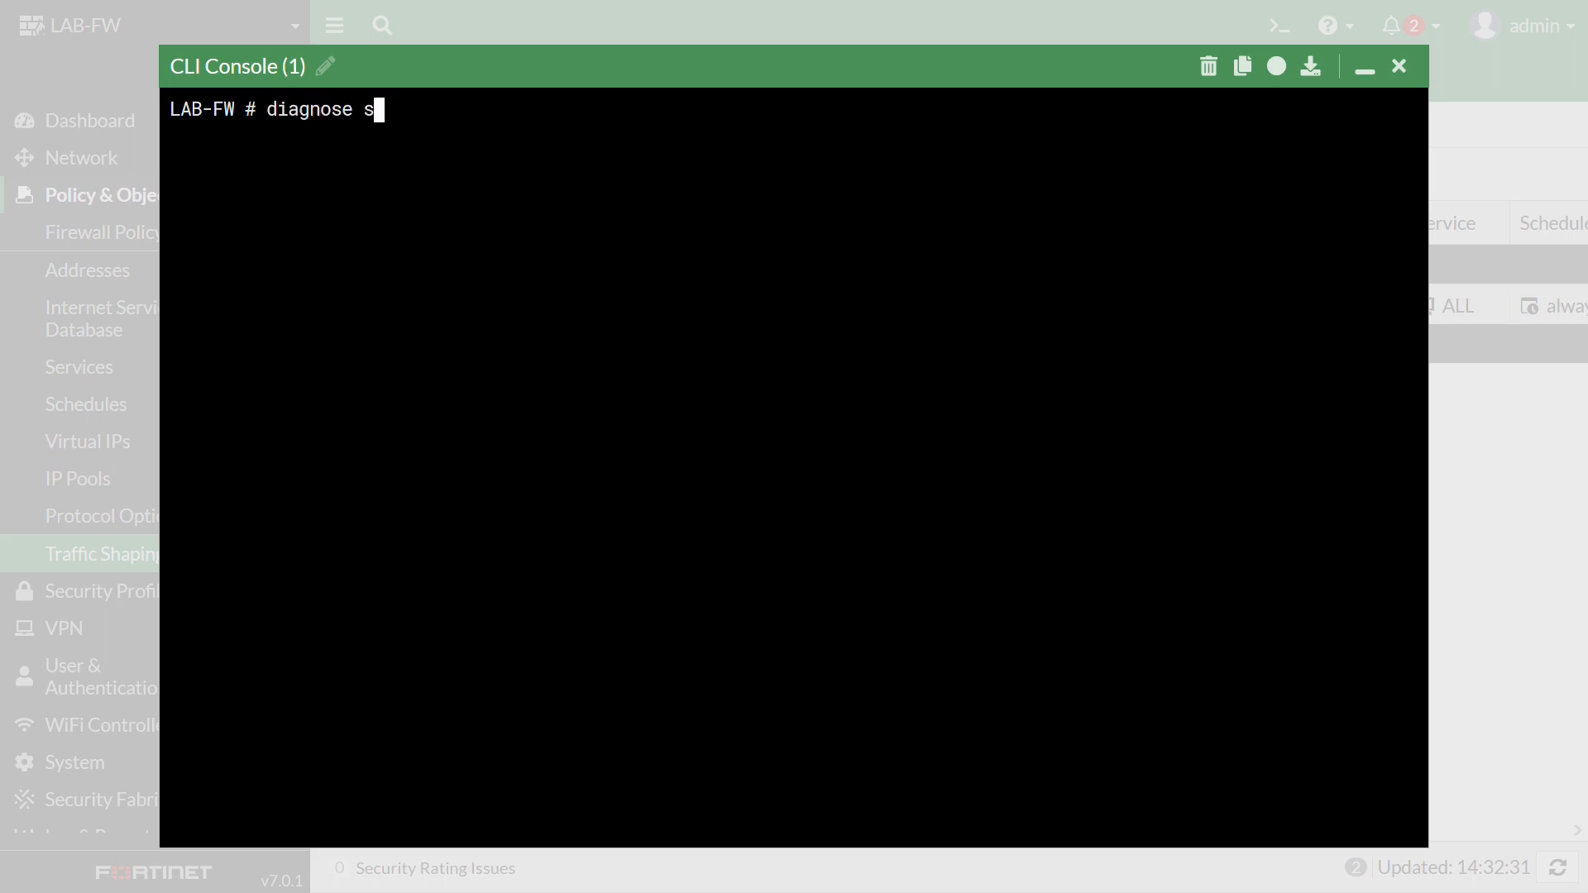
{"action": "type", "text": "ys session"}
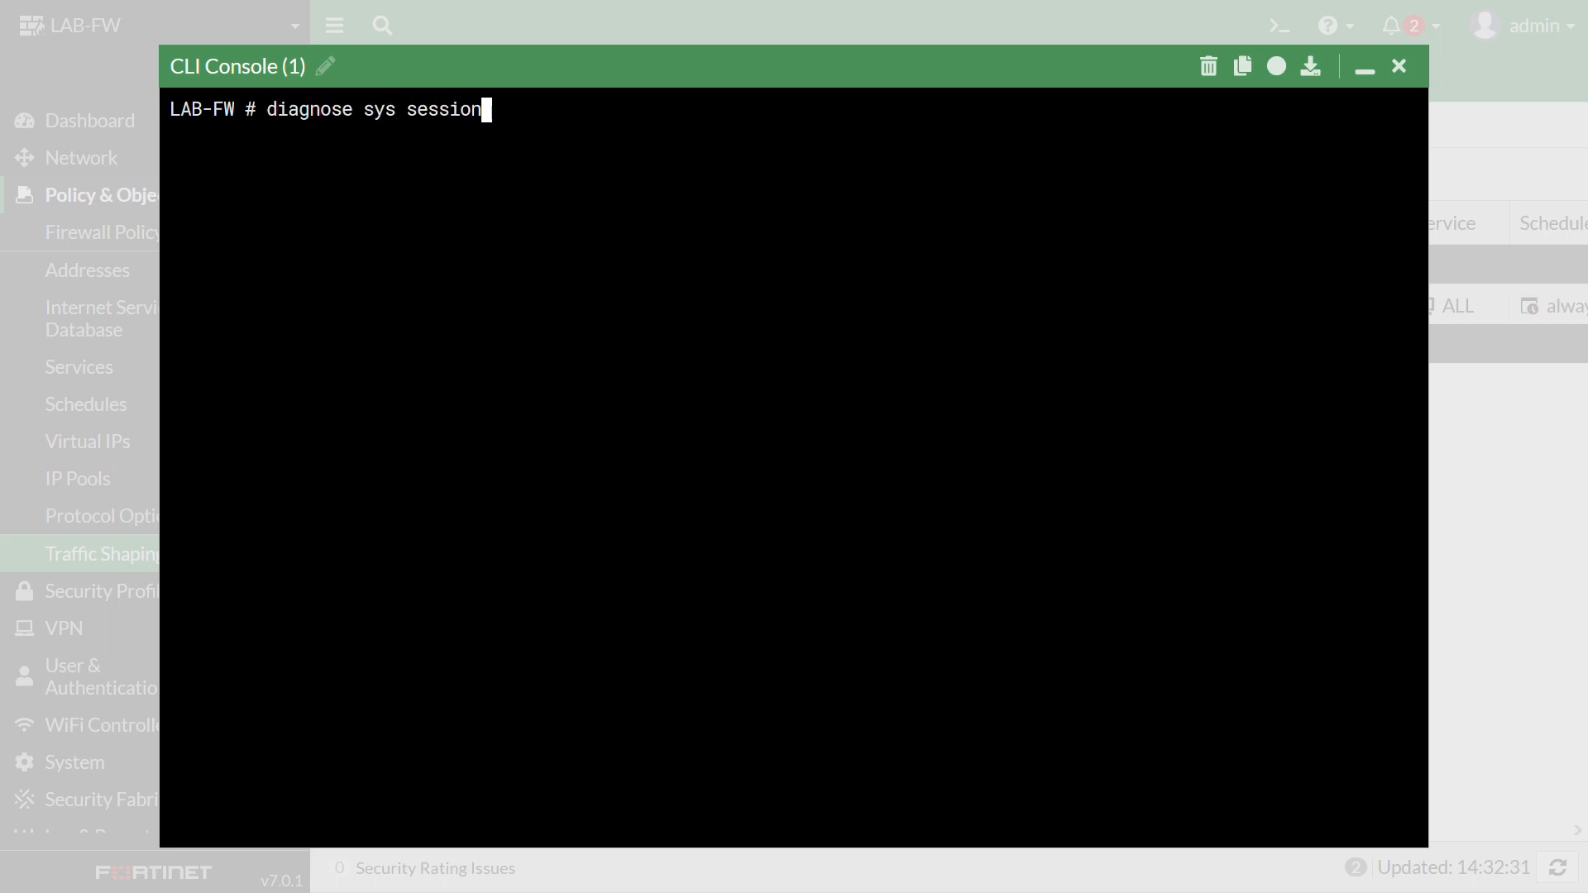
{"action": "type", "text": " f"}
{"action": "key", "text": "Tab"}
{"action": "key", "text": "Tab"}
{"action": "type", "text": "src "}
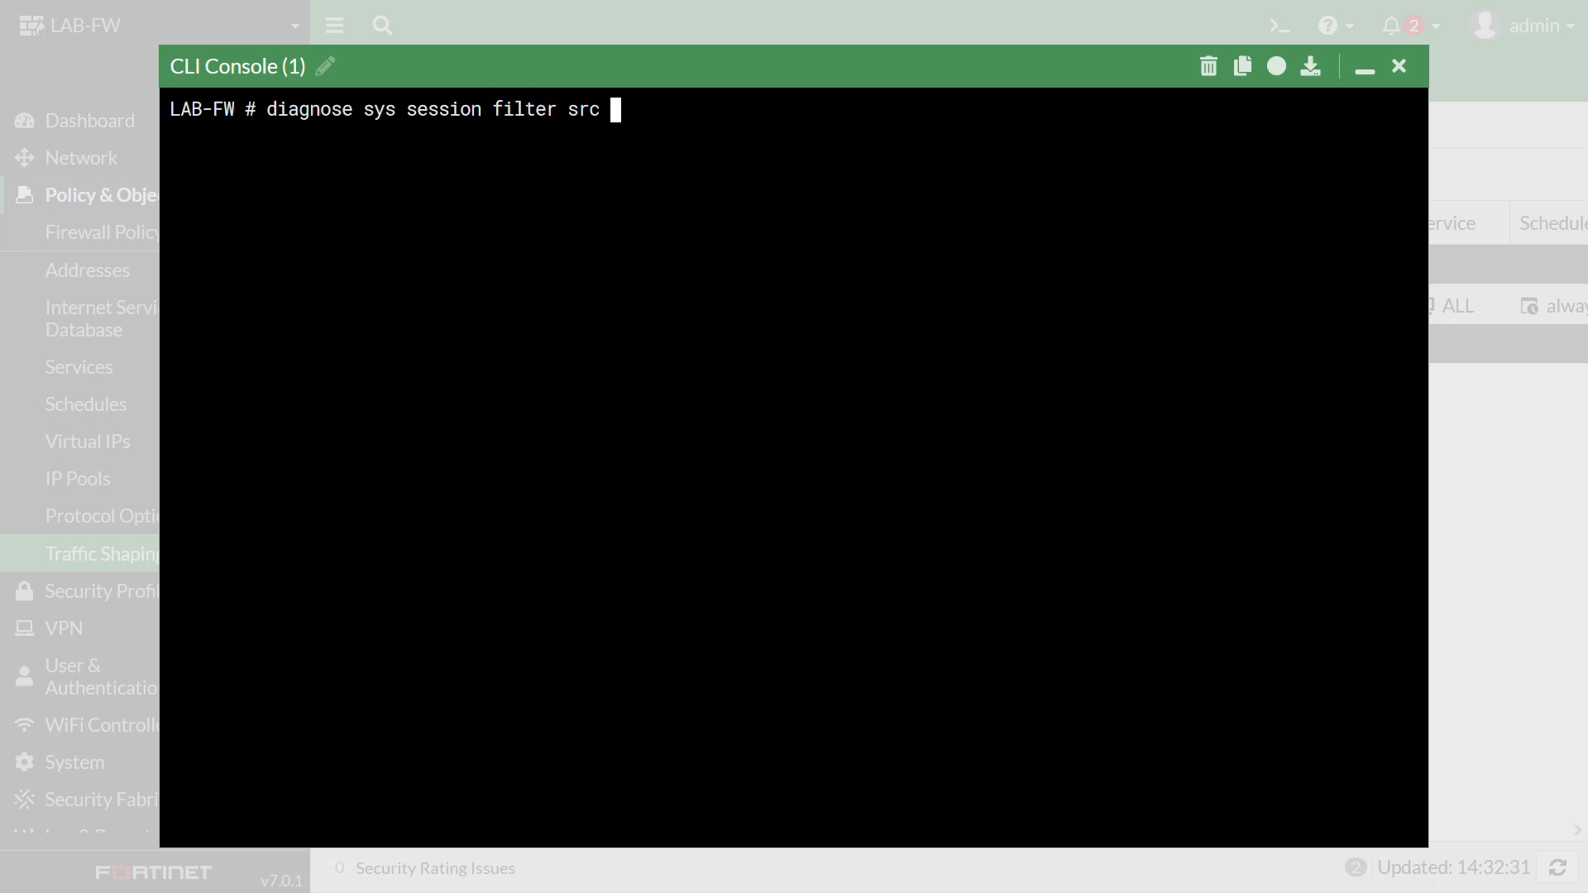
{"action": "type", "text": "192.168.10.4"}
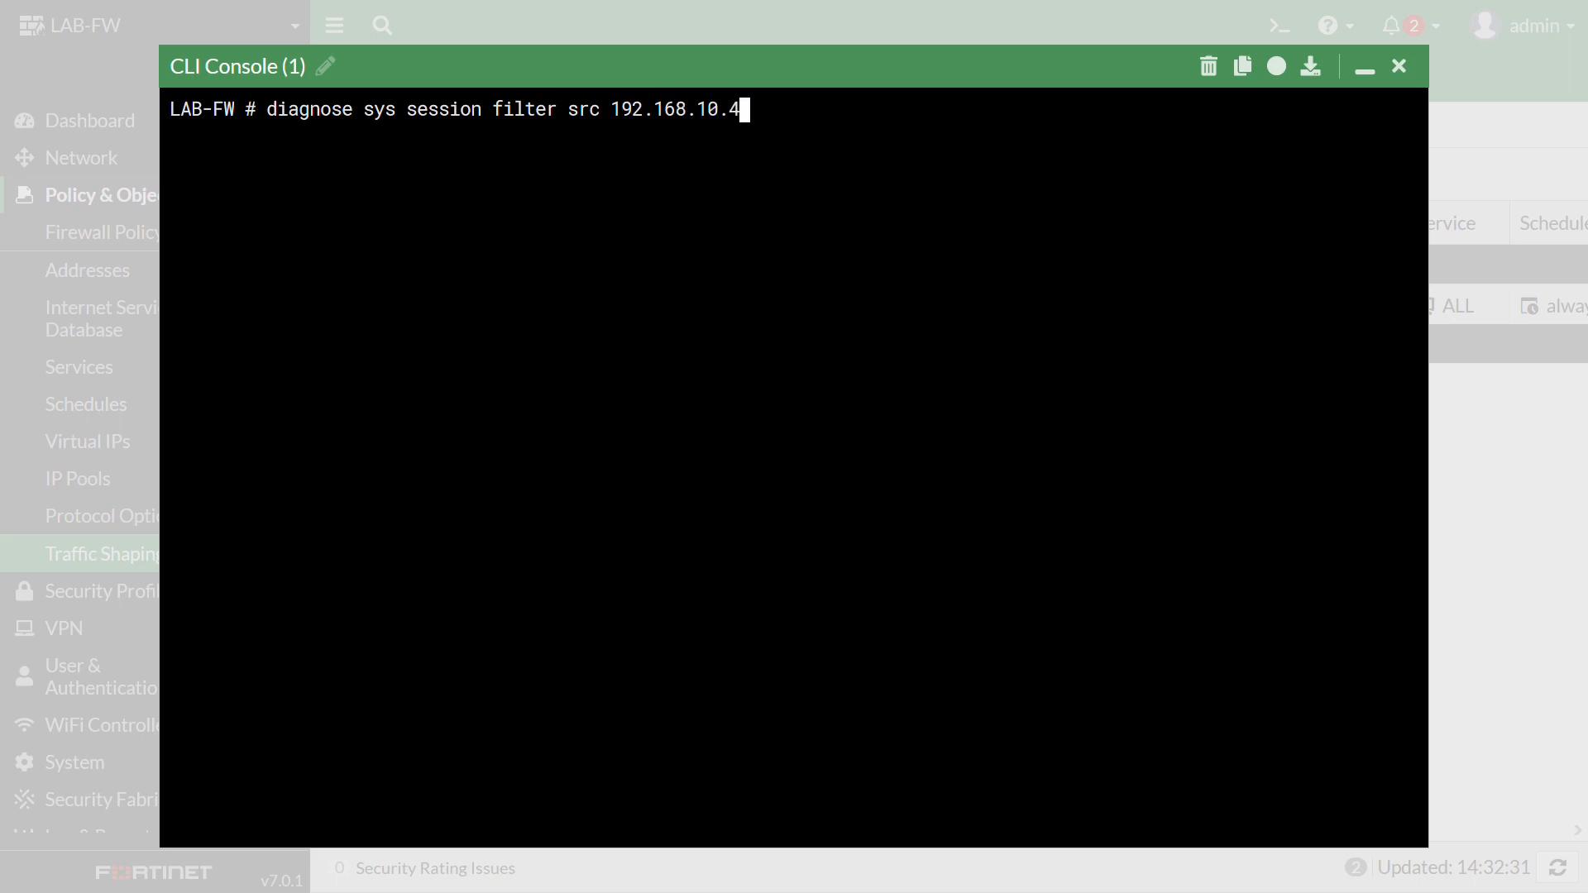
{"action": "key", "text": "Return"}
Step: Add a session filter for destination port 443 by editing the previous command
{"action": "key", "text": "Up"}
{"action": "key", "text": "BackSpace"}
{"action": "key", "text": "BackSpace"}
{"action": "key", "text": "BackSpace"}
{"action": "key", "text": "BackSpace"}
{"action": "key", "text": "BackSpace"}
{"action": "key", "text": "BackSpace"}
{"action": "key", "text": "BackSpace"}
{"action": "key", "text": "BackSpace"}
{"action": "key", "text": "BackSpace"}
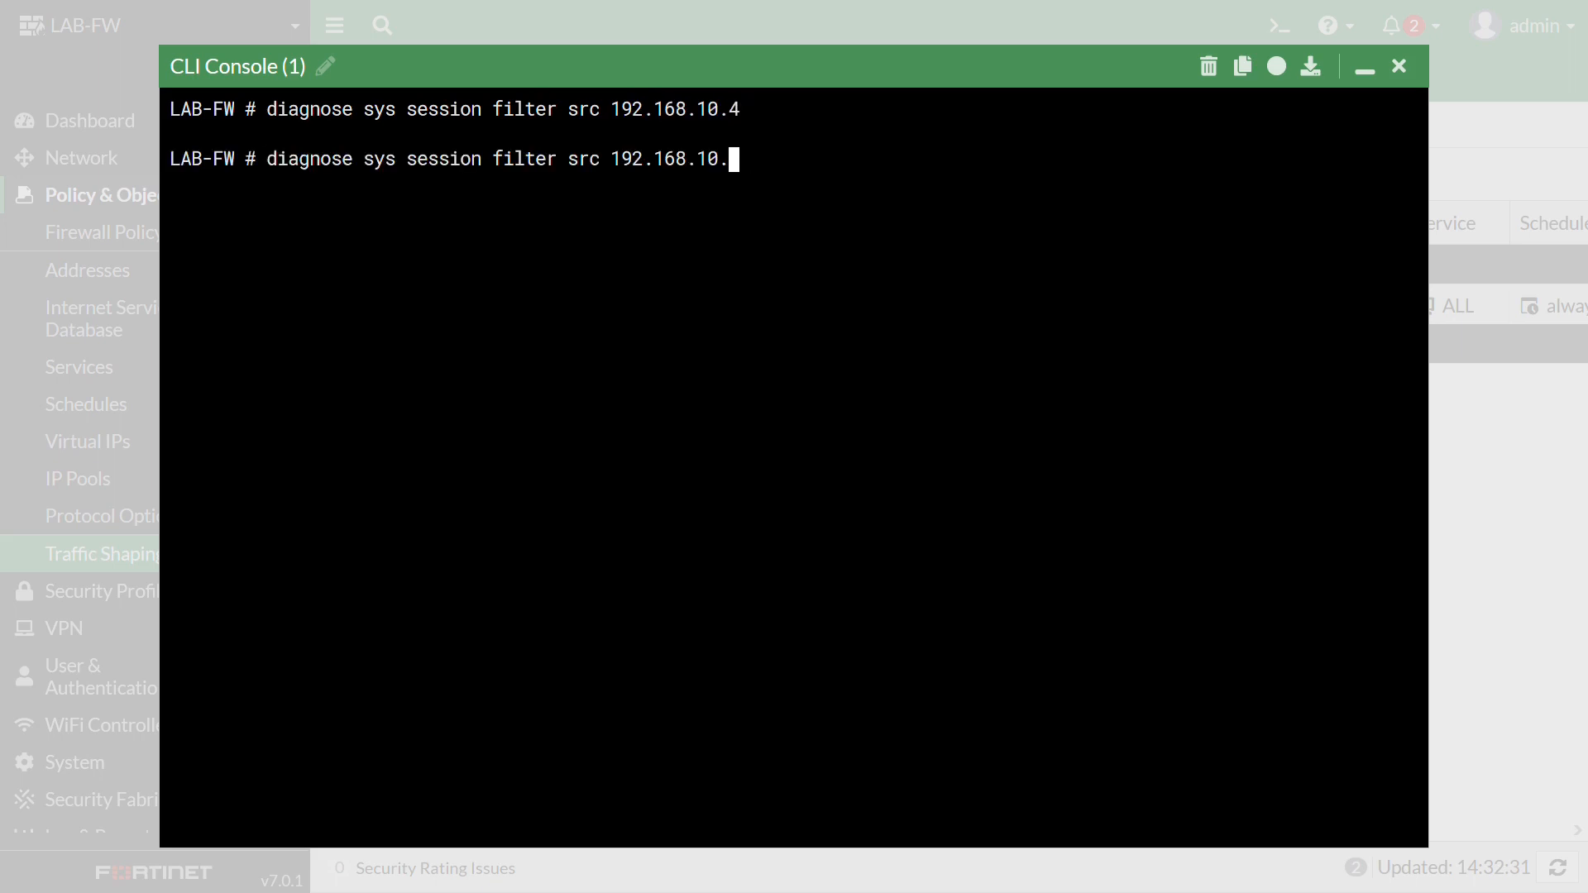
{"action": "key", "text": "BackSpace"}
{"action": "key", "text": "BackSpace"}
{"action": "key", "text": "BackSpace"}
{"action": "key", "text": "BackSpace"}
{"action": "key", "text": "BackSpace"}
{"action": "key", "text": "BackSpace"}
{"action": "key", "text": "BackSpace"}
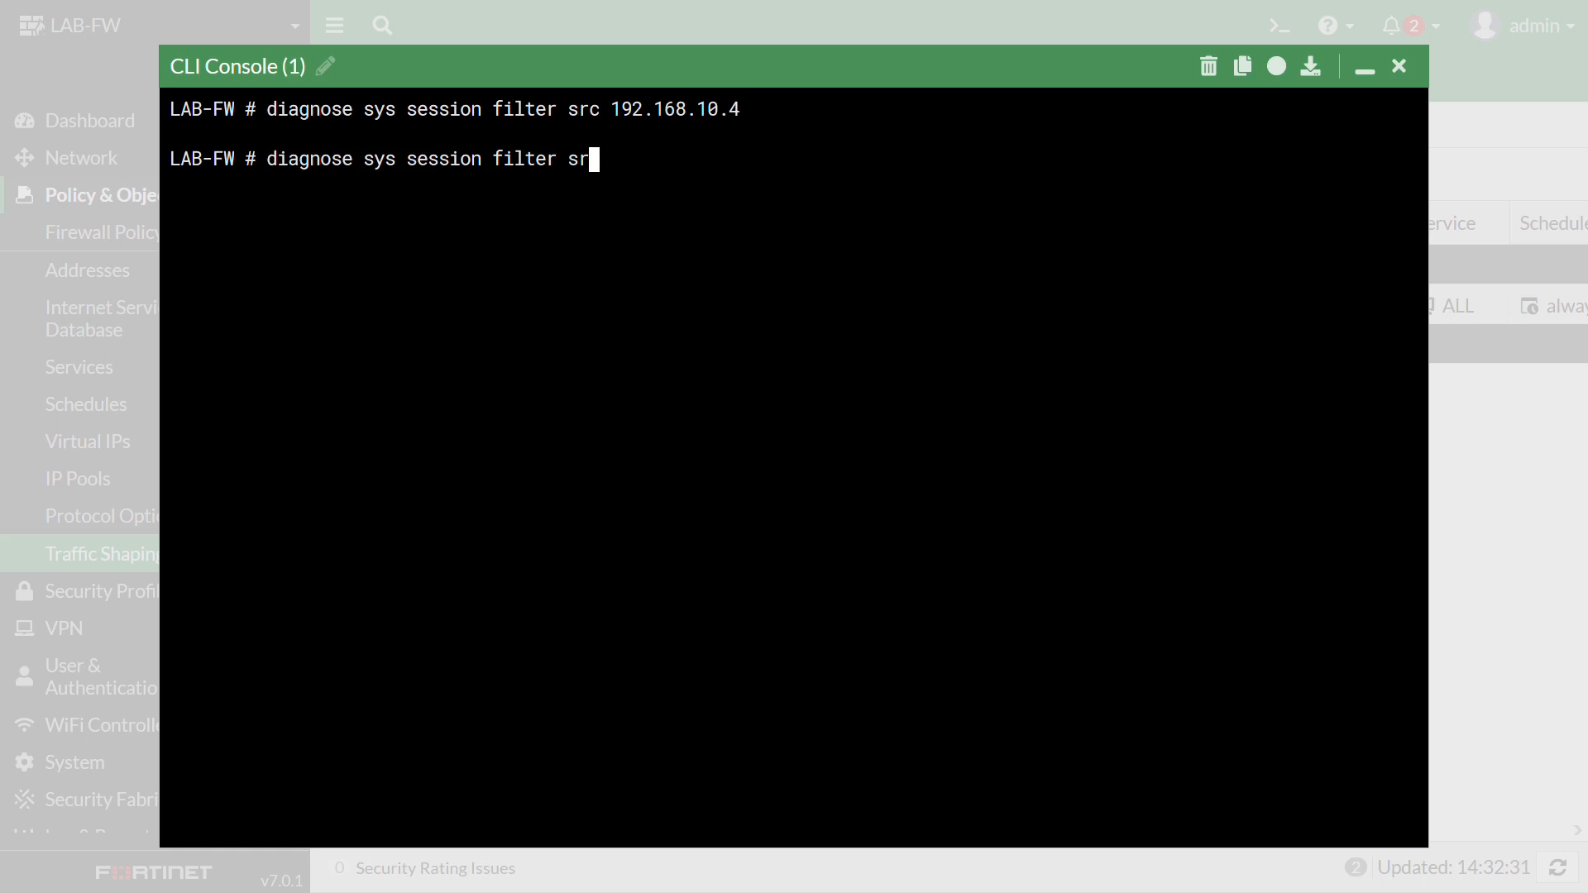
{"action": "type", "text": "dport 443"}
{"action": "key", "text": "Return"}
Step: List the filtered sessions with dia sys session list
{"action": "type", "text": "d"}
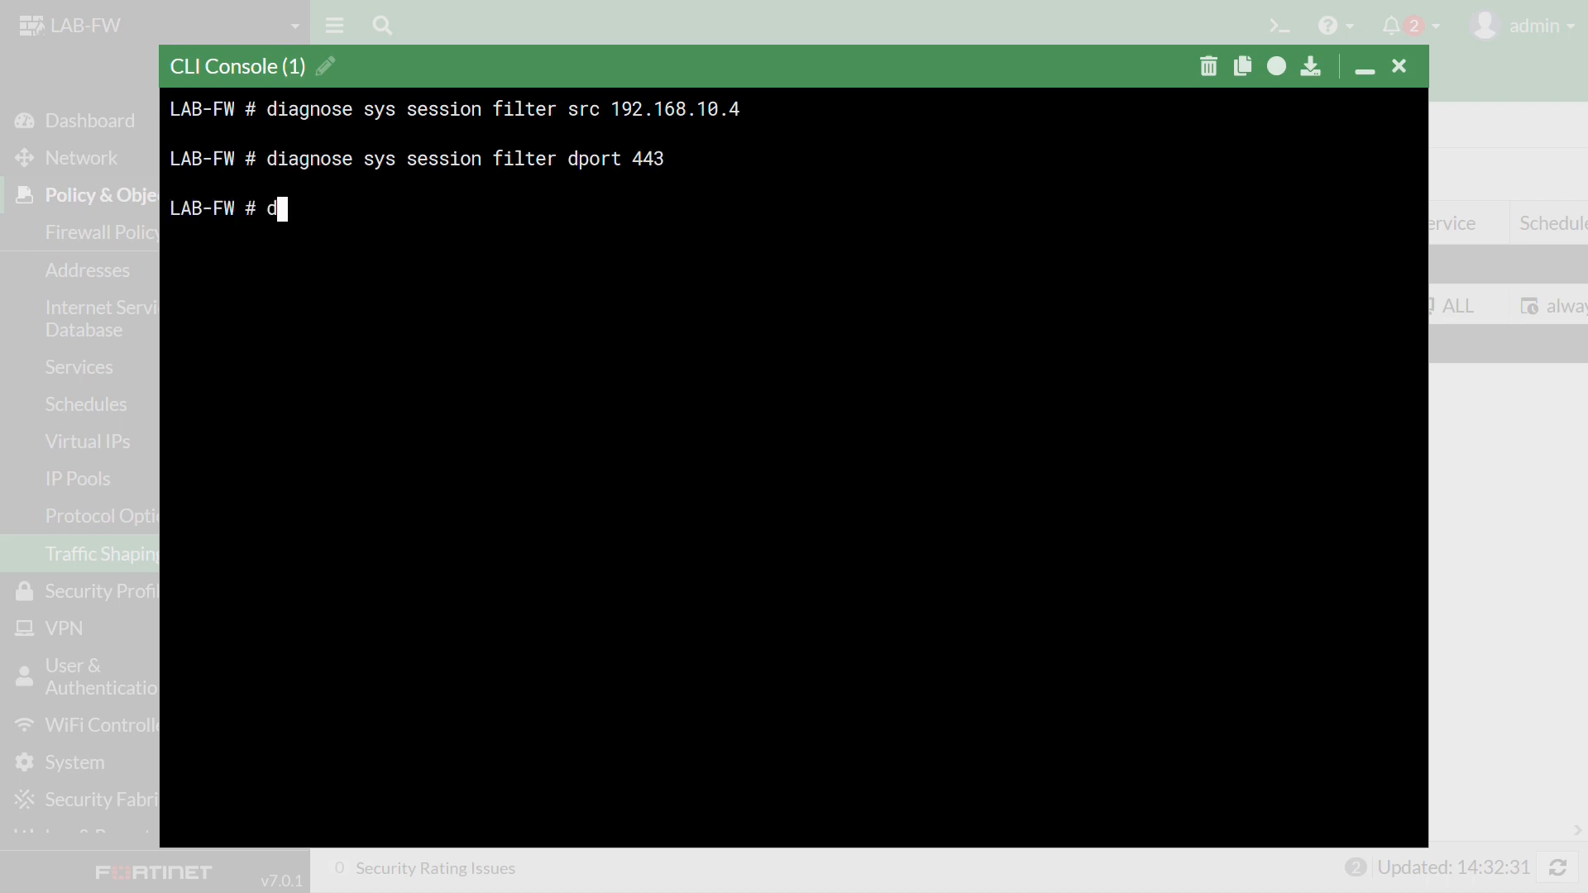
{"action": "type", "text": "ia sys session list"}
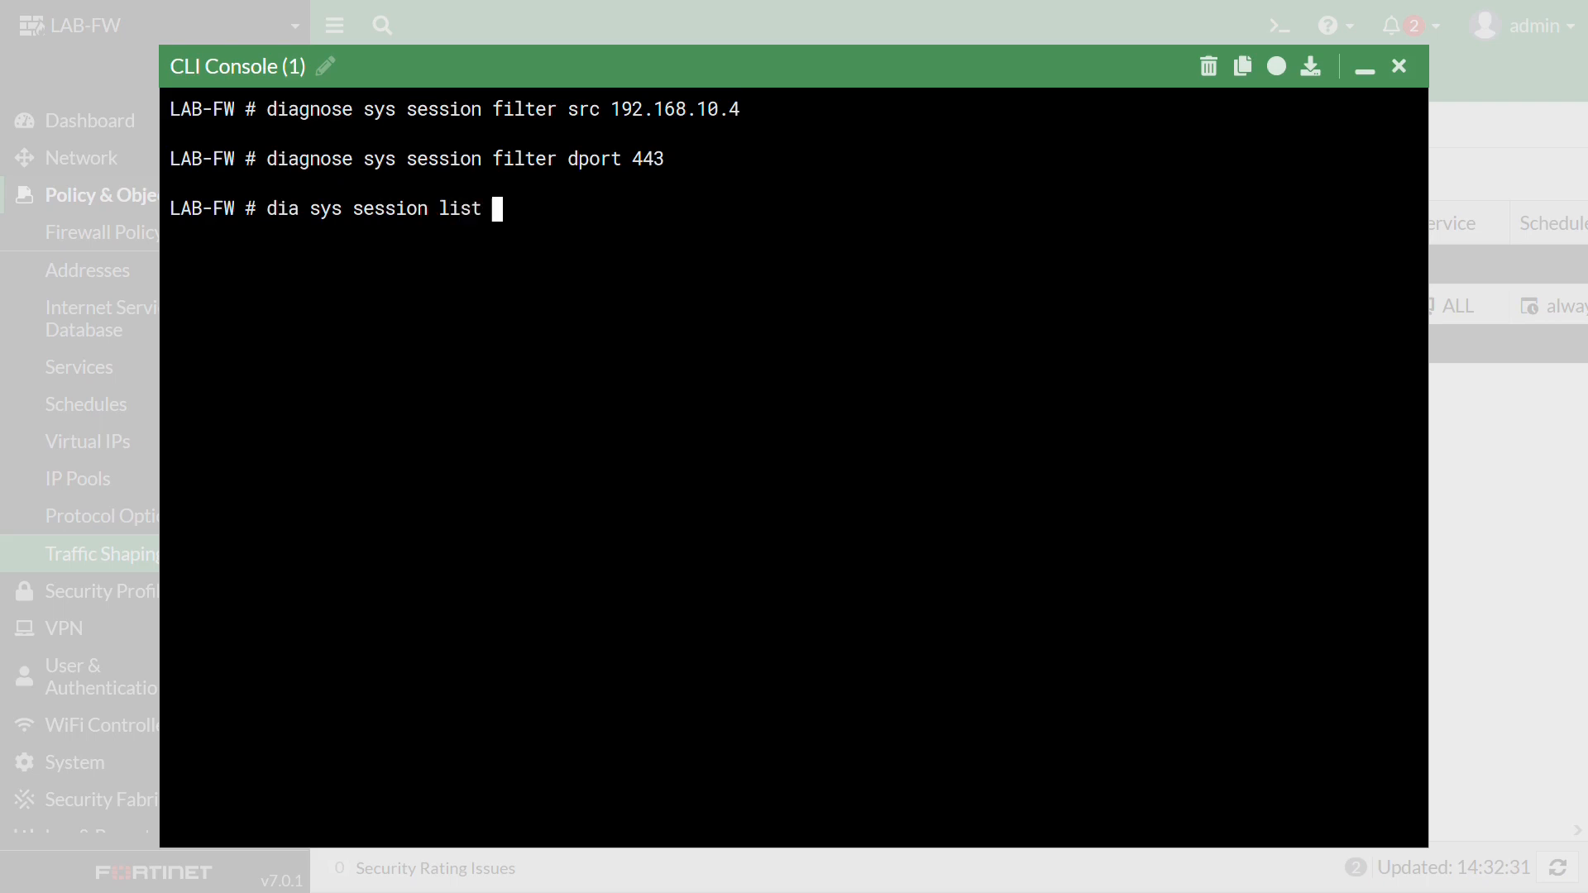
{"action": "key", "text": "Return"}
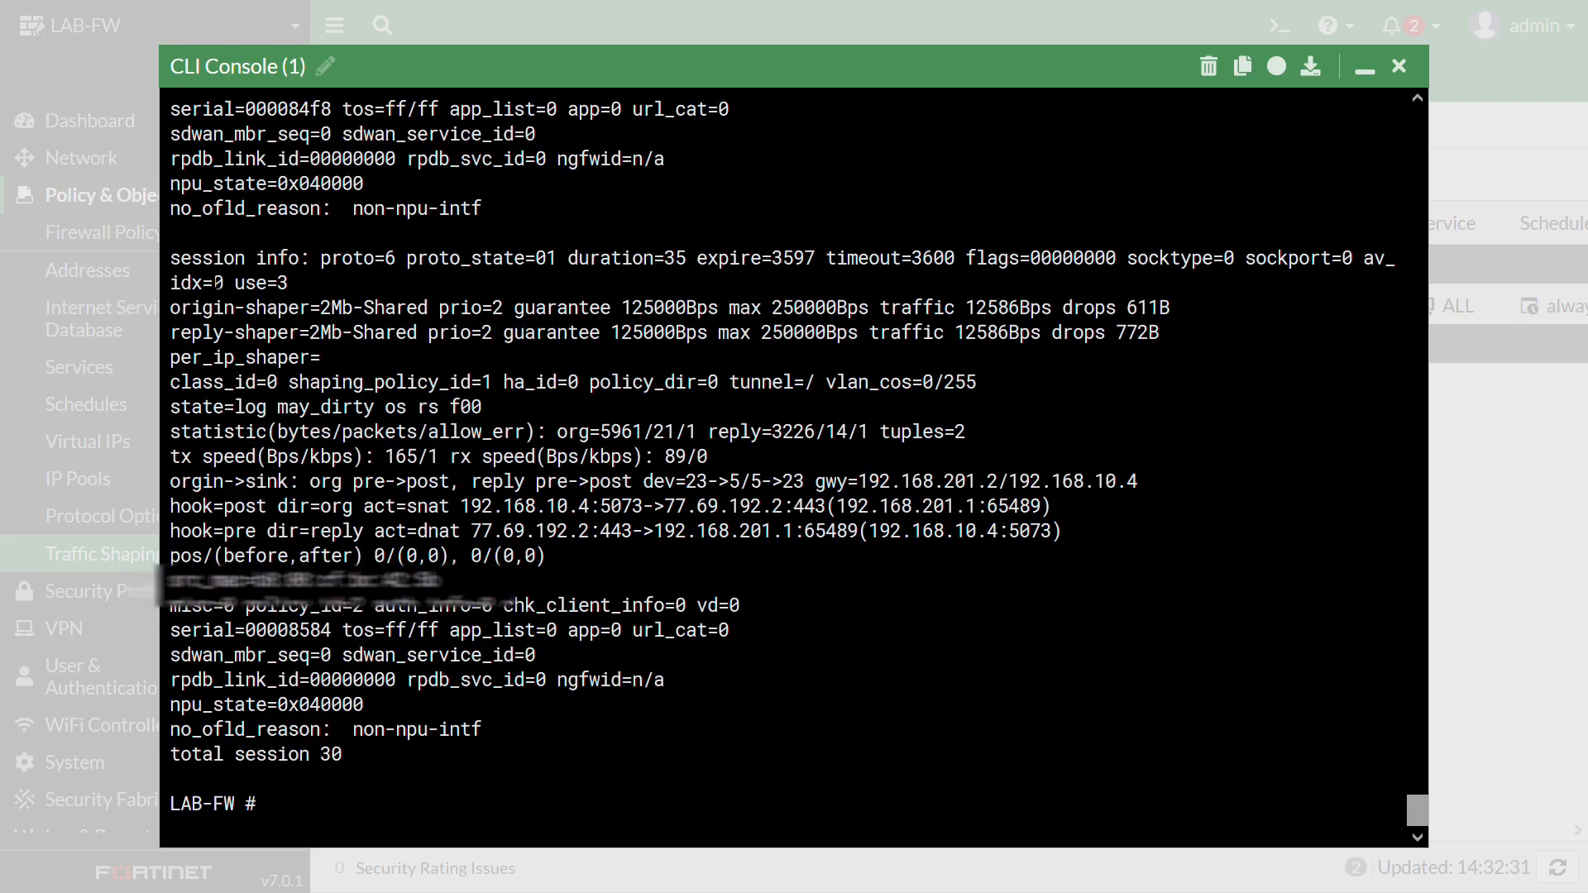
Step: Examine the session output's origin and reply shaper lines and shaping policy ID, then minimize the console
{"action": "left_click_drag", "start_coordinate": [171, 258], "coordinate": [202, 282]}
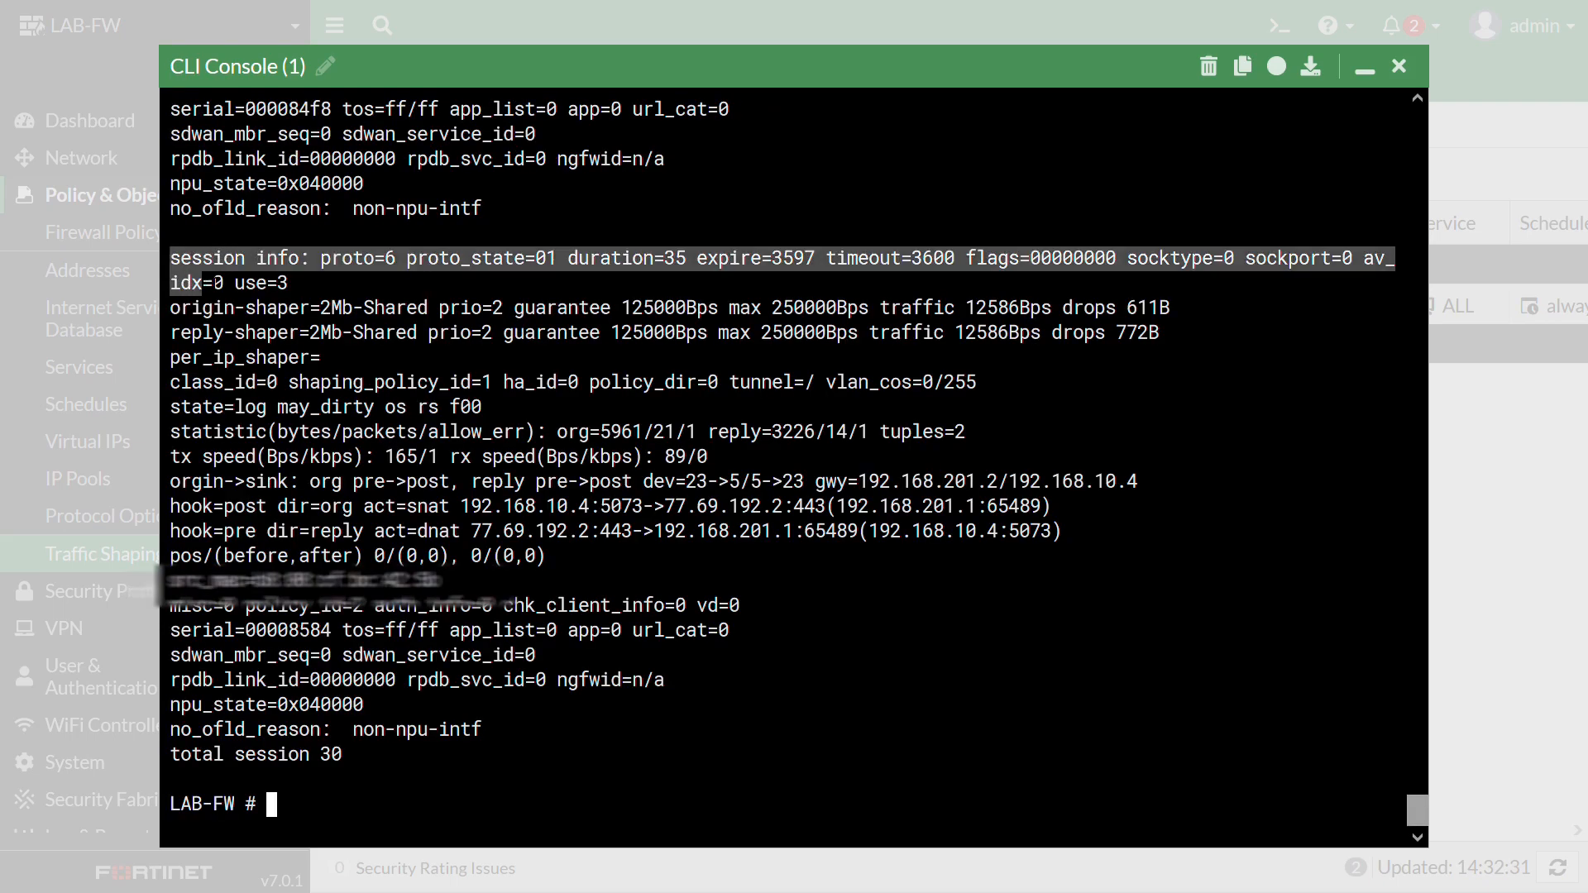
{"action": "left_click", "coordinate": [207, 330]}
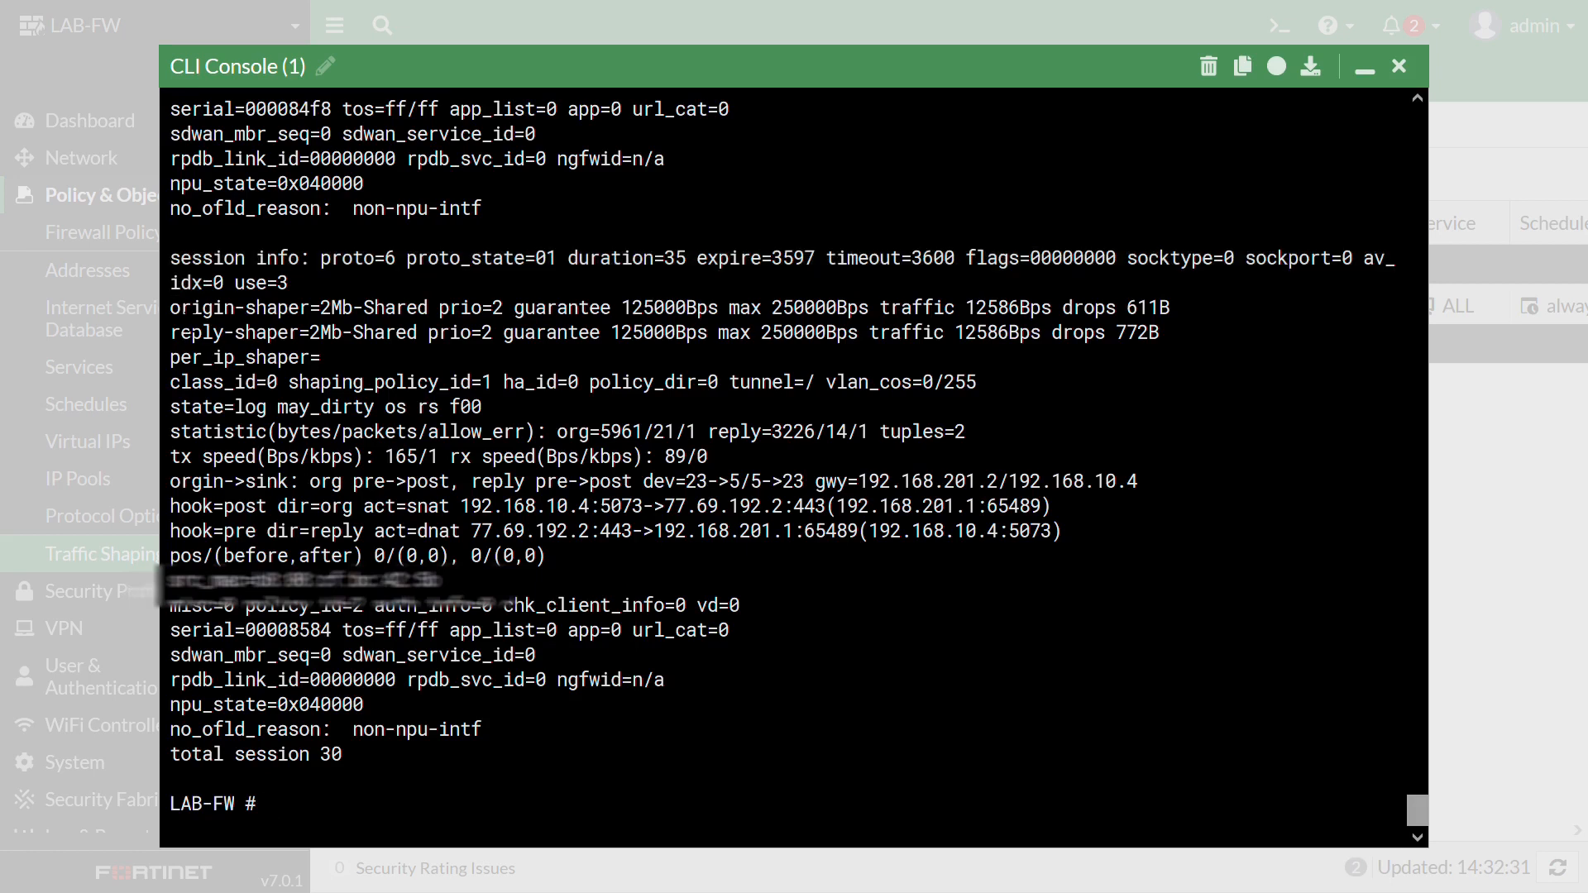
{"action": "left_click_drag", "start_coordinate": [170, 308], "coordinate": [482, 311]}
{"action": "left_click", "coordinate": [293, 310]}
{"action": "left_click_drag", "start_coordinate": [180, 307], "coordinate": [262, 333]}
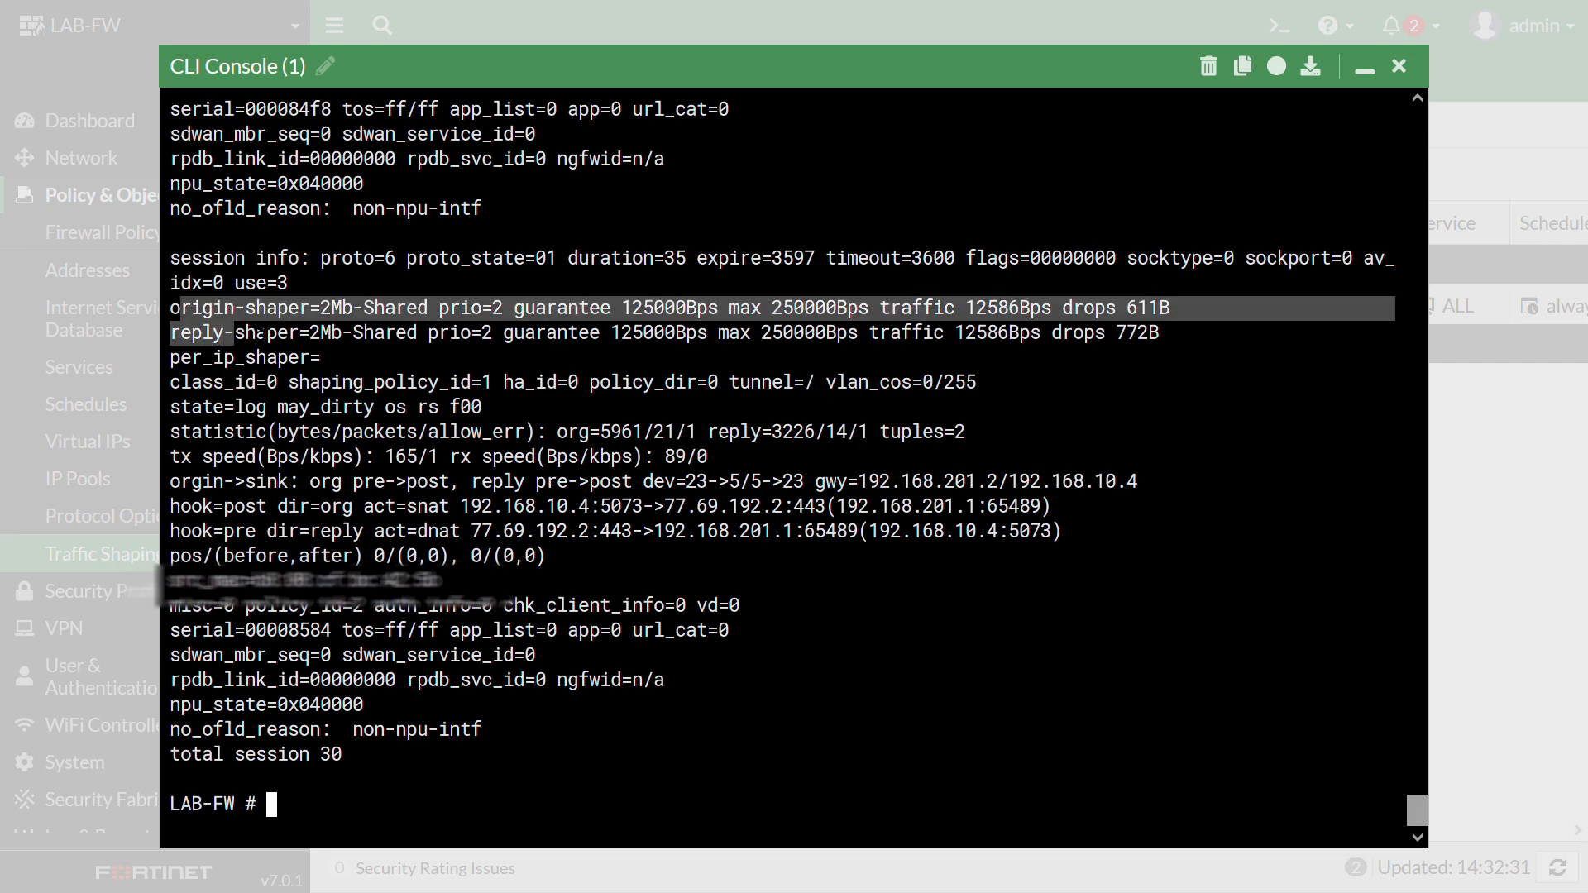
{"action": "left_click", "coordinate": [648, 331]}
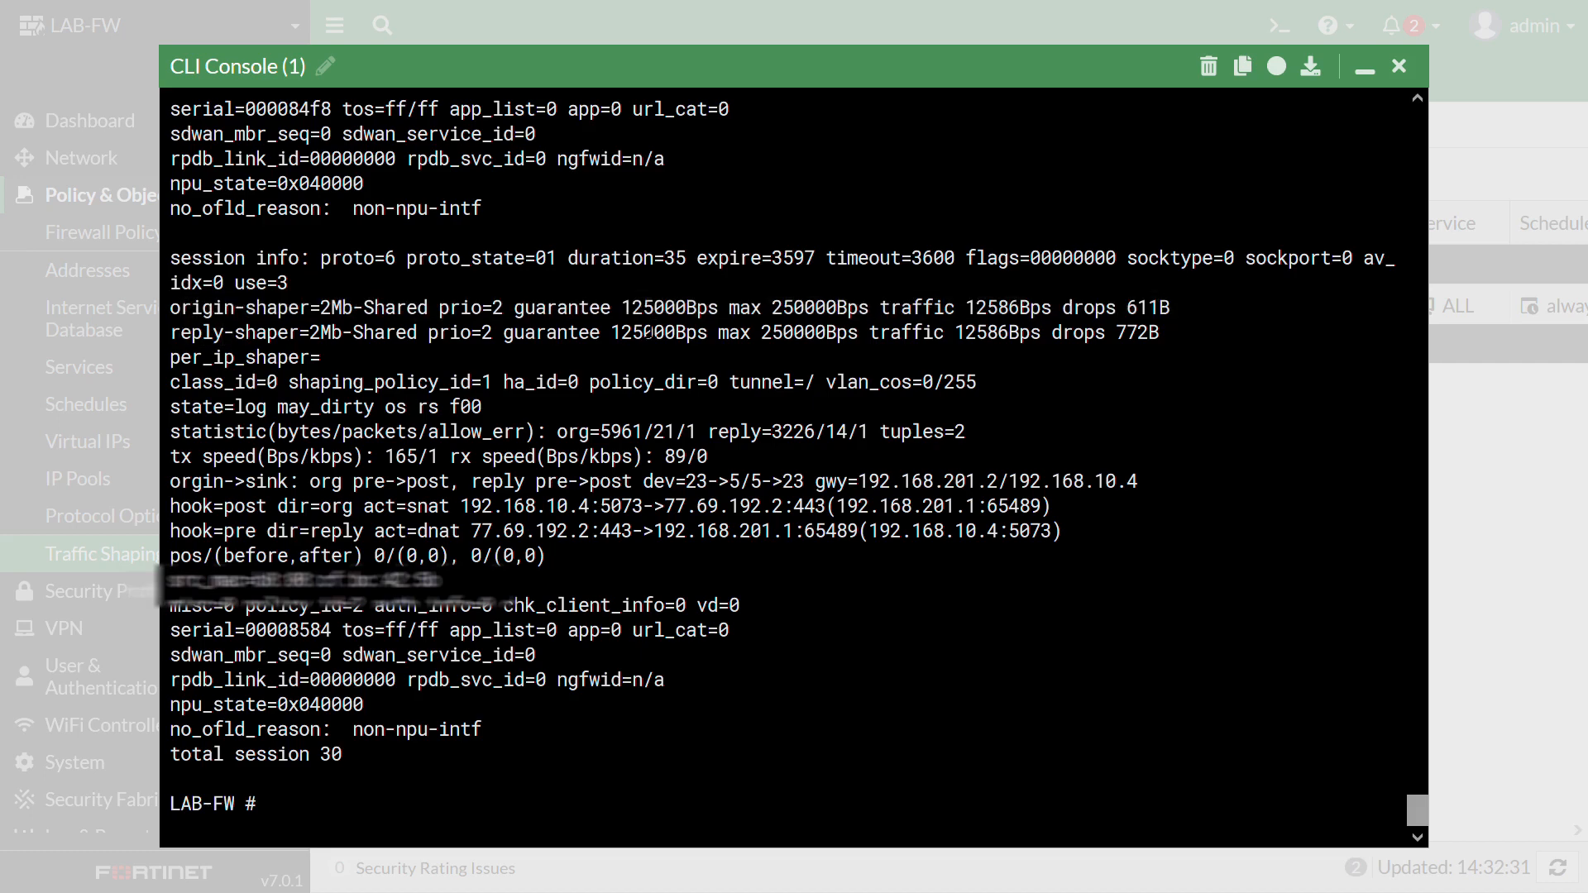
{"action": "double_click", "coordinate": [817, 310]}
{"action": "left_click", "coordinate": [939, 308]}
{"action": "mouse_move", "coordinate": [1127, 309]}
{"action": "left_mouse_down"}
{"action": "mouse_move", "coordinate": [1158, 308]}
{"action": "mouse_move", "coordinate": [1128, 333]}
{"action": "left_mouse_up"}
{"action": "left_click", "coordinate": [1138, 333]}
{"action": "left_click_drag", "start_coordinate": [171, 258], "coordinate": [525, 531]}
{"action": "left_click", "coordinate": [401, 411]}
{"action": "left_click_drag", "start_coordinate": [288, 382], "coordinate": [482, 382]}
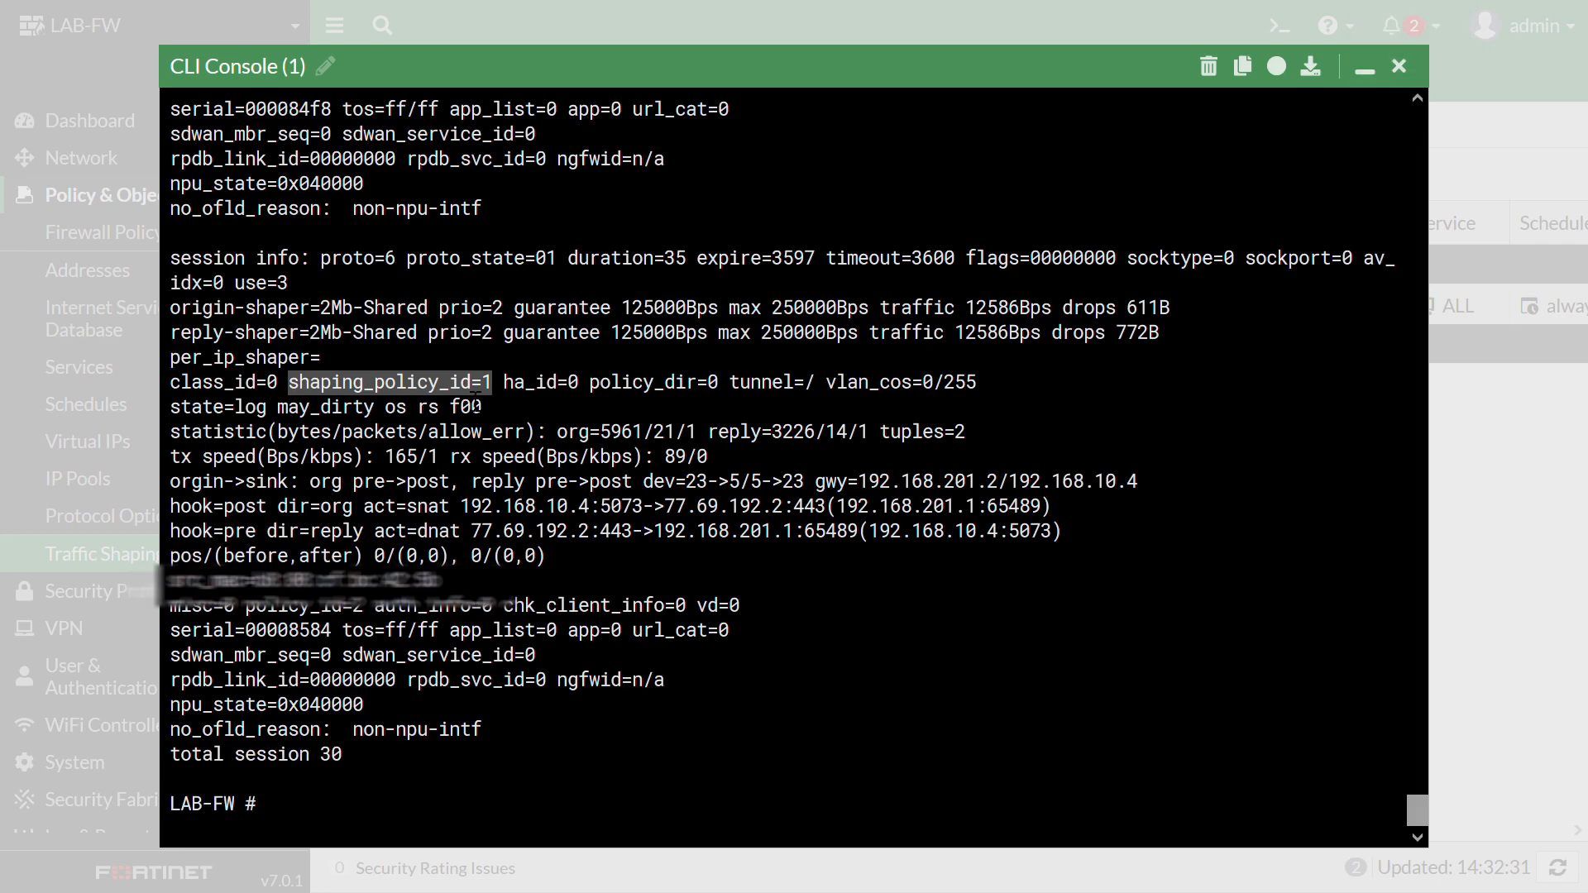
{"action": "left_click_drag", "start_coordinate": [495, 383], "coordinate": [317, 390]}
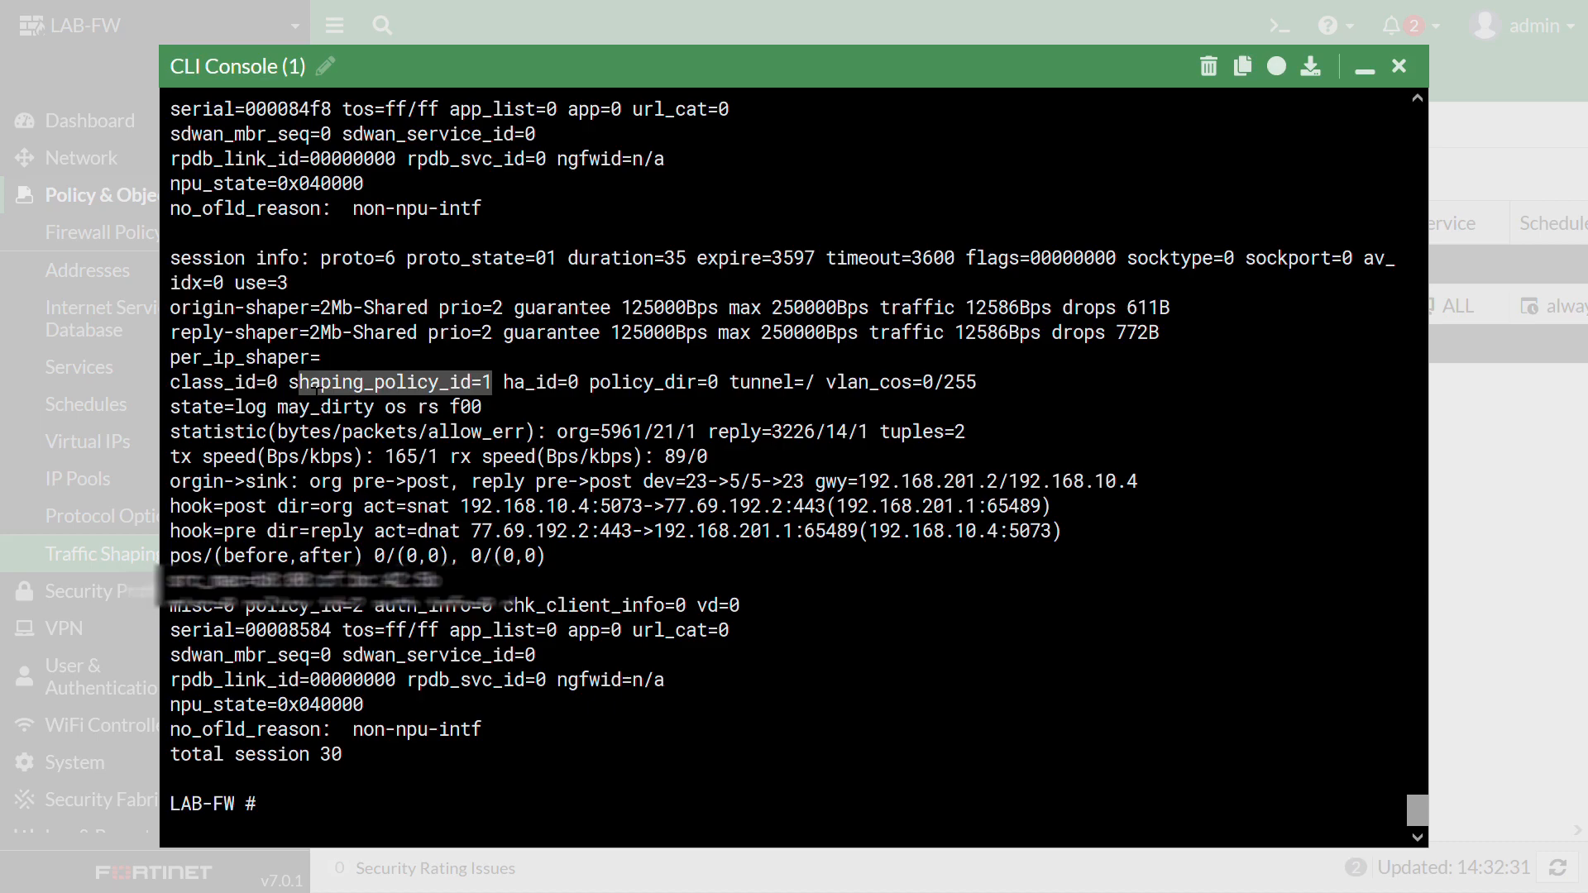
{"action": "left_click", "coordinate": [1366, 79]}
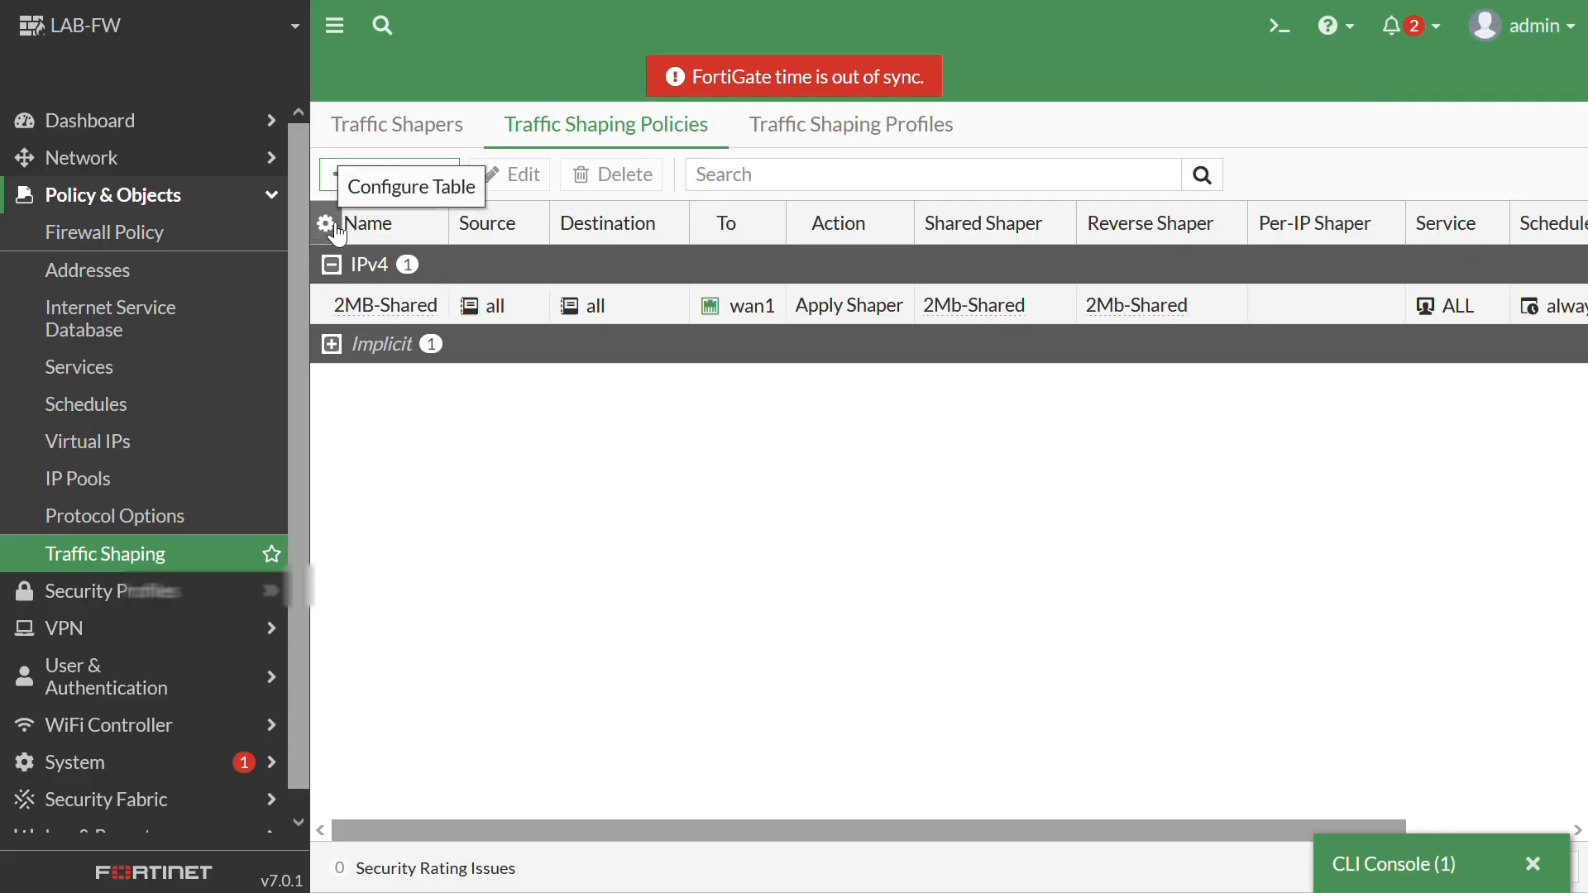
Step: Add the ID column to the traffic shaping policies table and move it to the first position
{"action": "left_click", "coordinate": [330, 226]}
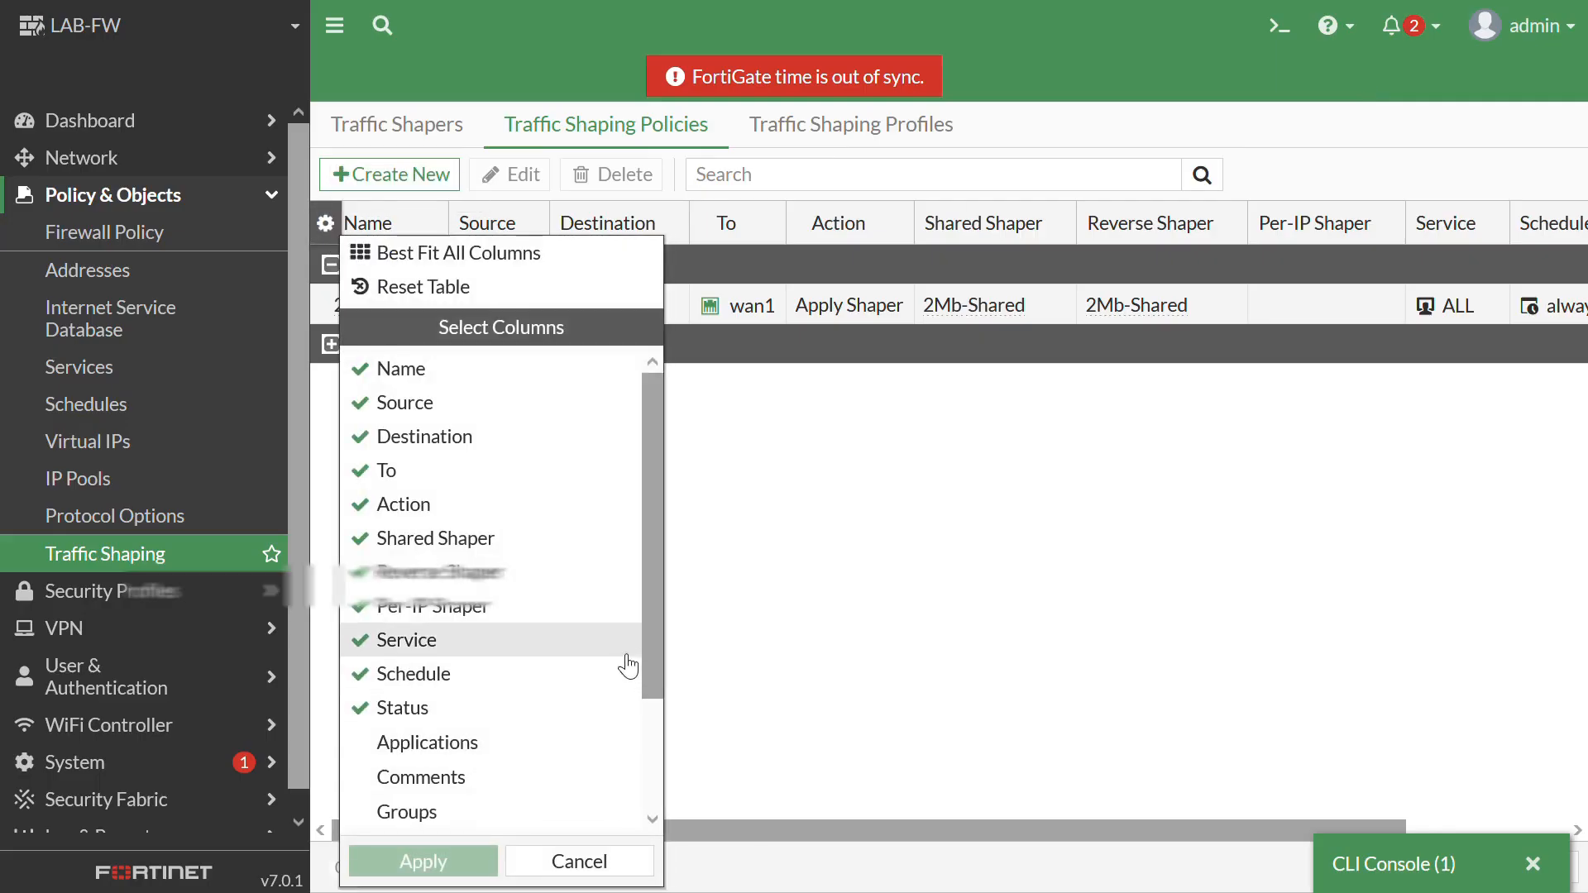
{"action": "left_click_drag", "start_coordinate": [657, 676], "coordinate": [658, 785]}
{"action": "left_click", "coordinate": [443, 711]}
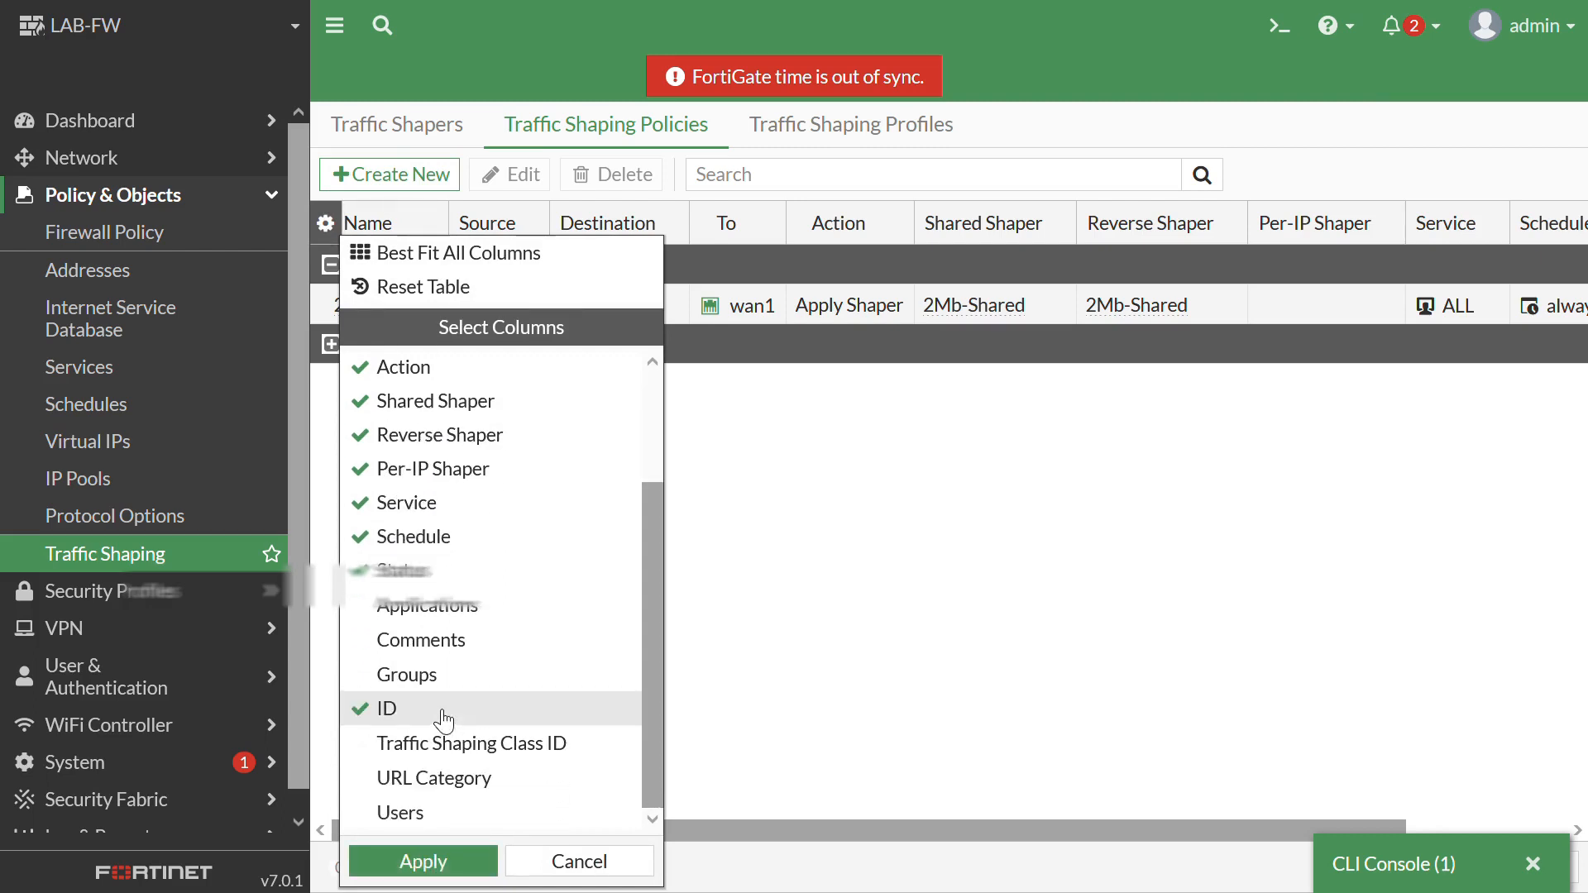
{"action": "left_click", "coordinate": [423, 861]}
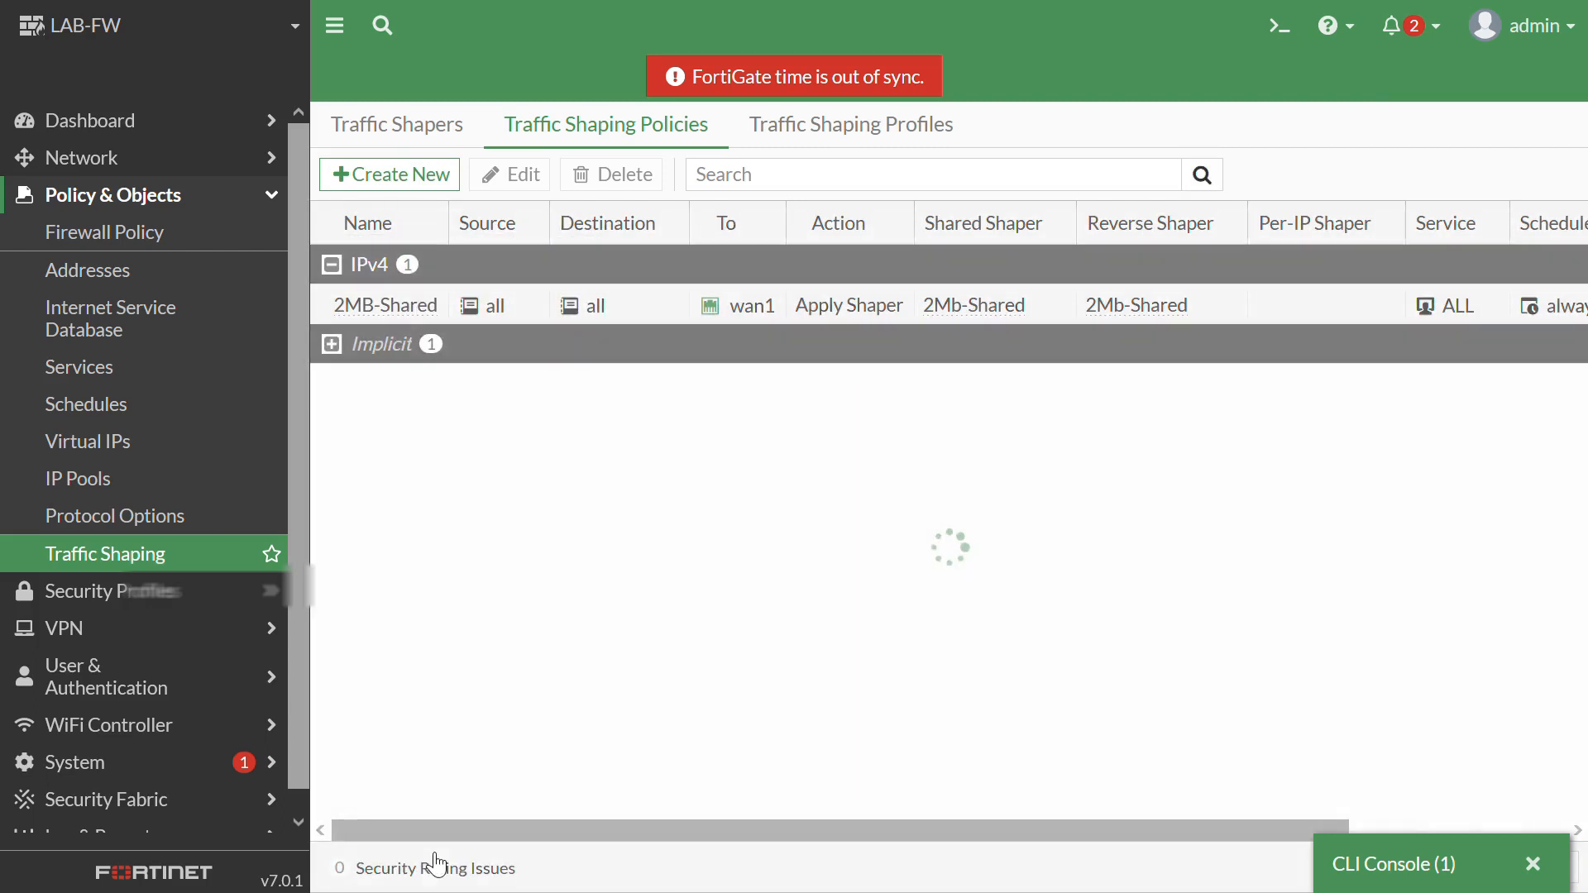
{"action": "left_click_drag", "start_coordinate": [1037, 830], "coordinate": [1375, 825]}
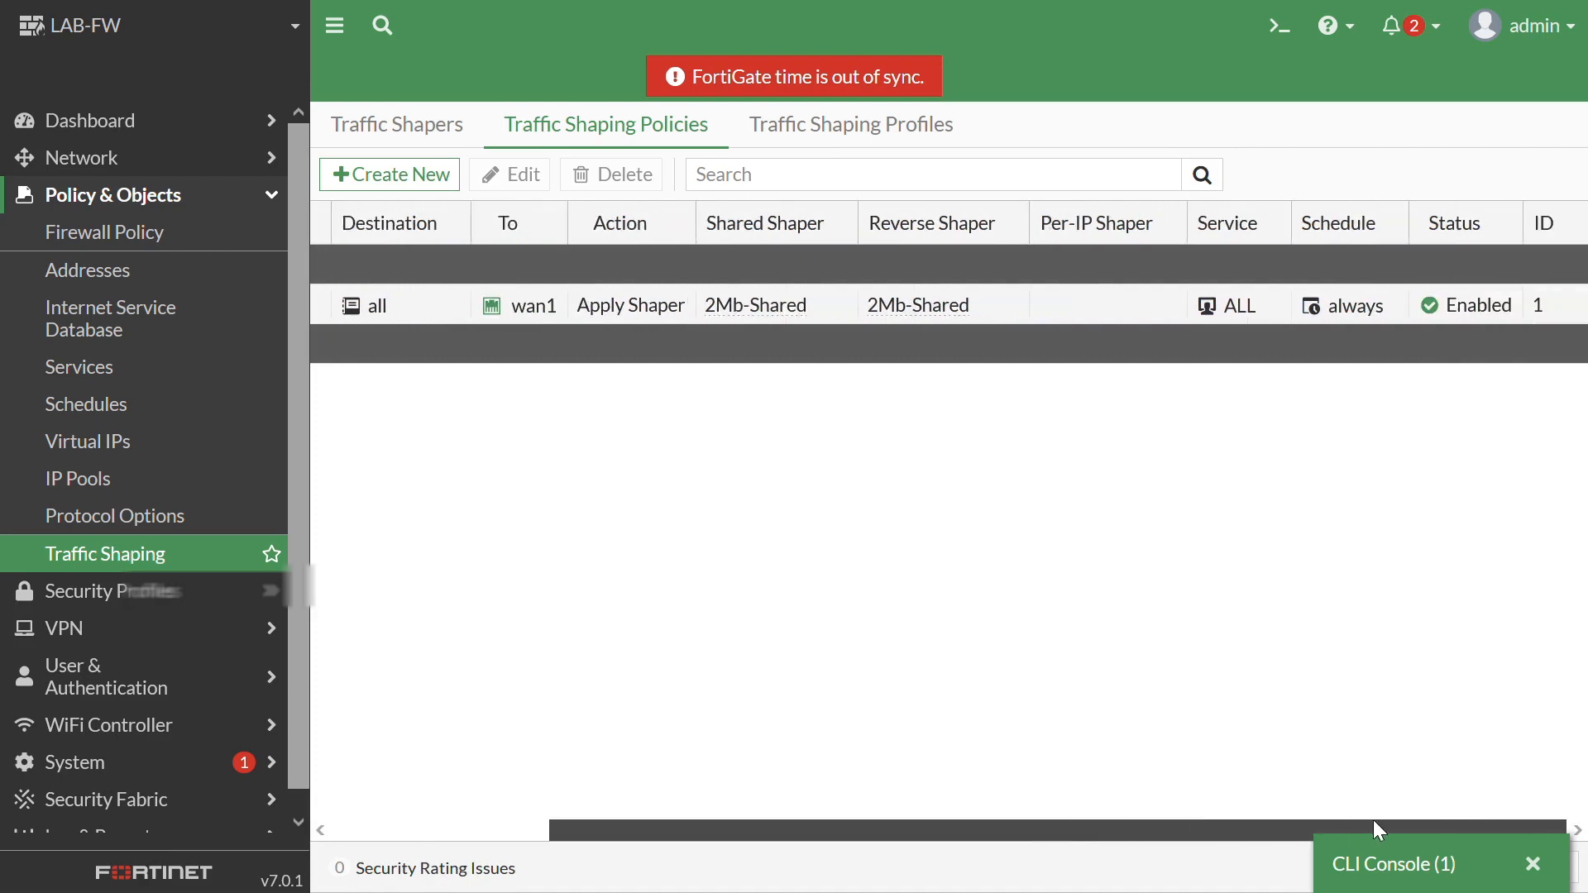
{"action": "left_click_drag", "start_coordinate": [1551, 227], "coordinate": [345, 226]}
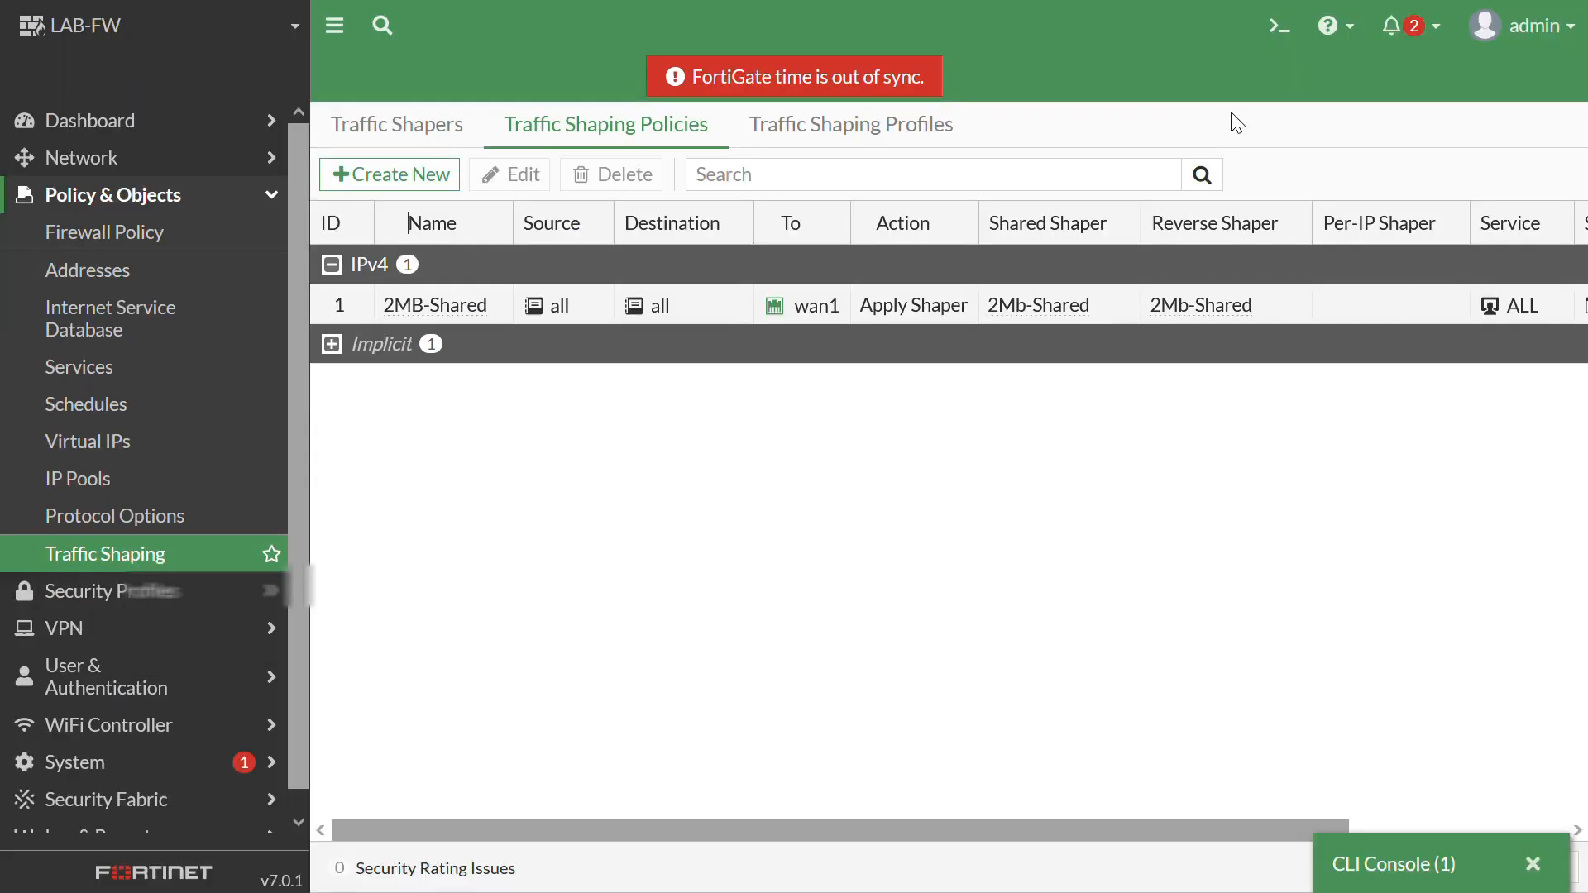
Step: Open a new CLI console and list all sessions to check their shaping policy ID
{"action": "left_click", "coordinate": [1278, 28]}
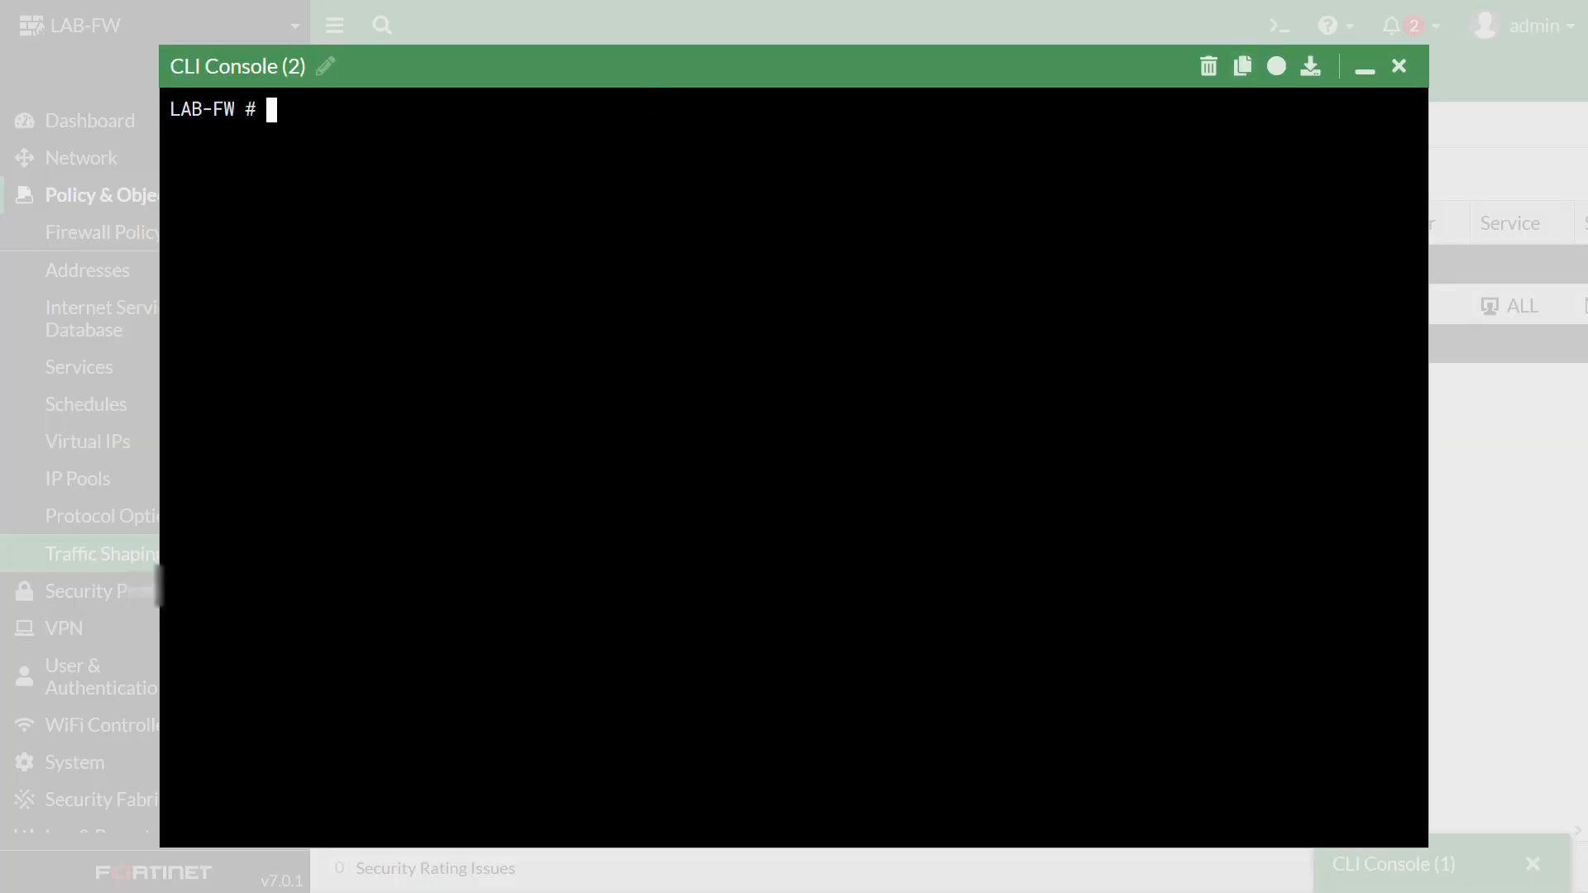
{"action": "type", "text": "dia sys sessionl"}
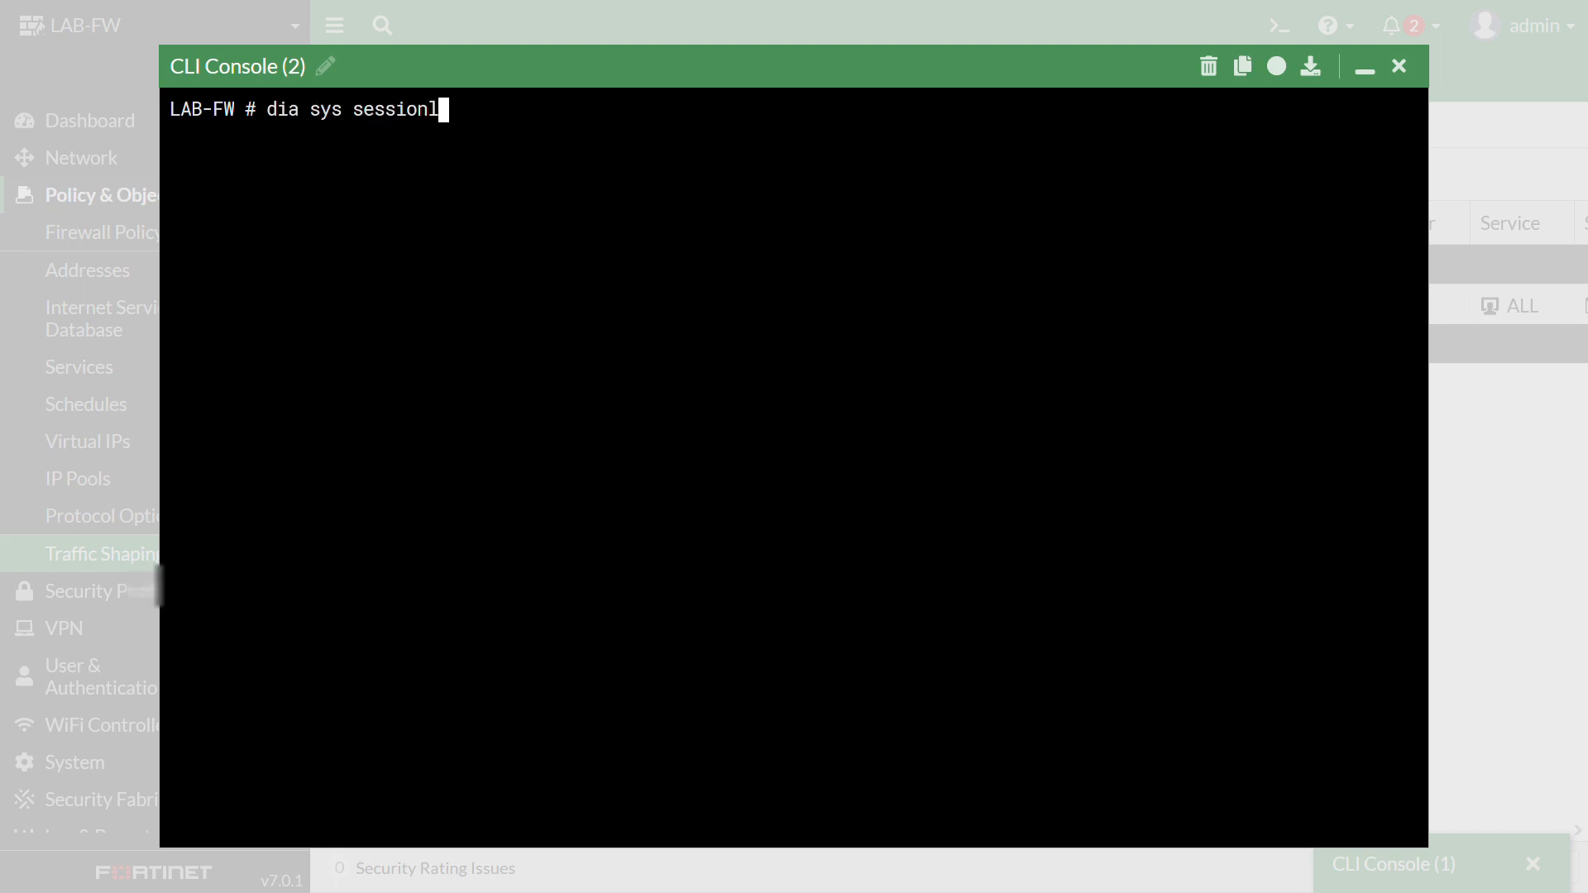
{"action": "key", "text": "BackSpace"}
{"action": "type", "text": "list"}
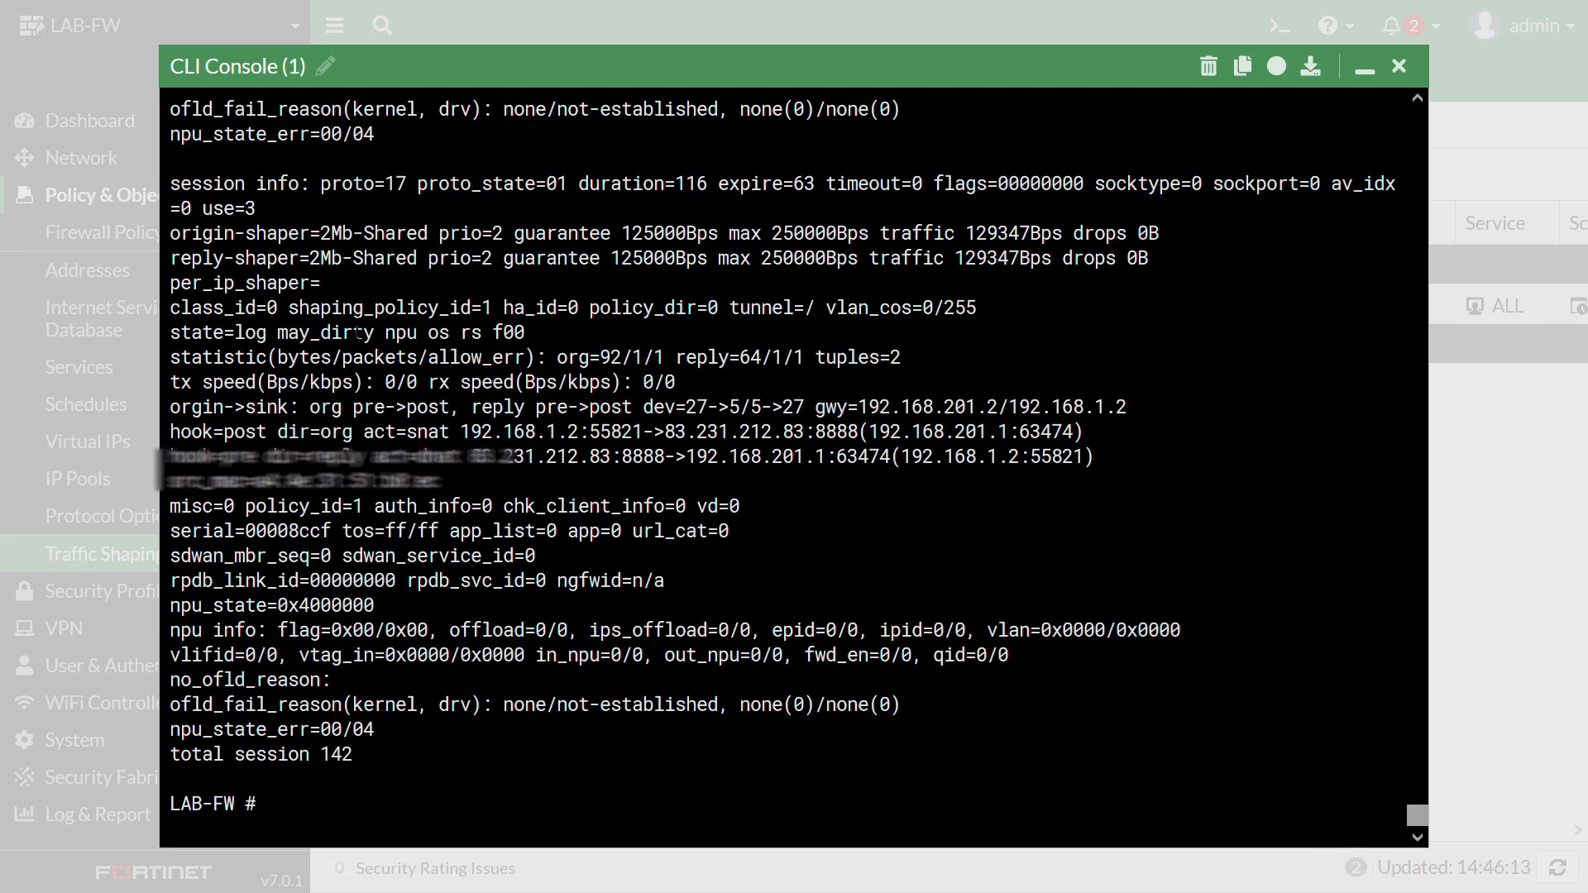
{"action": "left_click_drag", "start_coordinate": [288, 307], "coordinate": [504, 309]}
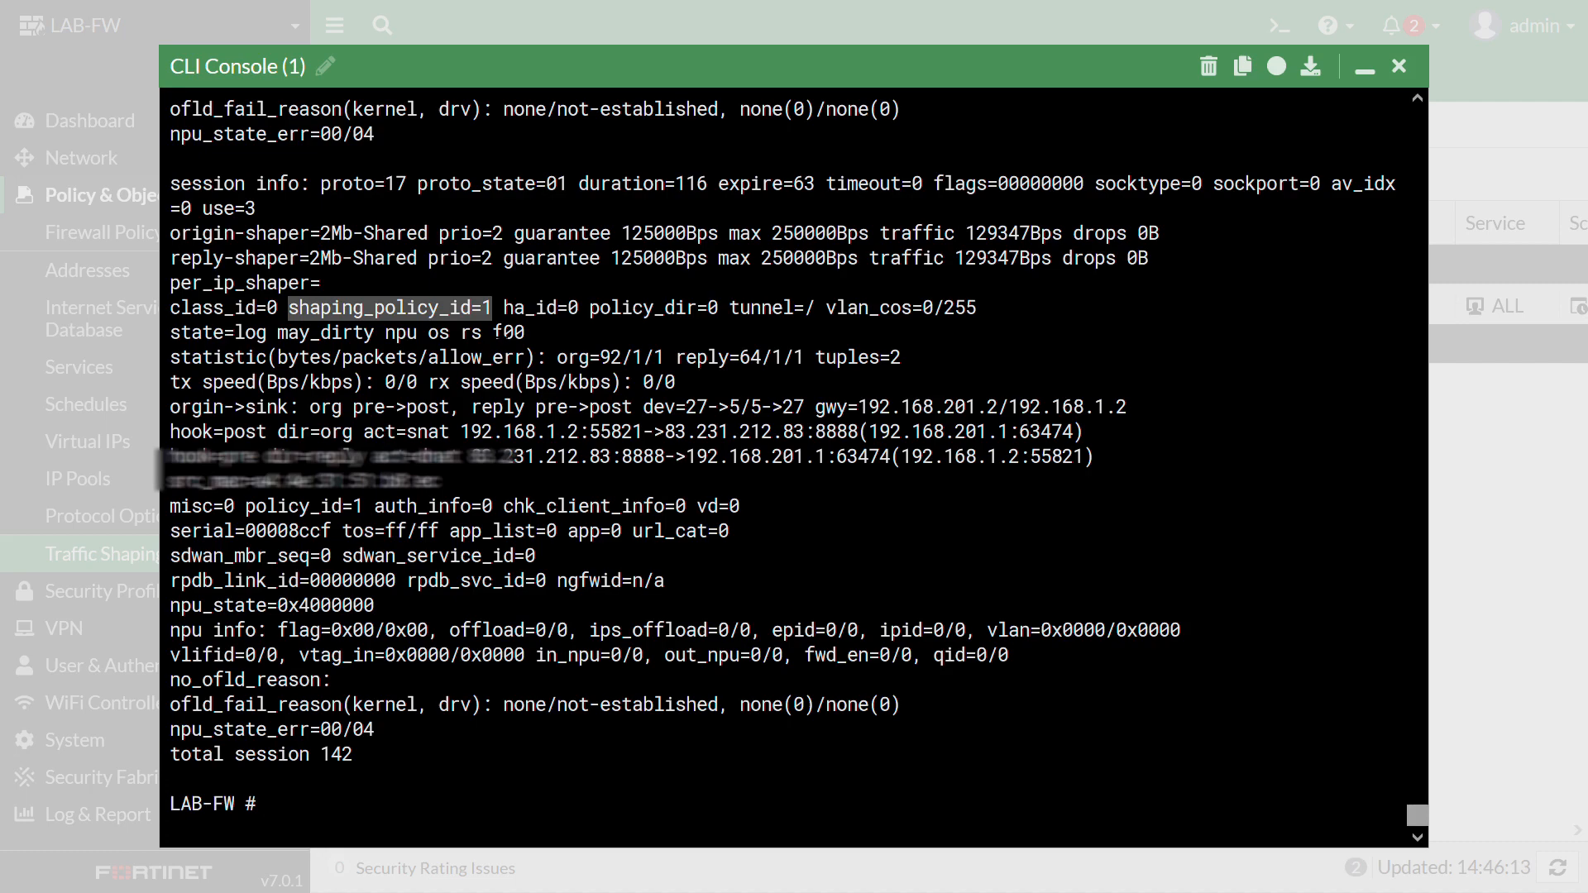
{"action": "left_click", "coordinate": [506, 333]}
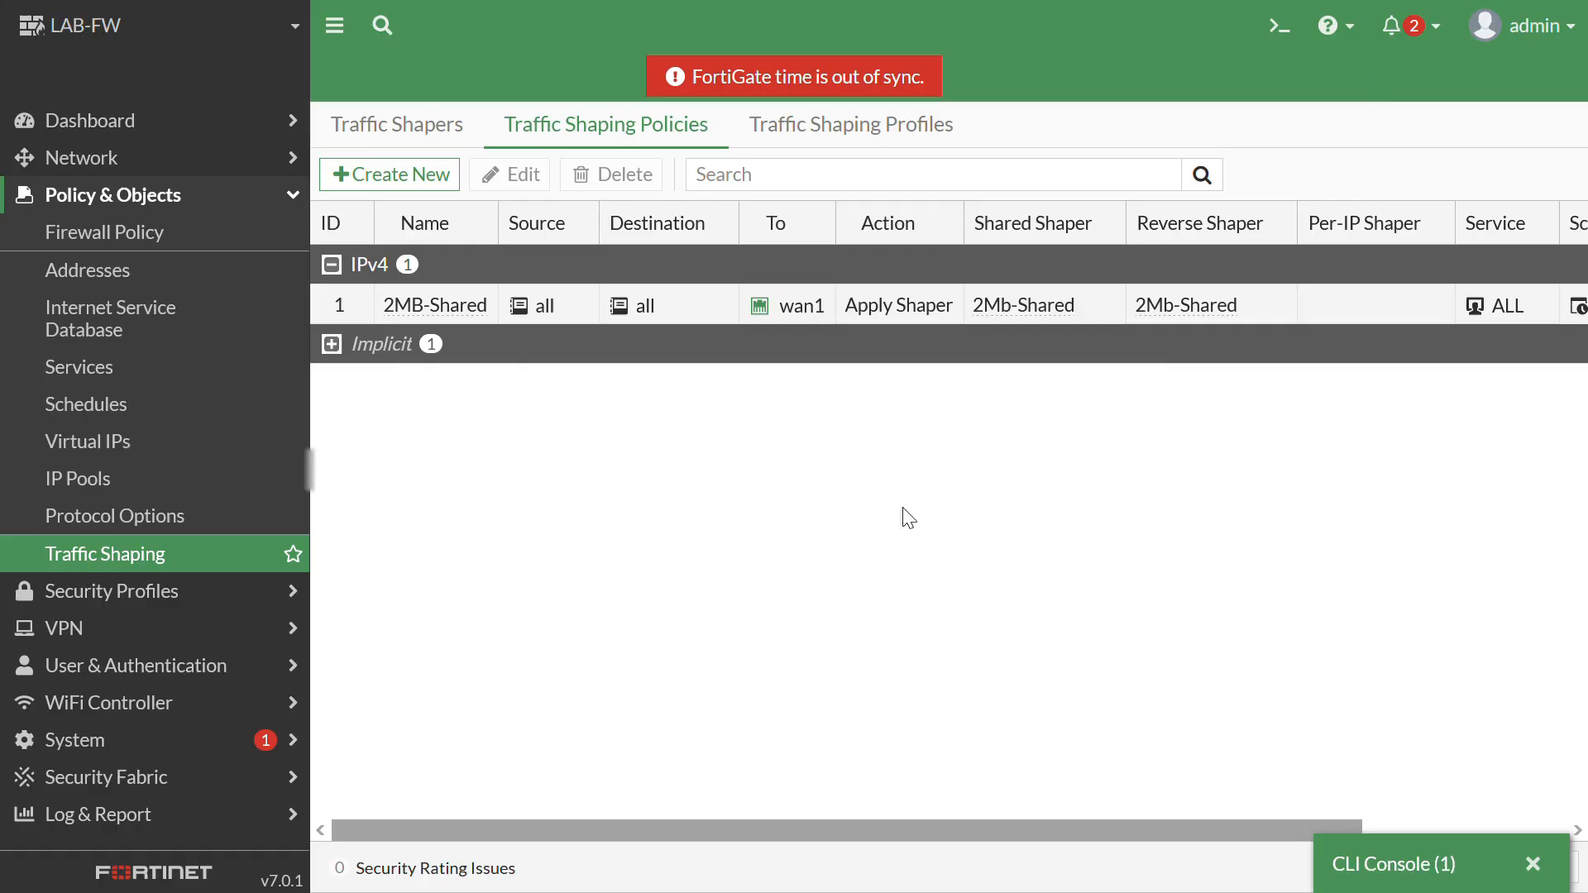
Step: Create a Per IP traffic shaper named 5Mb with a maximum bandwidth of 5000 kbps
{"action": "left_click", "coordinate": [1365, 70]}
{"action": "left_click", "coordinate": [393, 140]}
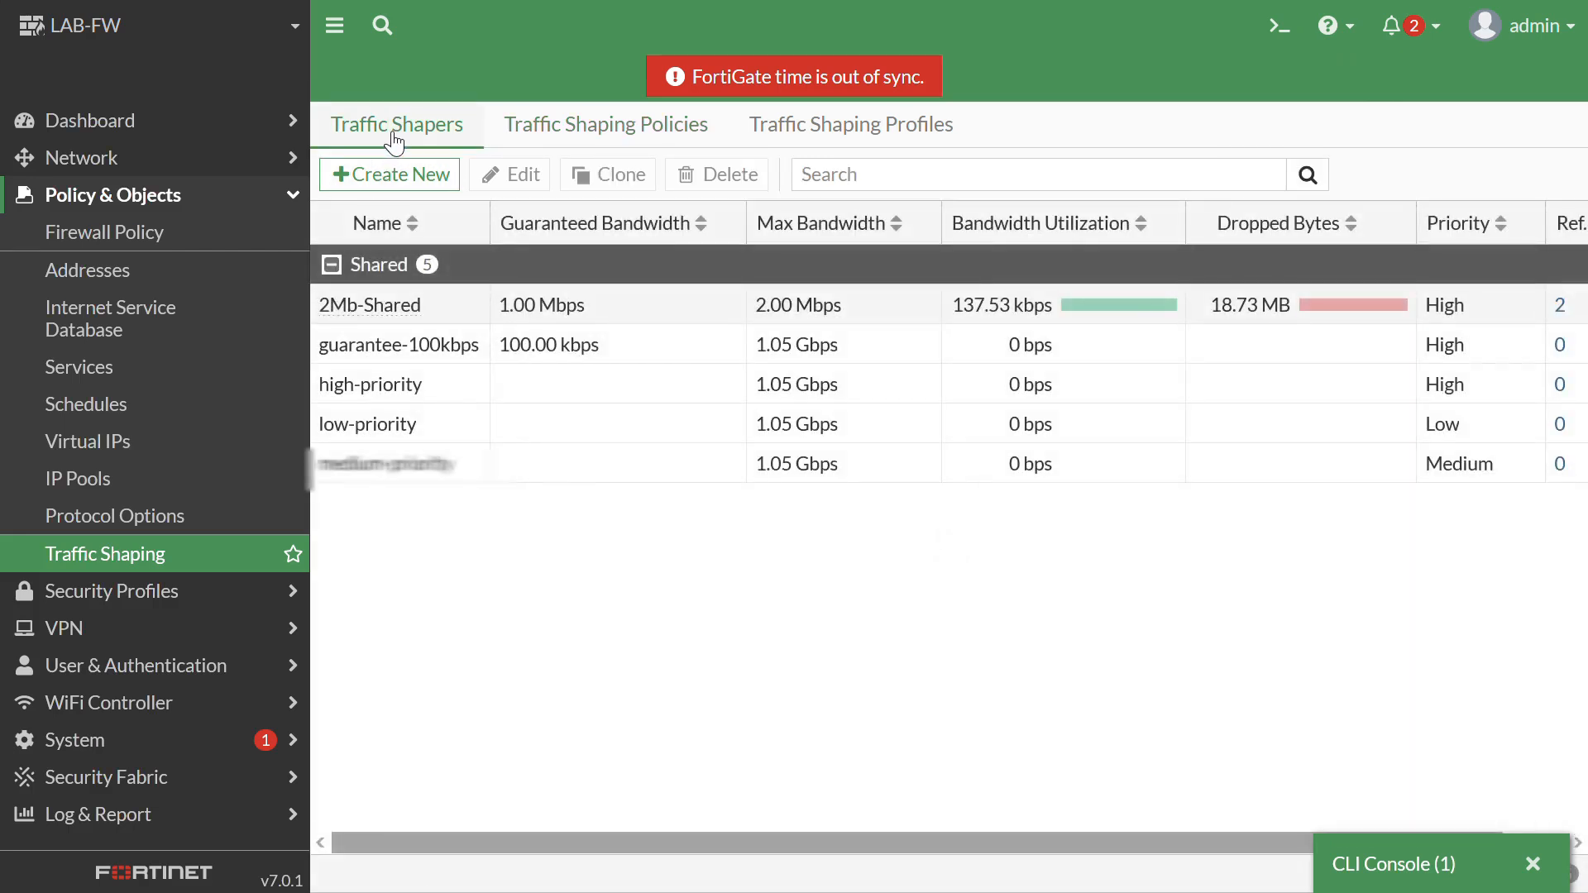
{"action": "left_click", "coordinate": [399, 173]}
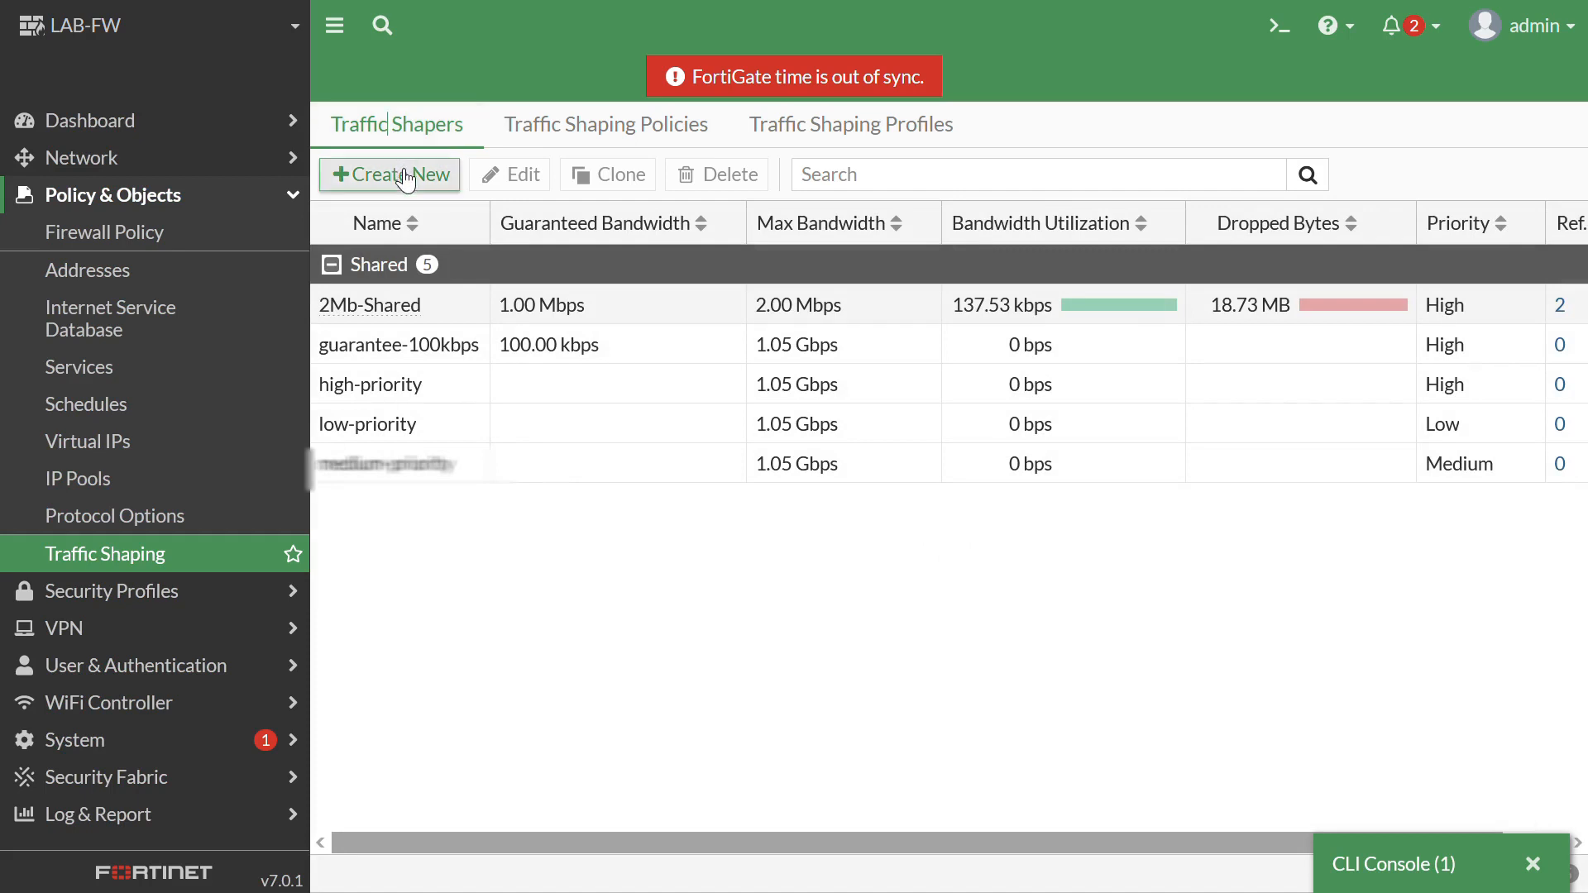
{"action": "left_click", "coordinate": [536, 187]}
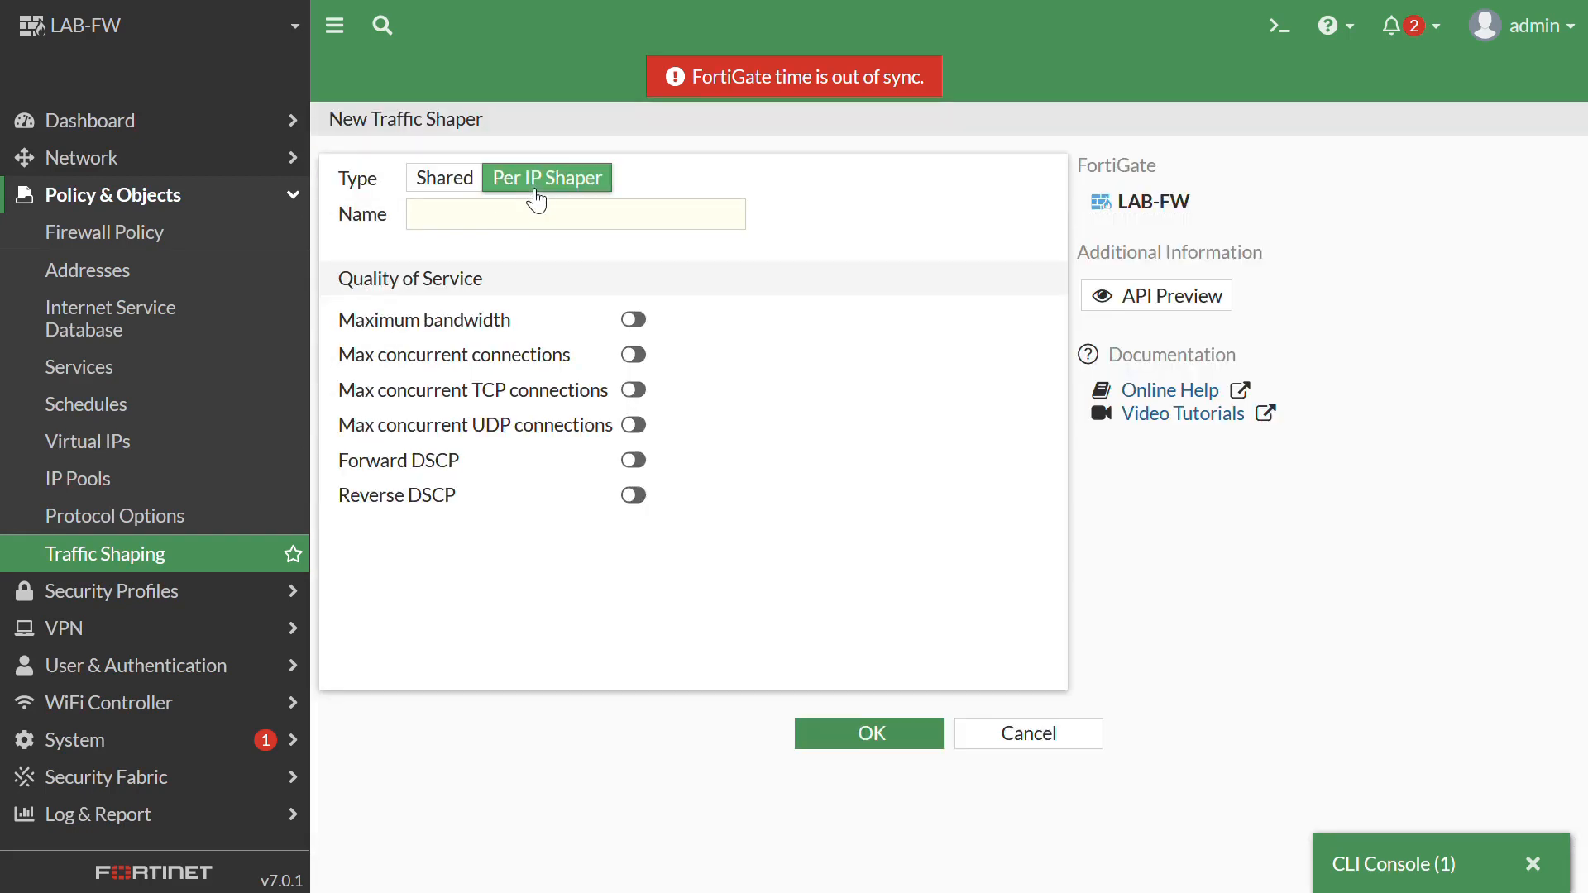
{"action": "left_click", "coordinate": [488, 219]}
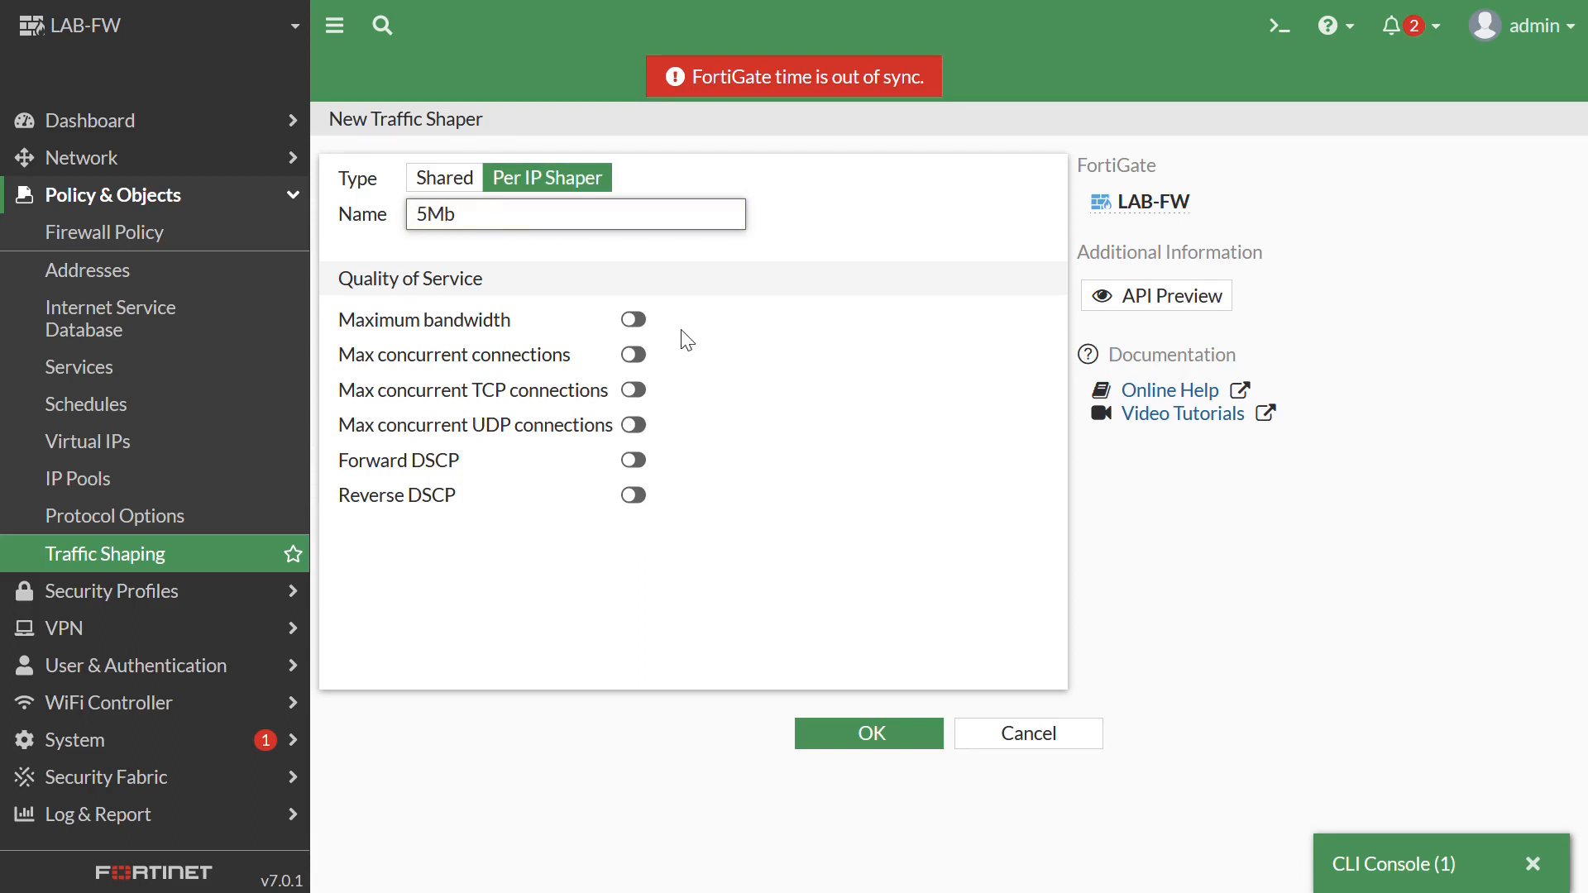
{"action": "left_click", "coordinate": [647, 322]}
{"action": "left_click", "coordinate": [751, 334]}
{"action": "left_click_drag", "start_coordinate": [751, 335], "coordinate": [619, 326]}
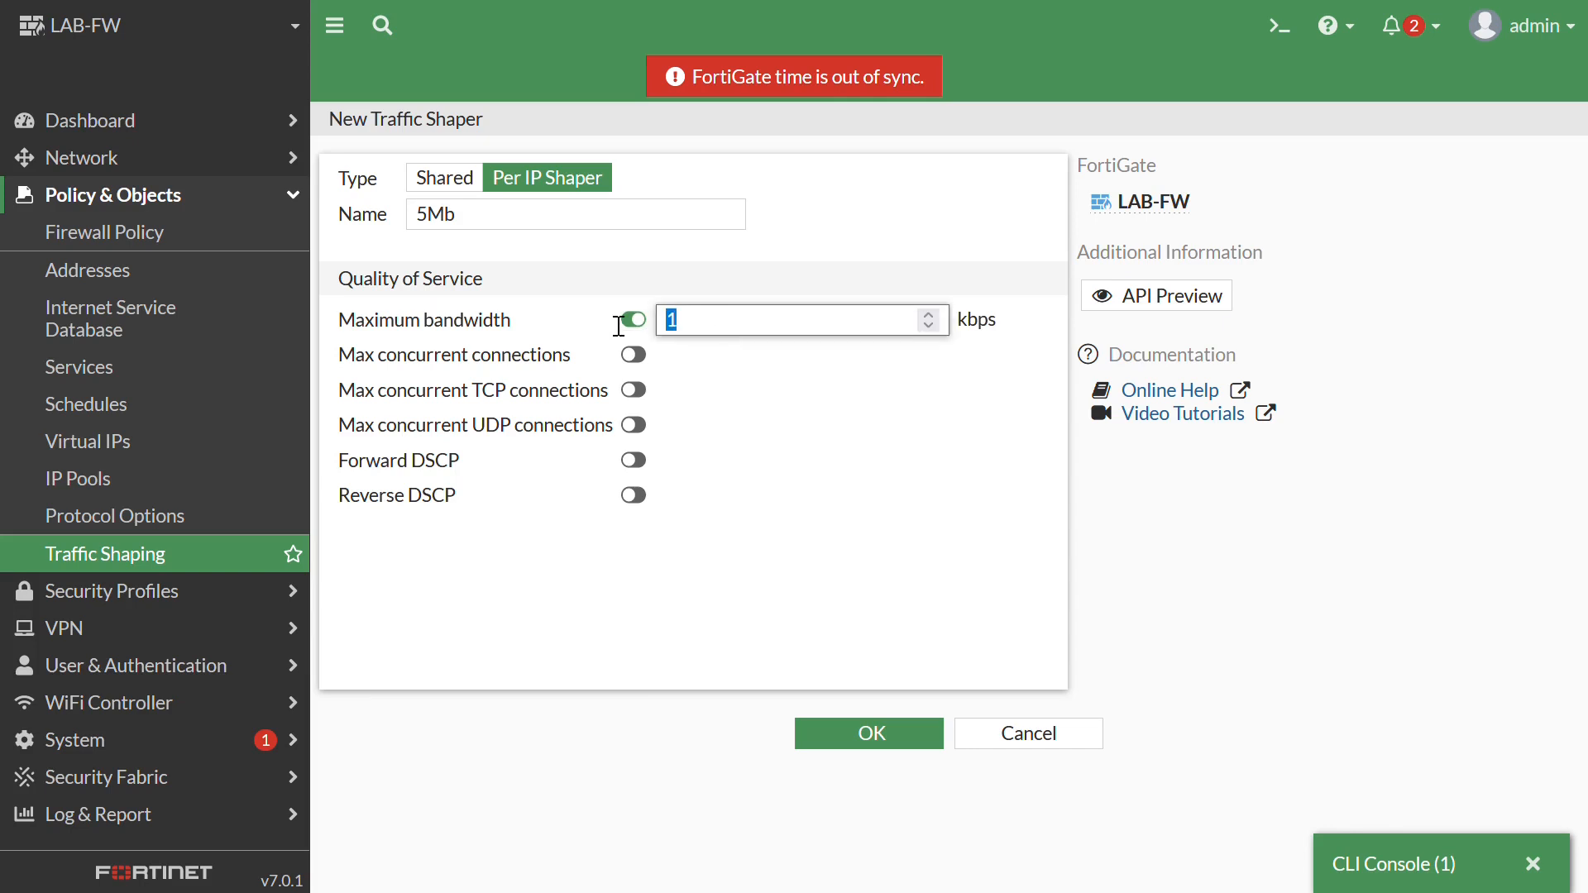
{"action": "type", "text": "5000"}
{"action": "left_click", "coordinate": [877, 734]}
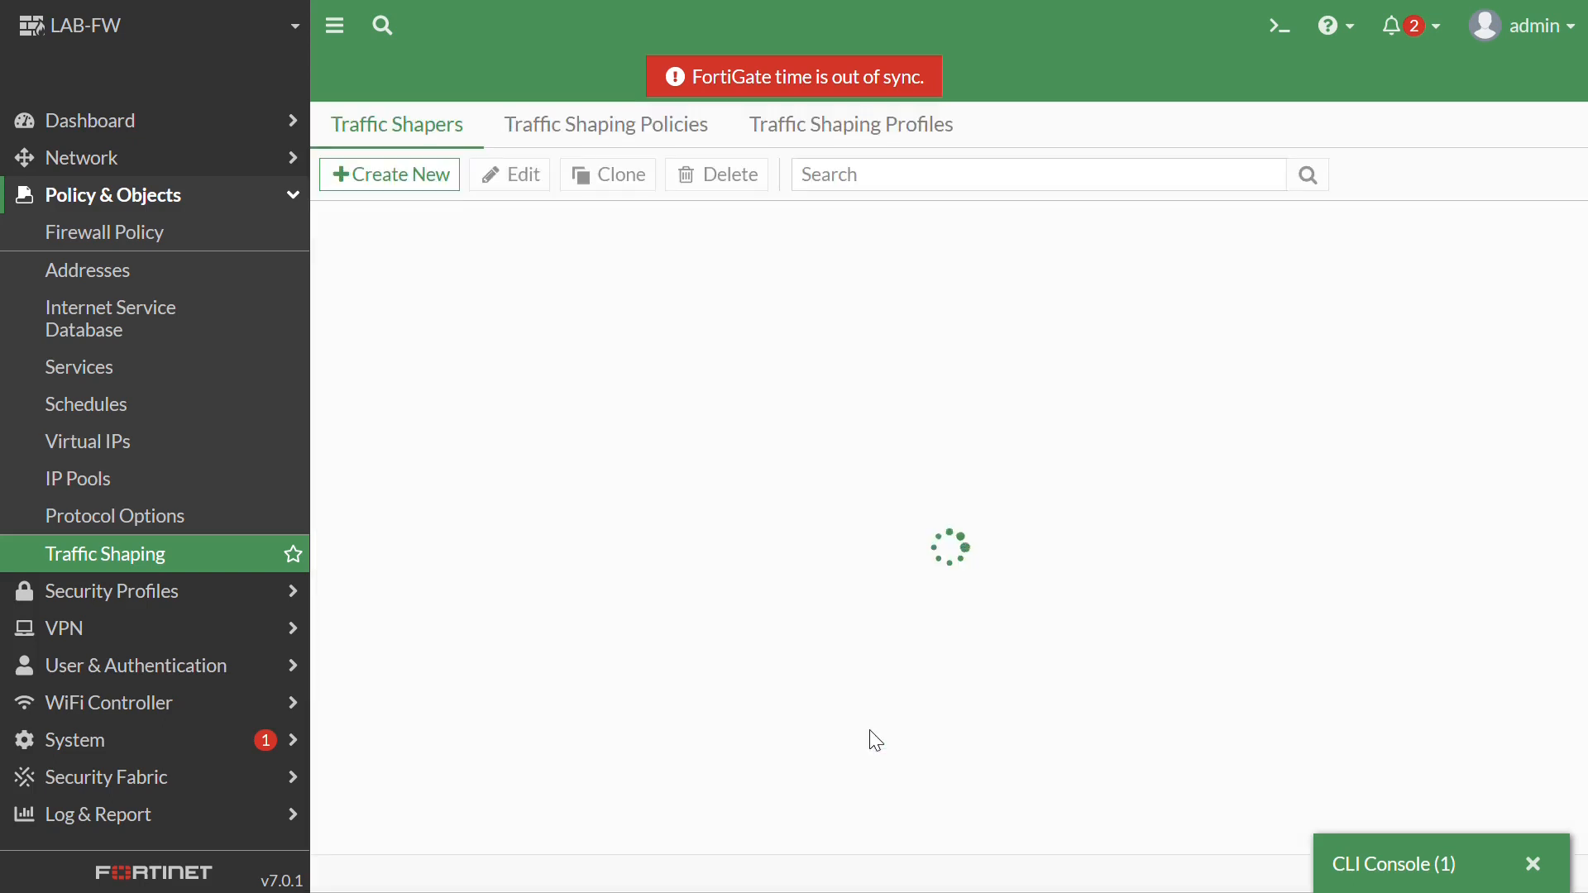
Step: Start a new traffic shaping policy named 5MB-PerIP with source and destination all and schedule always
{"action": "left_click", "coordinate": [618, 144]}
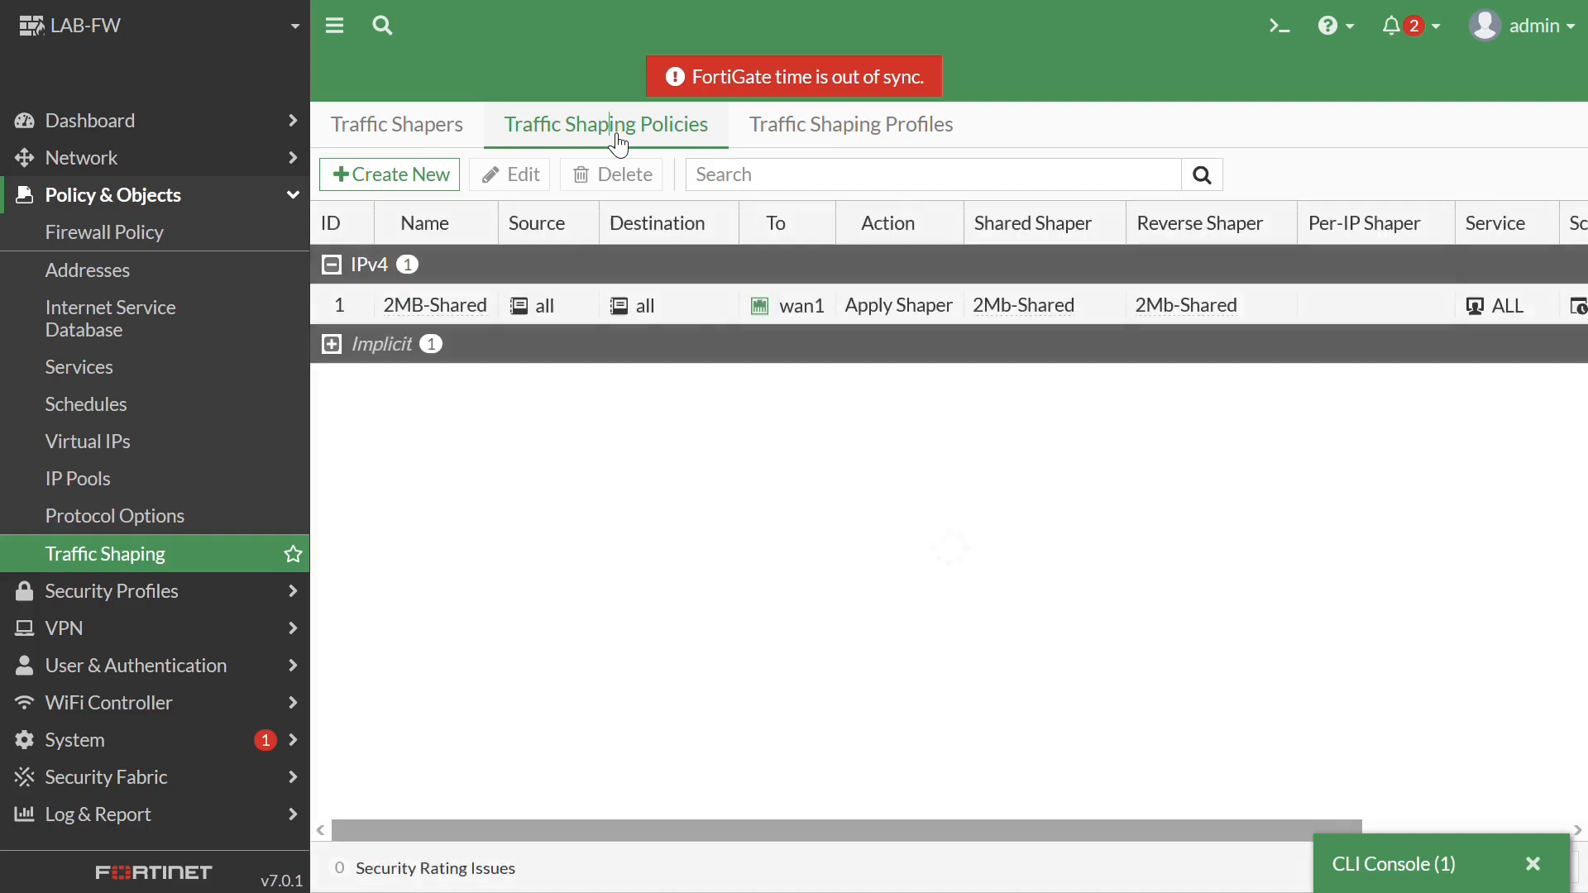
{"action": "left_click", "coordinate": [365, 178]}
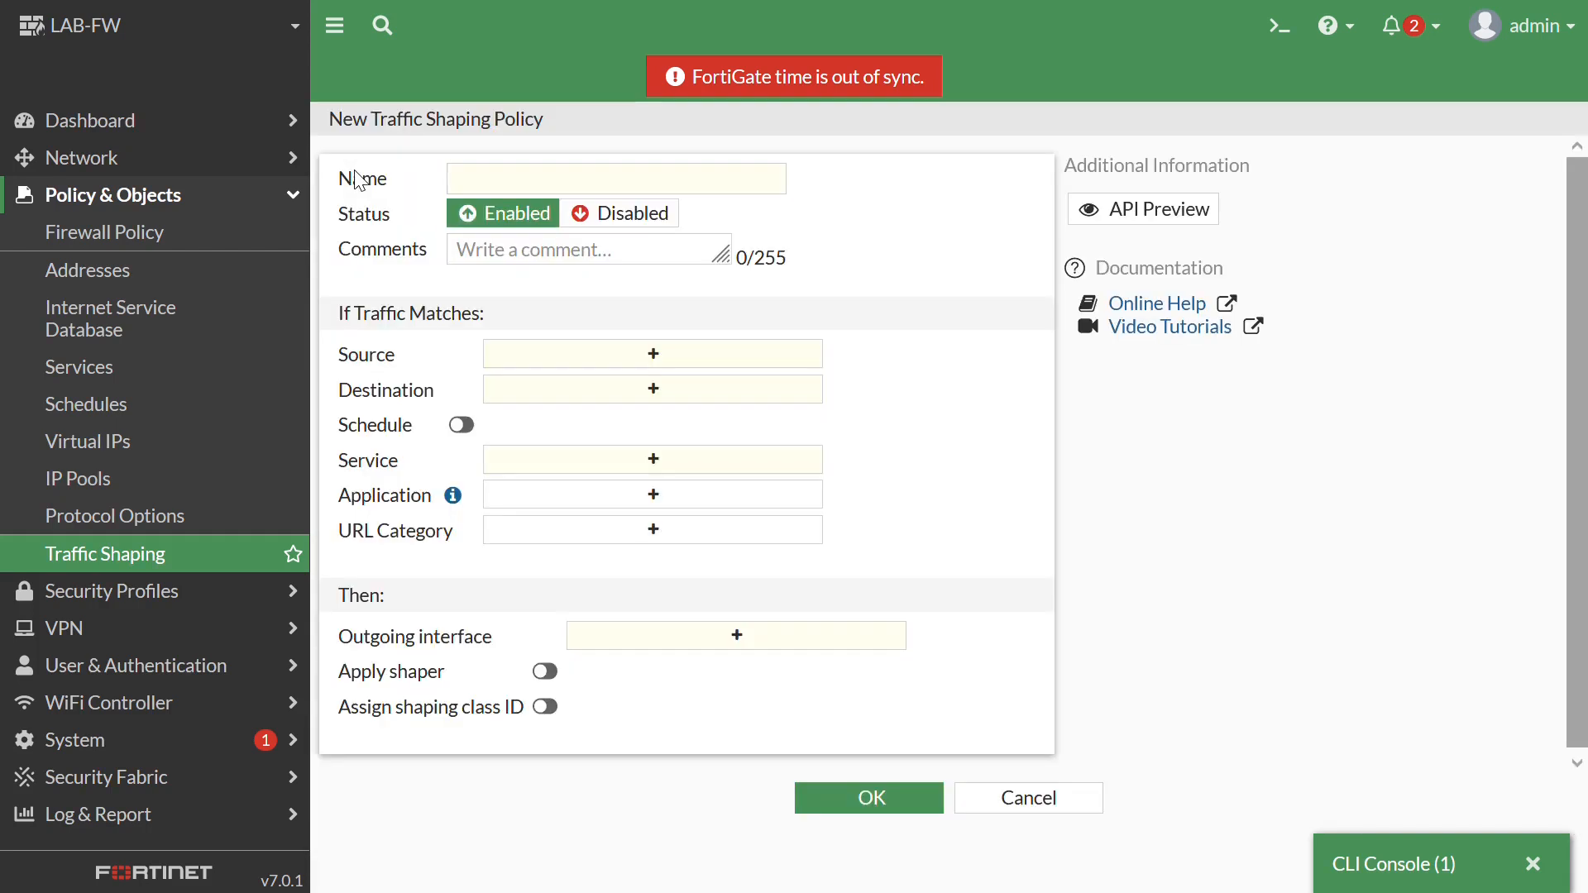
{"action": "left_click", "coordinate": [526, 190]}
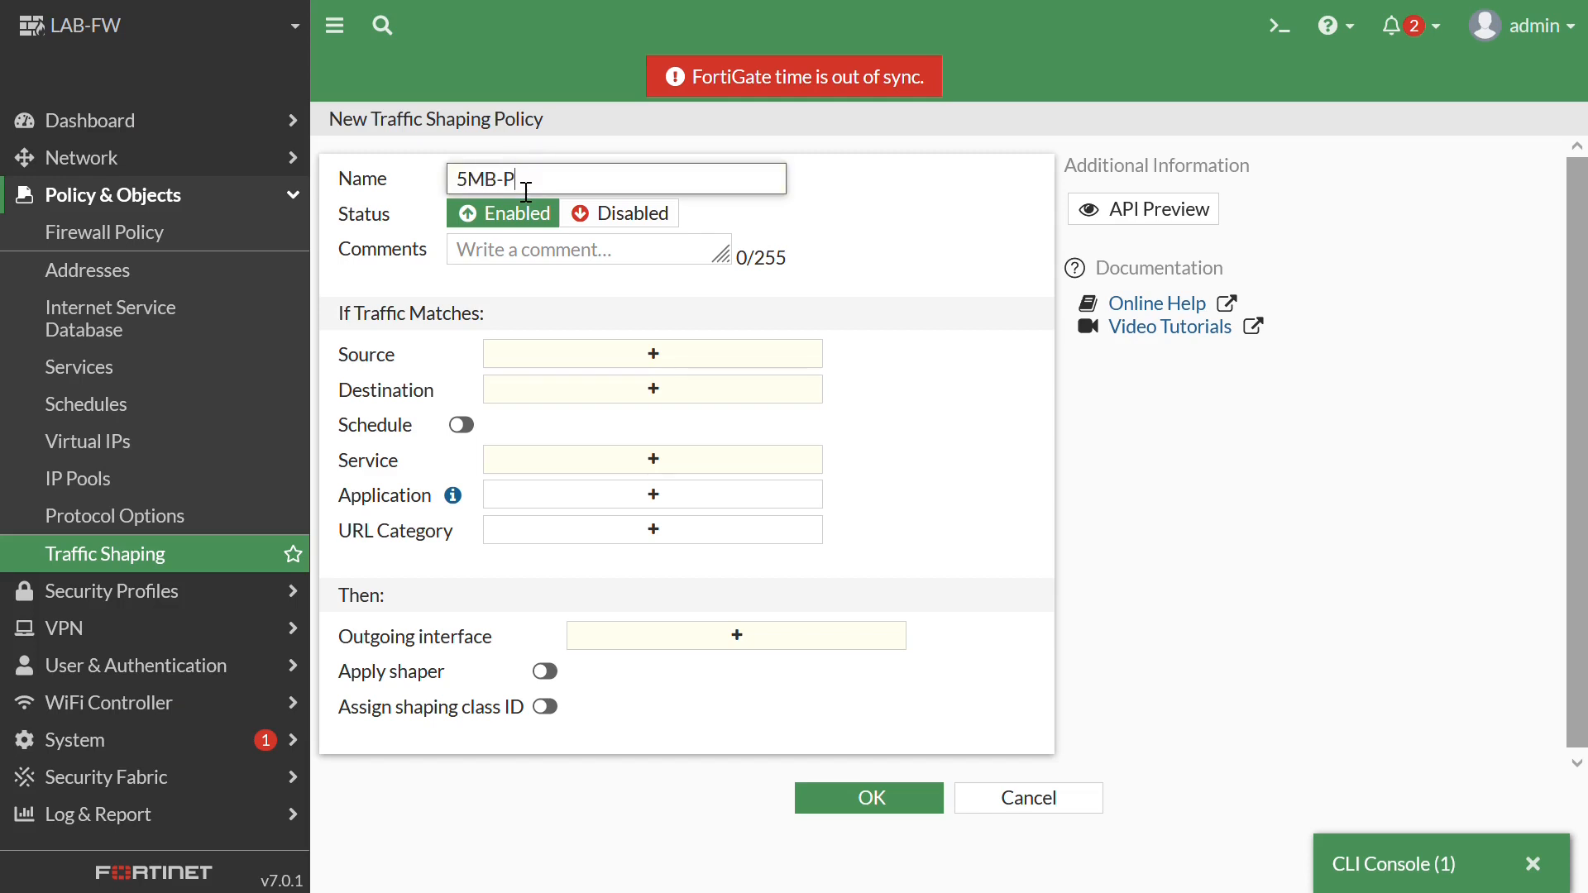
{"action": "left_click", "coordinate": [569, 355]}
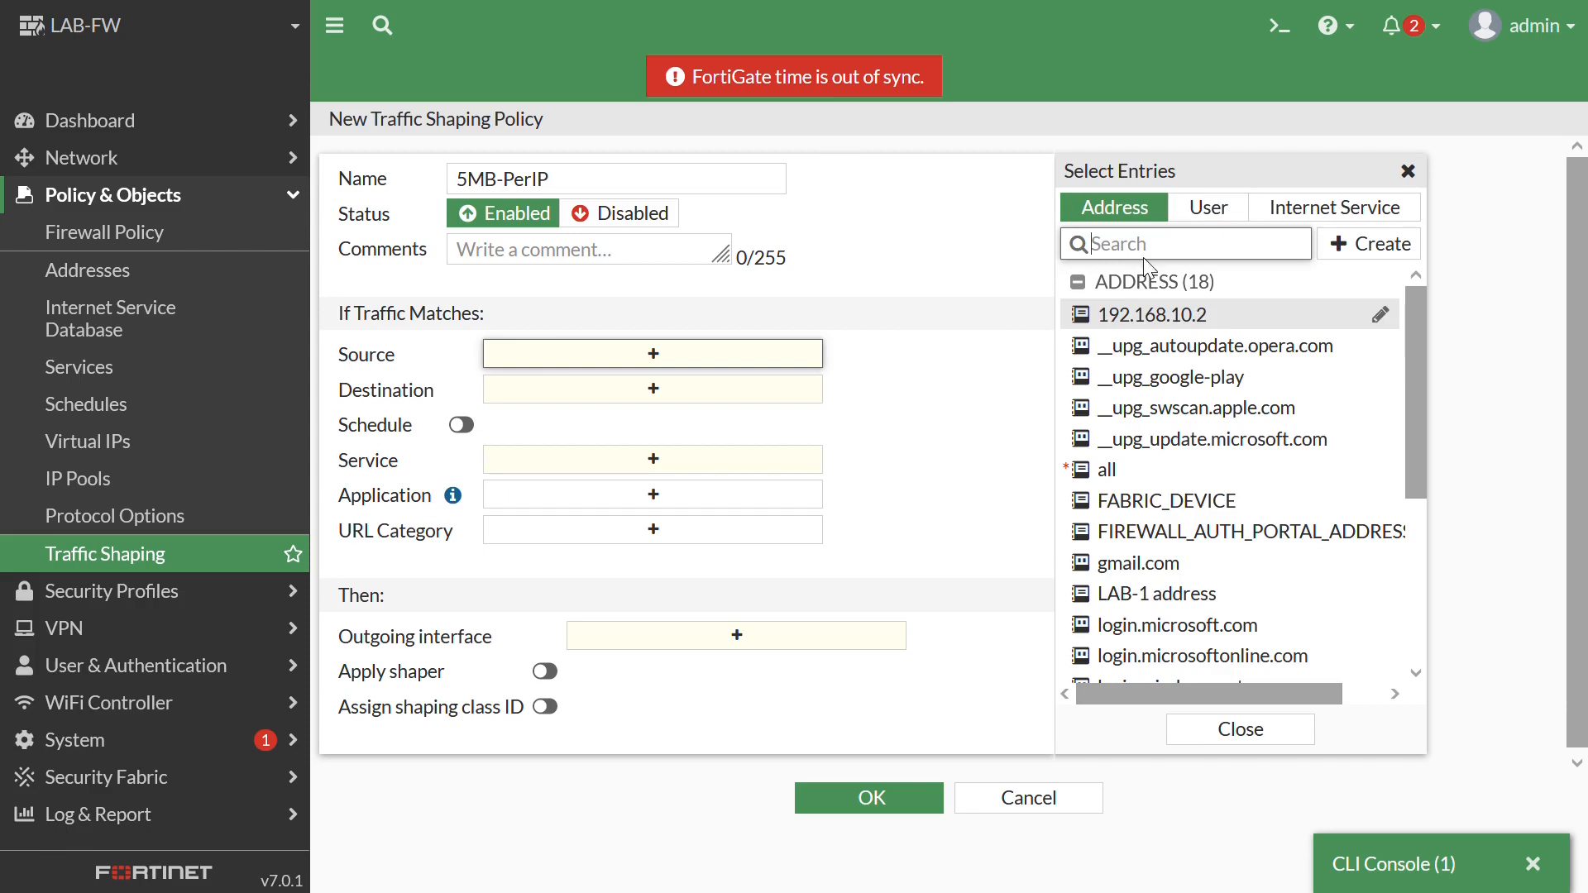
{"action": "left_click", "coordinate": [1144, 467]}
{"action": "left_click", "coordinate": [678, 415]}
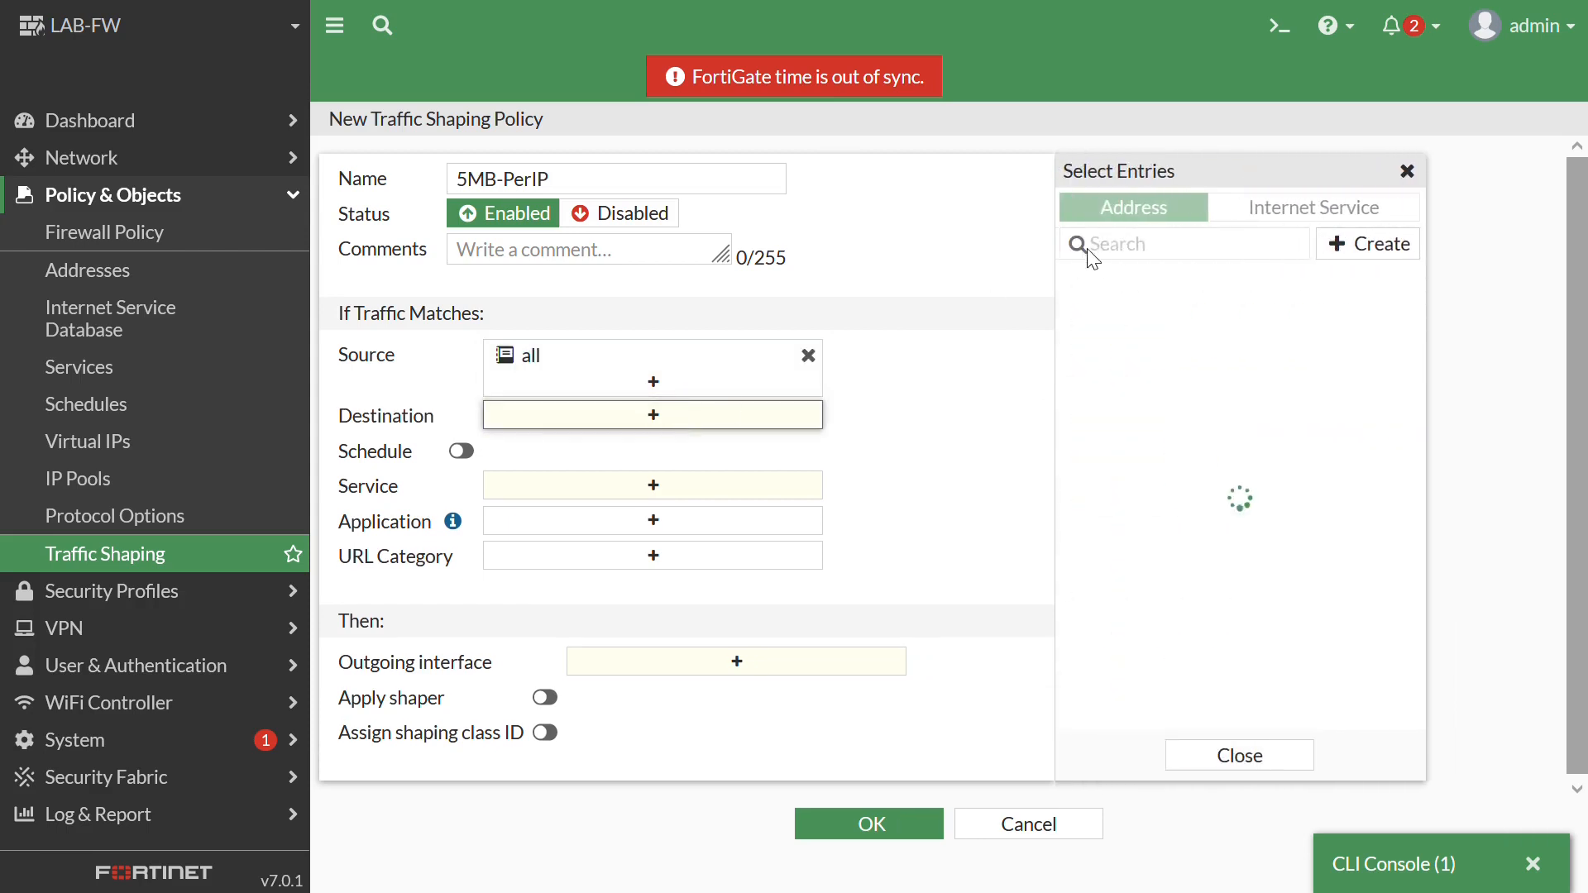
{"action": "left_click", "coordinate": [1135, 478]}
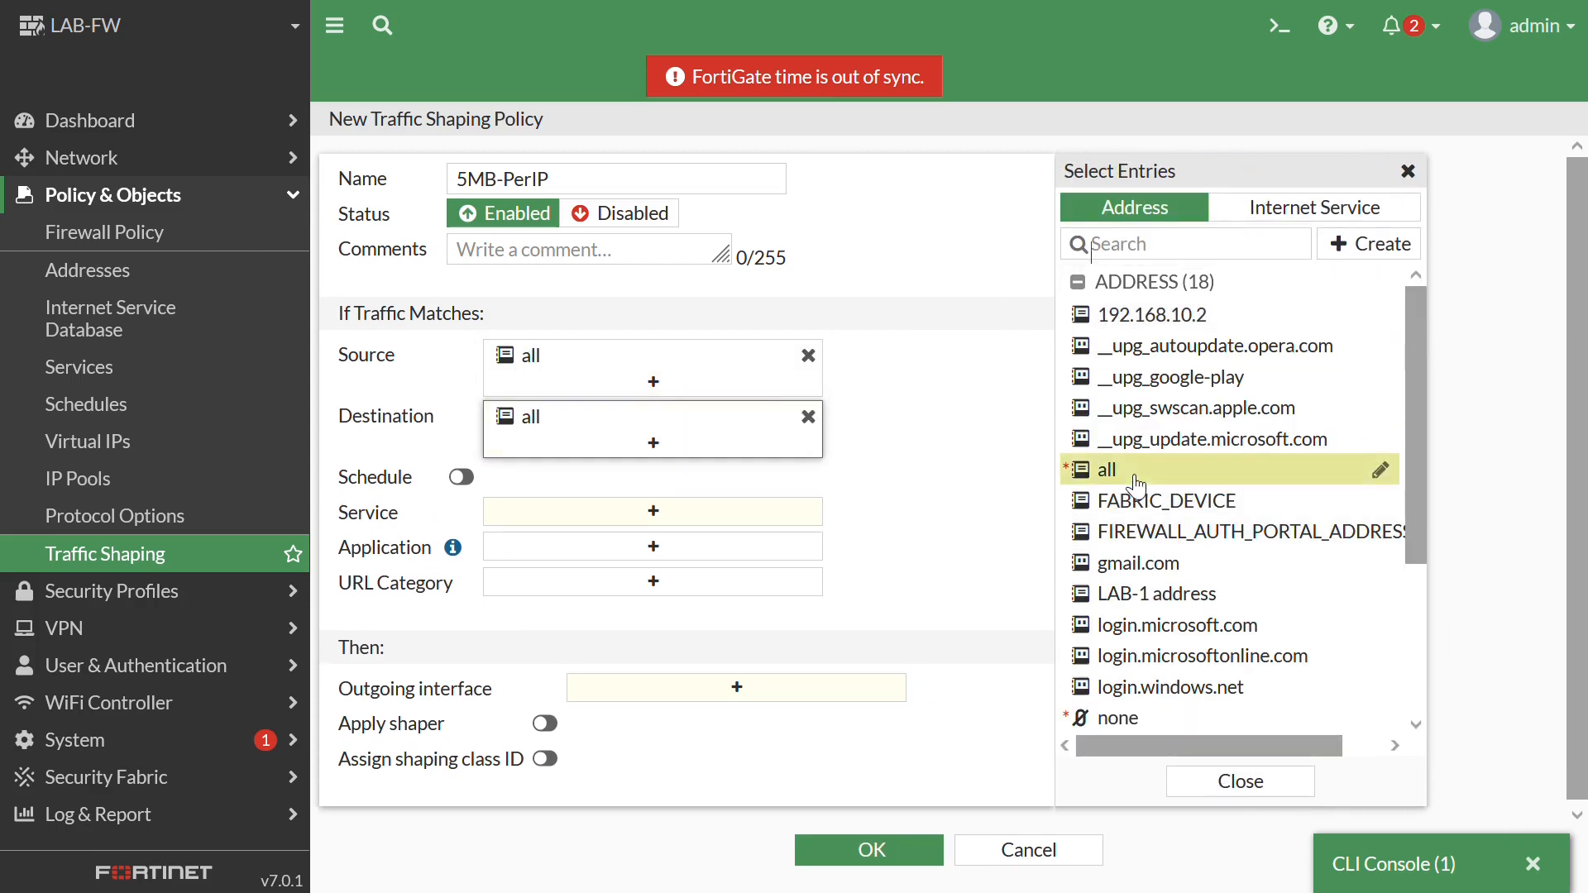
{"action": "left_click", "coordinate": [469, 477]}
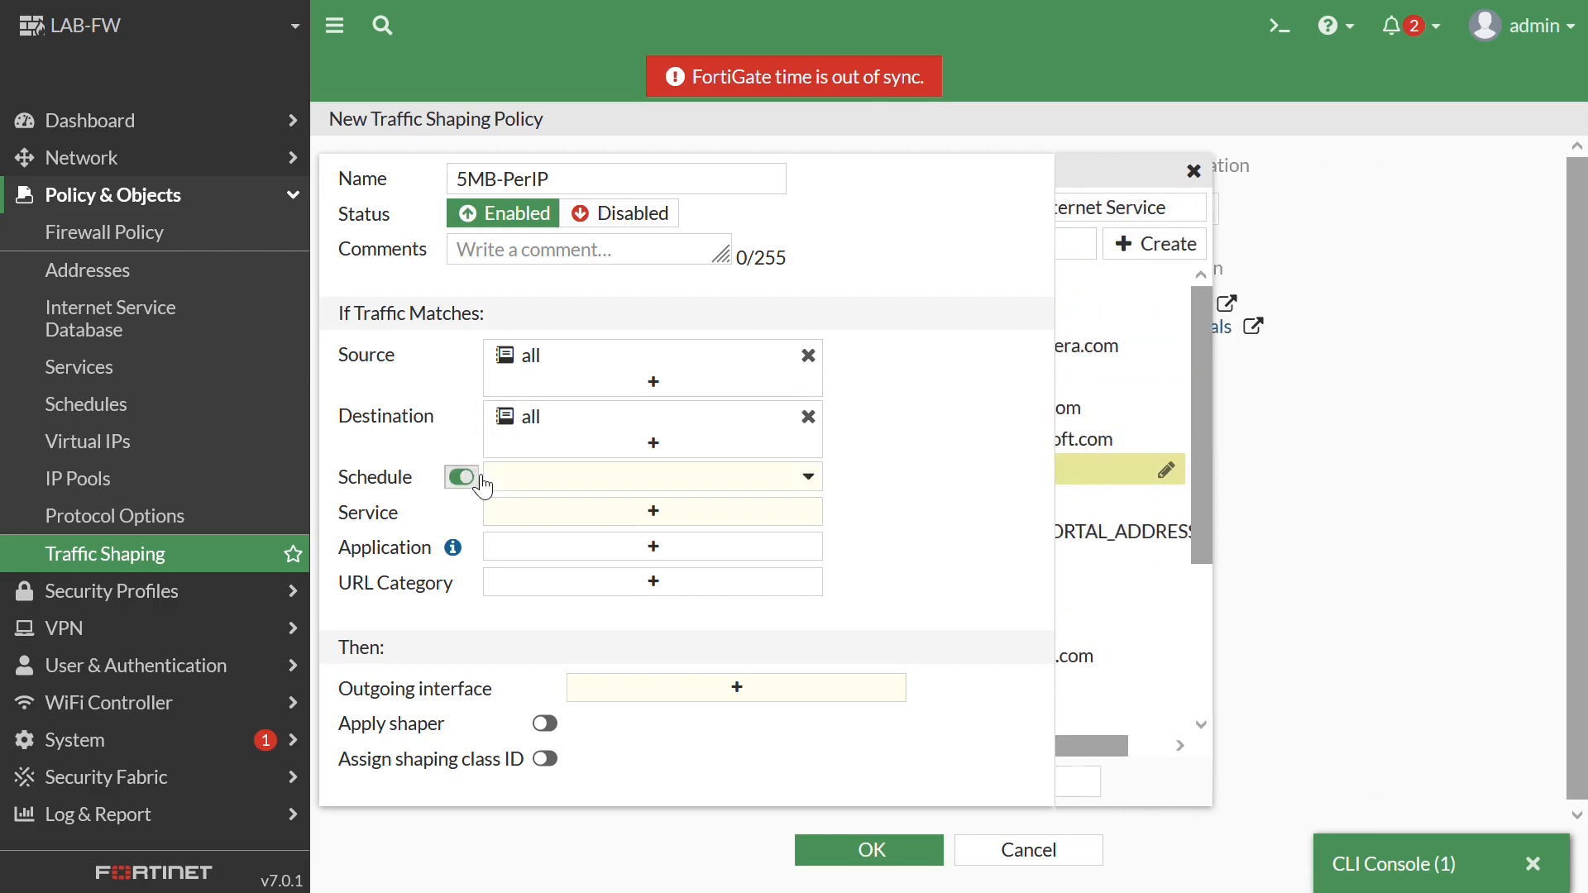
{"action": "left_click", "coordinate": [534, 478]}
{"action": "left_click", "coordinate": [536, 579]}
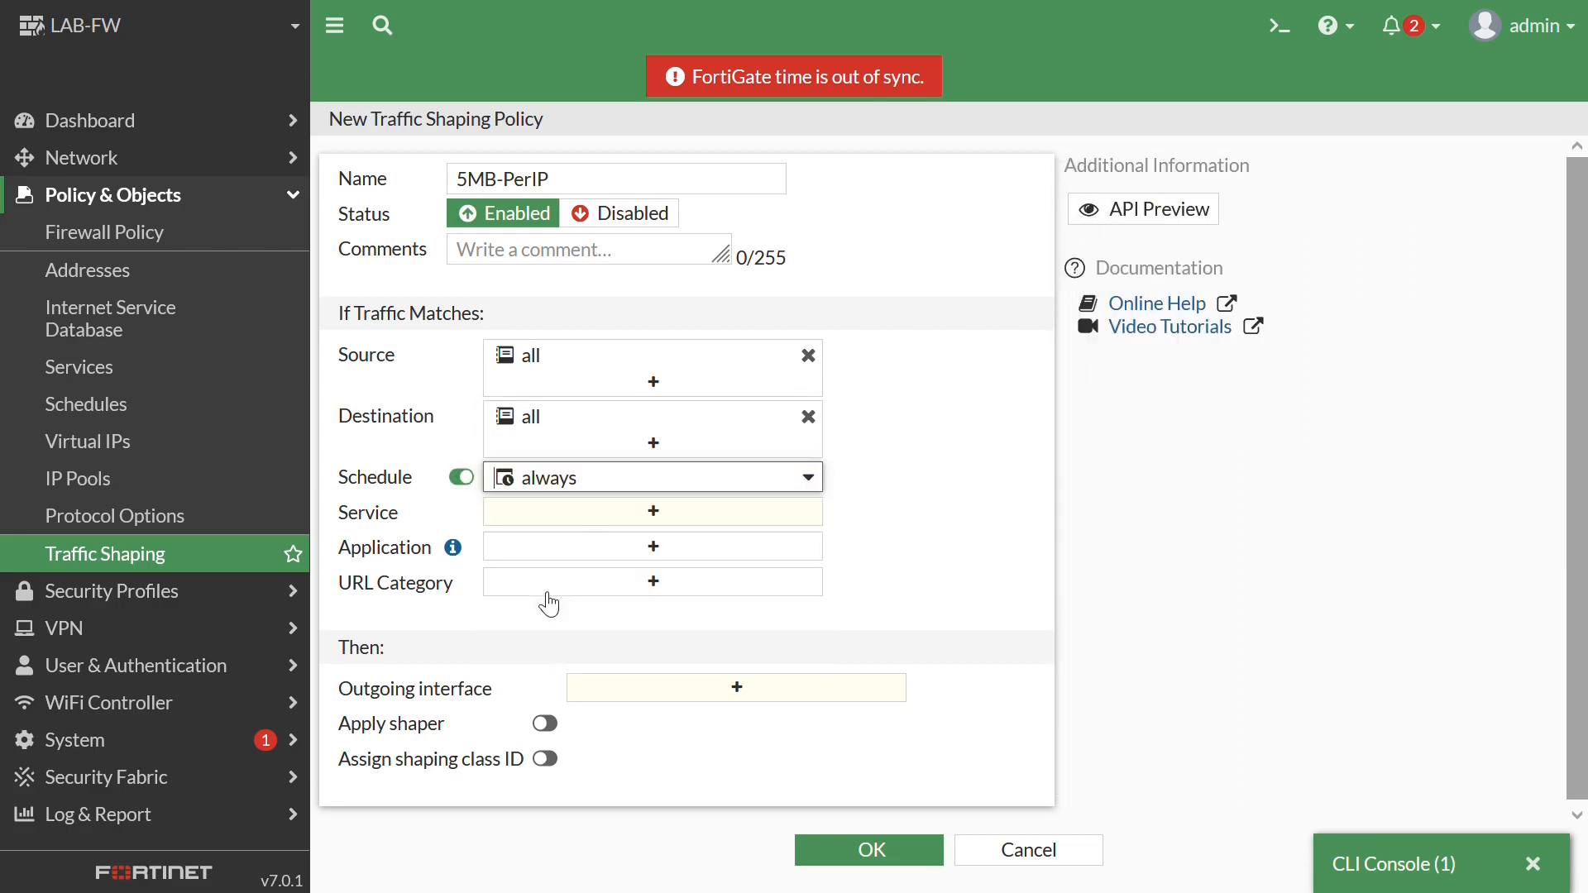
Step: Set the policy's service to ALL and its outgoing interface to wan1
{"action": "left_click", "coordinate": [581, 519]}
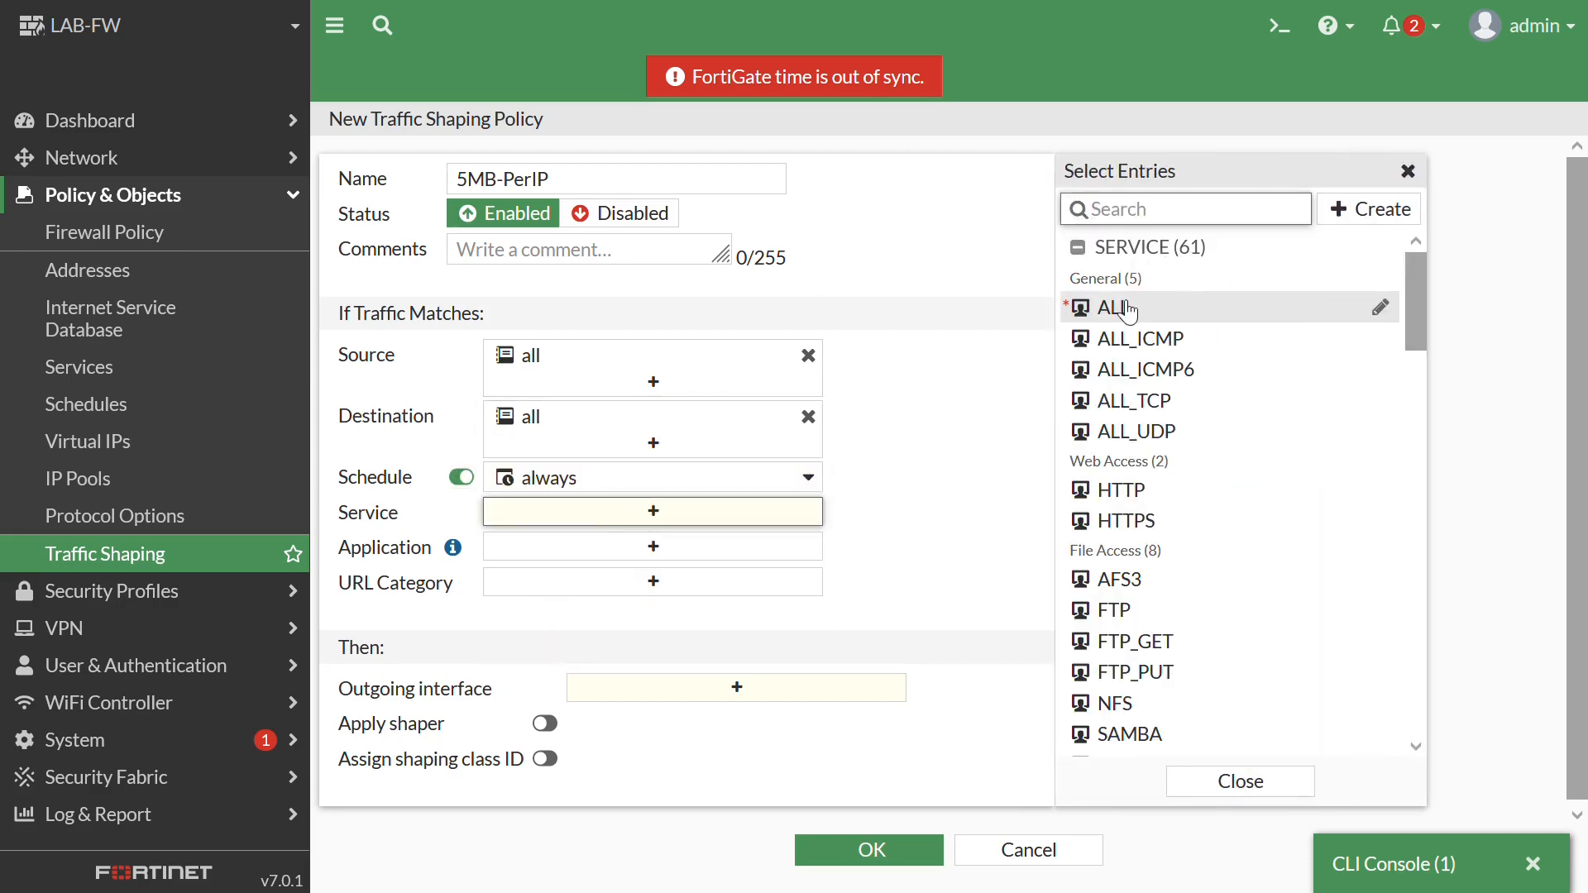
{"action": "left_click", "coordinate": [1128, 311]}
{"action": "left_click", "coordinate": [550, 575]}
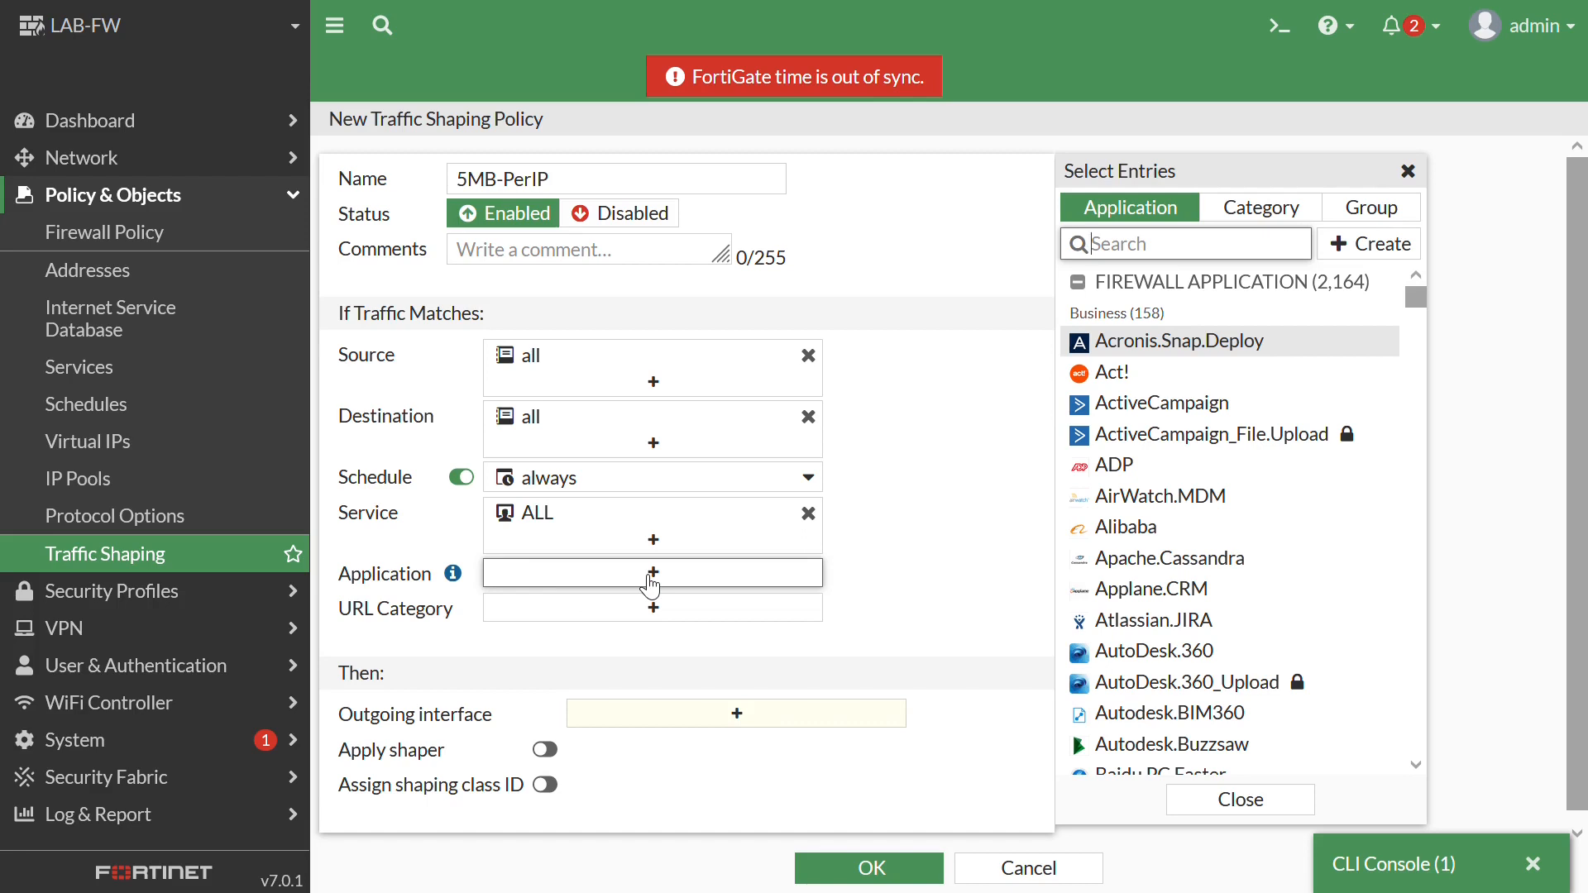
{"action": "left_click", "coordinate": [687, 608]}
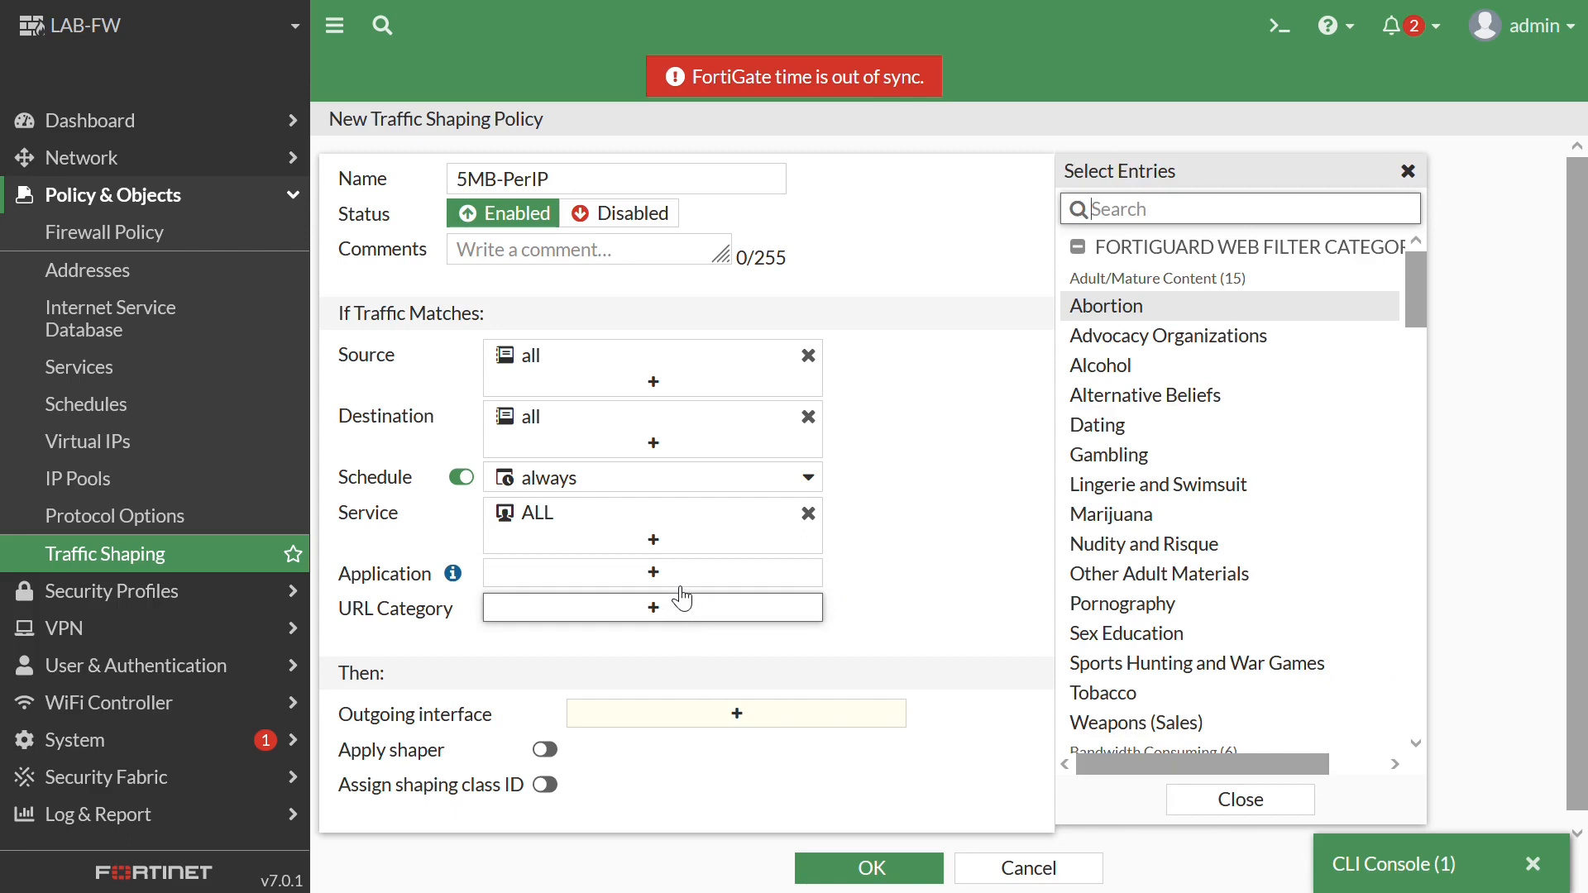
{"action": "left_click", "coordinate": [683, 582]}
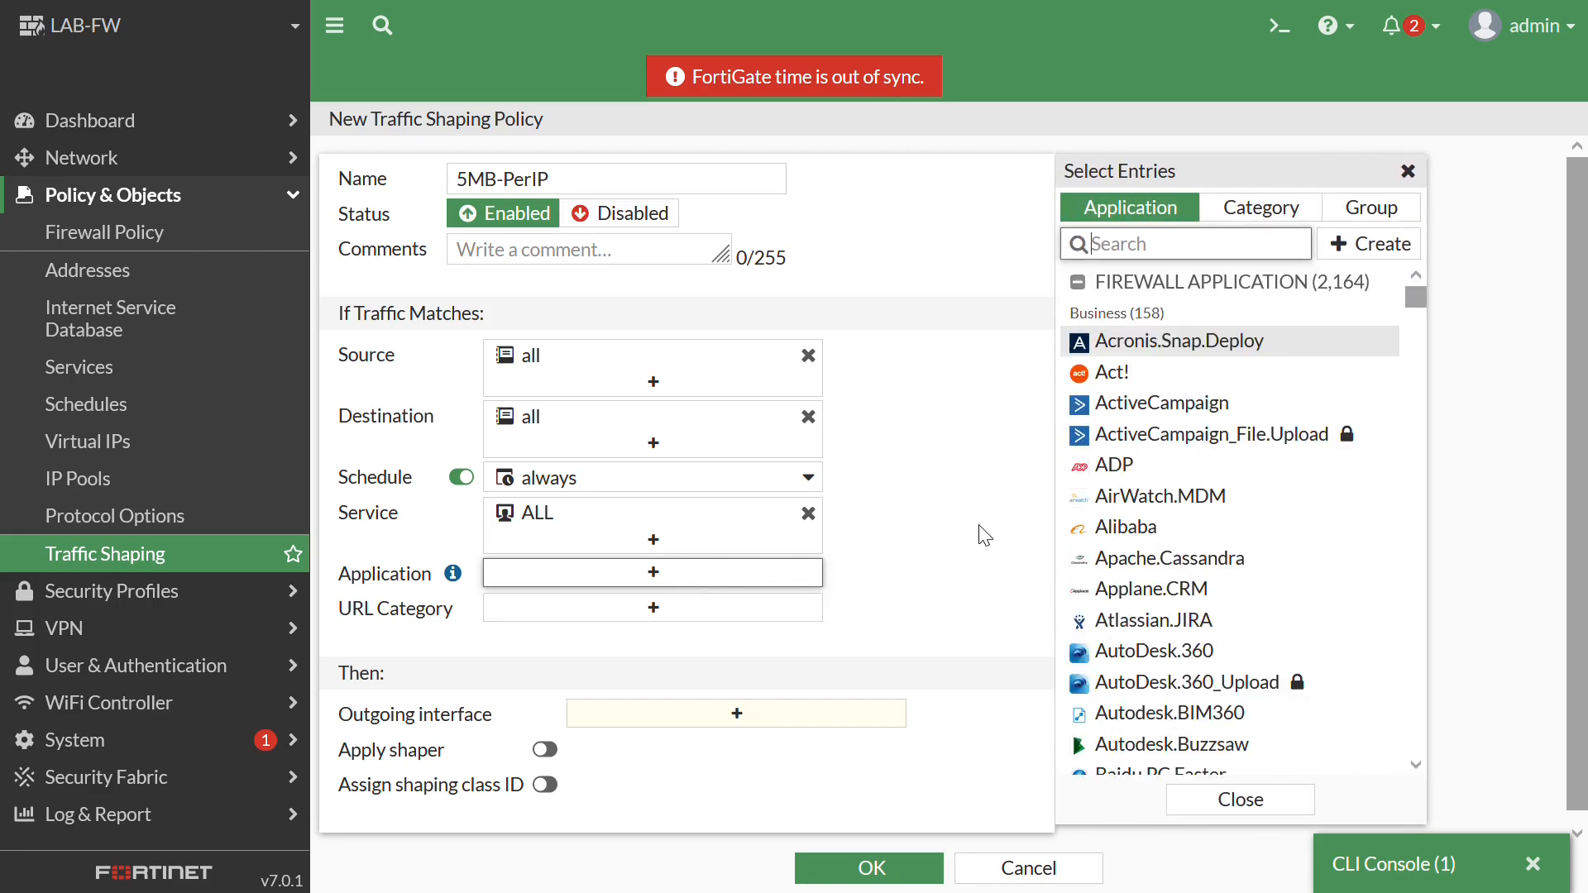
{"action": "scroll", "coordinate": [1560, 511], "scroll_direction": "down", "scroll_amount": 1}
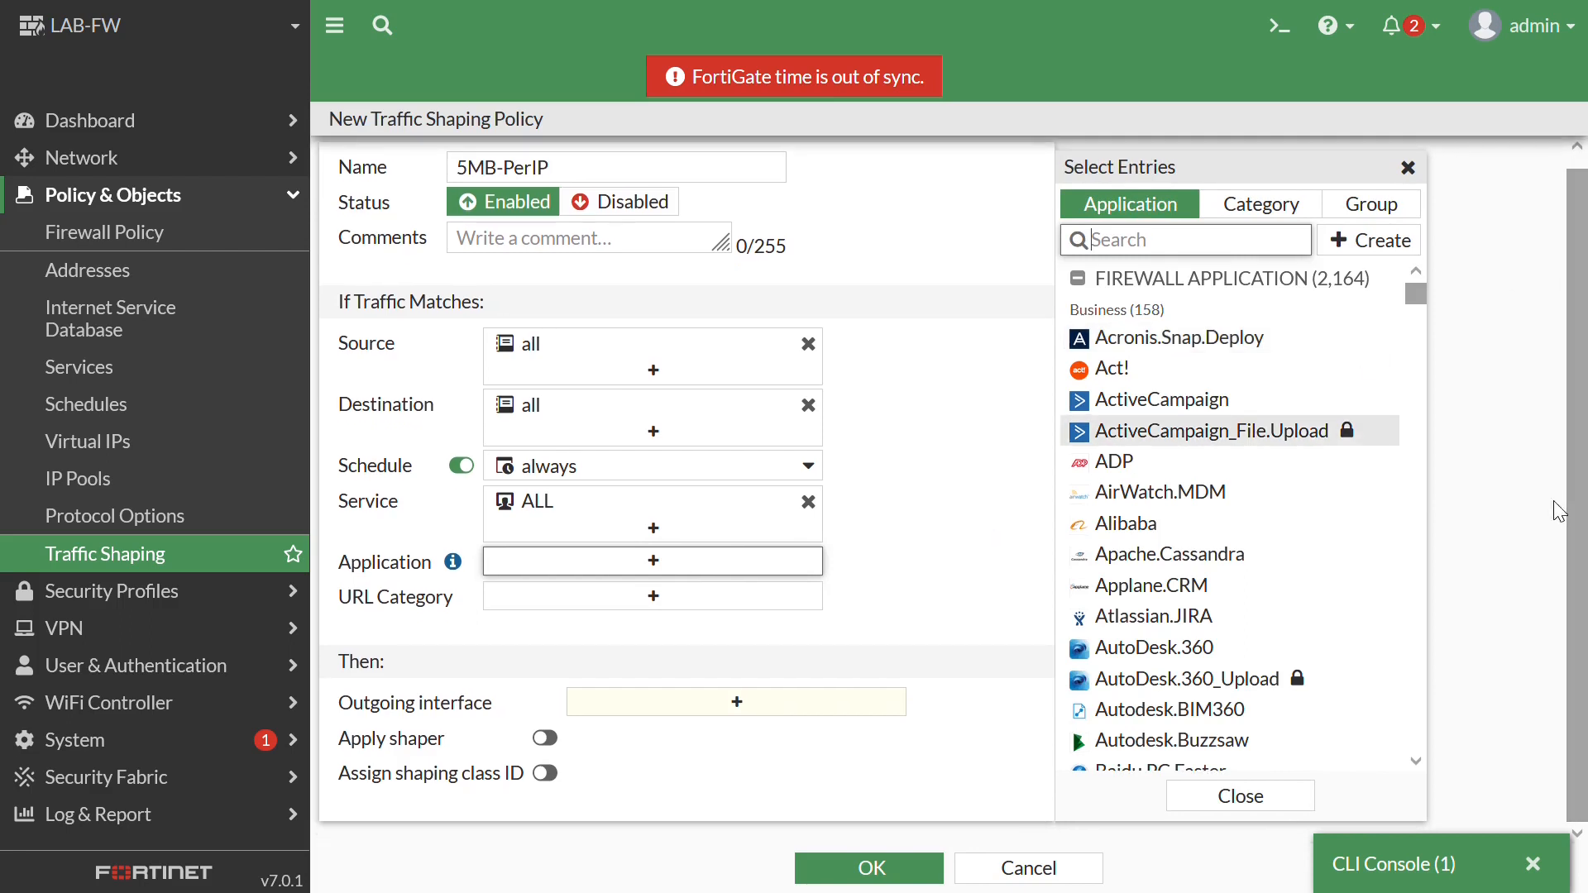
{"action": "left_click", "coordinate": [670, 716]}
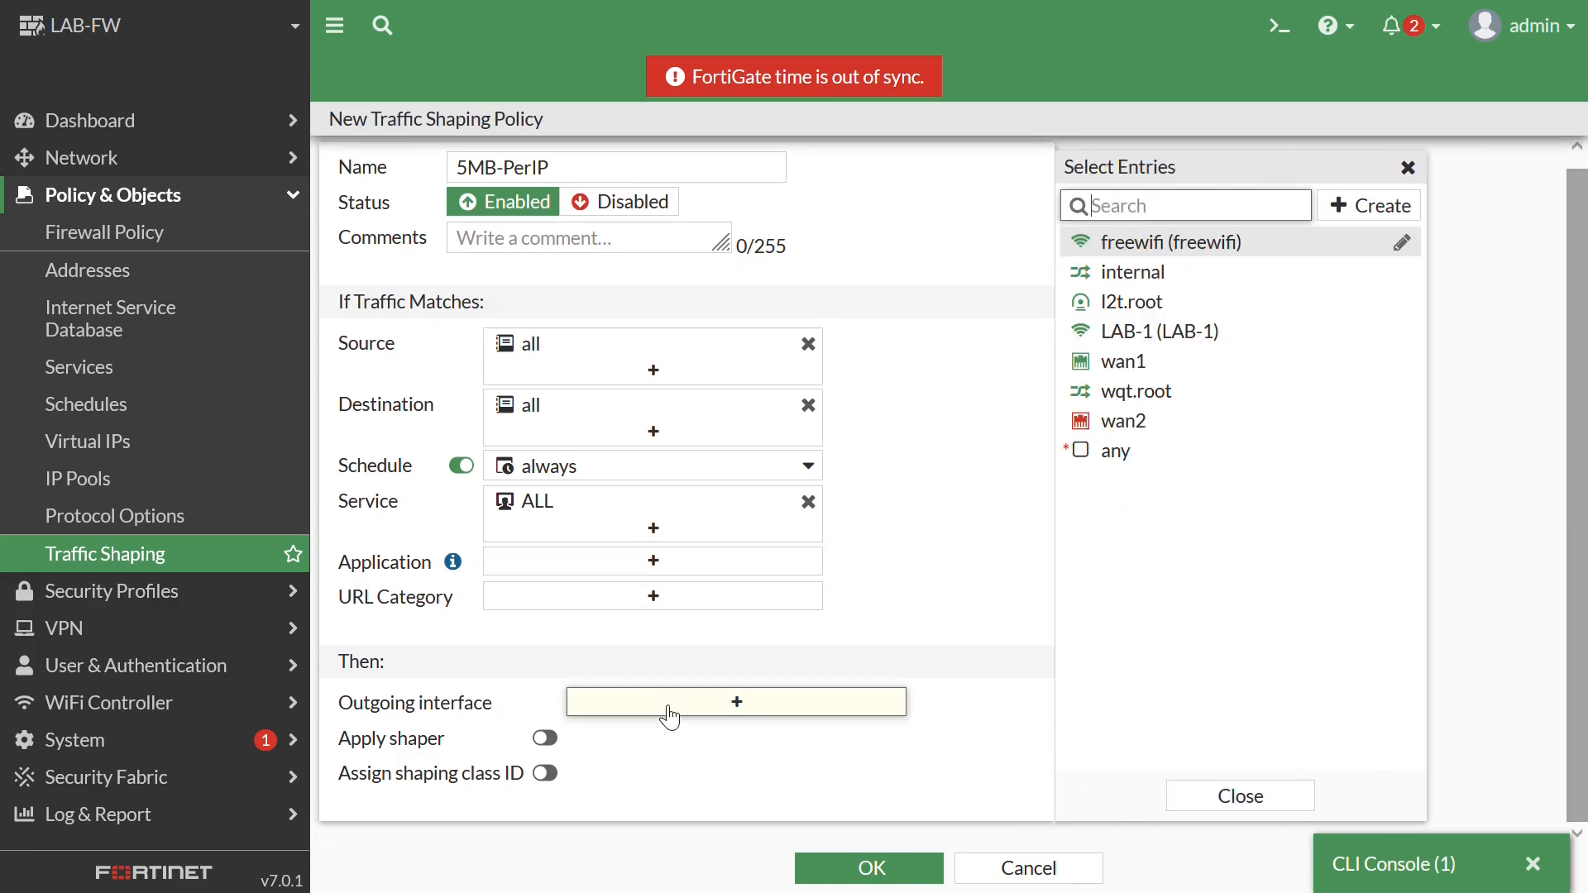
{"action": "left_click", "coordinate": [1132, 374]}
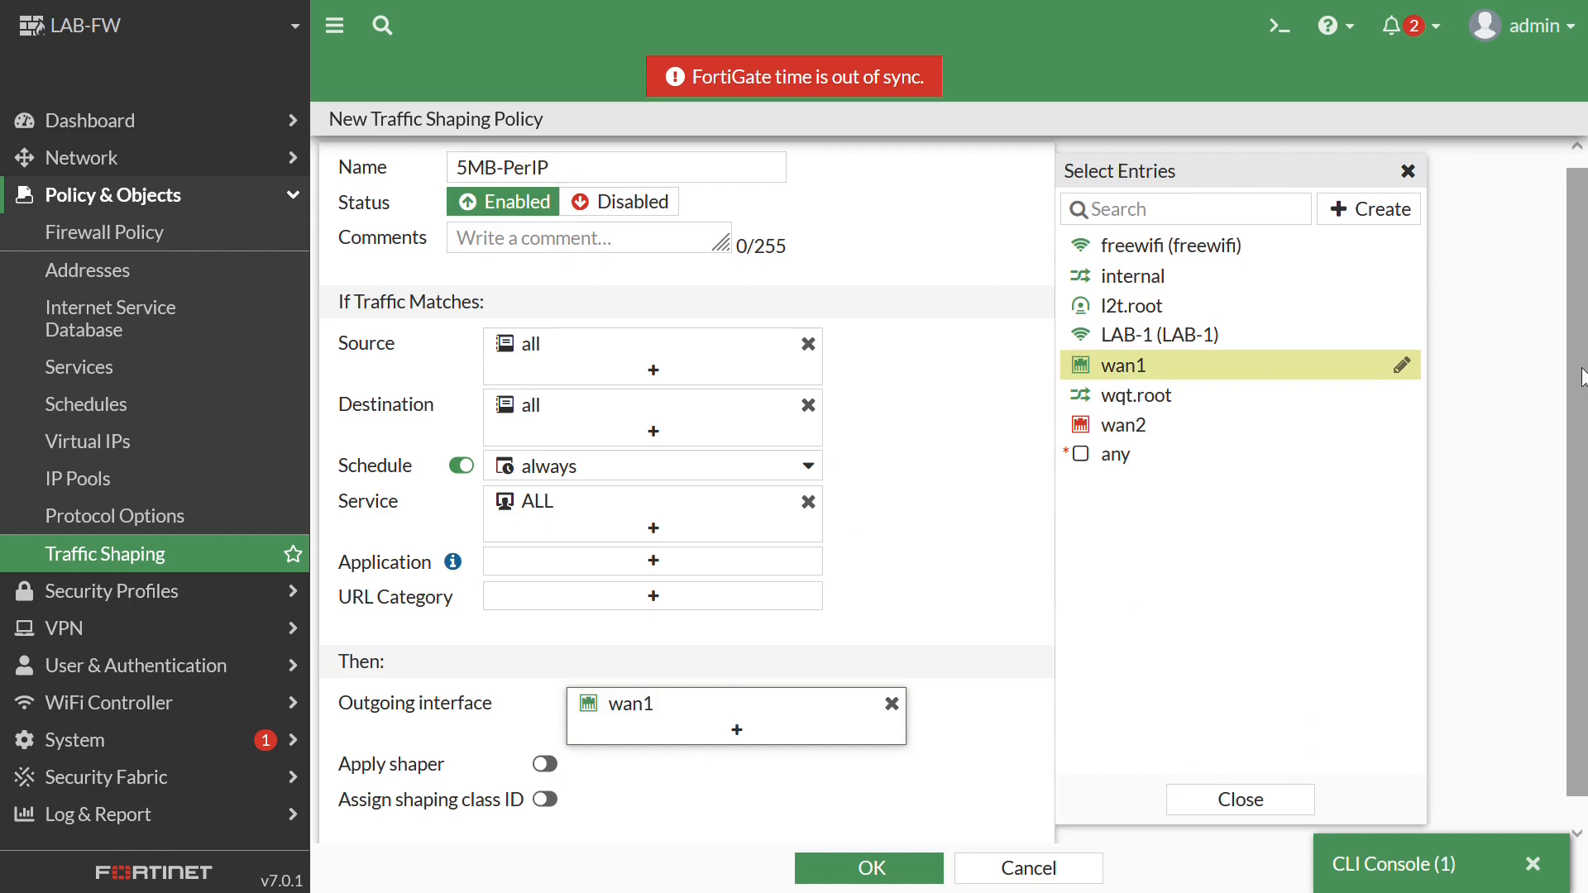
Step: Enable Apply shaper with the Per-IP shaper 5Mb and save the policy
{"action": "scroll", "coordinate": [1562, 678], "scroll_direction": "down", "scroll_amount": 1}
{"action": "left_click", "coordinate": [545, 739]}
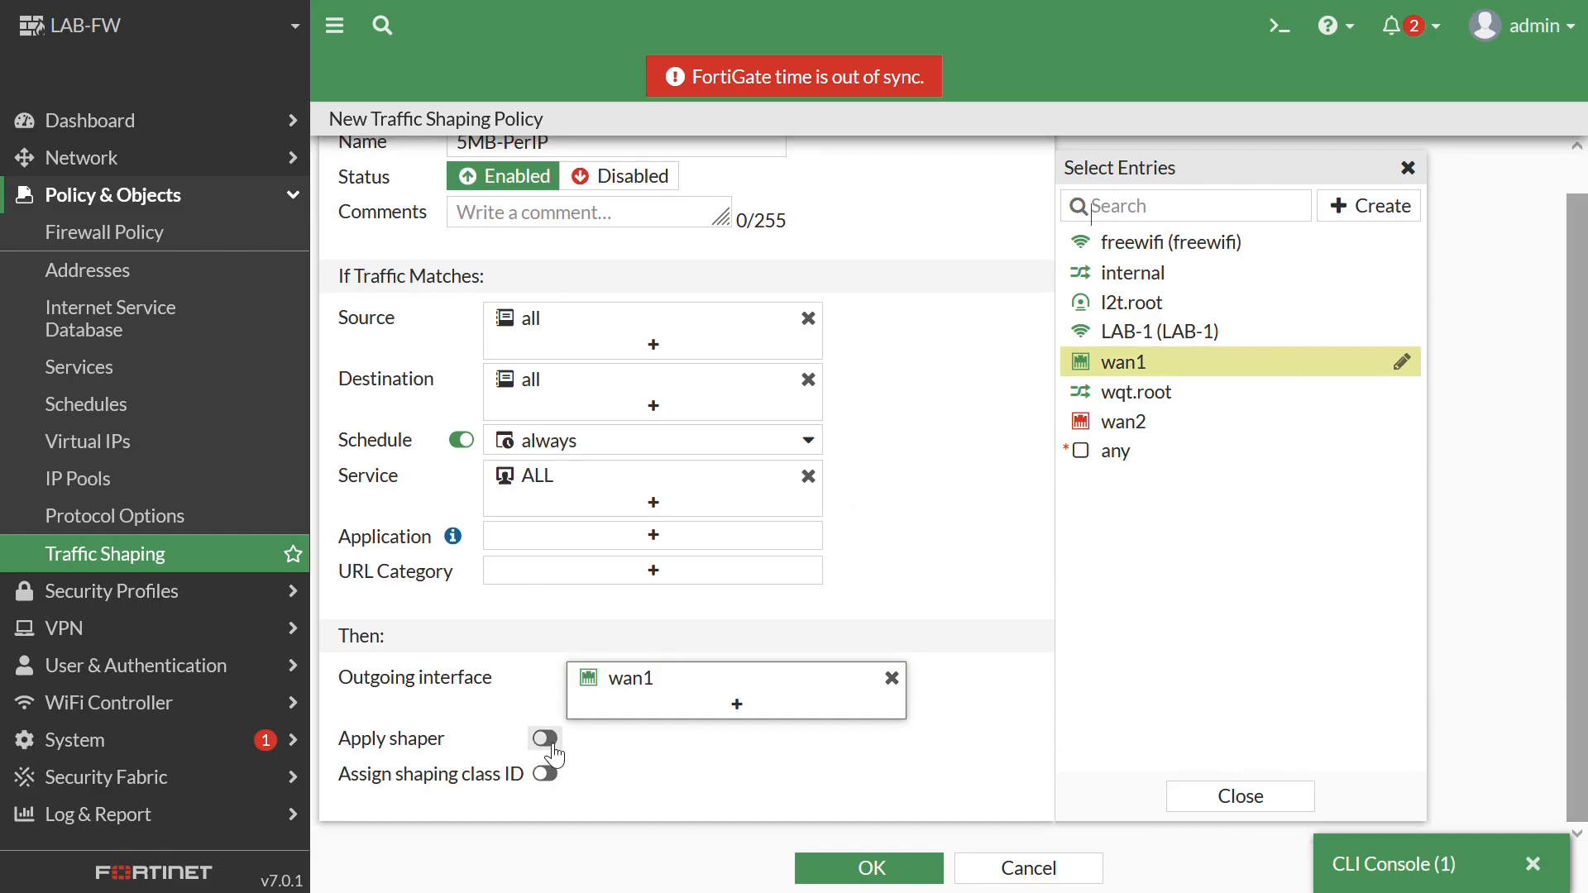
{"action": "scroll", "coordinate": [1584, 425], "scroll_direction": "down", "scroll_amount": 3}
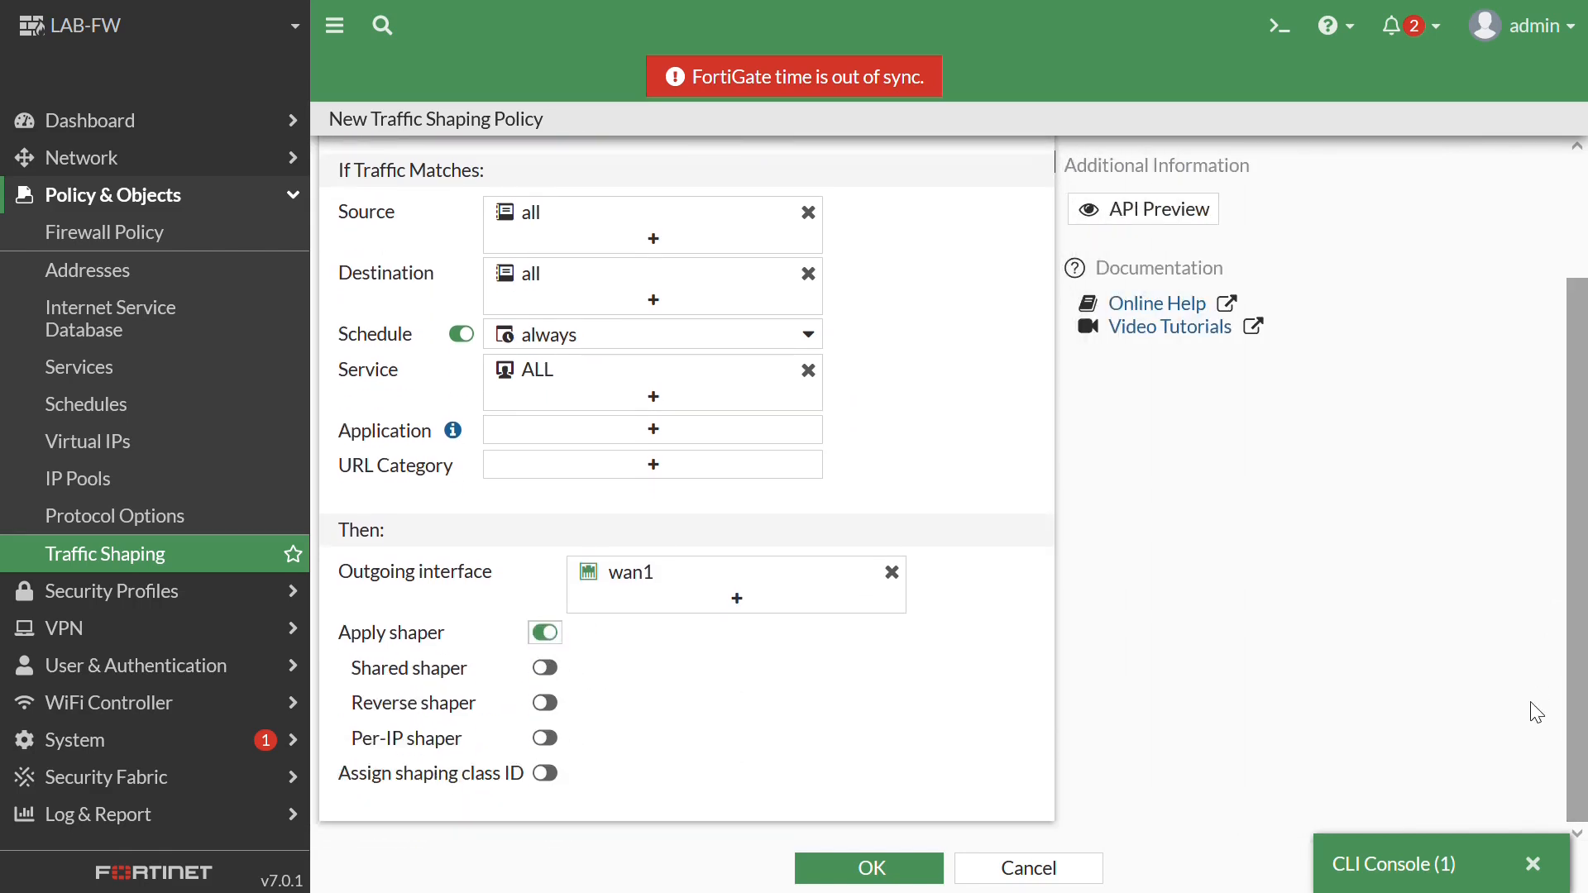
{"action": "left_click", "coordinate": [545, 737]}
{"action": "left_click", "coordinate": [679, 738]}
{"action": "left_click", "coordinate": [674, 807]}
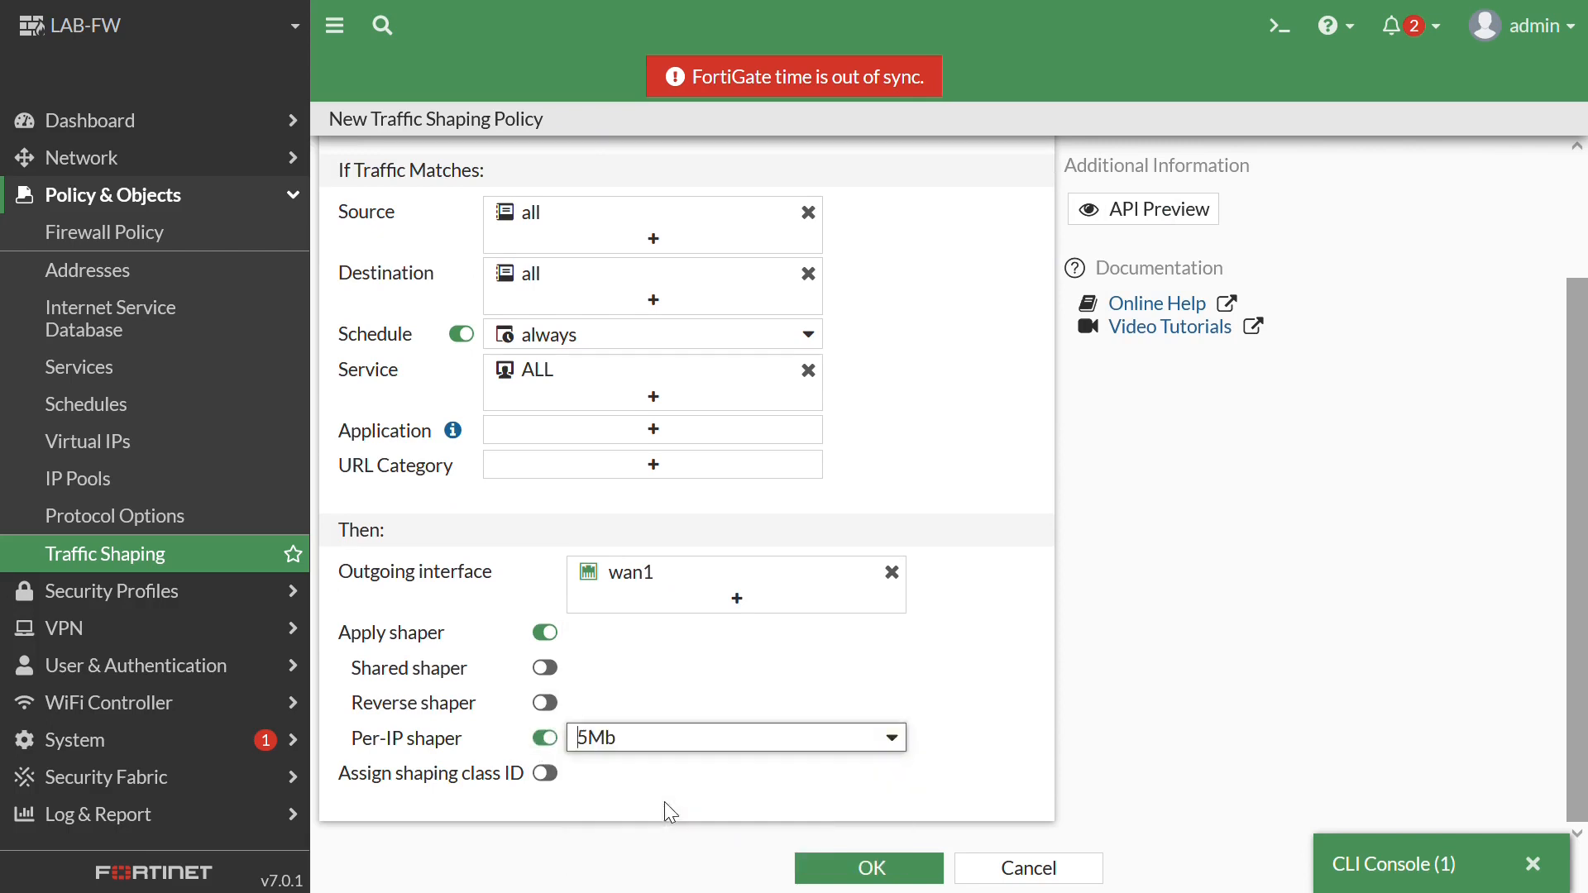
{"action": "left_click", "coordinate": [860, 868]}
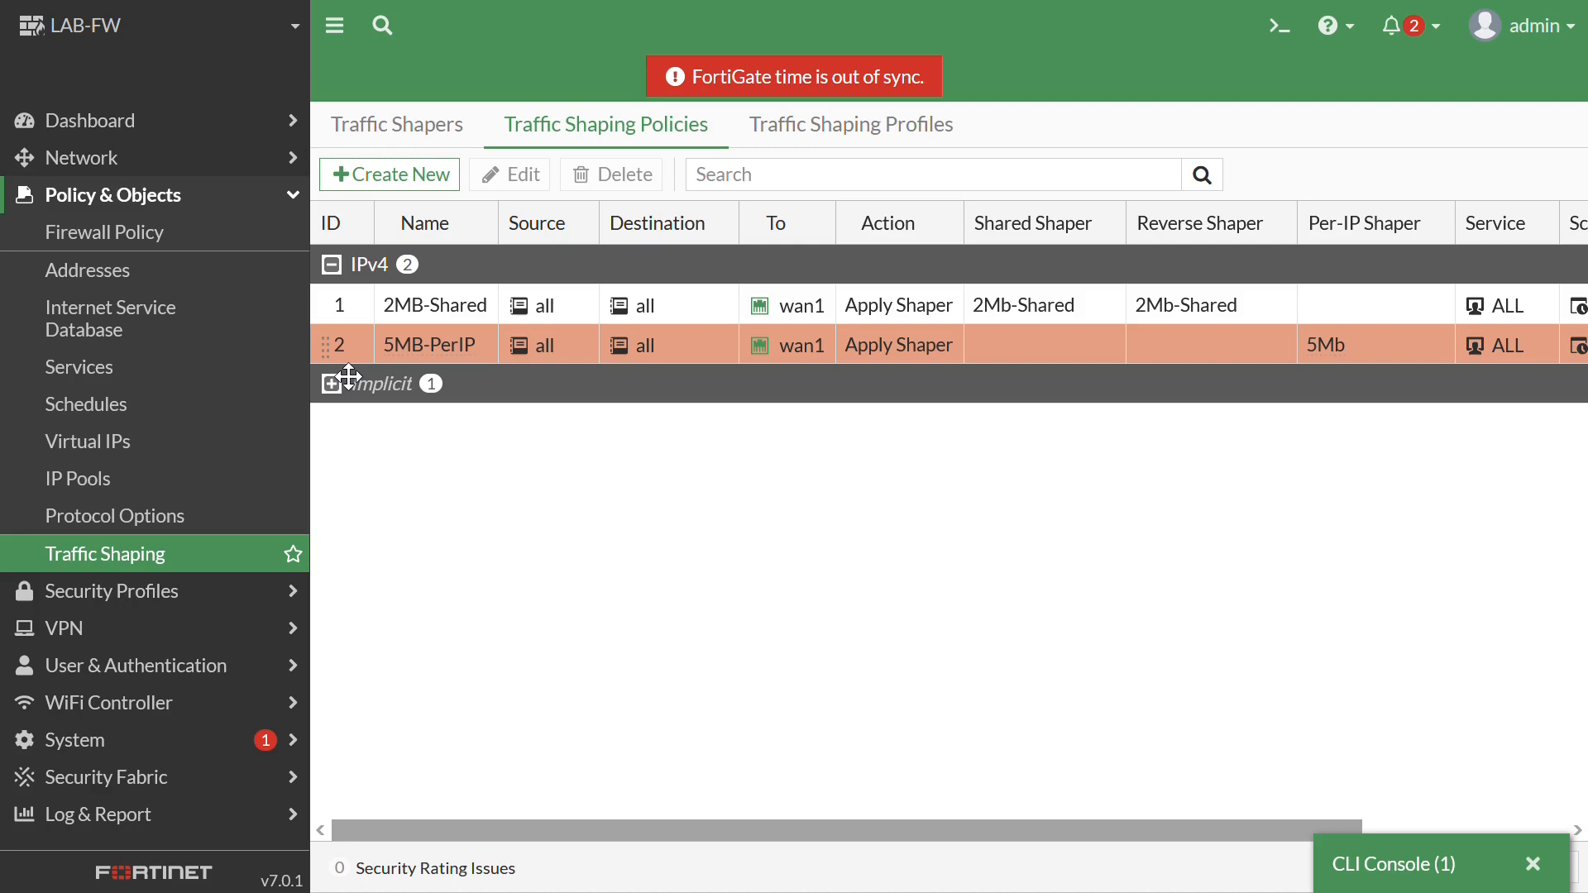
Step: Move the 5MB-PerIP policy above the 2MB-Shared policy and rerun the Fast.com speed test
{"action": "left_click_drag", "start_coordinate": [354, 365], "coordinate": [344, 319]}
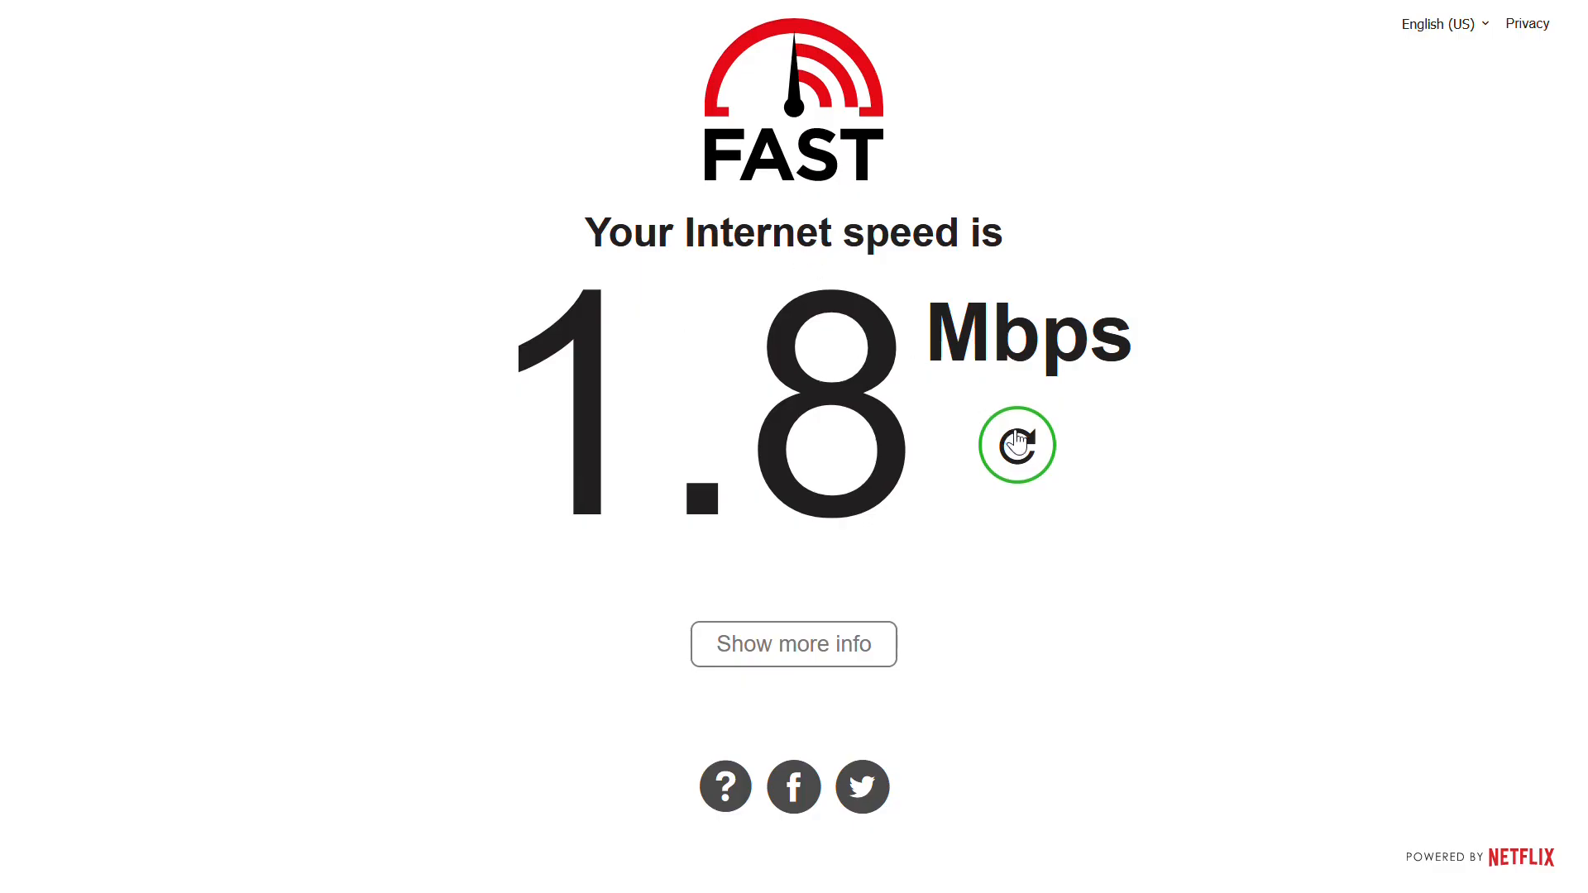
{"action": "left_click", "coordinate": [1017, 445]}
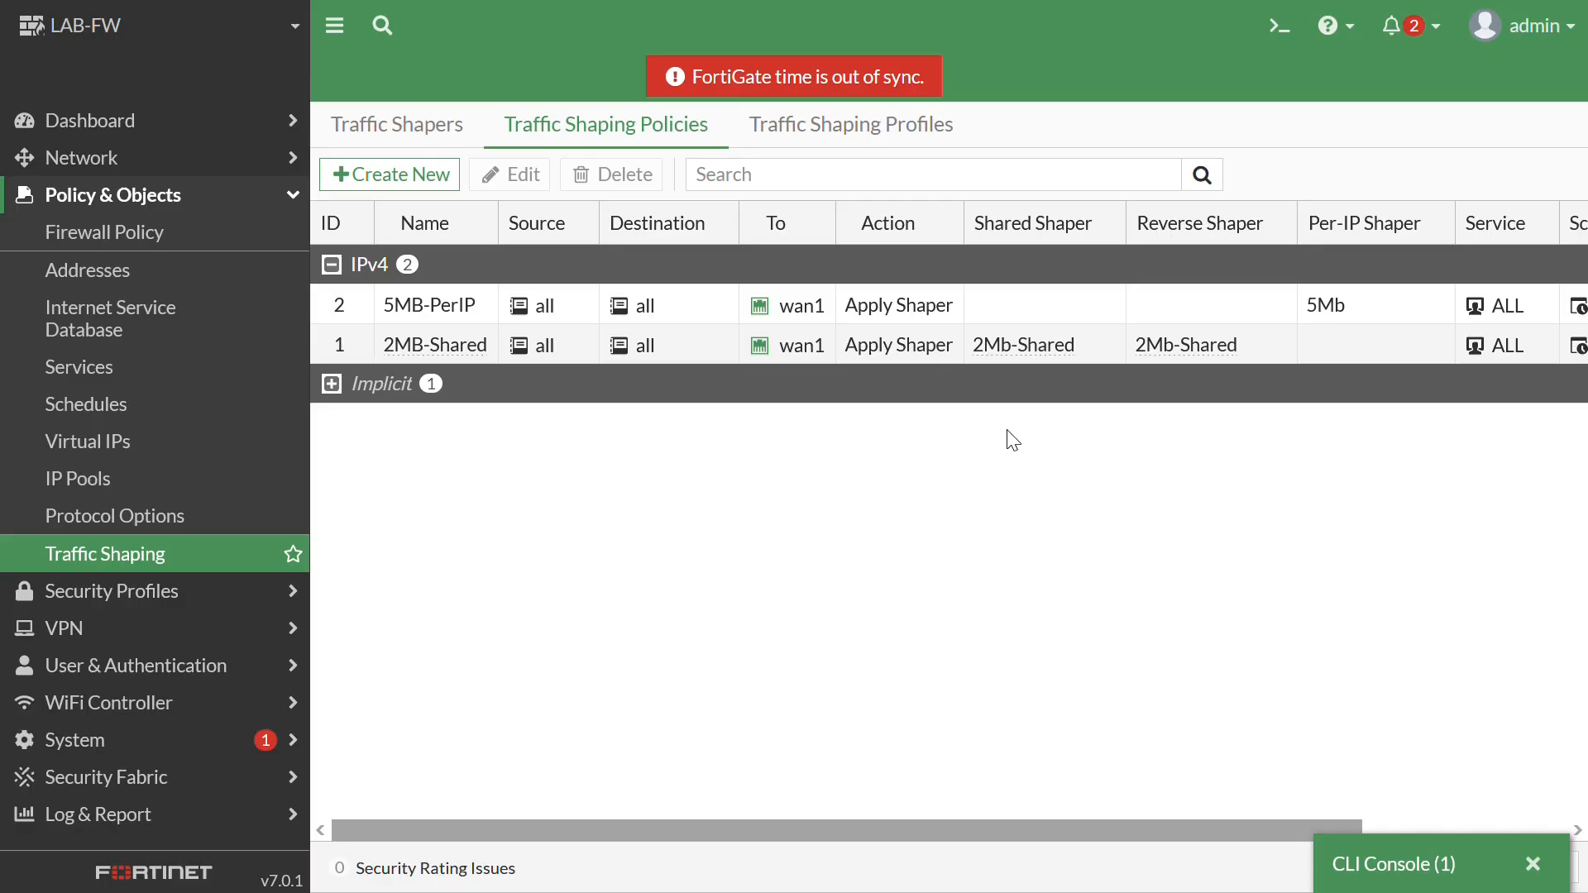
Step: Open the CLI console to examine the session's per-IP shaper and shaping policy ID, then minimize it
{"action": "left_click", "coordinate": [1402, 870]}
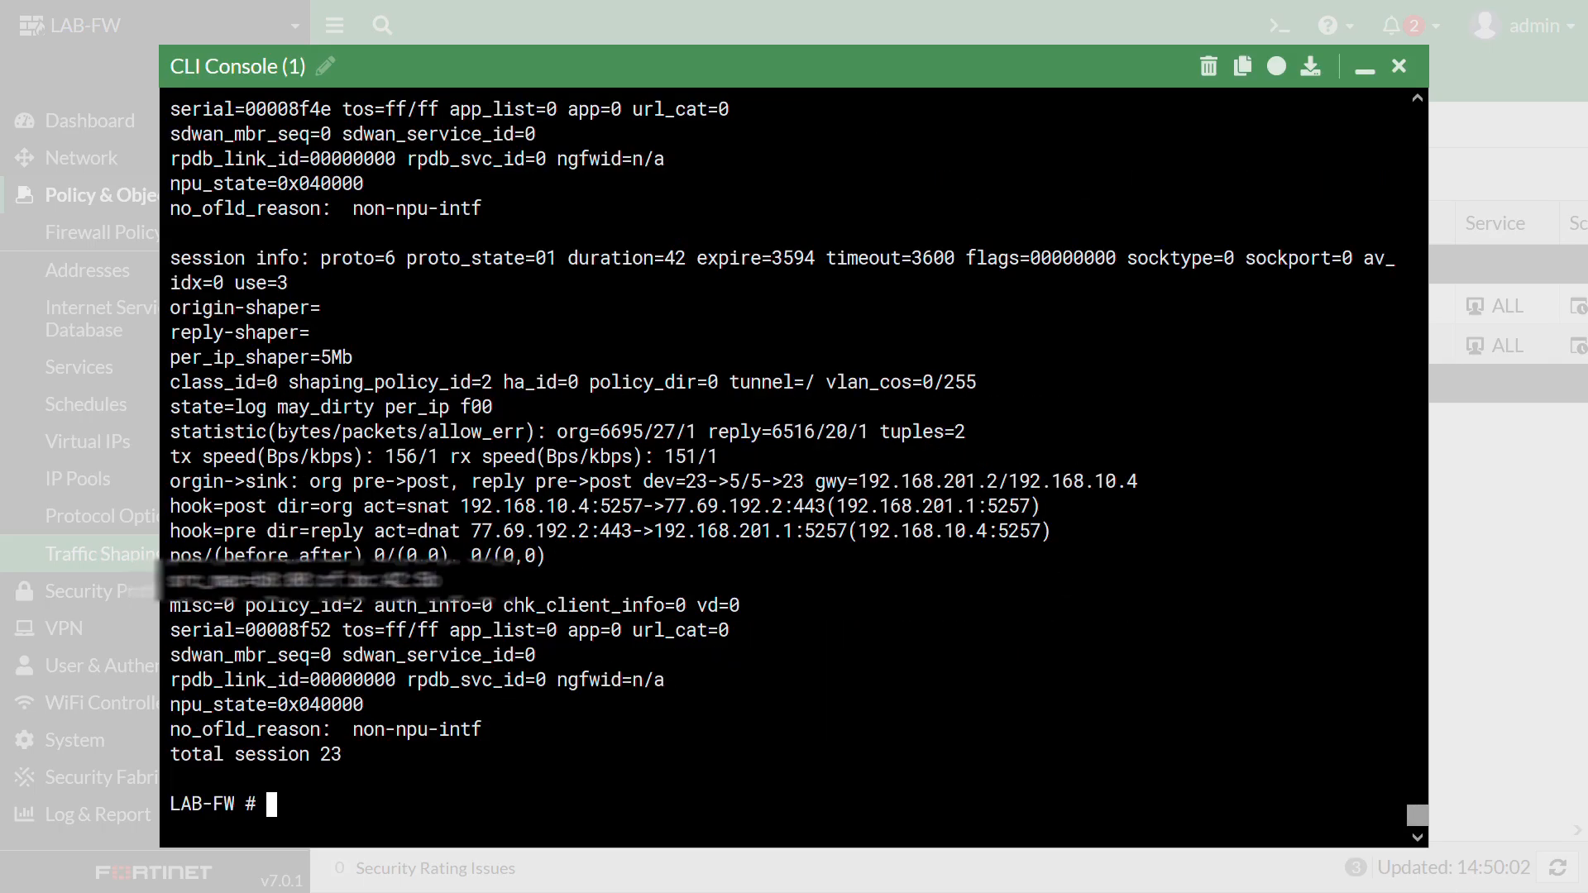
{"action": "mouse_move", "coordinate": [170, 382]}
{"action": "left_mouse_down"}
{"action": "mouse_move", "coordinate": [258, 406]}
{"action": "mouse_move", "coordinate": [246, 387]}
{"action": "mouse_move", "coordinate": [301, 369]}
{"action": "mouse_move", "coordinate": [357, 384]}
{"action": "mouse_move", "coordinate": [193, 383]}
{"action": "mouse_move", "coordinate": [182, 363]}
{"action": "left_mouse_up"}
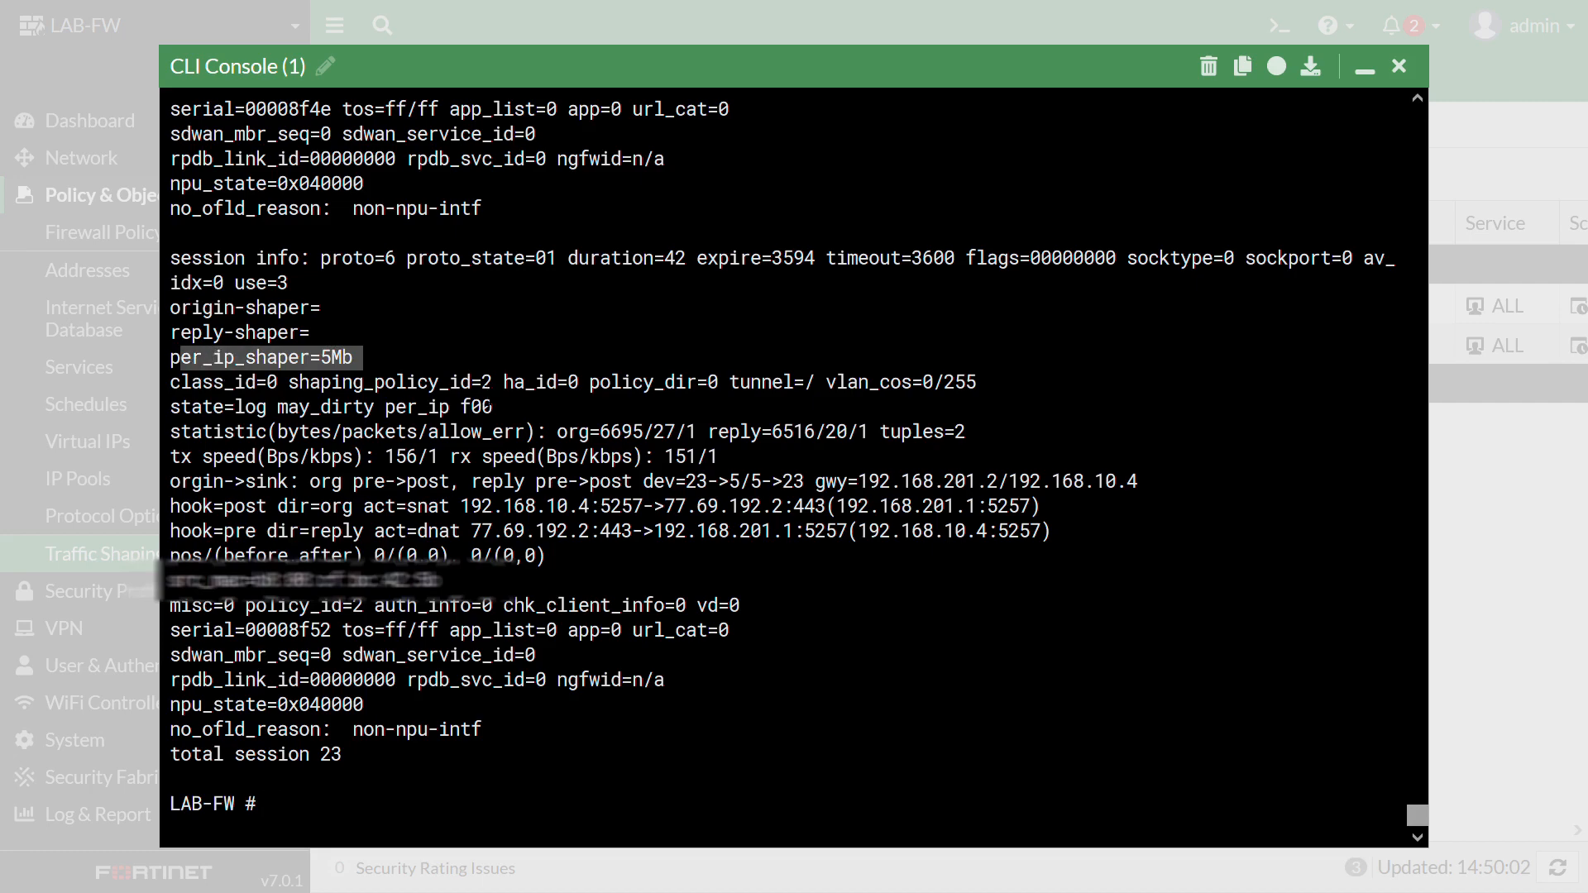
{"action": "left_click", "coordinate": [500, 384]}
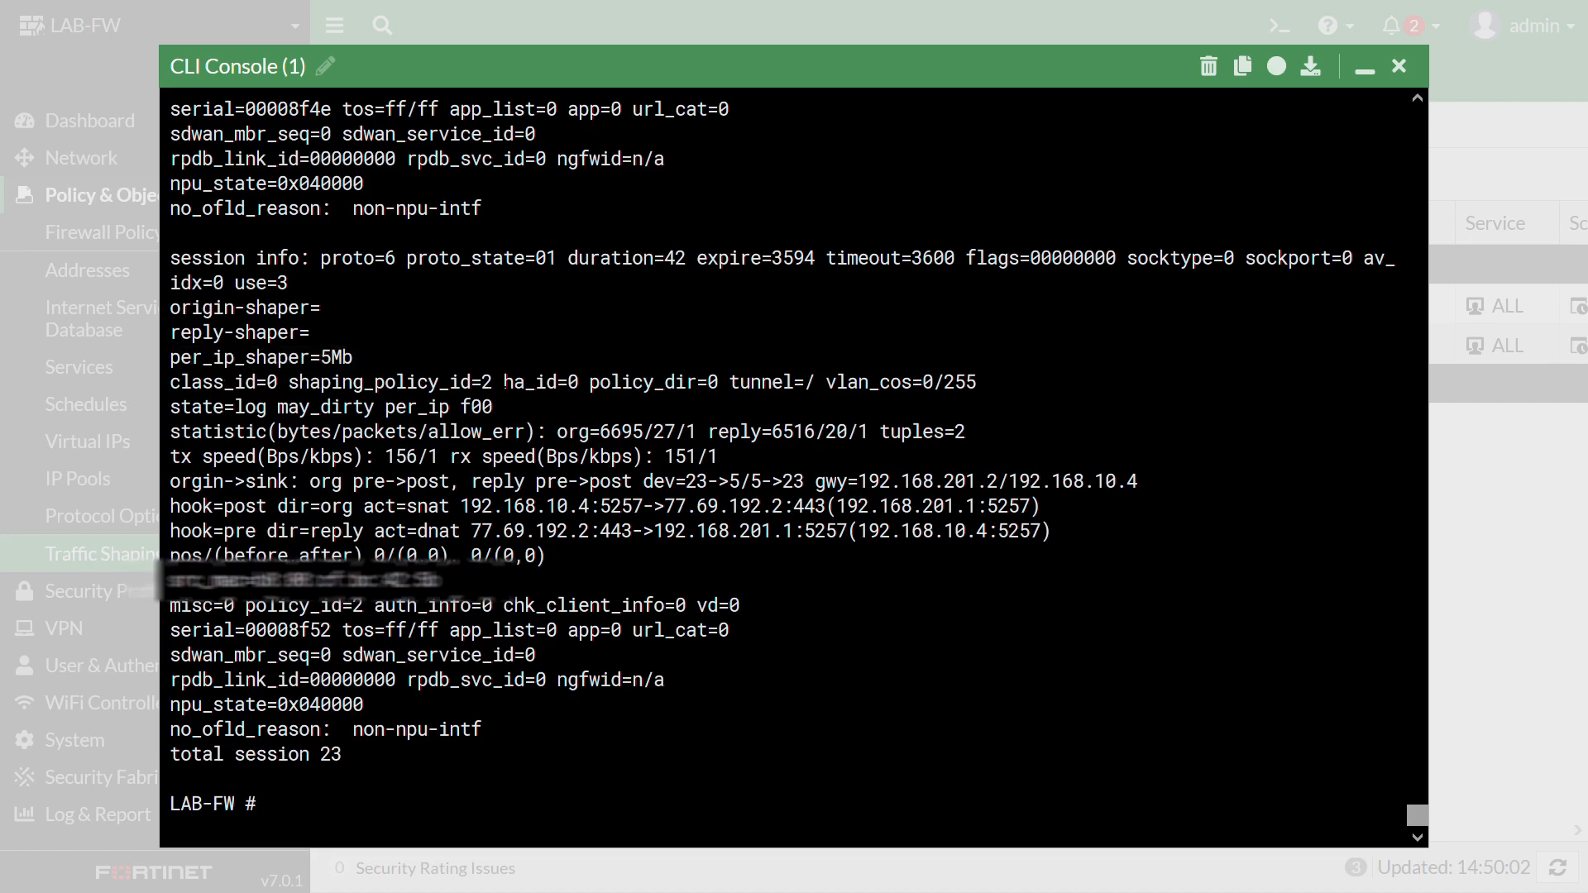
{"action": "left_click", "coordinate": [1364, 67]}
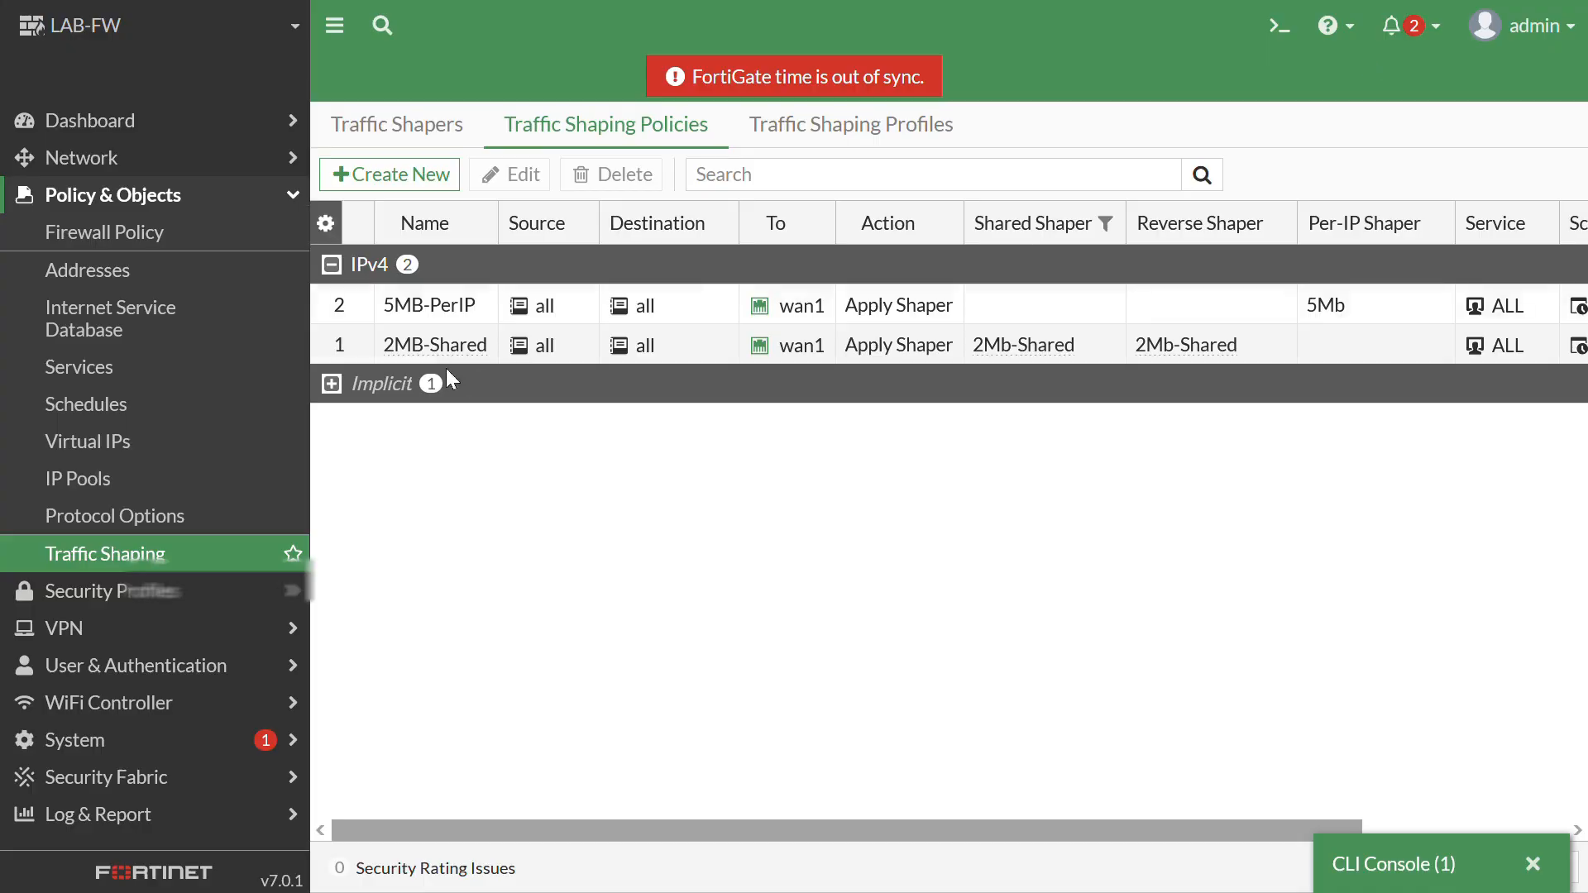
Step: Review the Traffic Shapers list for the per-IP shaper 5Mb's bandwidth and dropped bytes
{"action": "left_click", "coordinate": [372, 314]}
{"action": "left_click", "coordinate": [1385, 856]}
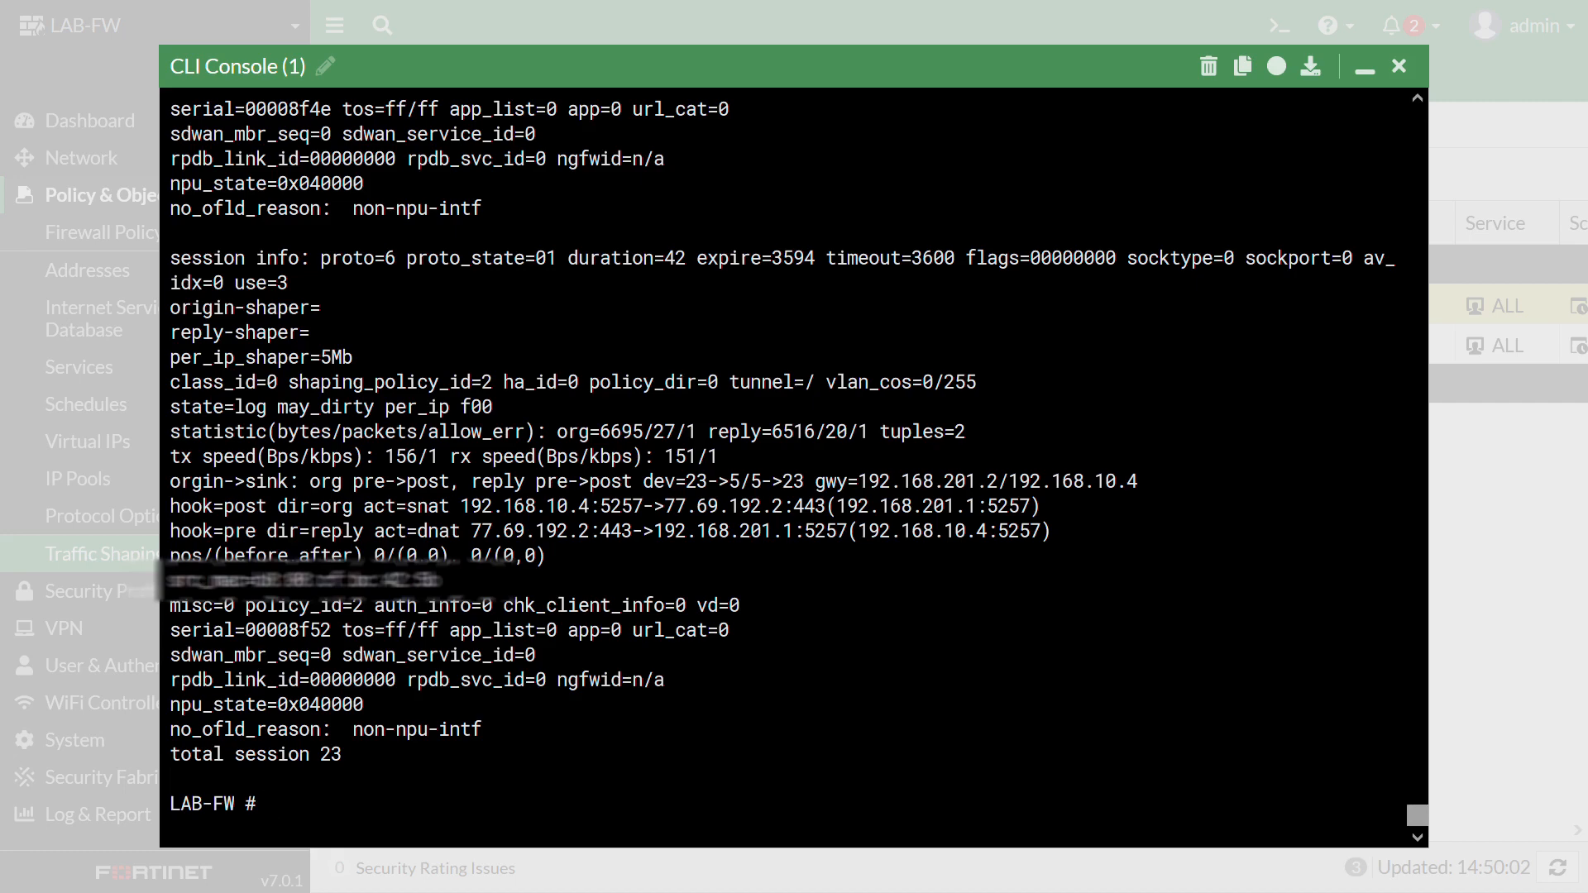
{"action": "left_click", "coordinate": [1375, 80]}
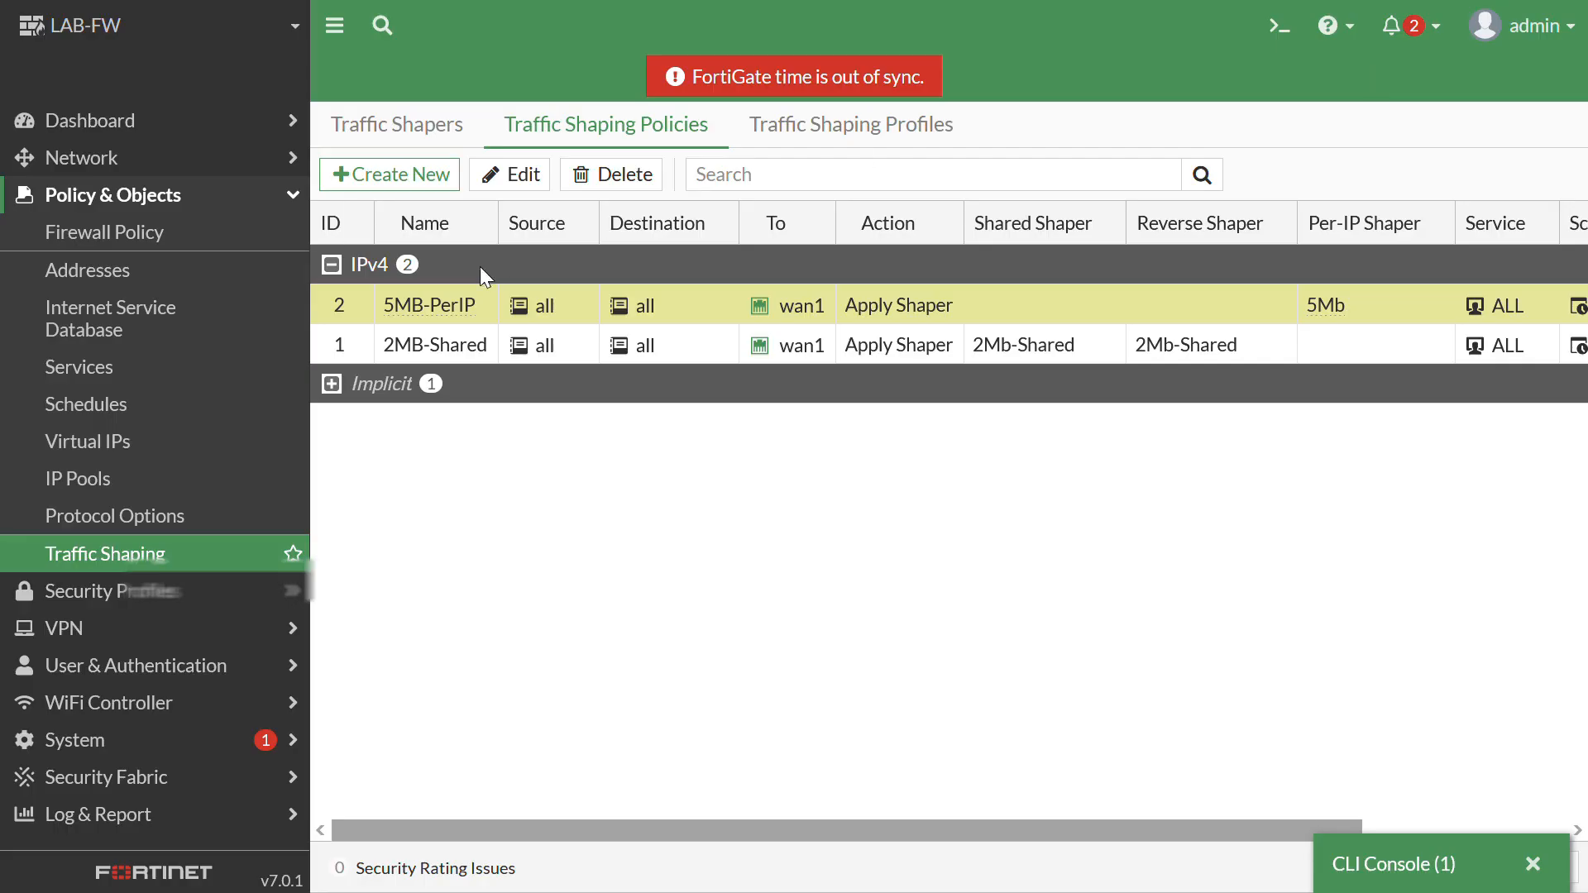
{"action": "left_click", "coordinate": [390, 126]}
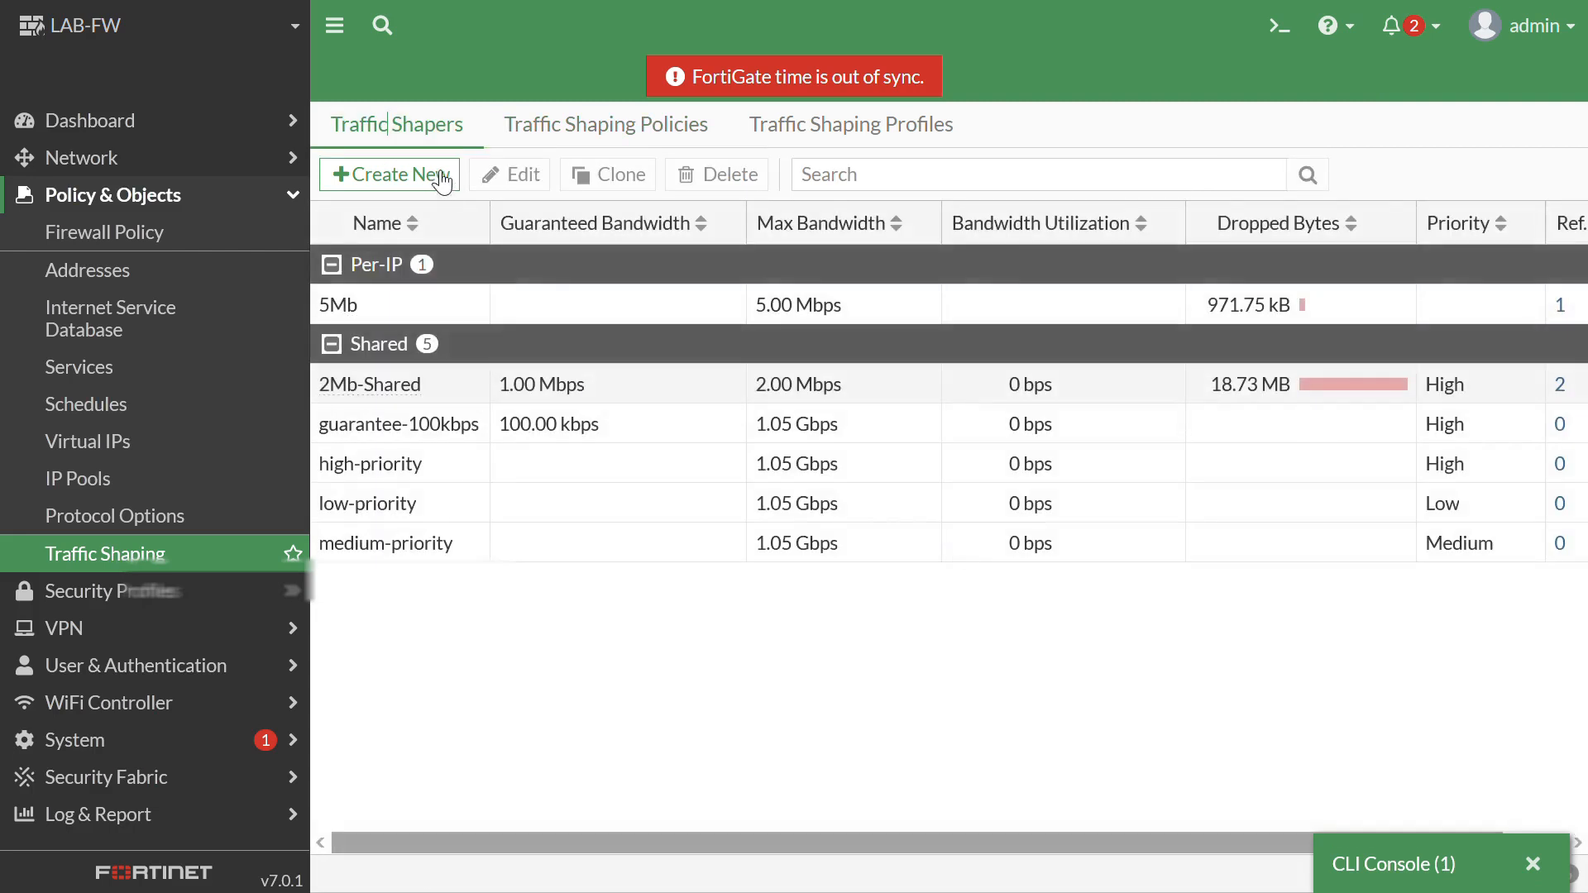
Step: Start a new traffic shaping profile named 6MB
{"action": "left_click", "coordinate": [821, 136]}
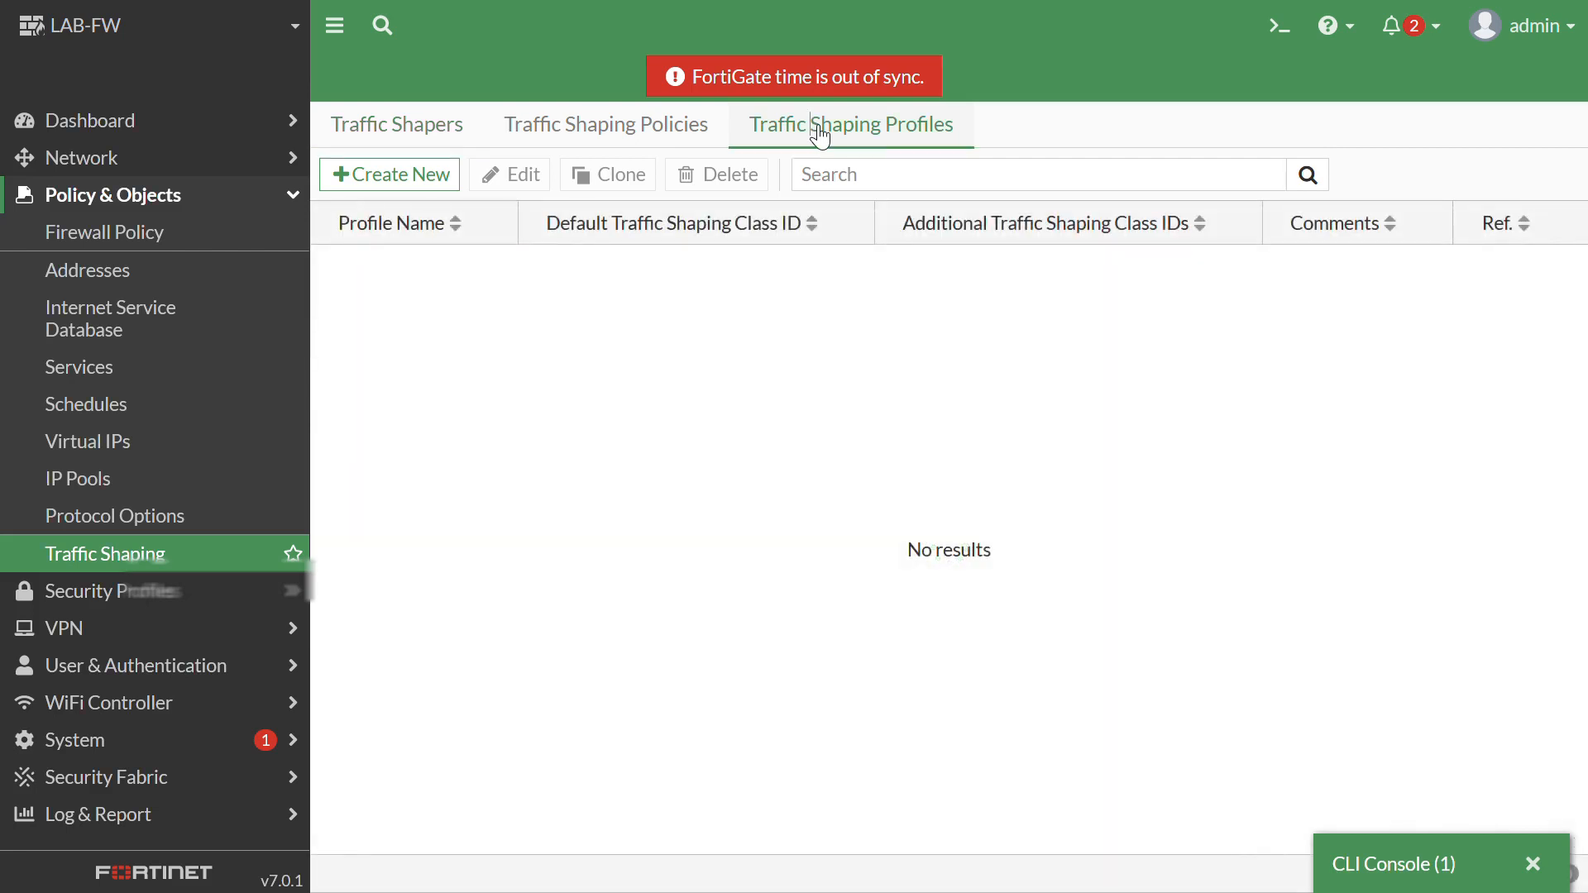
{"action": "left_click", "coordinate": [428, 173]}
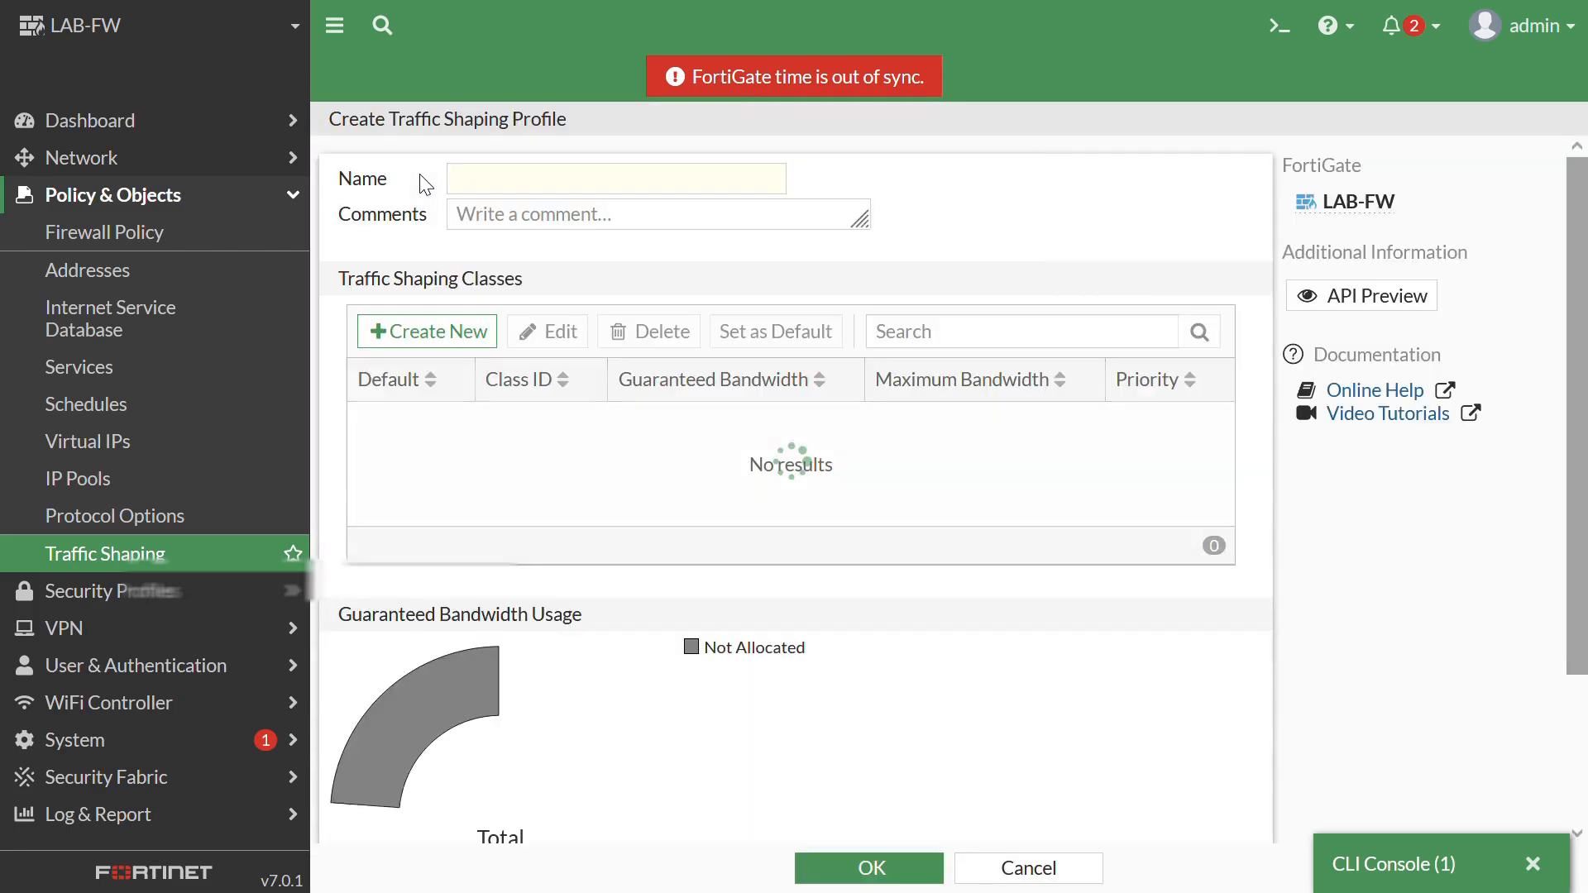
{"action": "left_click", "coordinate": [492, 190]}
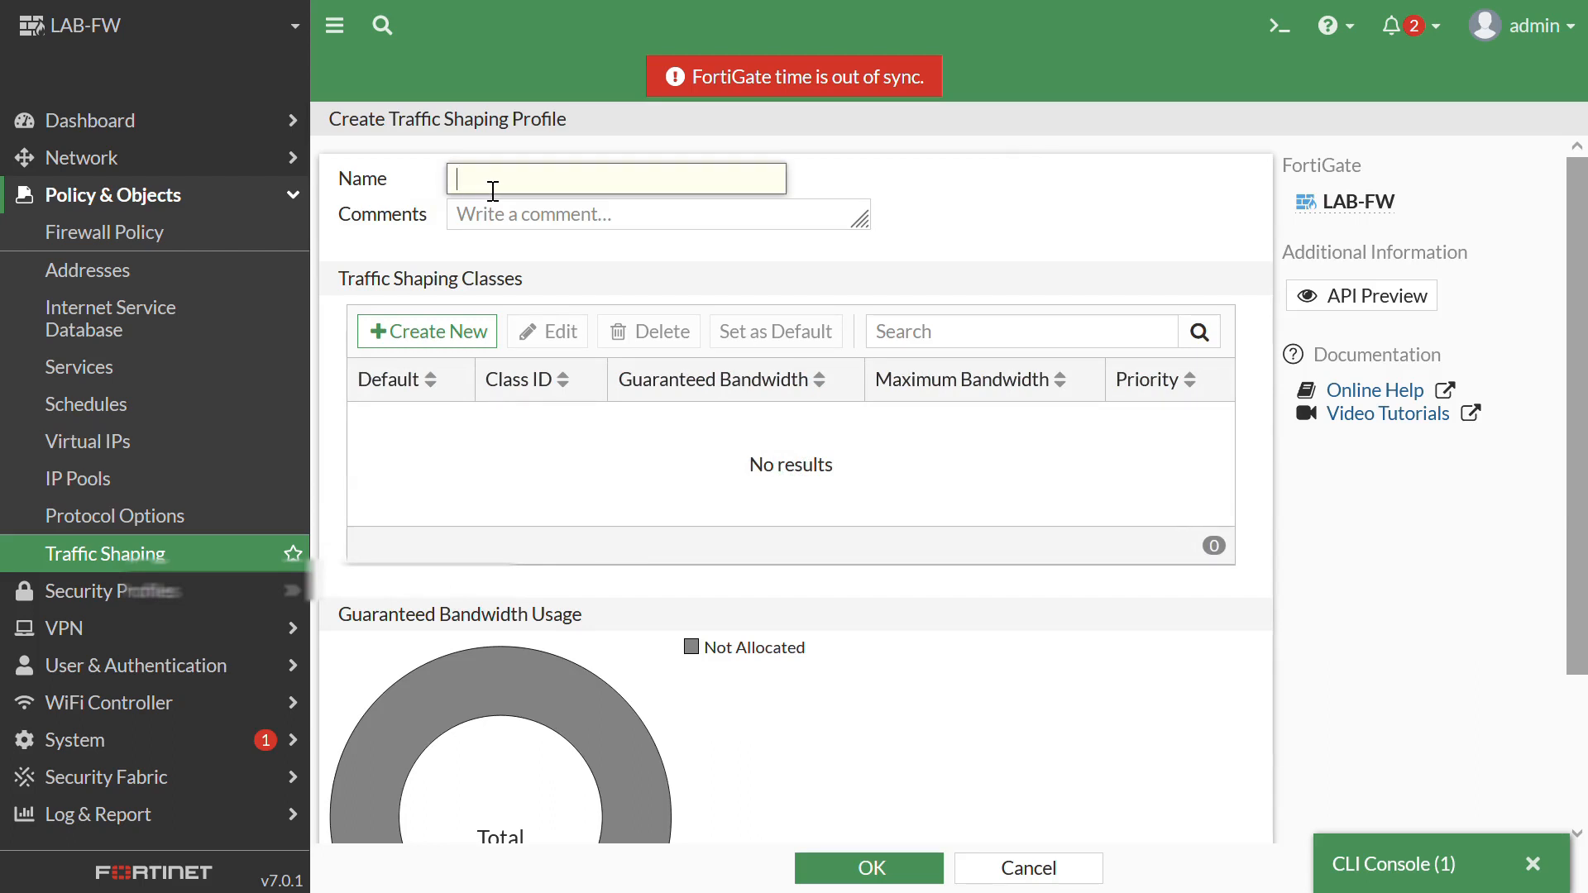
{"action": "type", "text": "6MB"}
Step: Add a shaping class to the profile by creating a new traffic shaping class ID 5 named test5
{"action": "left_click", "coordinate": [428, 335]}
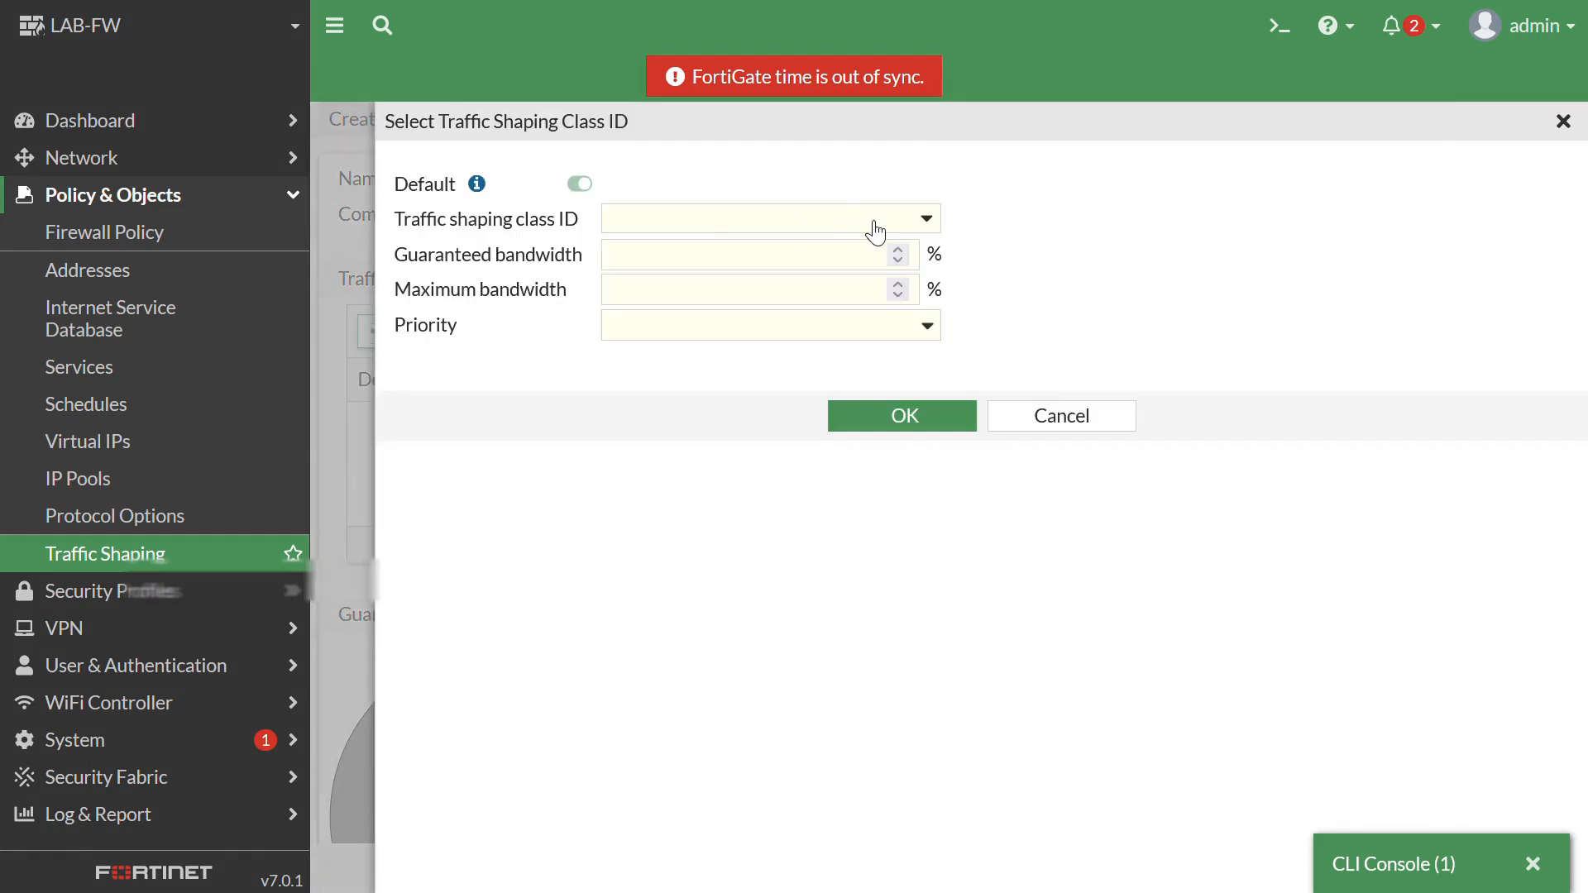
{"action": "left_click", "coordinate": [876, 232]}
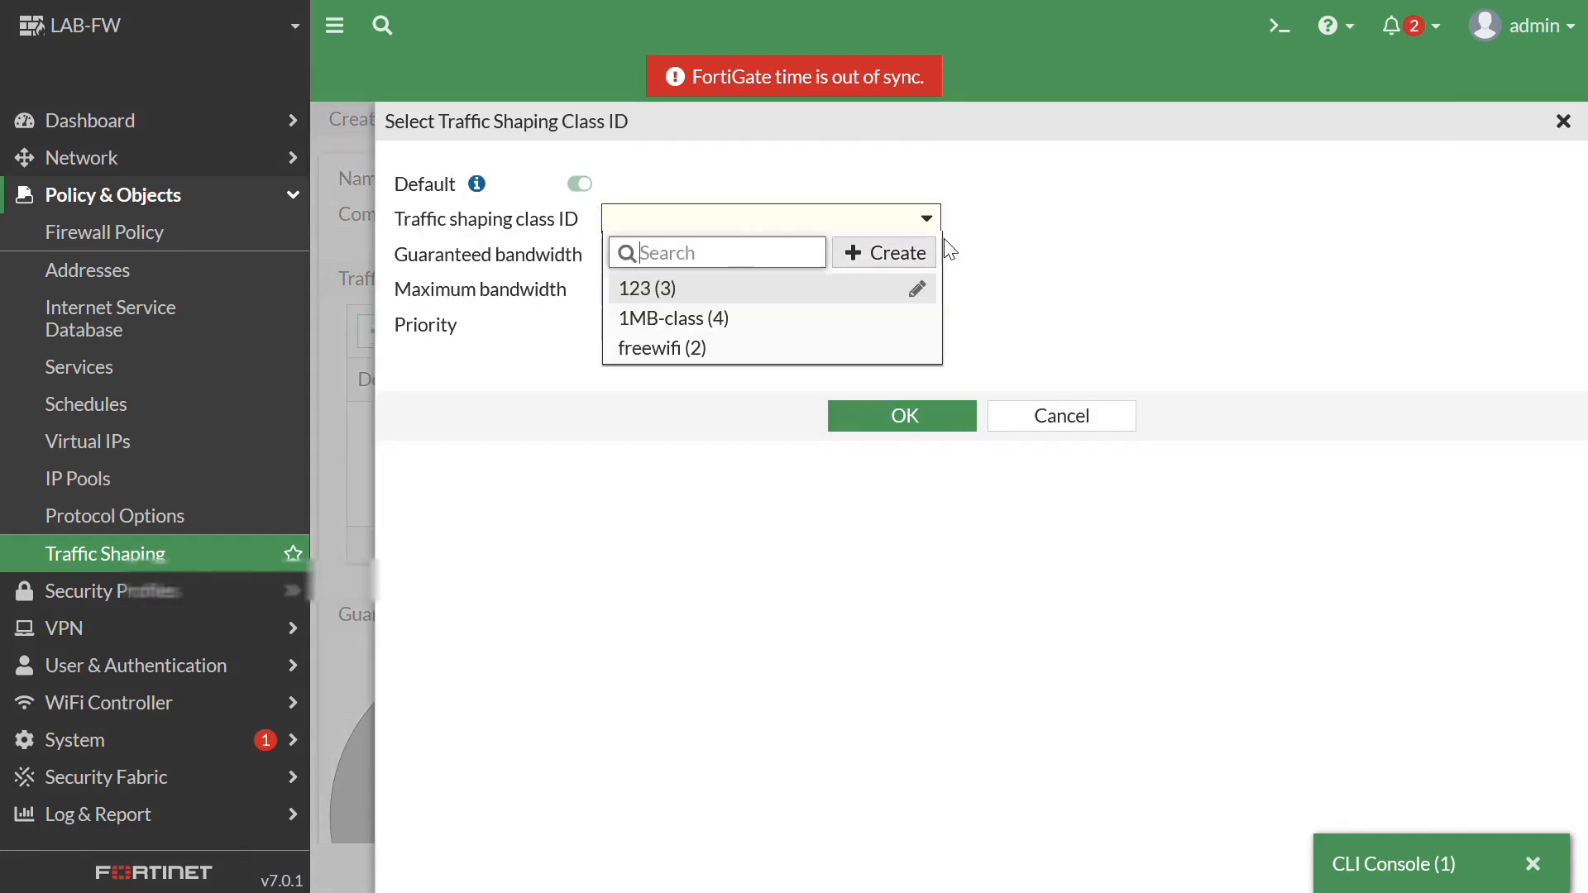
{"action": "left_click", "coordinate": [868, 250]}
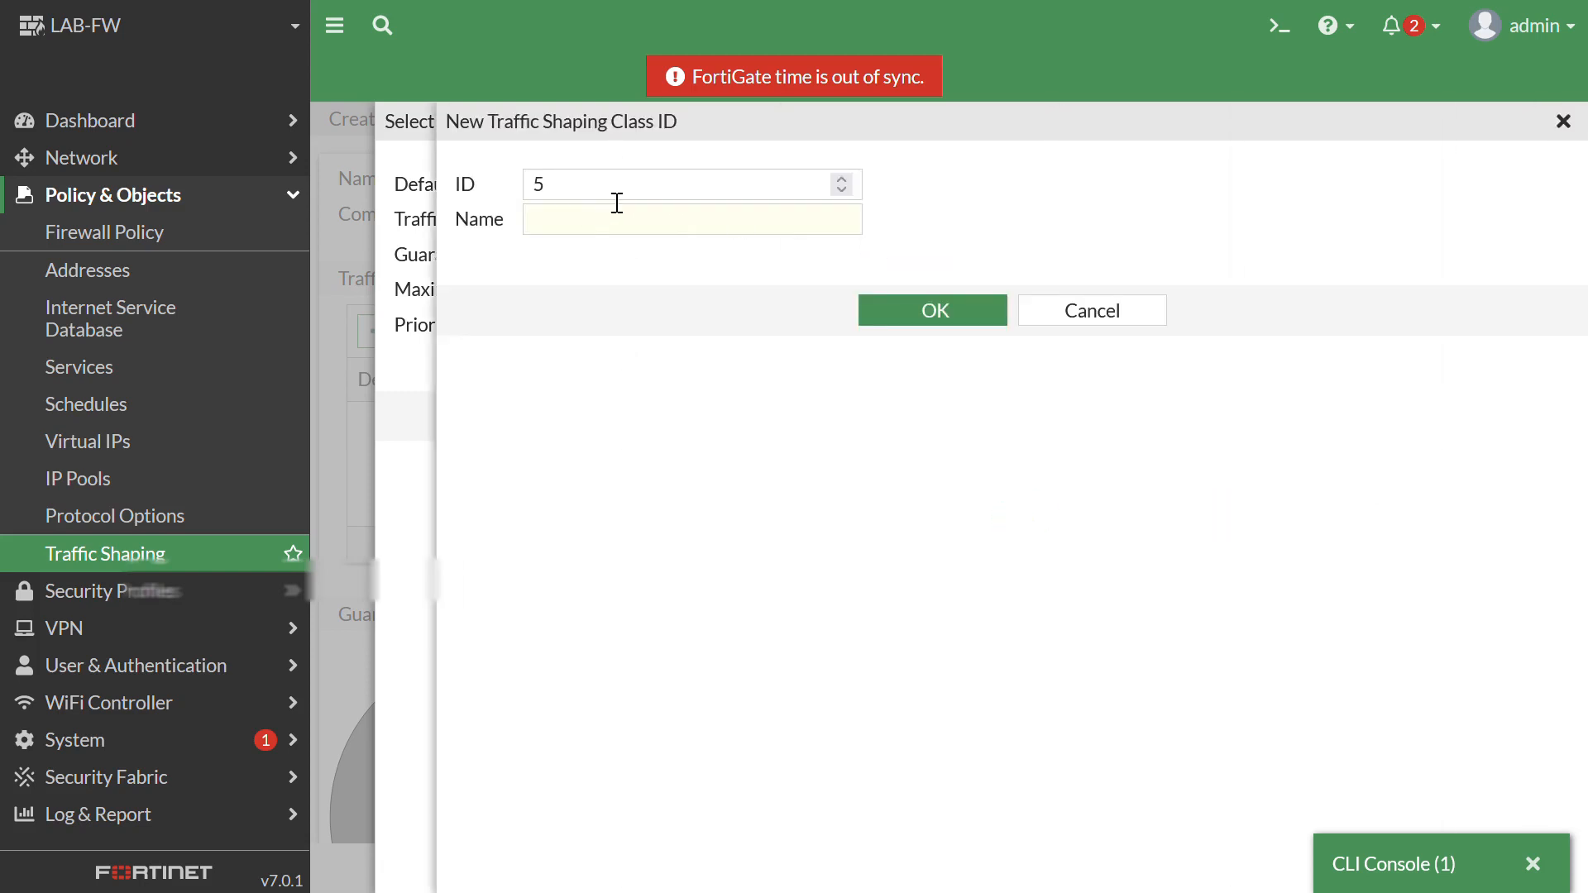
{"action": "left_click", "coordinate": [581, 224]}
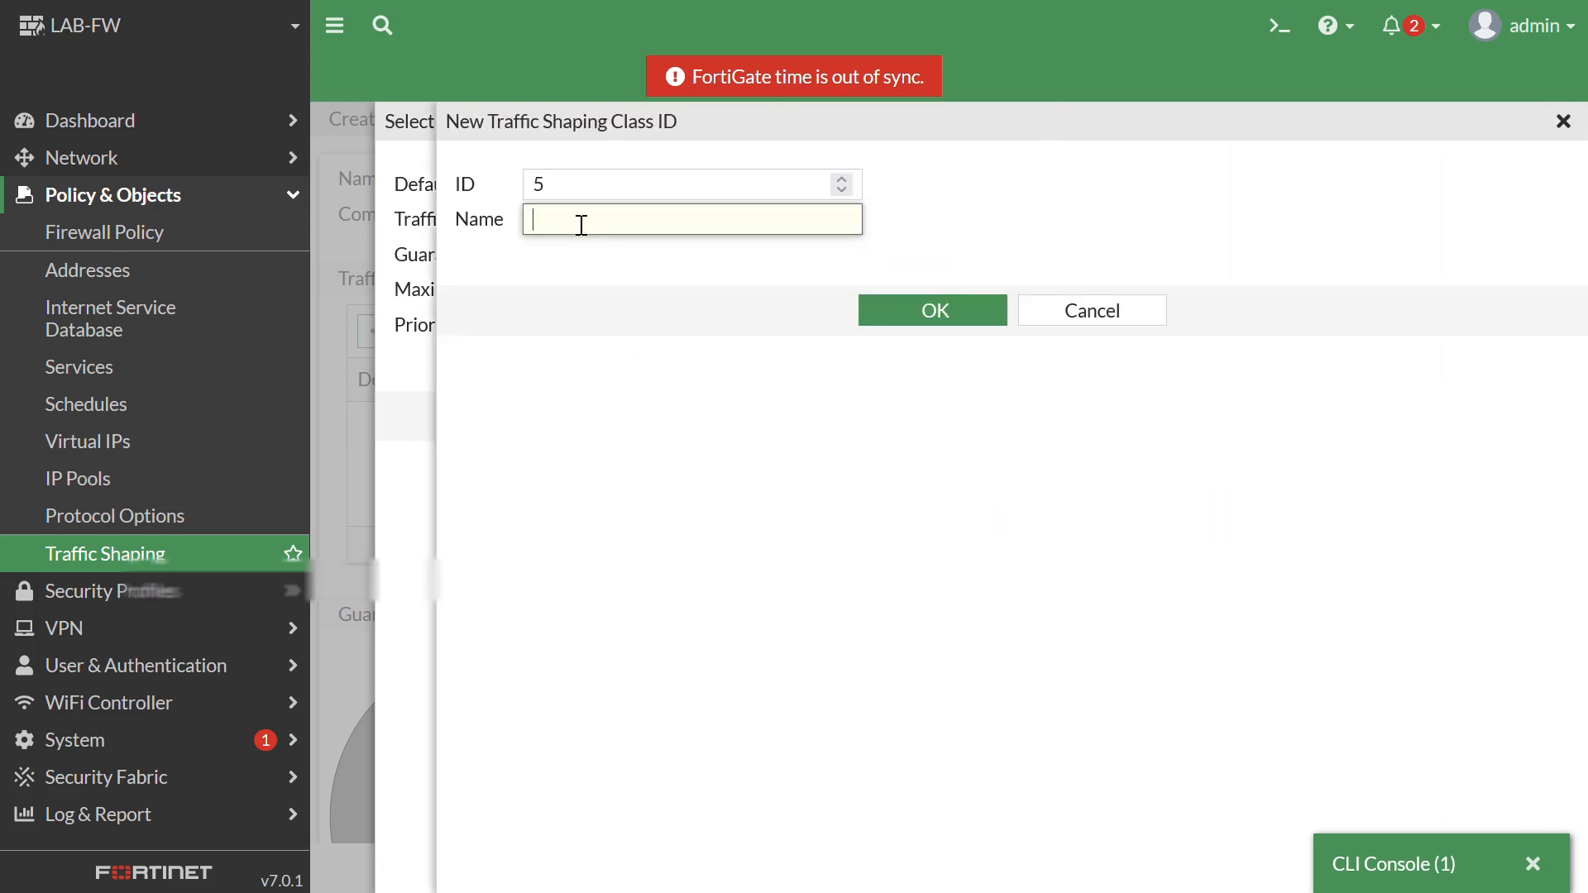
{"action": "type", "text": "test5"}
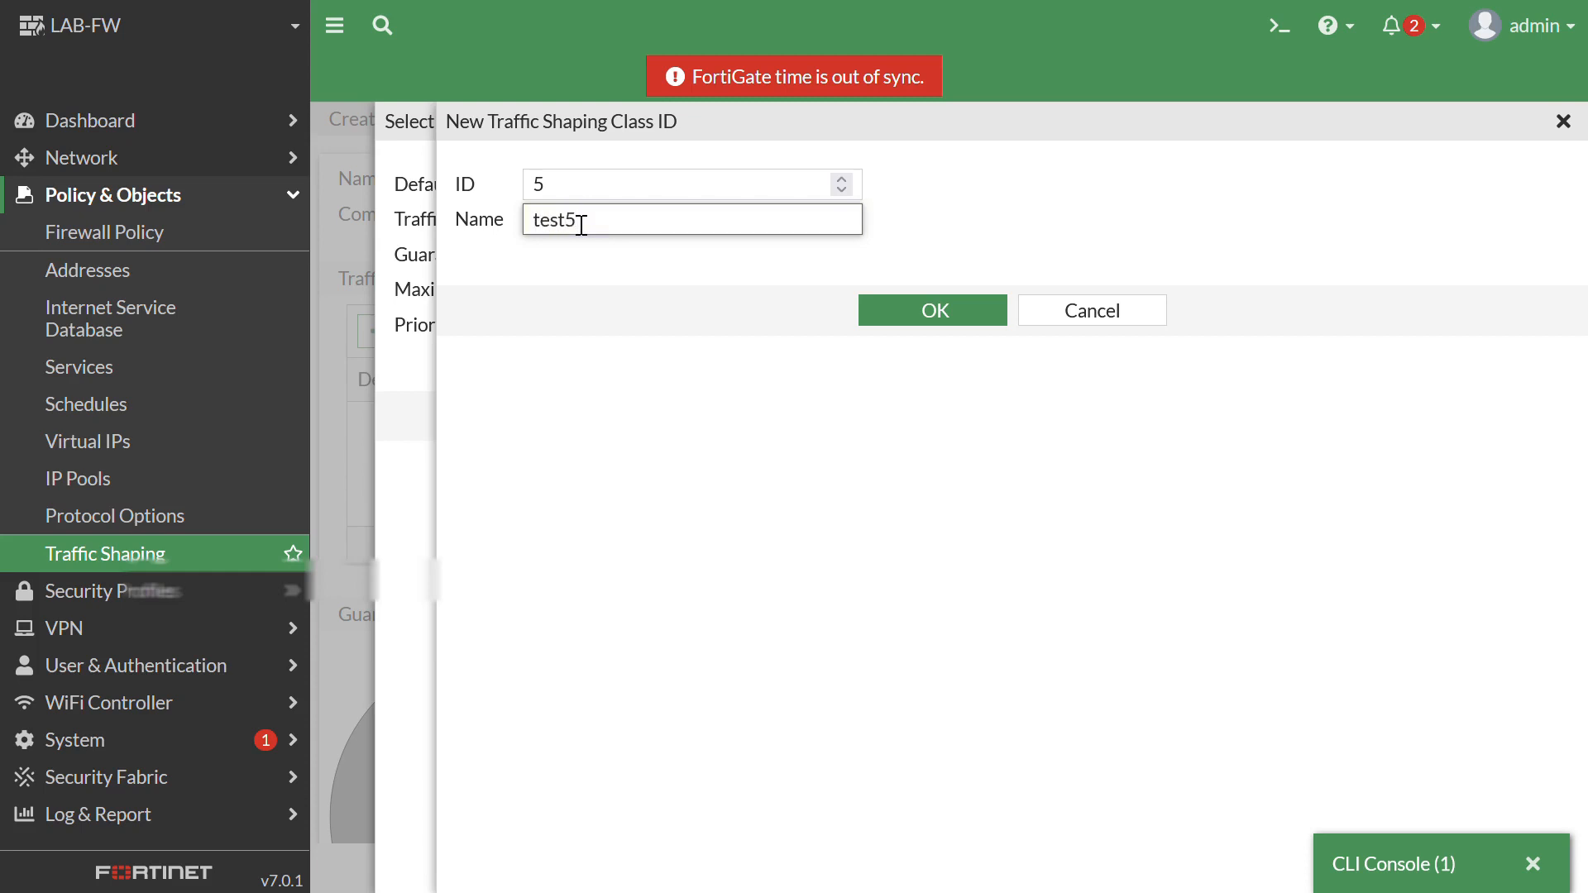
{"action": "left_click", "coordinate": [932, 311]}
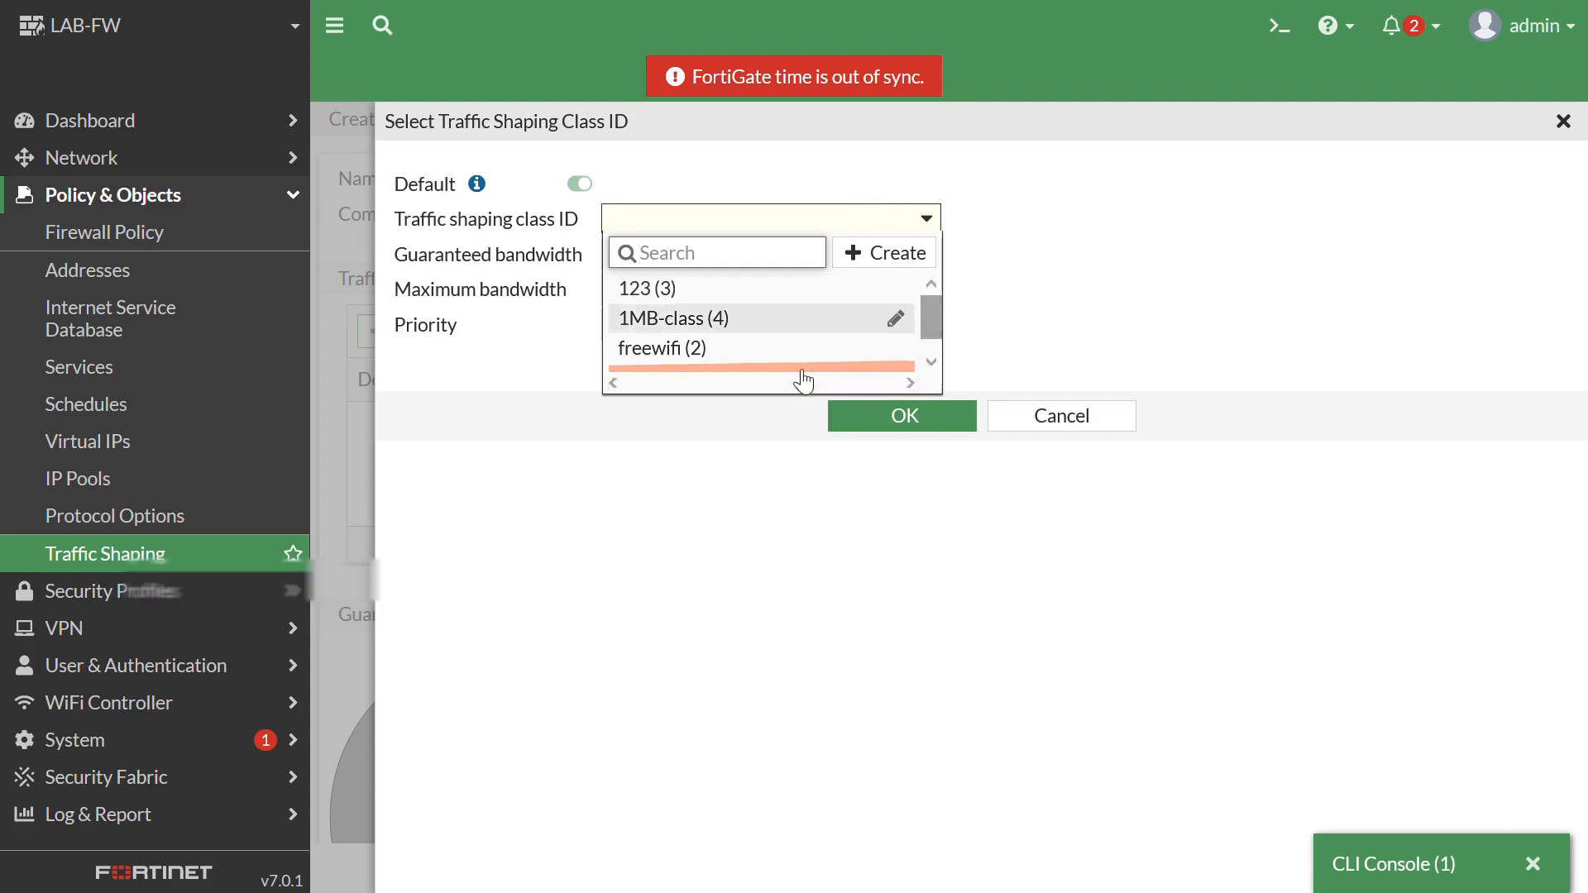
Step: Select the test5 class, then cancel the class dialog and the 6MB profile
{"action": "left_click", "coordinate": [782, 379]}
{"action": "left_click", "coordinate": [666, 273]}
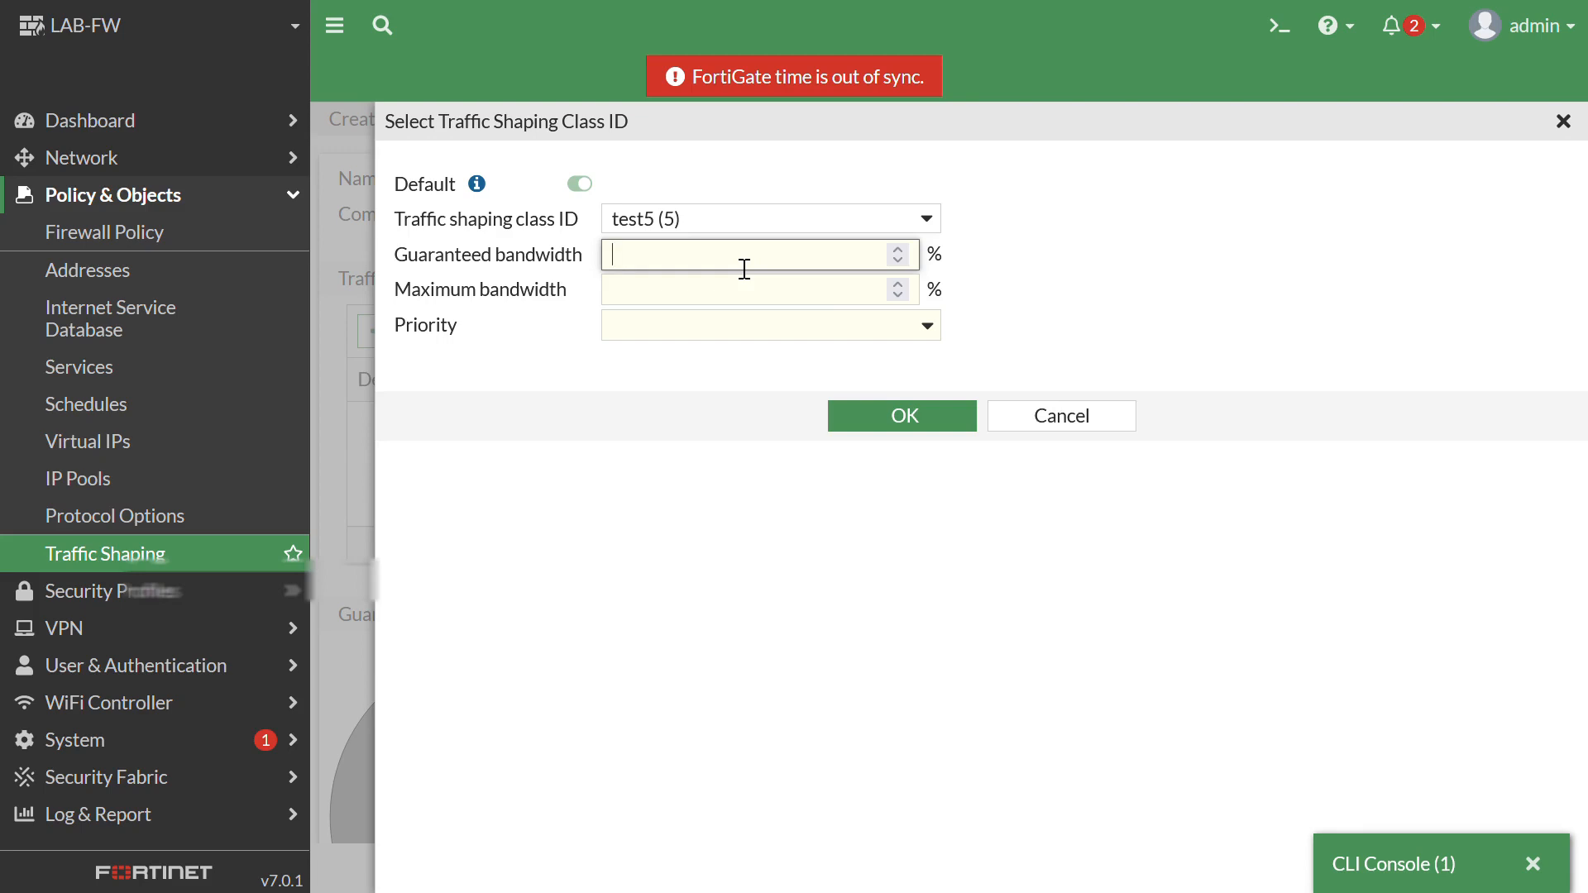
{"action": "left_click", "coordinate": [1031, 416]}
{"action": "left_click", "coordinate": [1057, 446]}
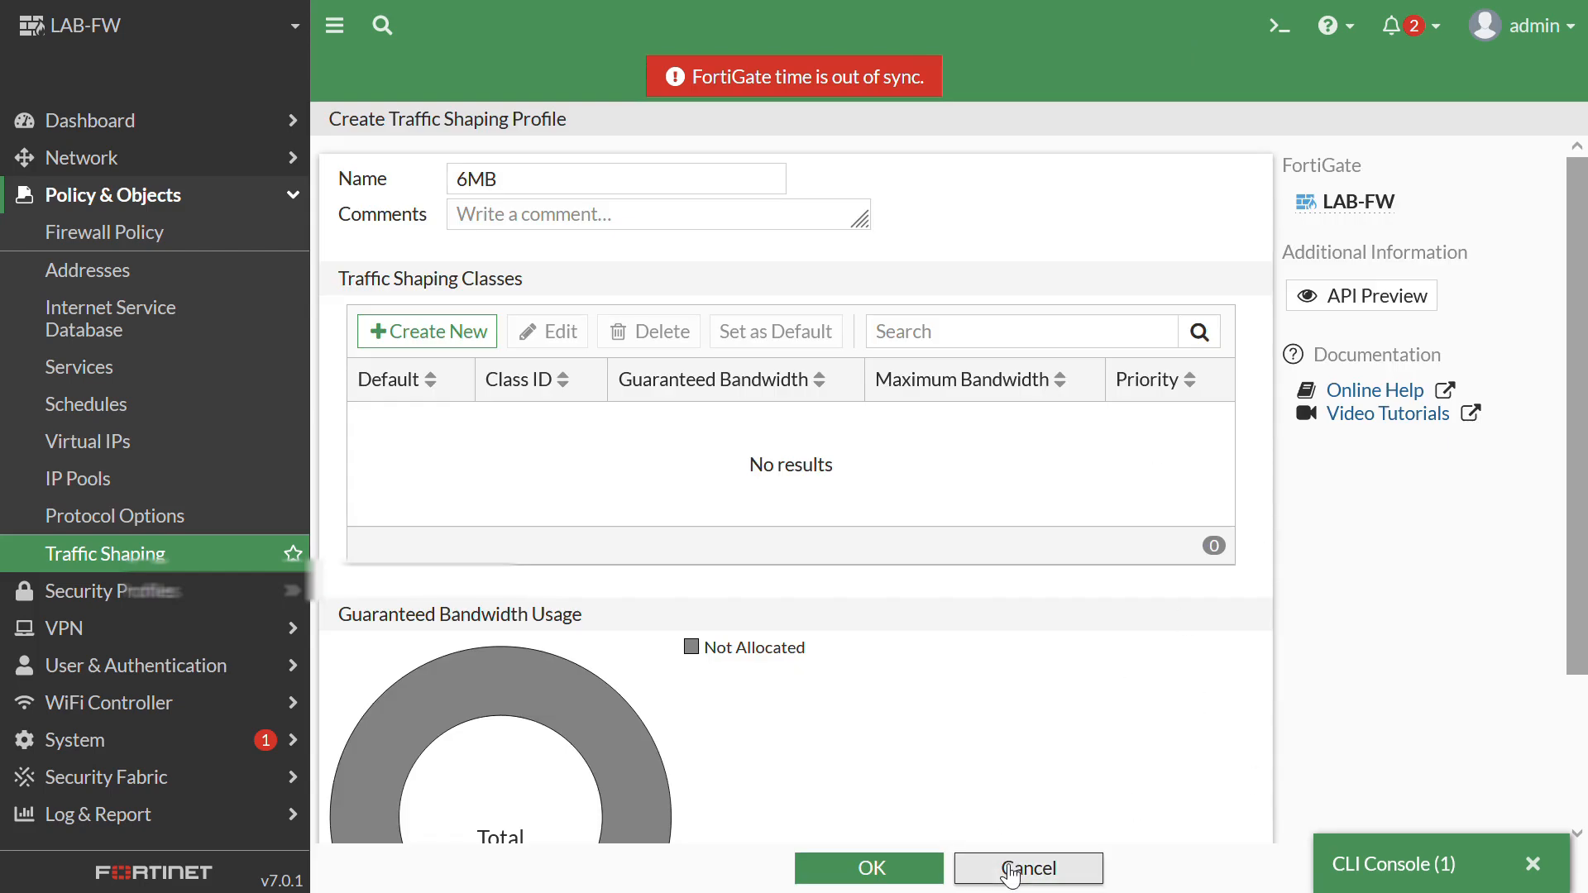
{"action": "left_click", "coordinate": [1011, 870]}
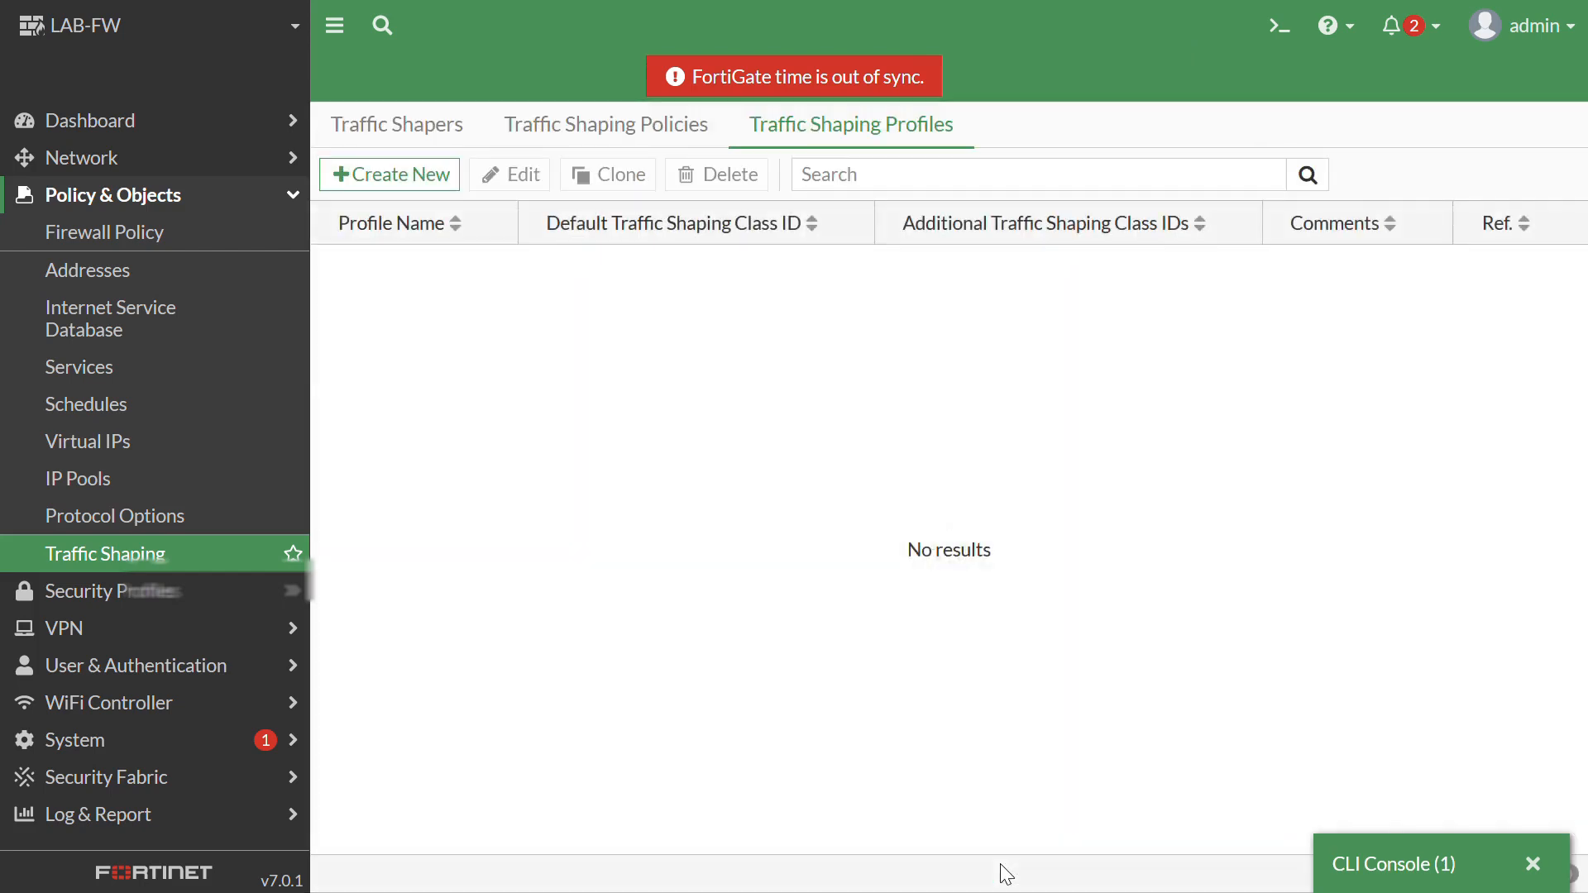
Step: Edit the wan1 interface, enable the outbound shaping profile and set outbound bandwidth to 10000 kbps
{"action": "left_click", "coordinate": [142, 174]}
{"action": "left_click", "coordinate": [142, 205]}
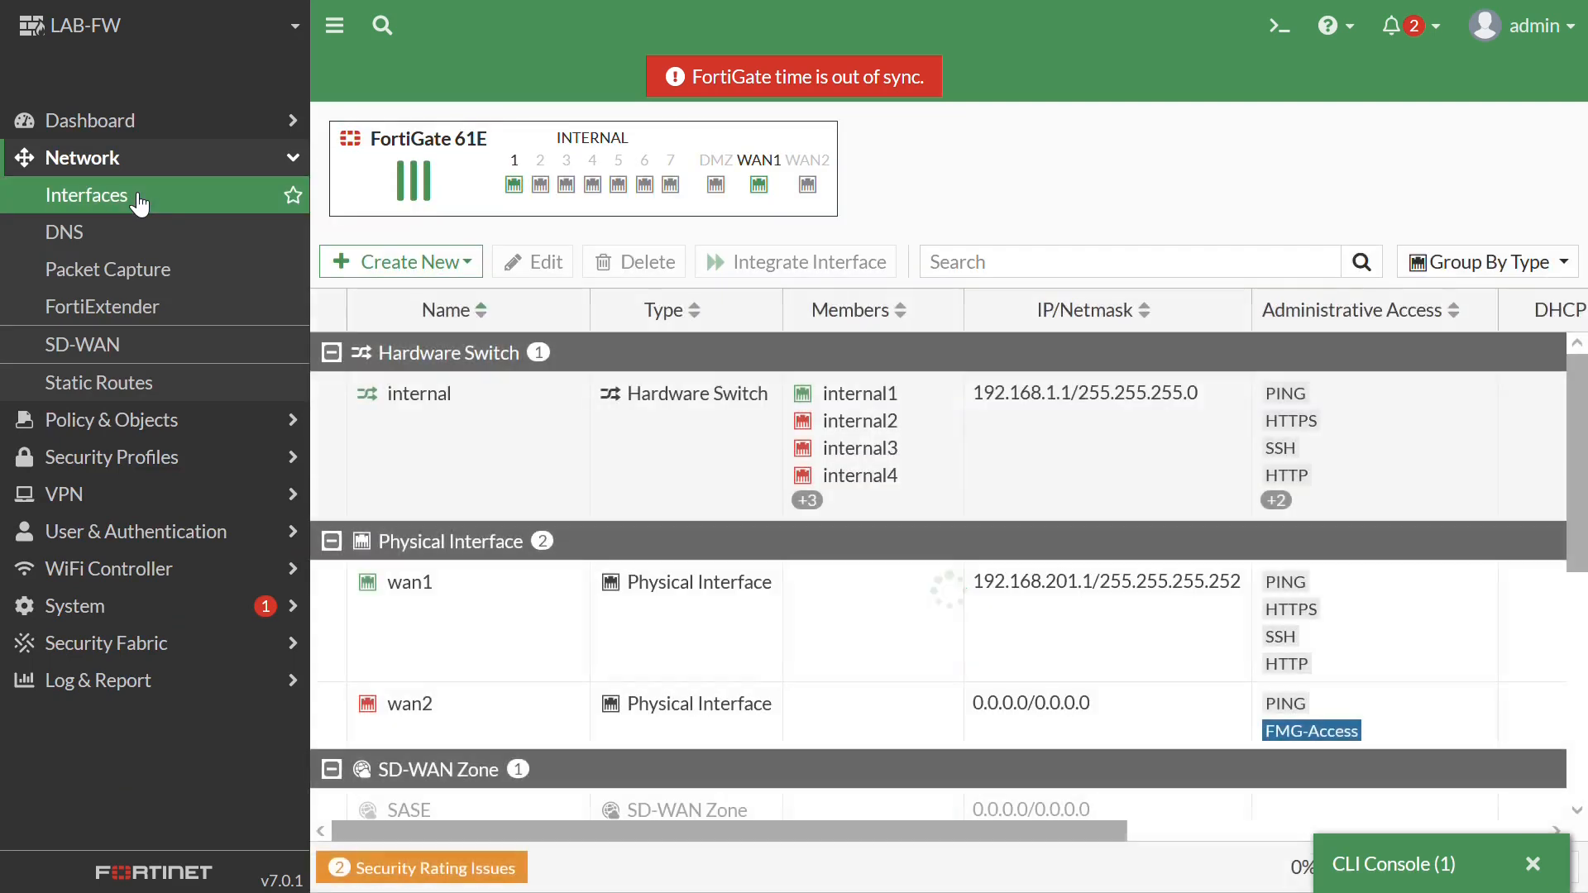
{"action": "double_click", "coordinate": [412, 608]}
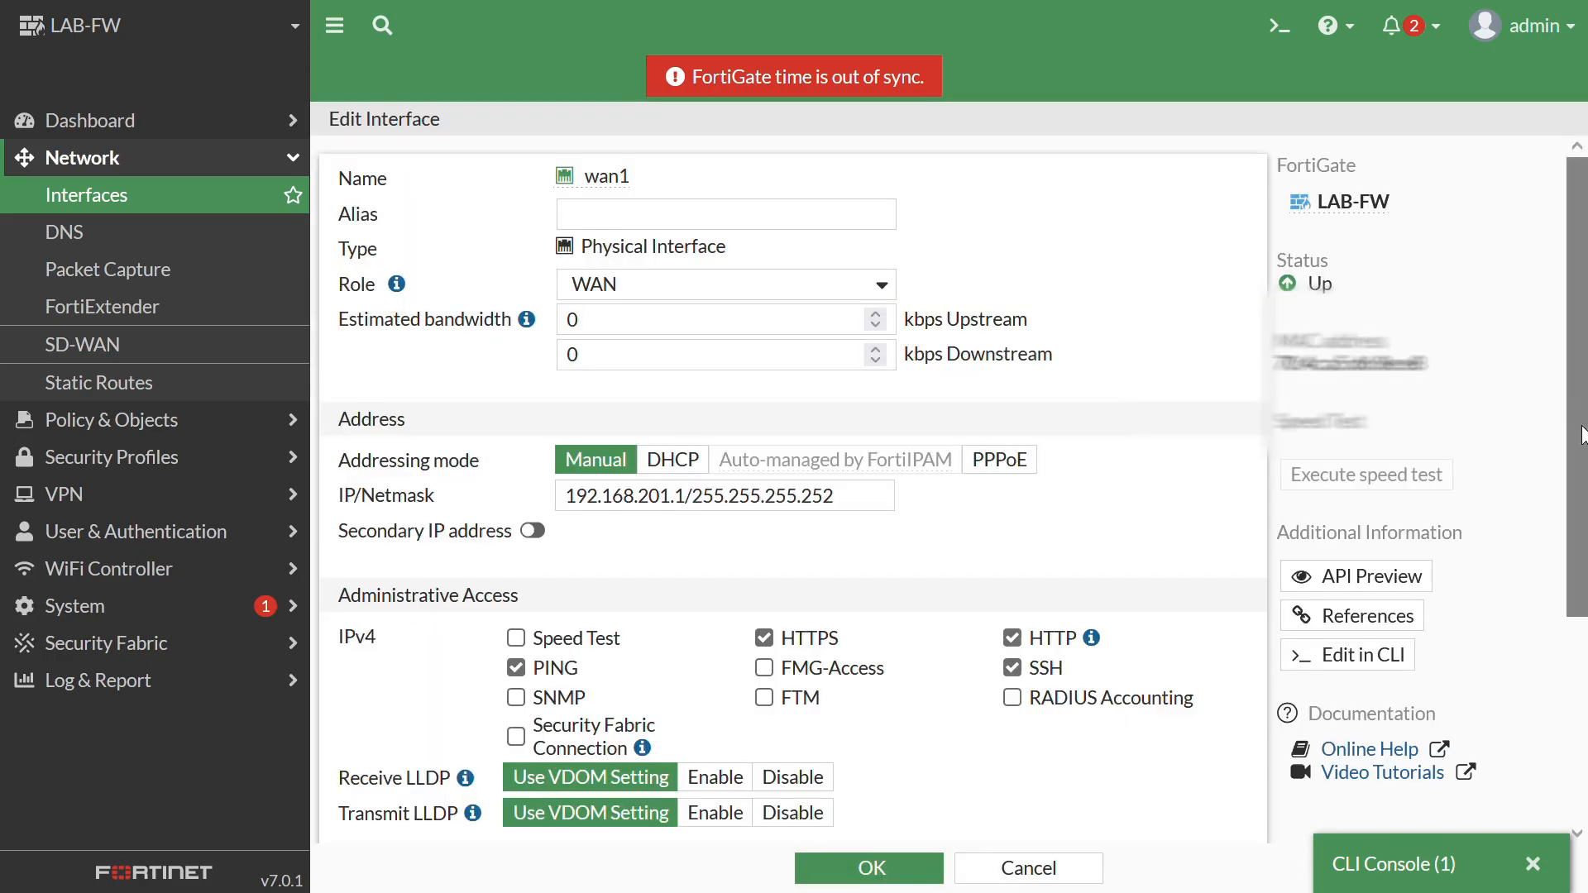
{"action": "left_click_drag", "start_coordinate": [1581, 436], "coordinate": [1575, 615]}
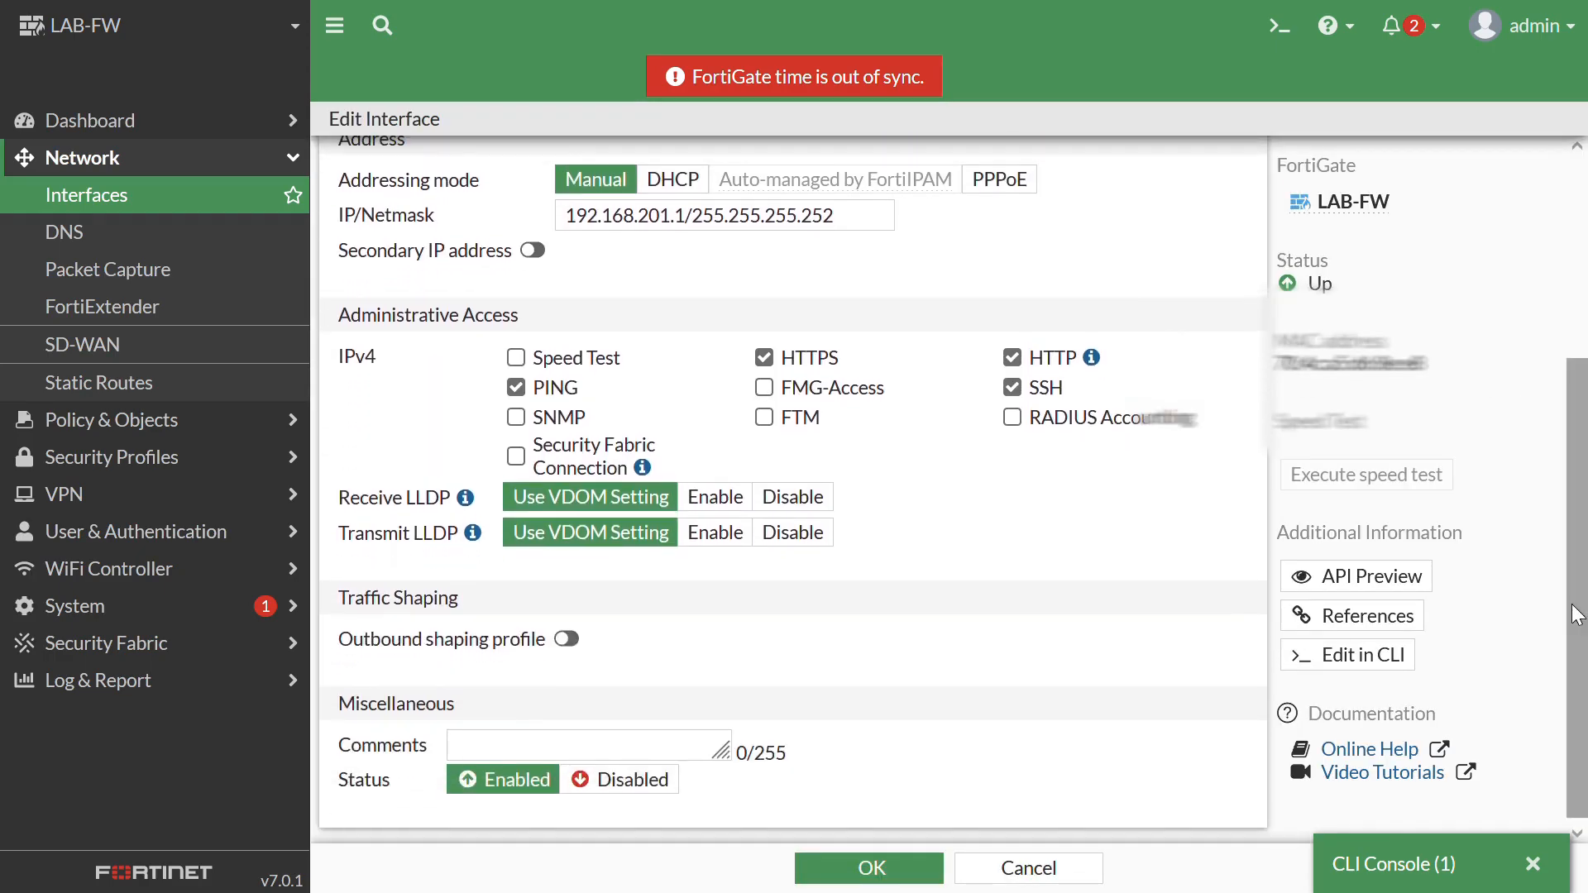
{"action": "left_click", "coordinate": [566, 638]}
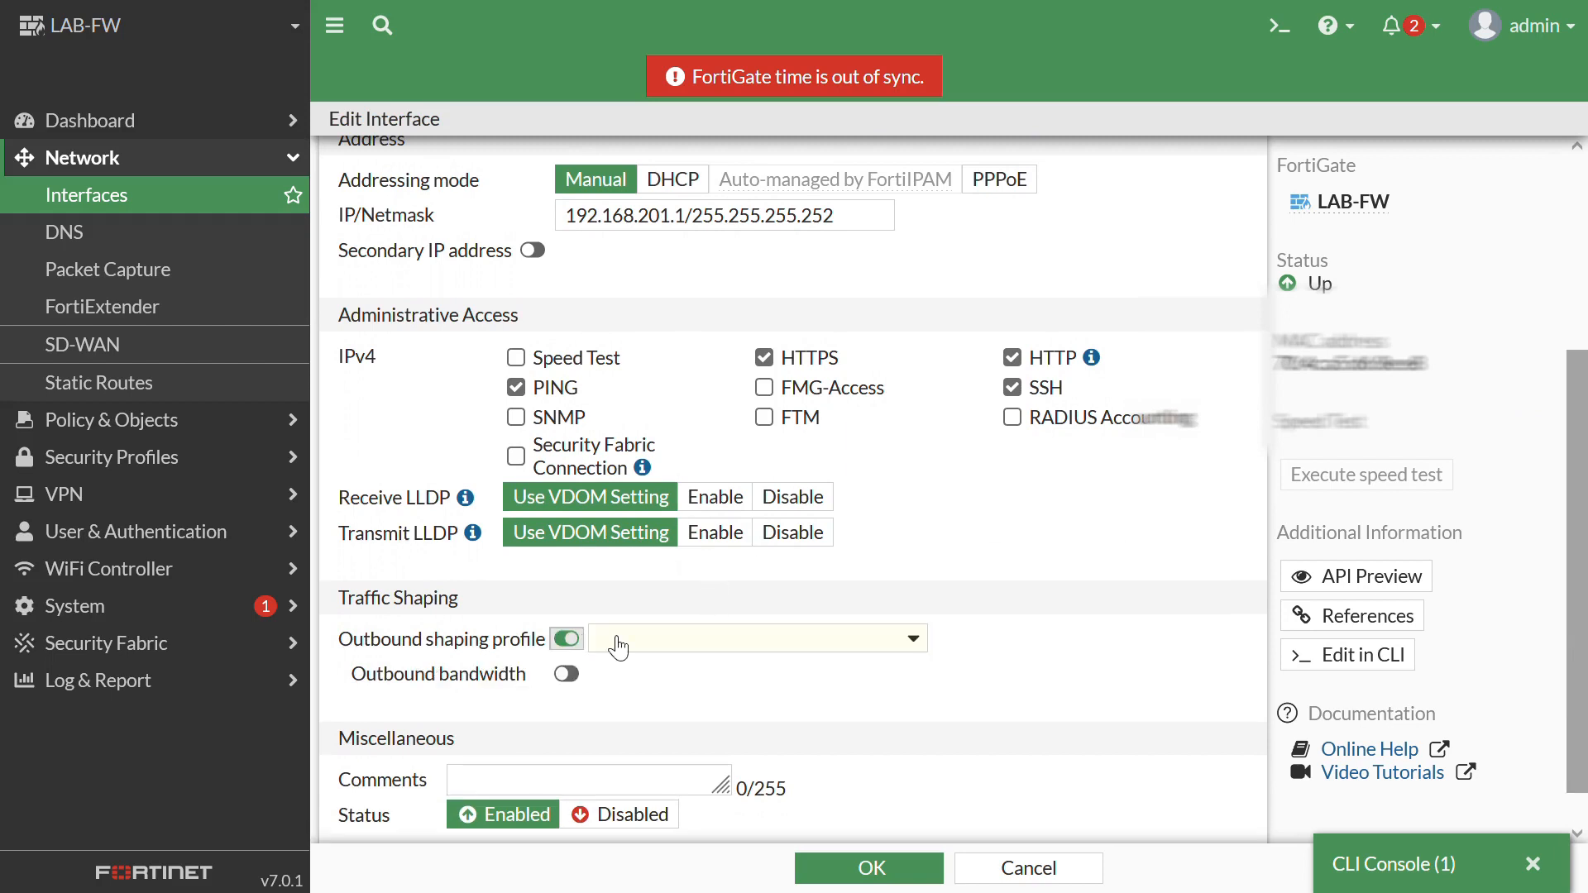
{"action": "left_click", "coordinate": [619, 646]}
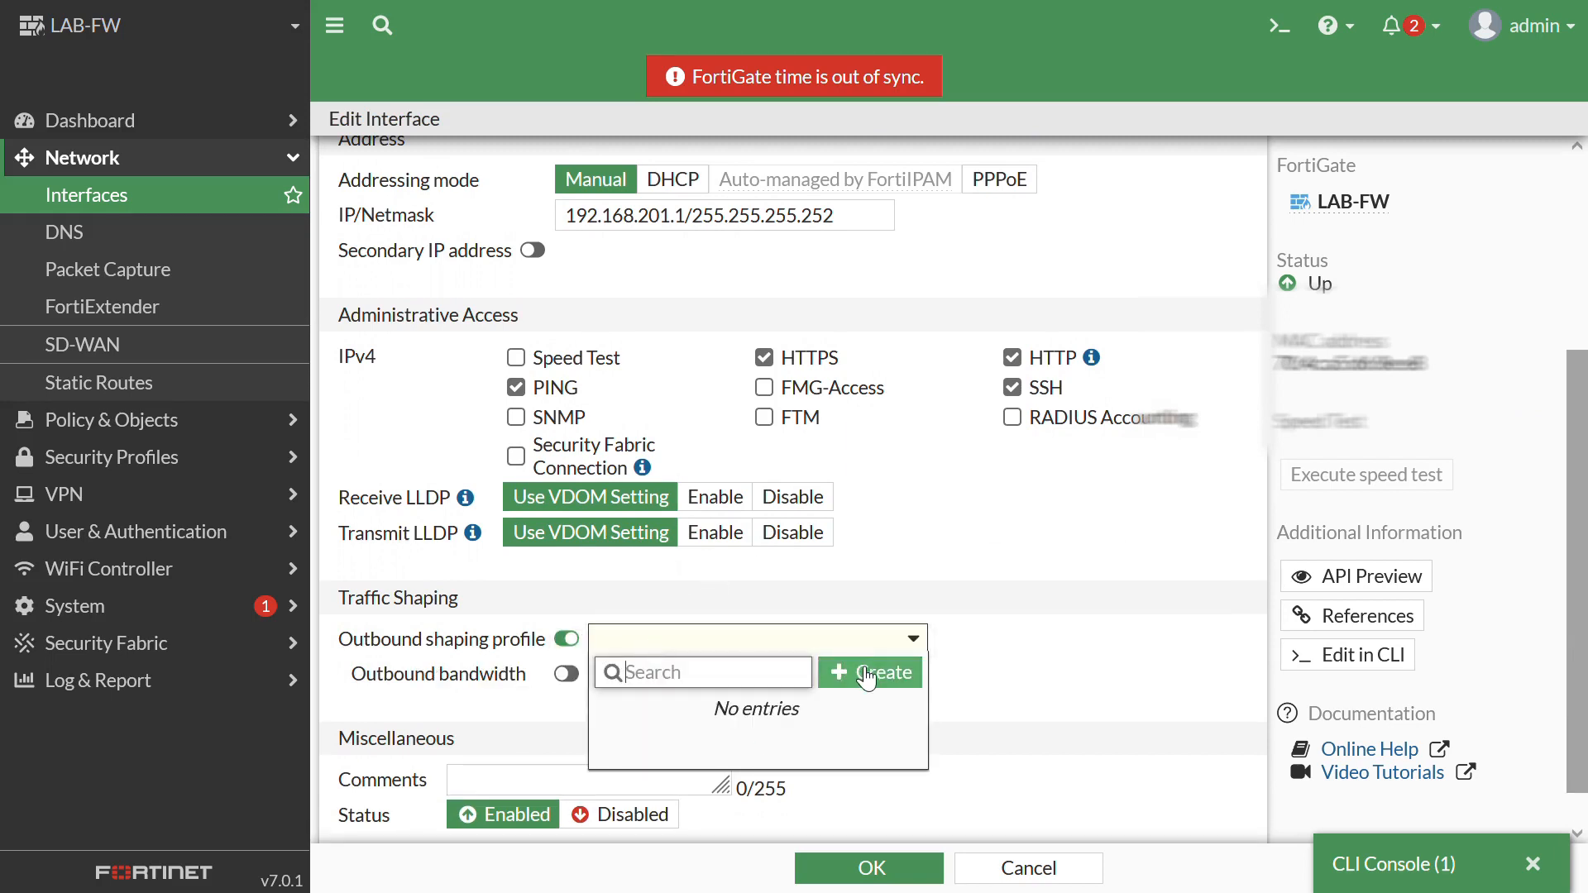
{"action": "left_click", "coordinate": [554, 679]}
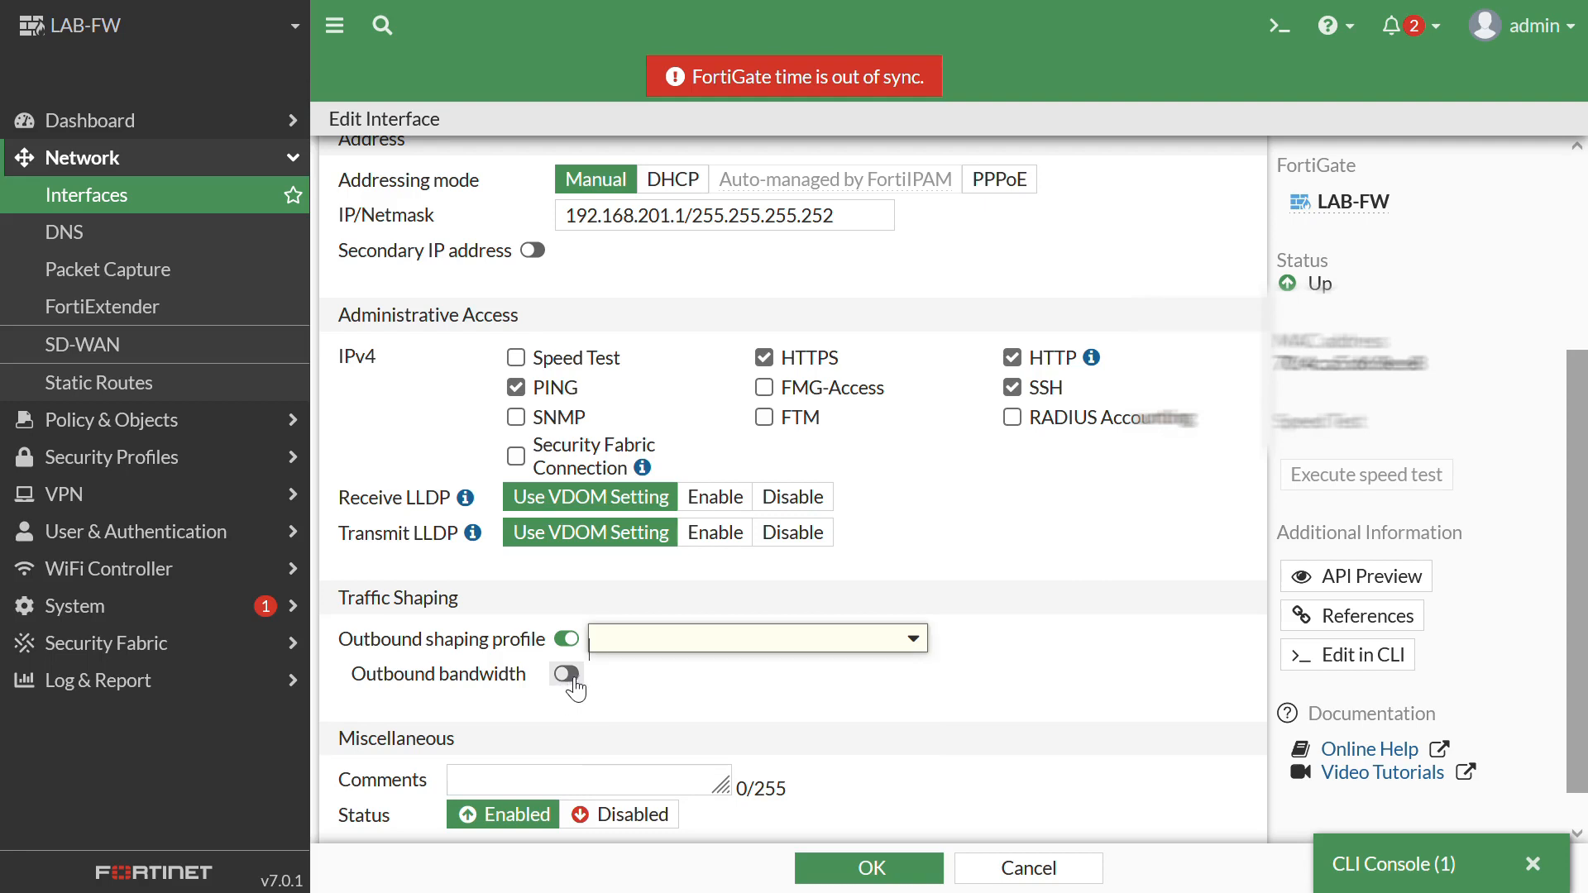
{"action": "left_click", "coordinate": [566, 674]}
{"action": "left_click_drag", "start_coordinate": [673, 680], "coordinate": [554, 676]}
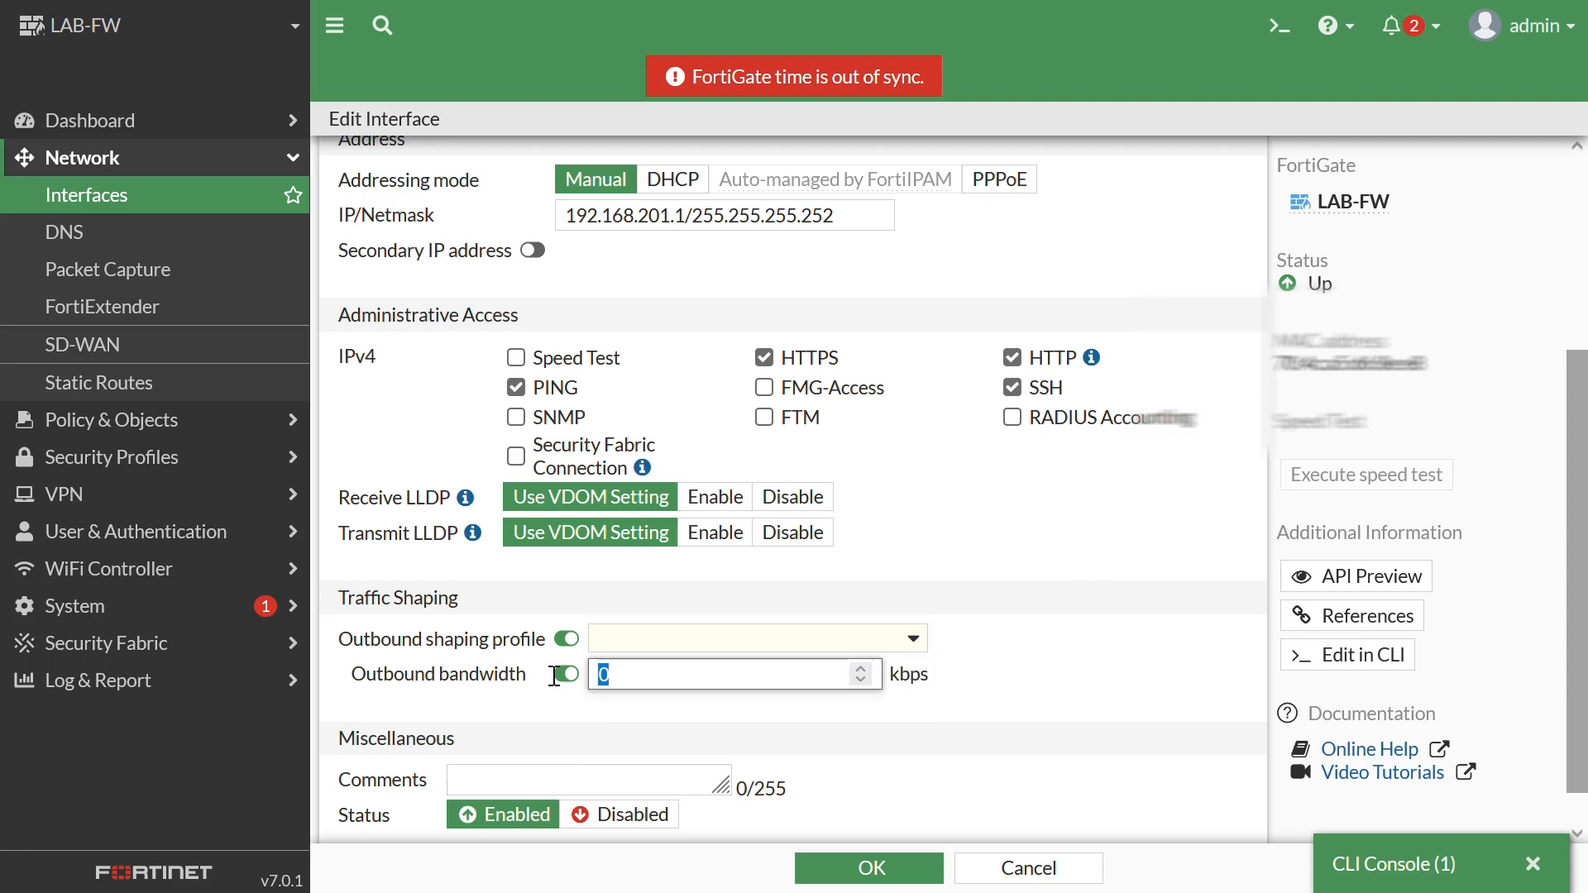
{"action": "type", "text": "10000"}
{"action": "left_click", "coordinate": [903, 653]}
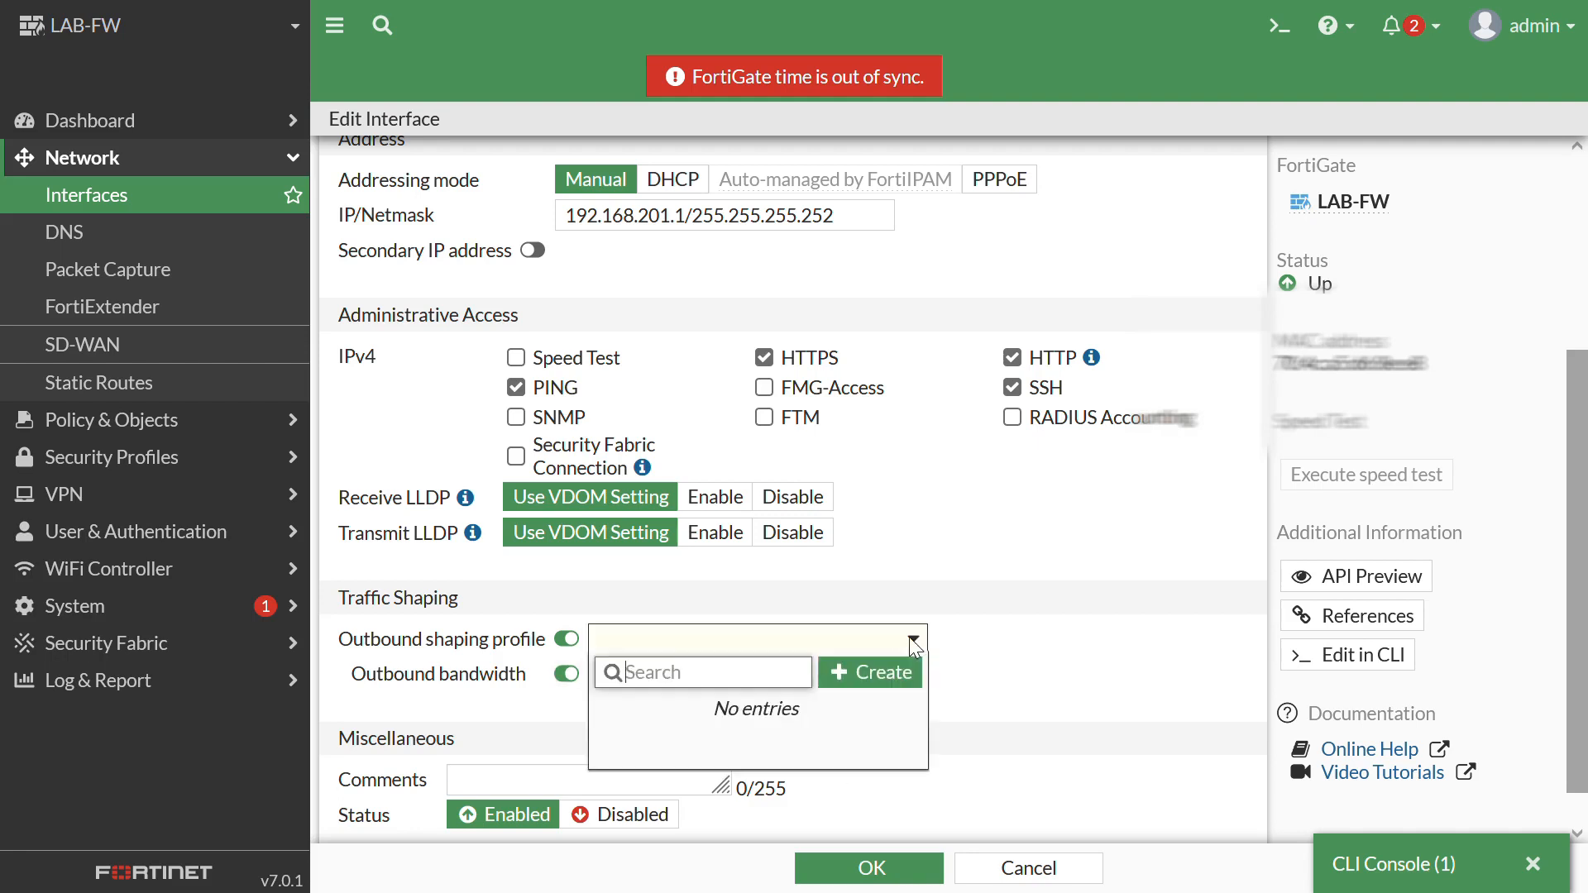
{"action": "left_click", "coordinate": [840, 670]}
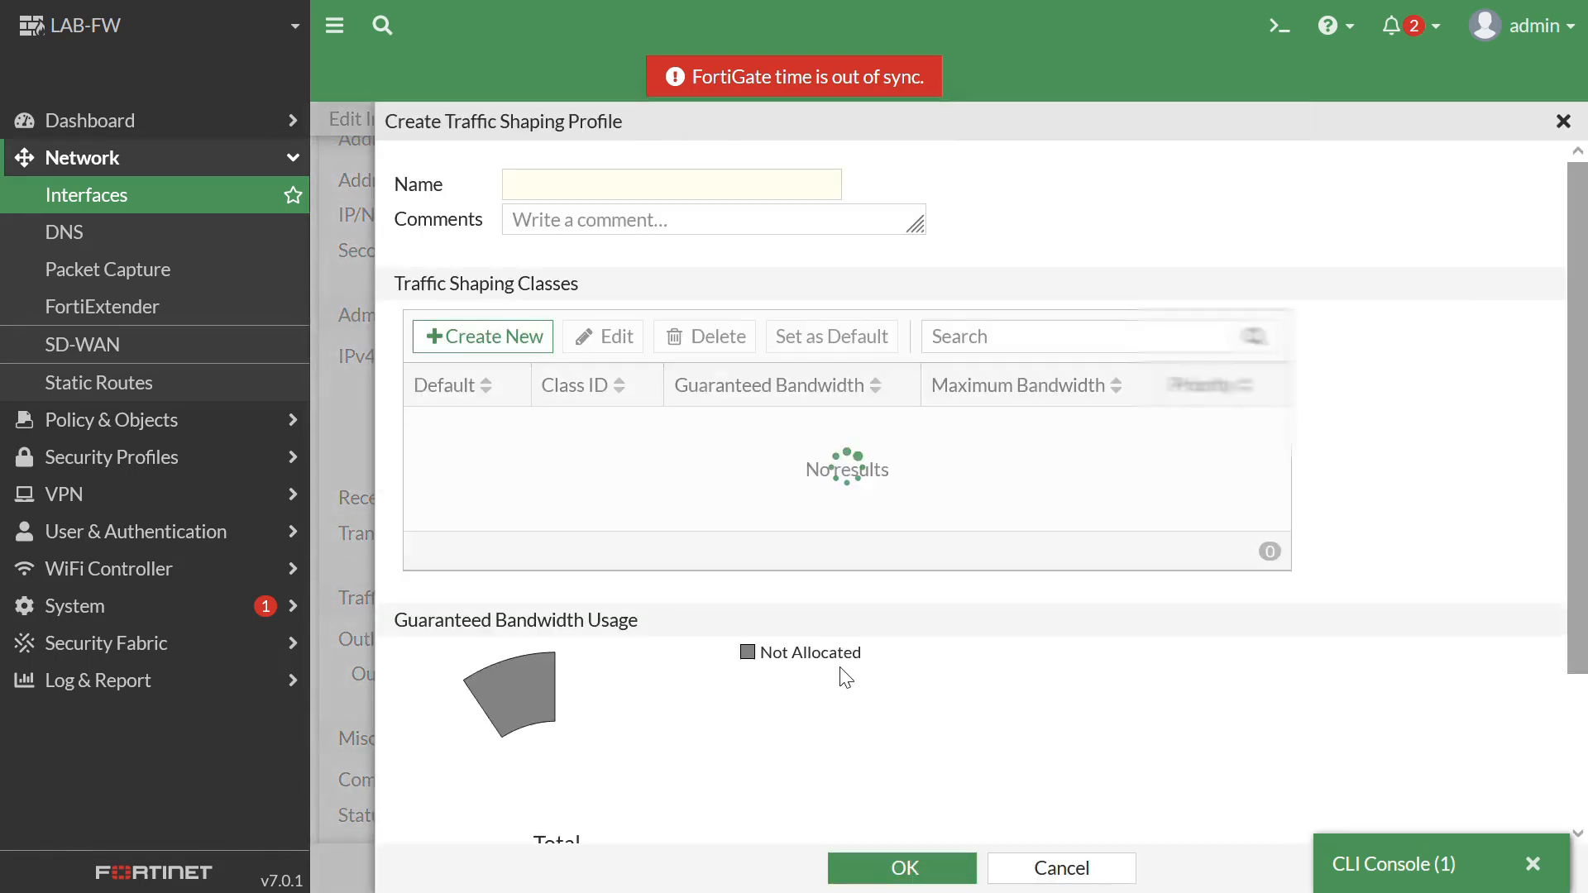
{"action": "left_click", "coordinate": [1054, 866]}
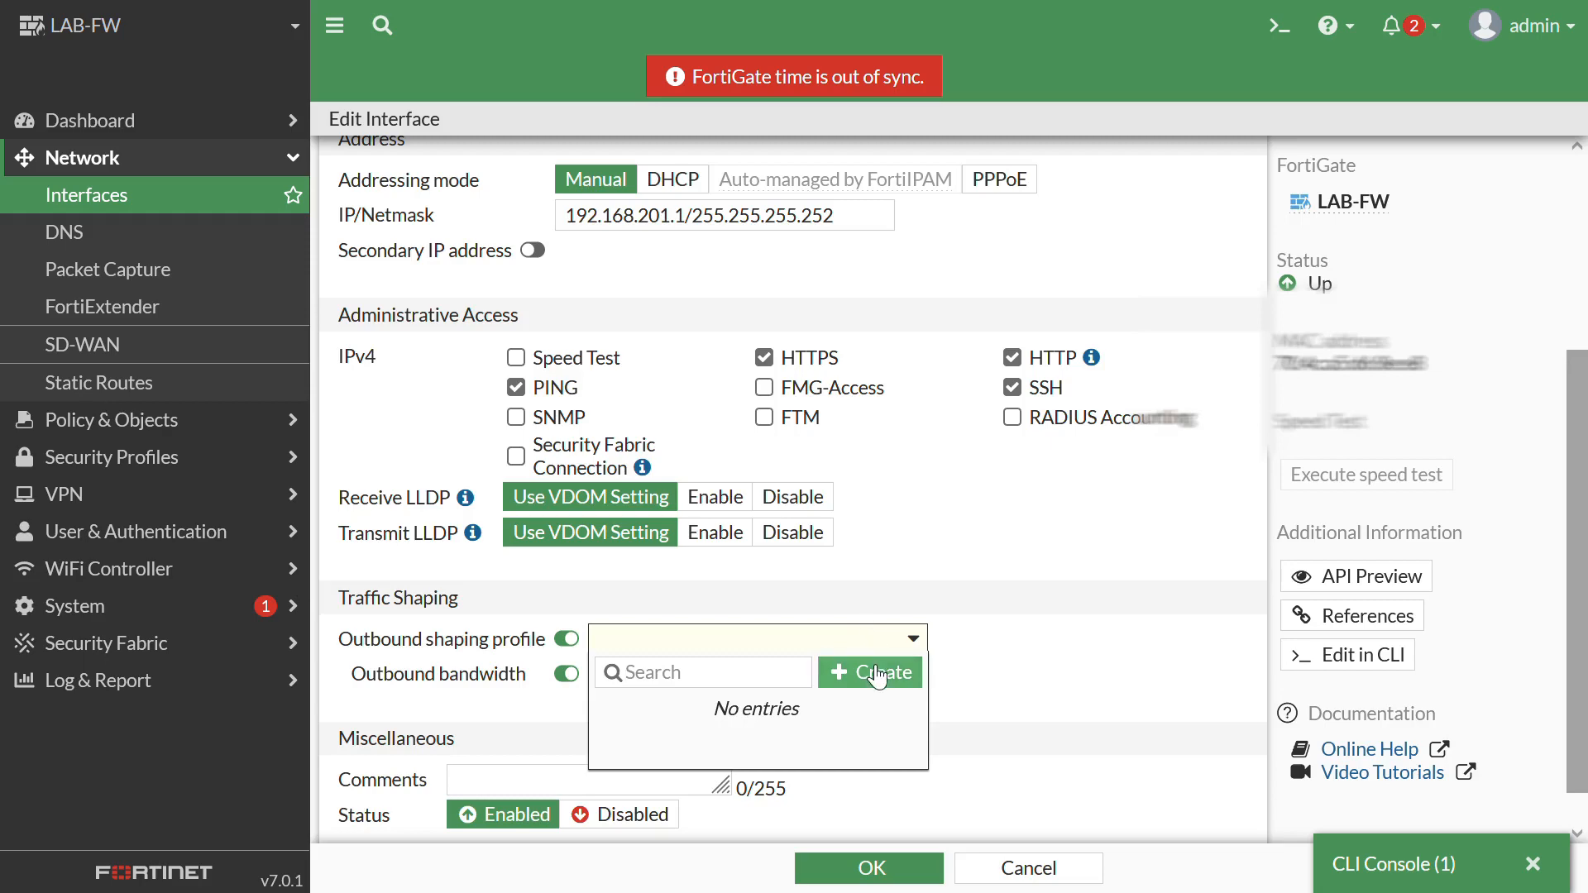
Step: Create a new traffic shaping profile named 5MB and add a class using class ID test5
{"action": "left_click", "coordinate": [877, 675]}
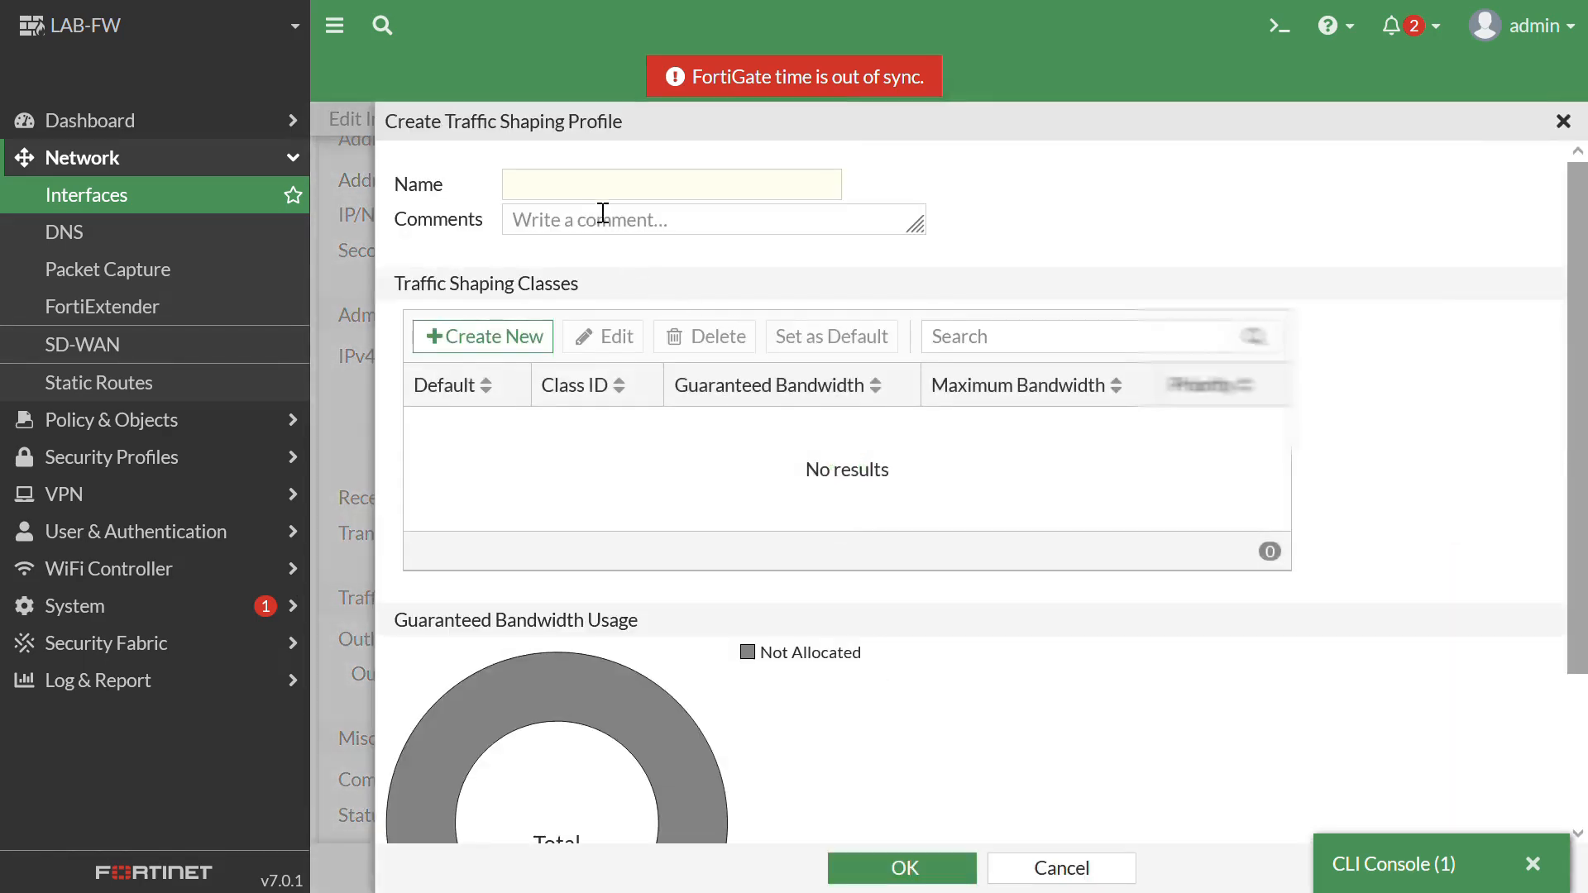
{"action": "left_click", "coordinate": [604, 196]}
{"action": "type", "text": "5MB"}
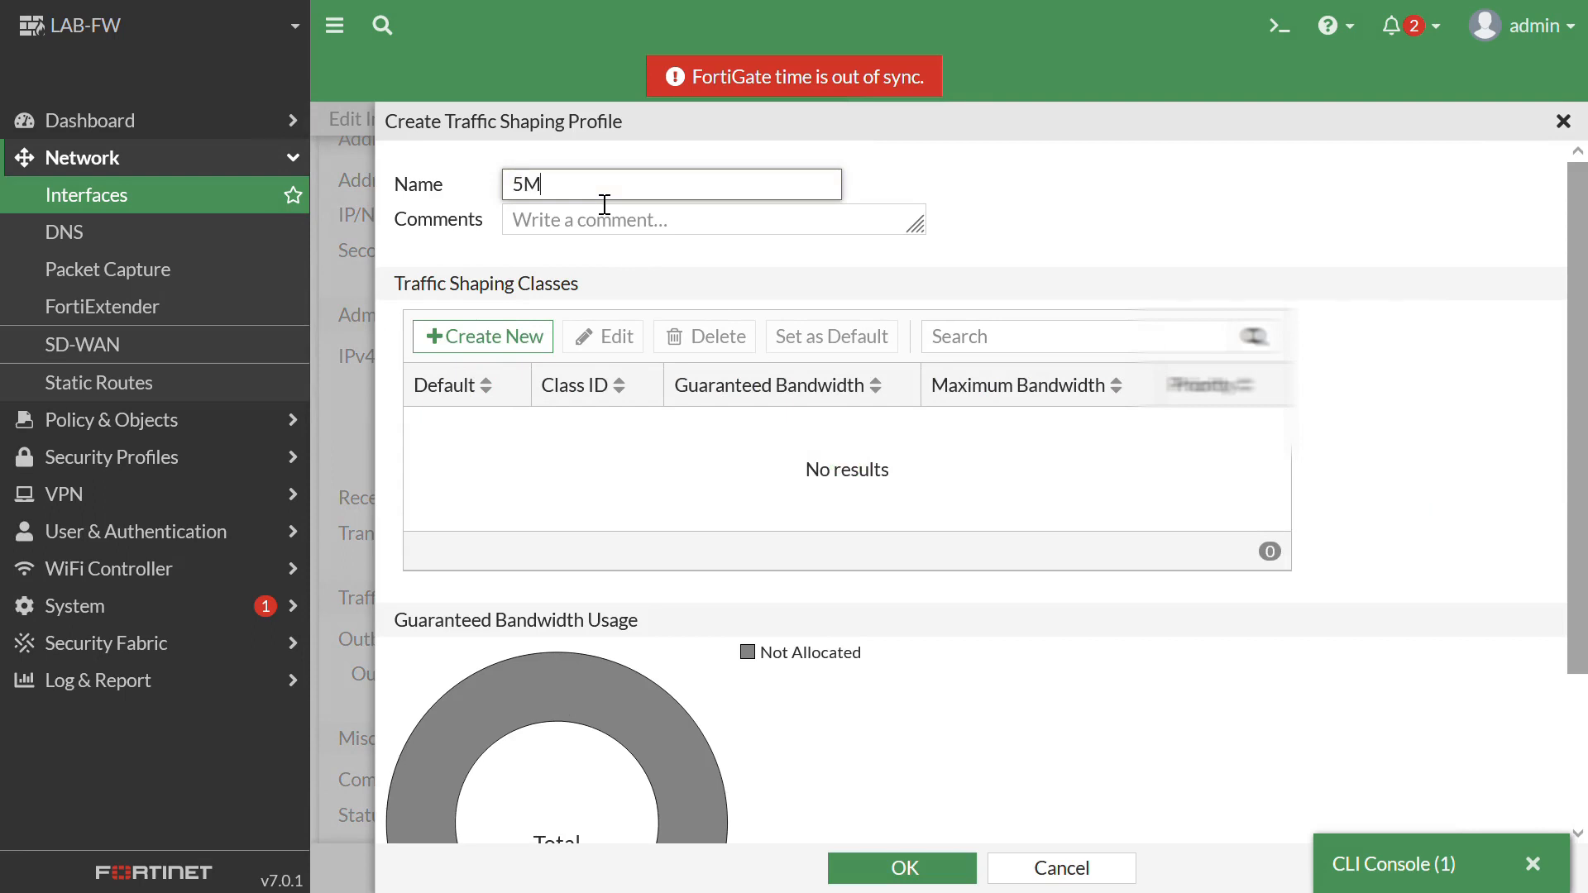
{"action": "left_click", "coordinate": [521, 351]}
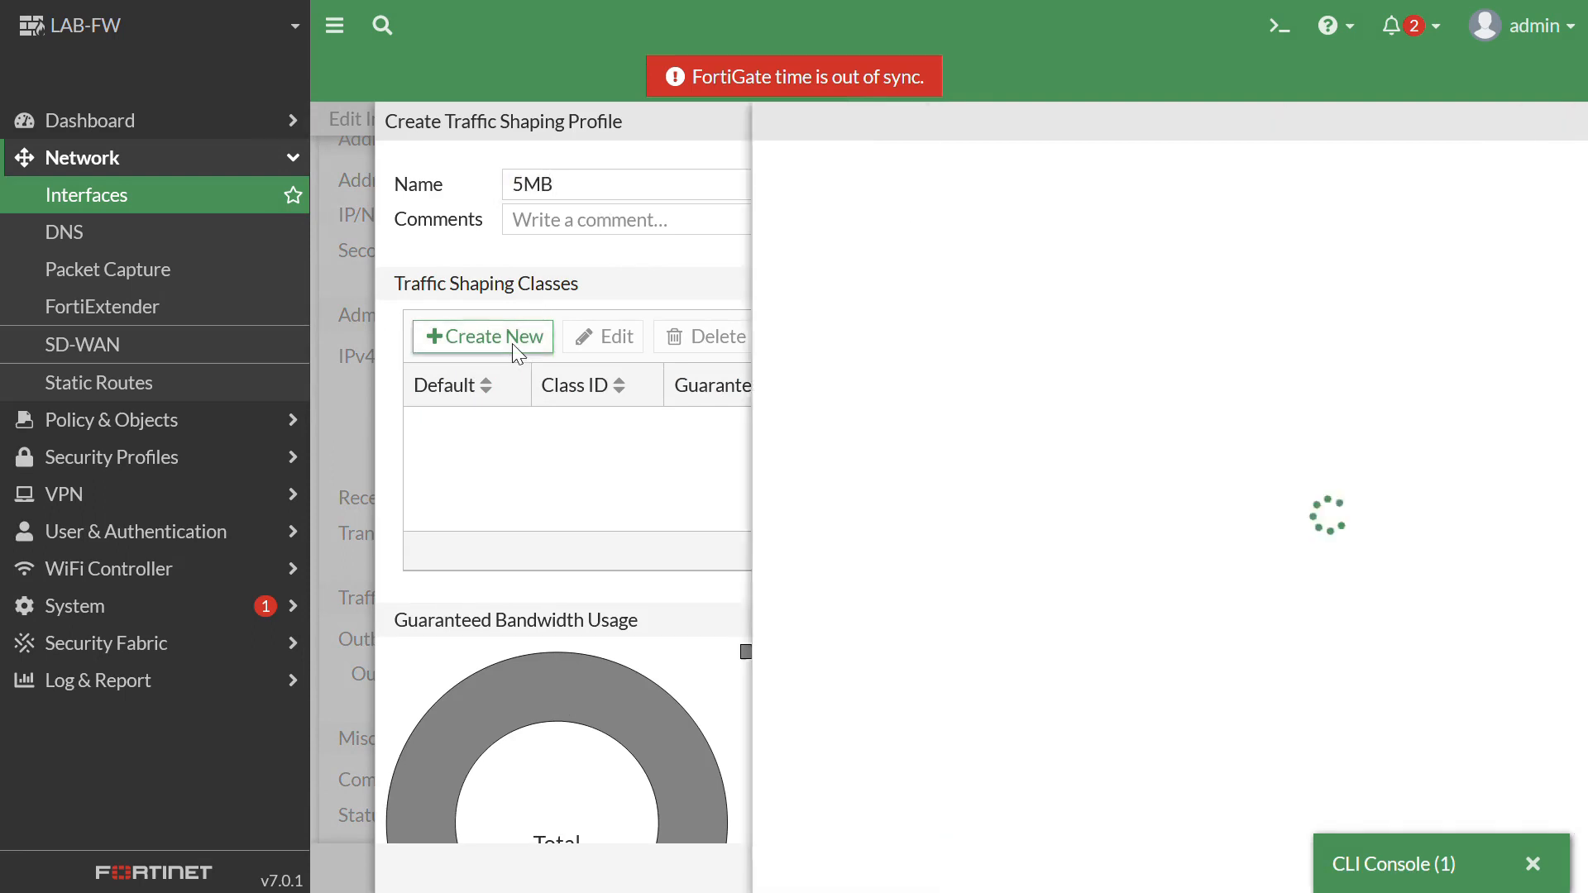
{"action": "left_click", "coordinate": [804, 225]}
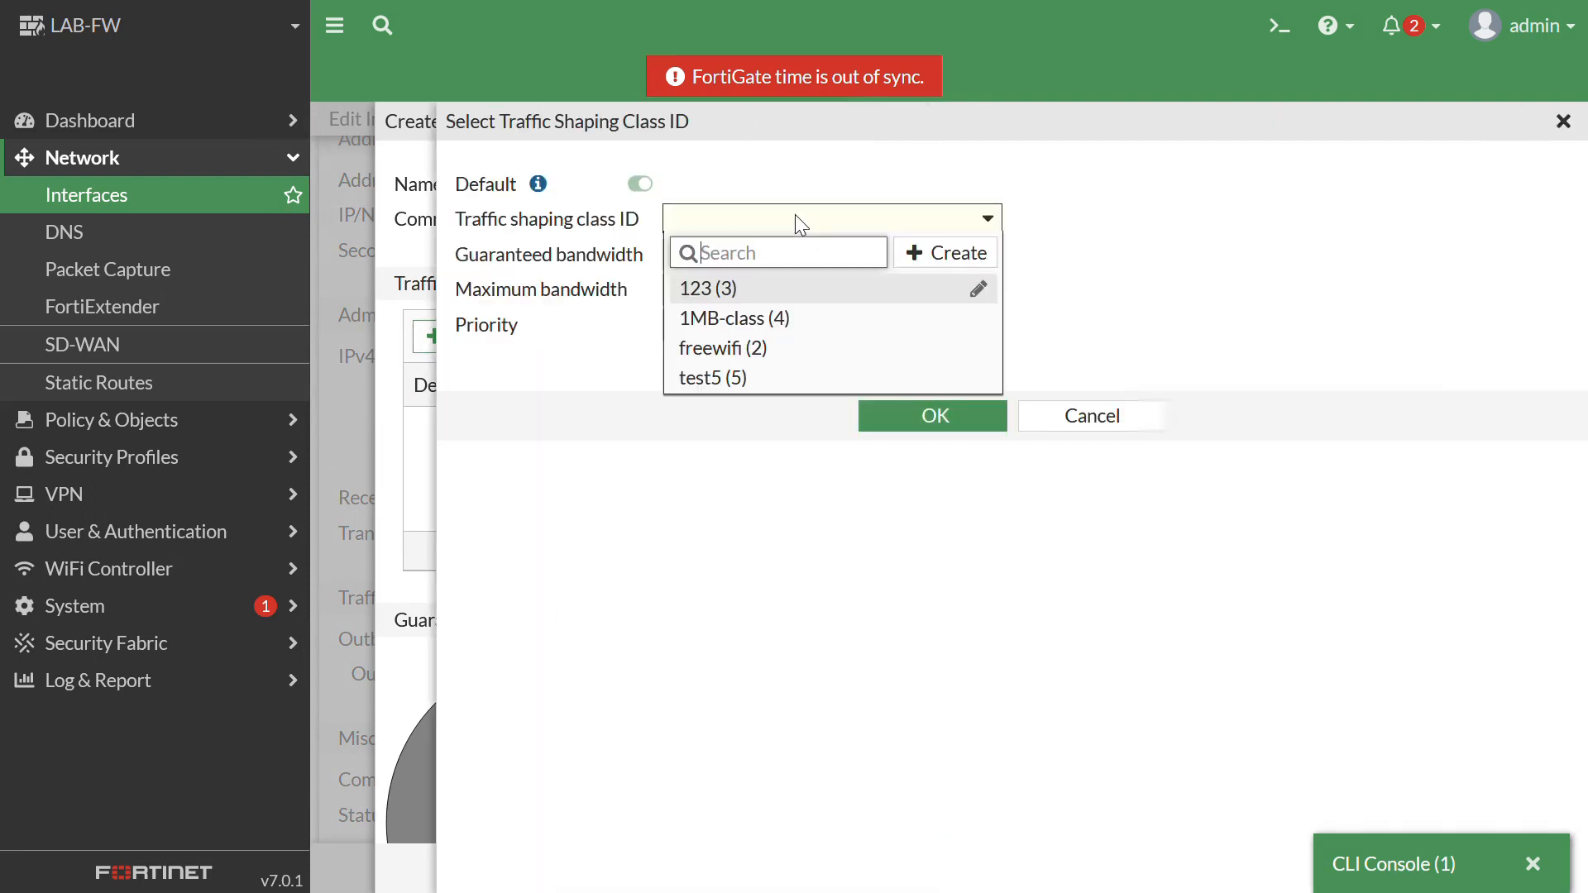
{"action": "left_click", "coordinate": [731, 375]}
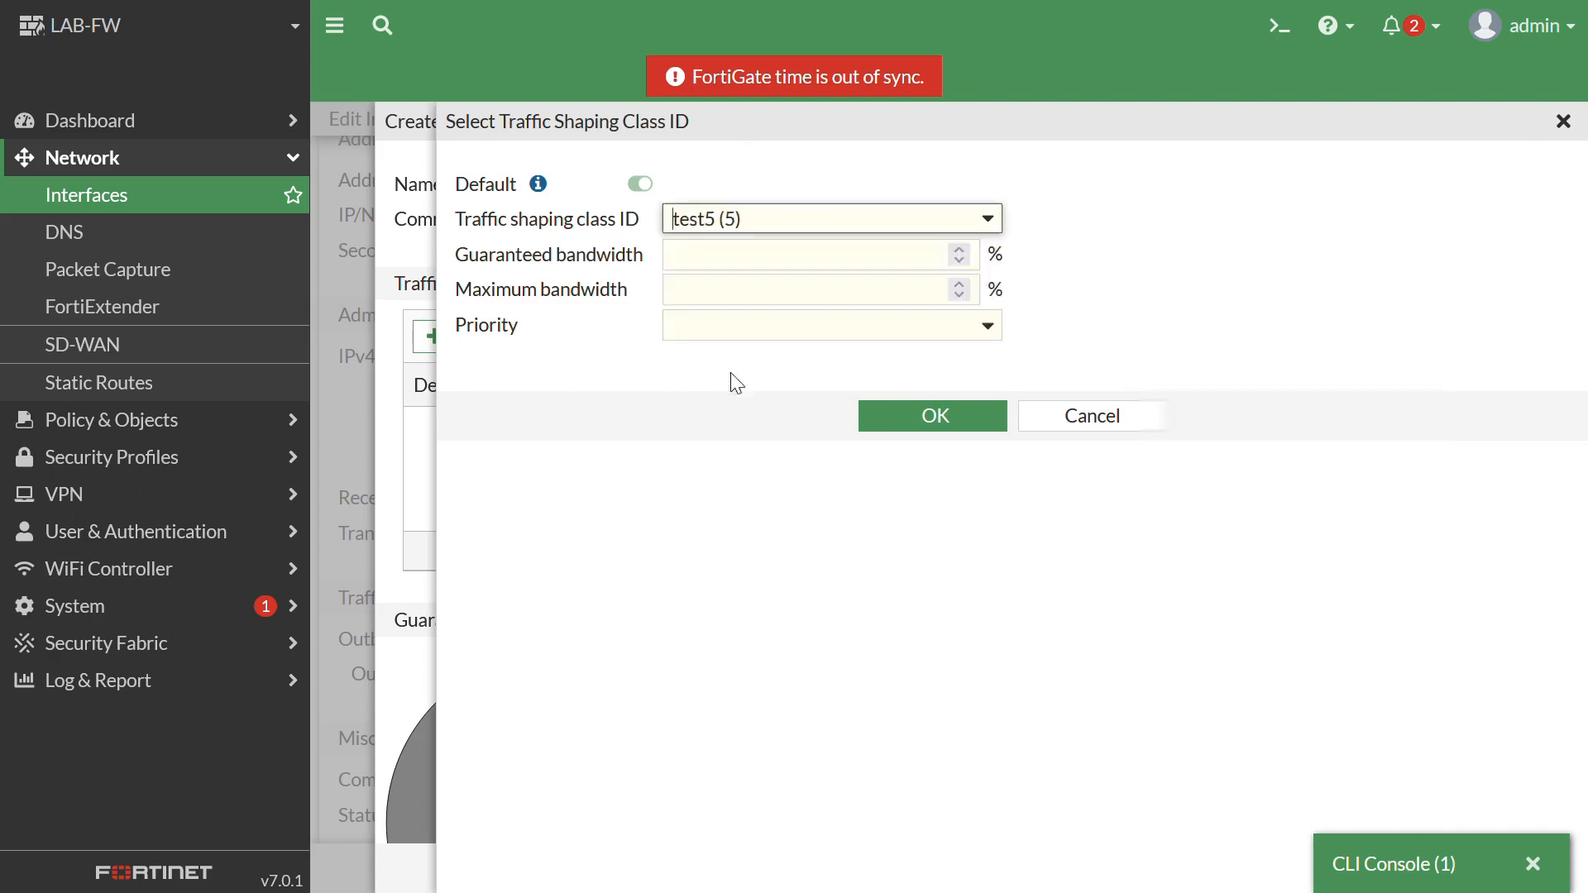
Step: Set the test5 class's guaranteed bandwidth to 10%, maximum bandwidth to 60% and priority to Top
{"action": "left_click", "coordinate": [705, 272]}
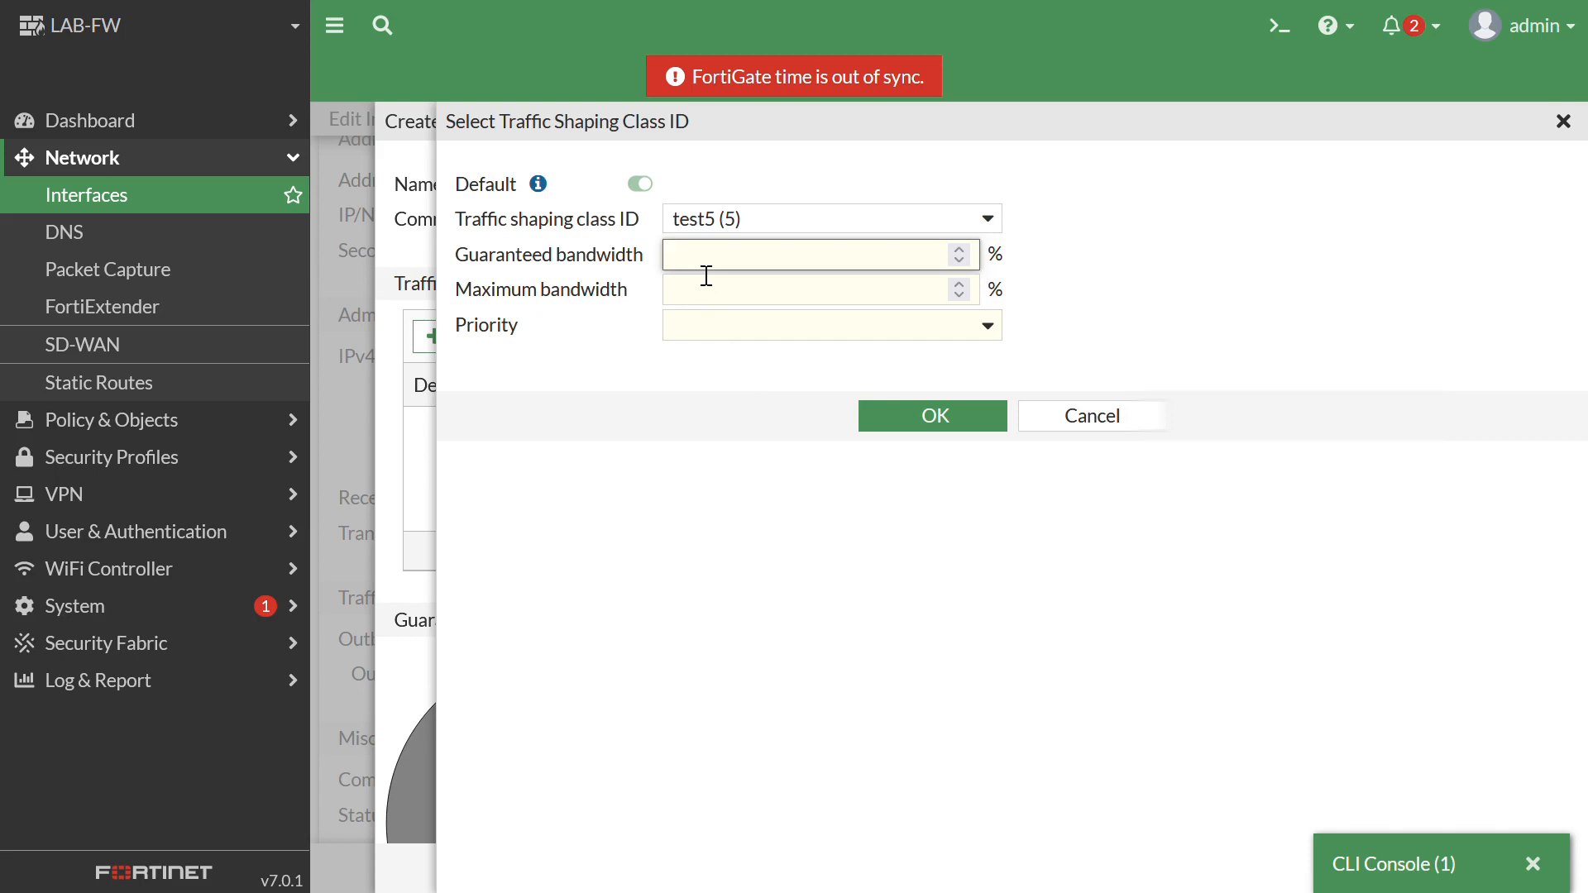
{"action": "type", "text": "10"}
{"action": "left_click", "coordinate": [699, 306]}
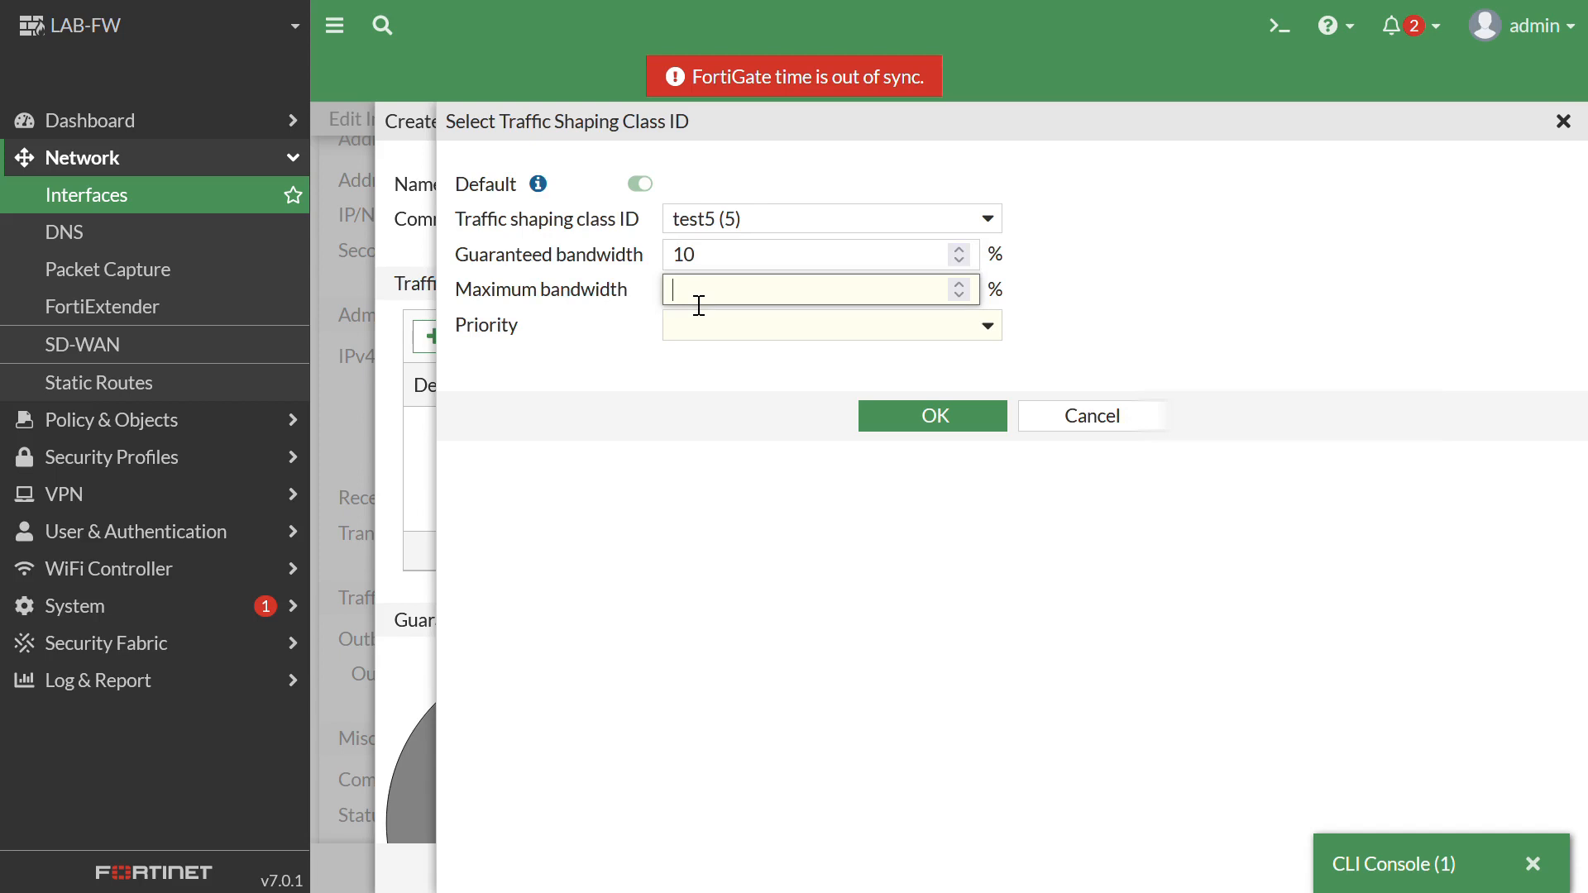
{"action": "type", "text": "60"}
{"action": "left_click", "coordinate": [875, 330]}
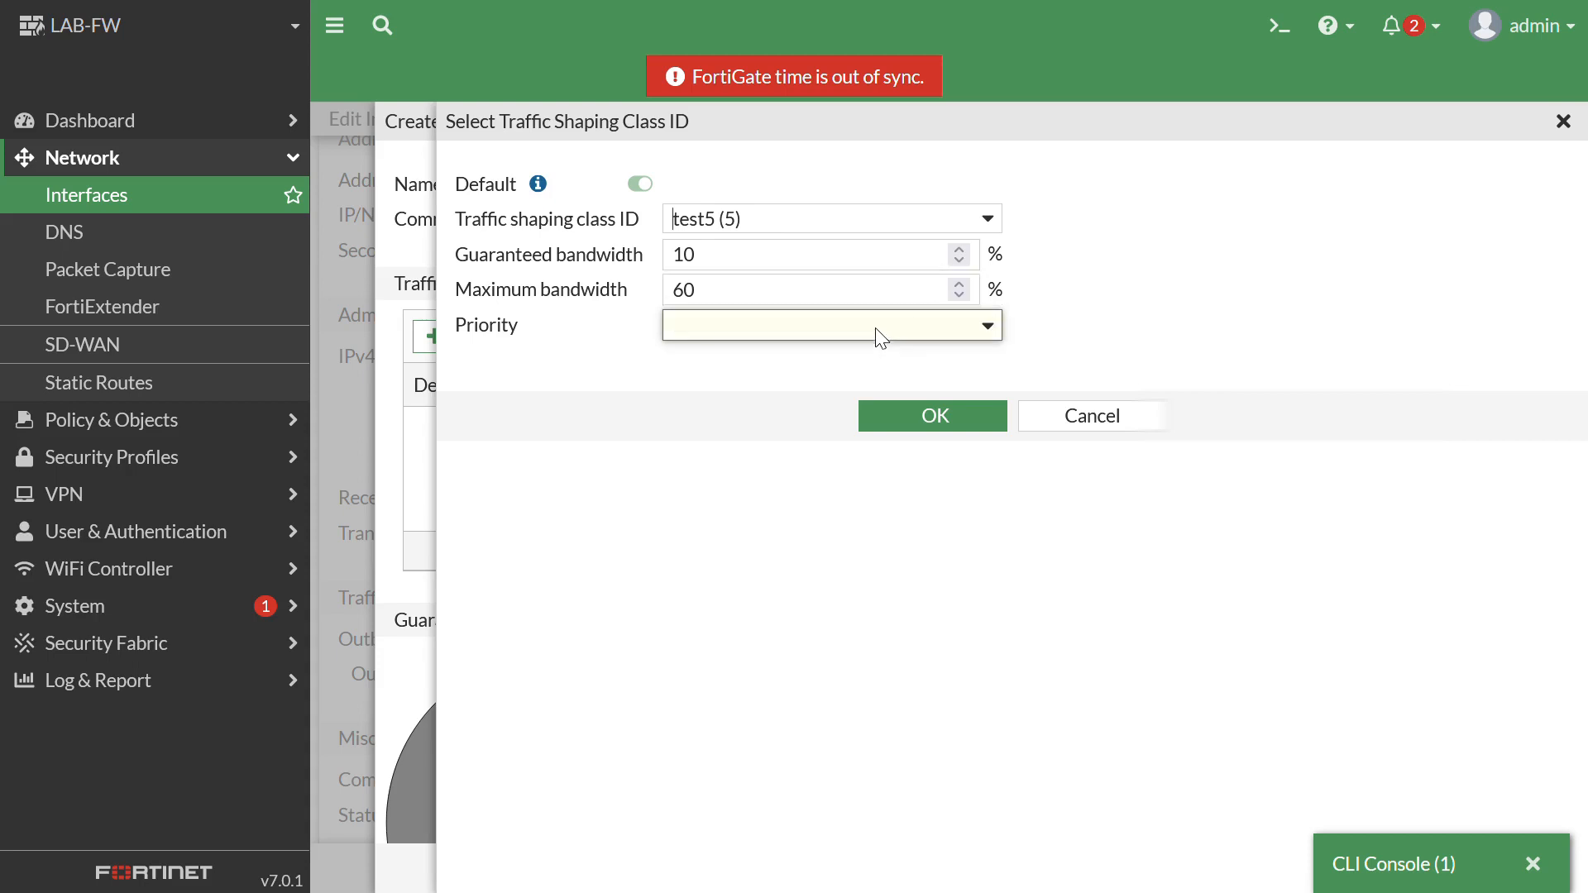
{"action": "left_click", "coordinate": [757, 400]}
{"action": "left_click", "coordinate": [892, 418]}
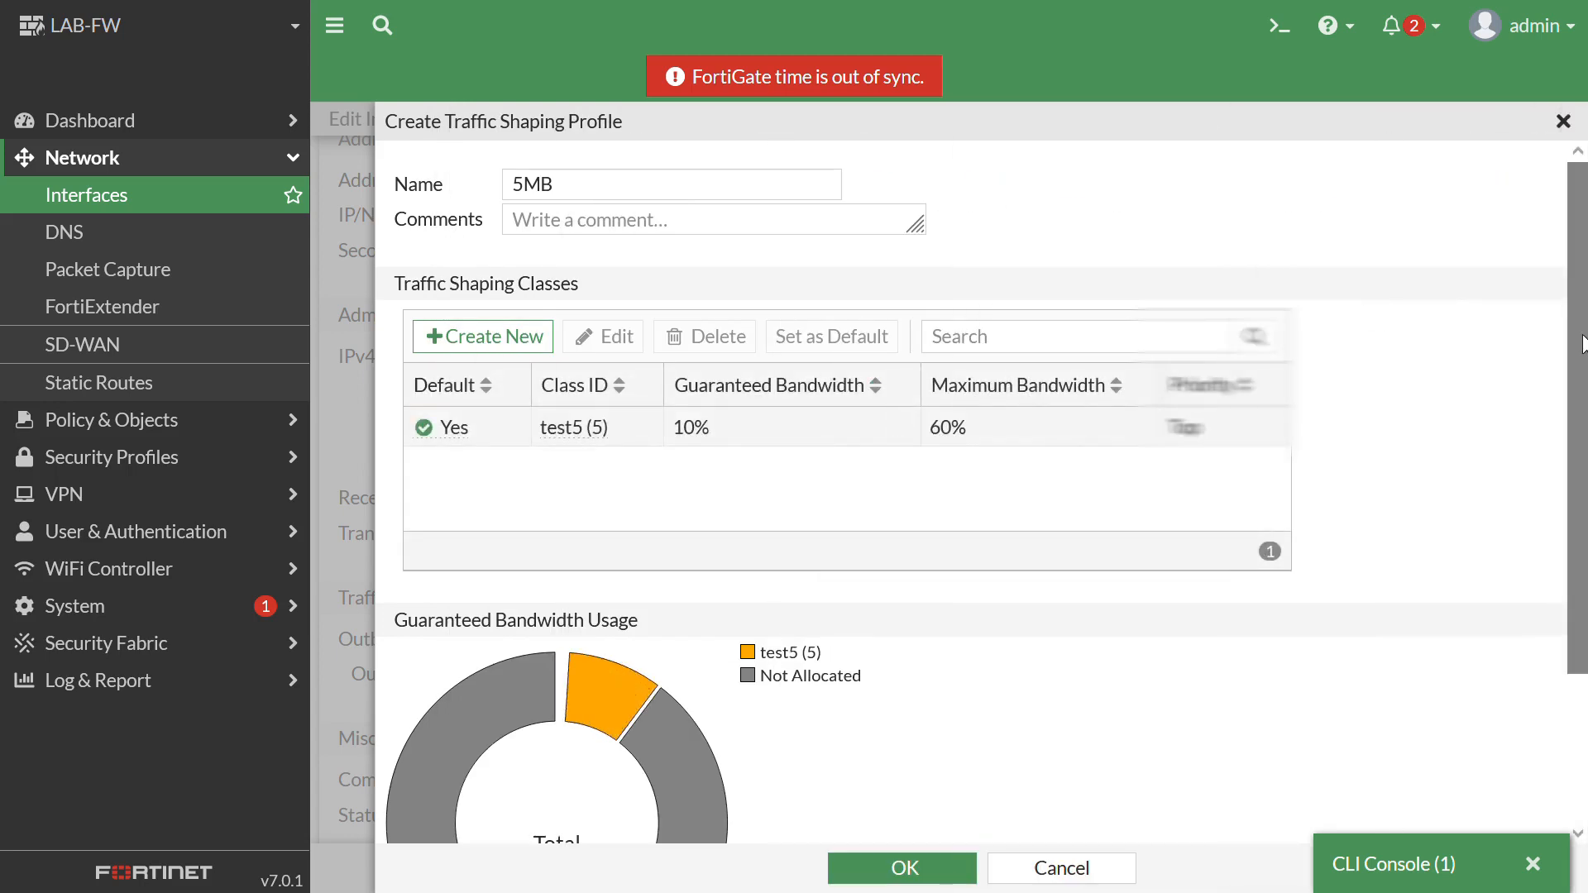
Step: Save the 5MB profile and select it as wan1's outbound shaping profile
{"action": "left_click_drag", "start_coordinate": [1584, 338], "coordinate": [1586, 488]}
{"action": "left_click_drag", "start_coordinate": [1586, 571], "coordinate": [1586, 571]}
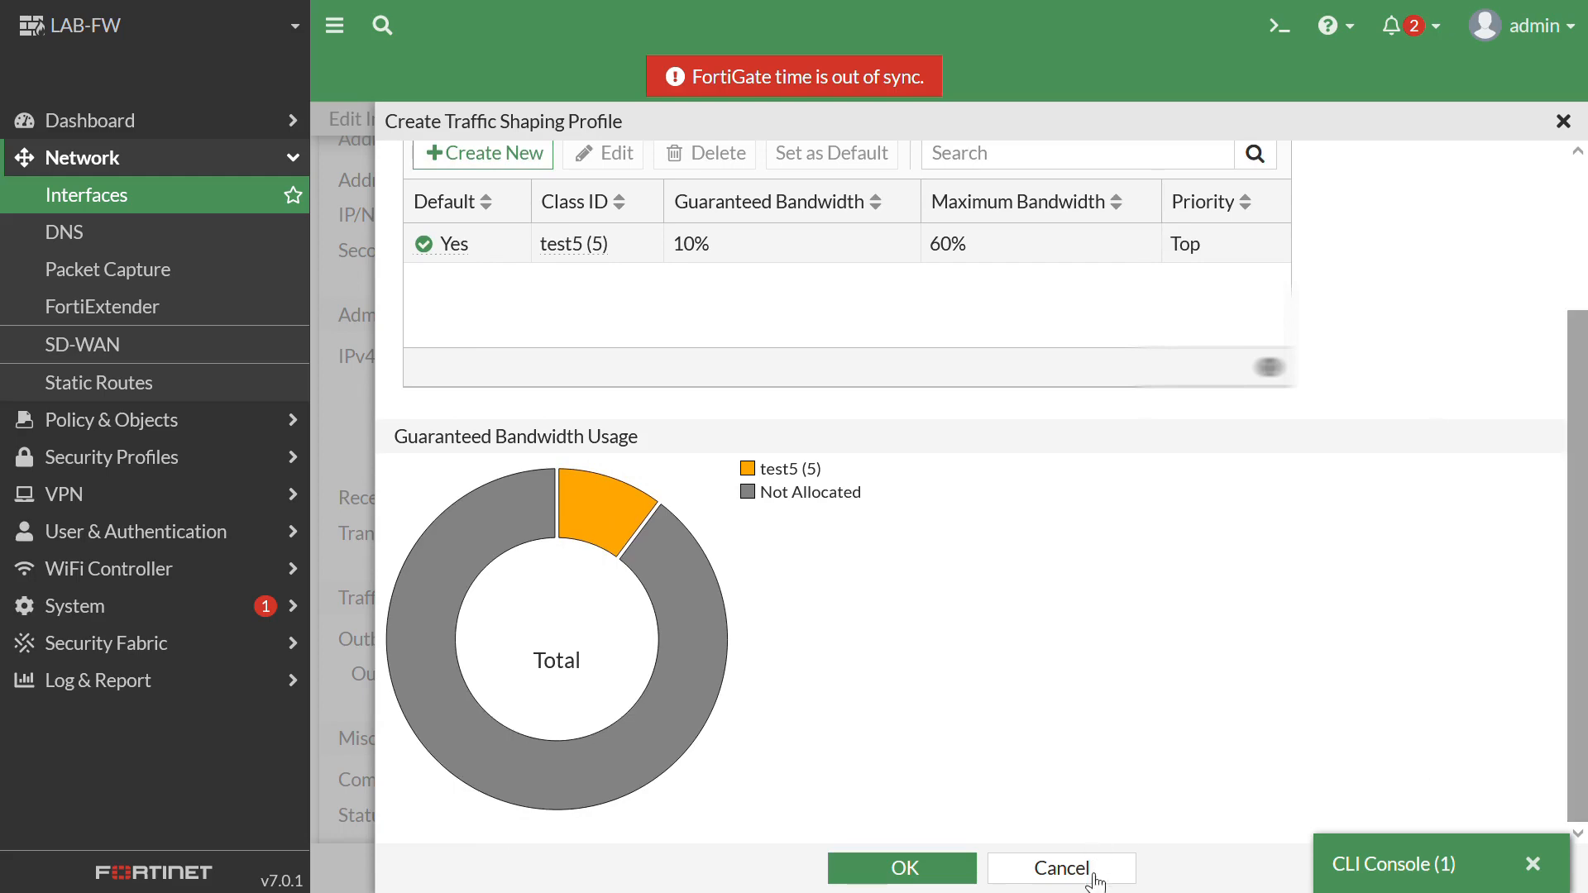
{"action": "left_click", "coordinate": [943, 874]}
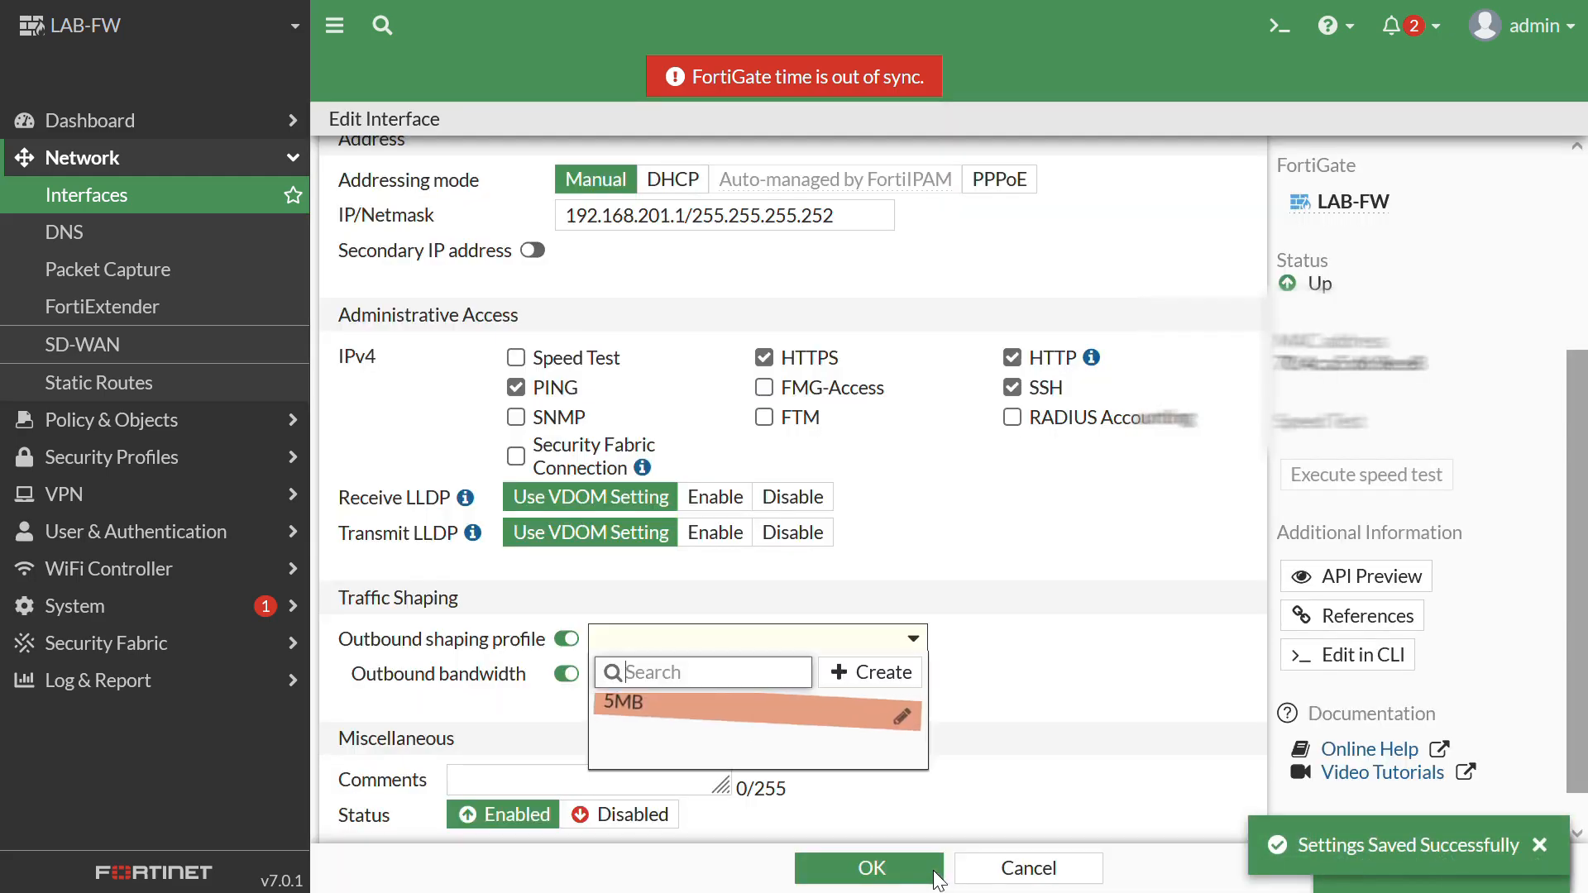
{"action": "left_click", "coordinate": [784, 708]}
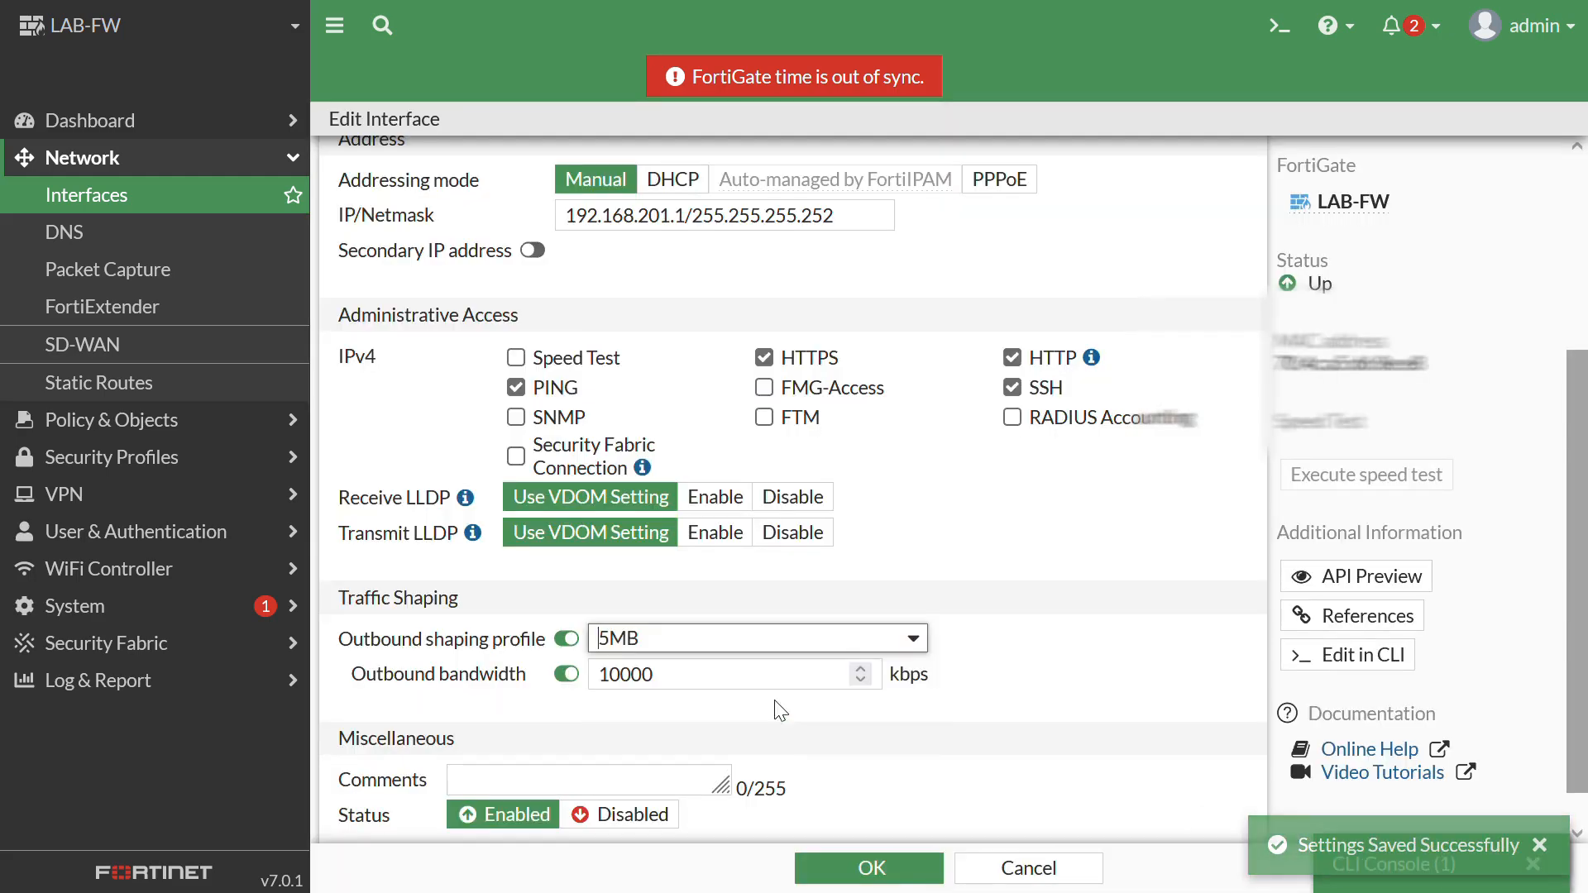
{"action": "scroll", "coordinate": [1586, 567], "scroll_direction": "down", "scroll_amount": 1}
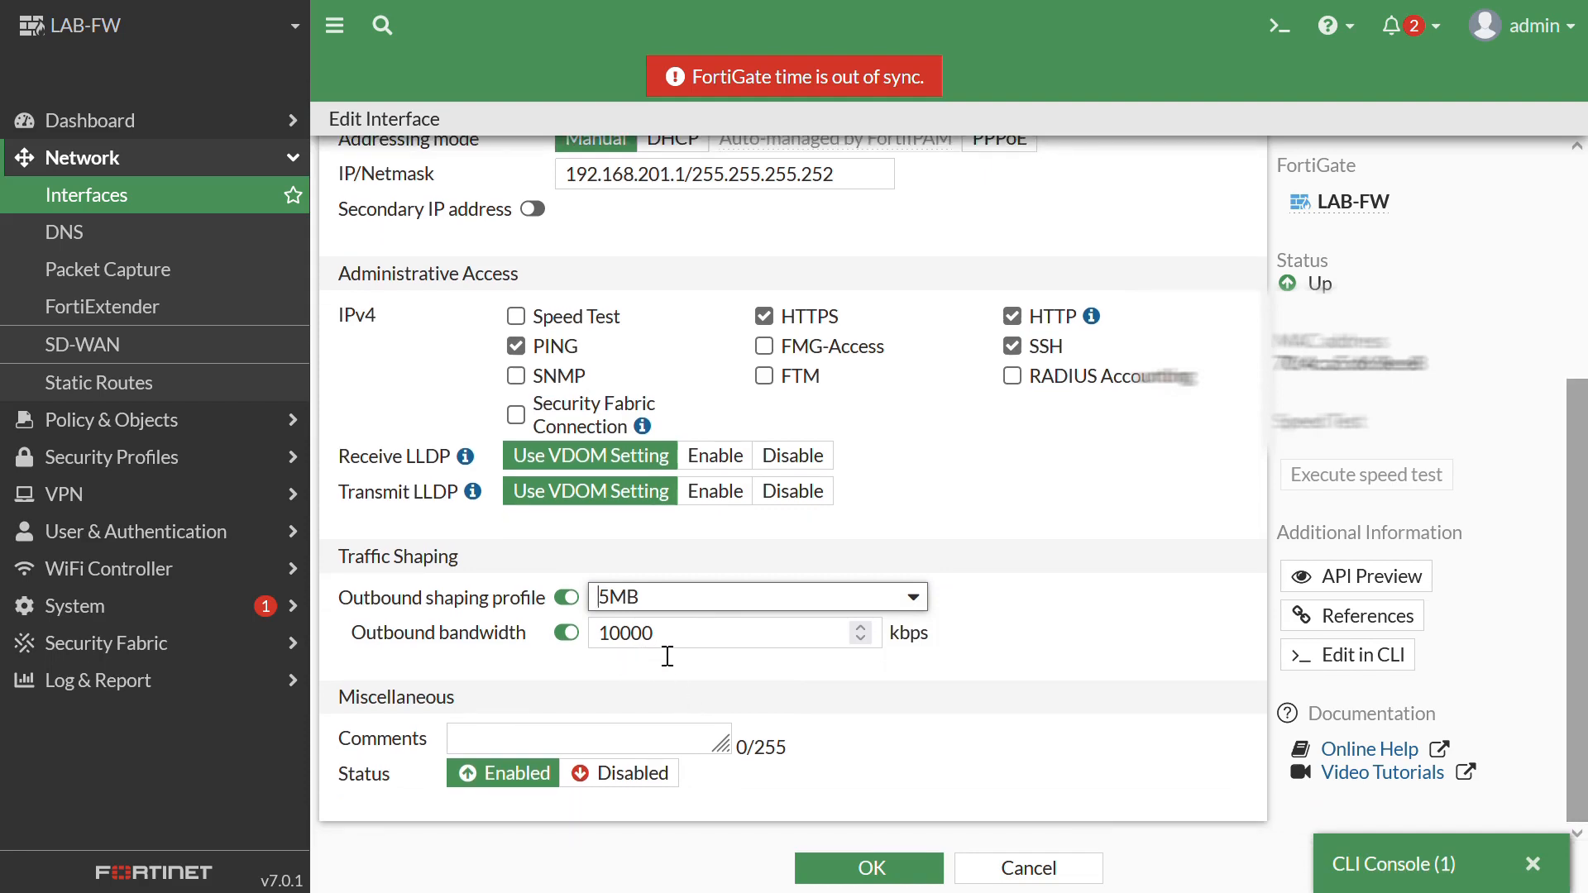
Step: Save the wan1 interface changes and review the 5MB profile in the traffic shaping profiles list
{"action": "left_click", "coordinate": [879, 874]}
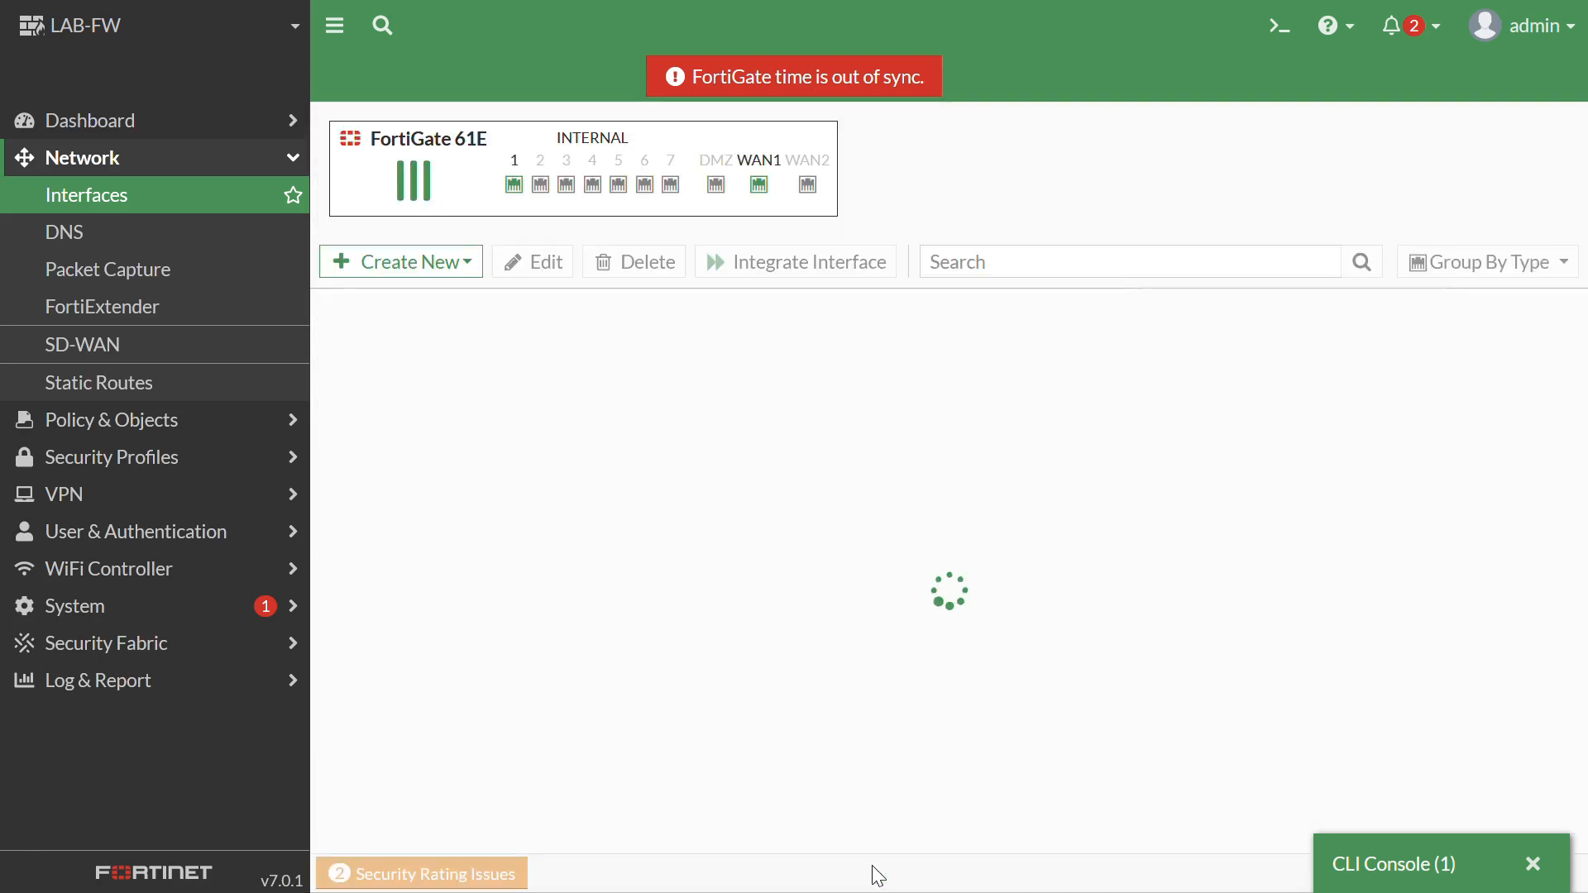
{"action": "left_click", "coordinate": [166, 420]}
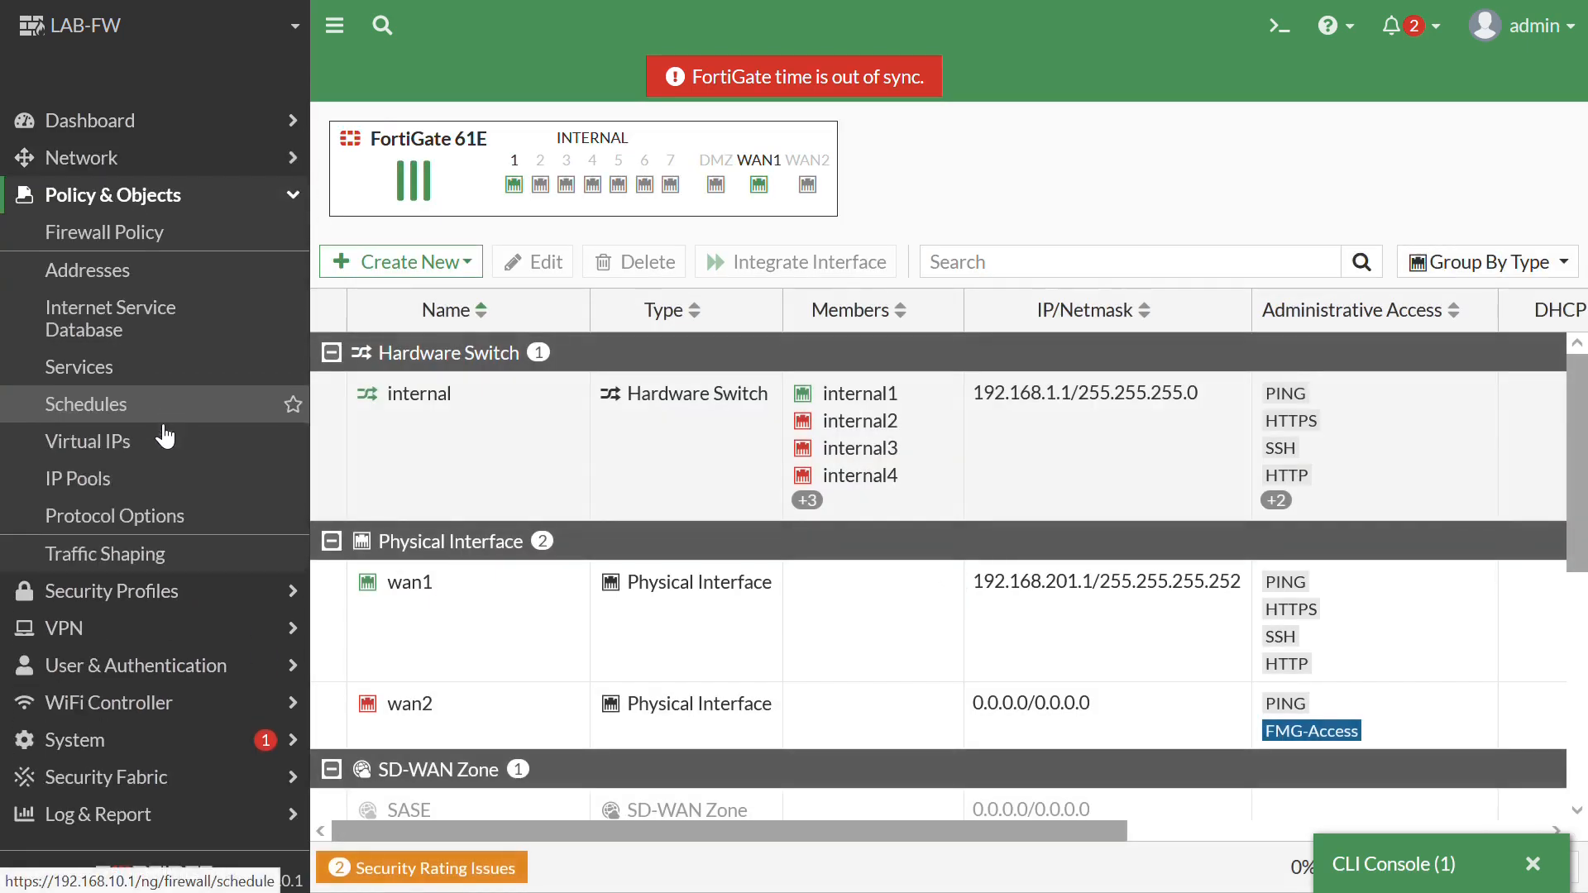
{"action": "left_click", "coordinate": [159, 554]}
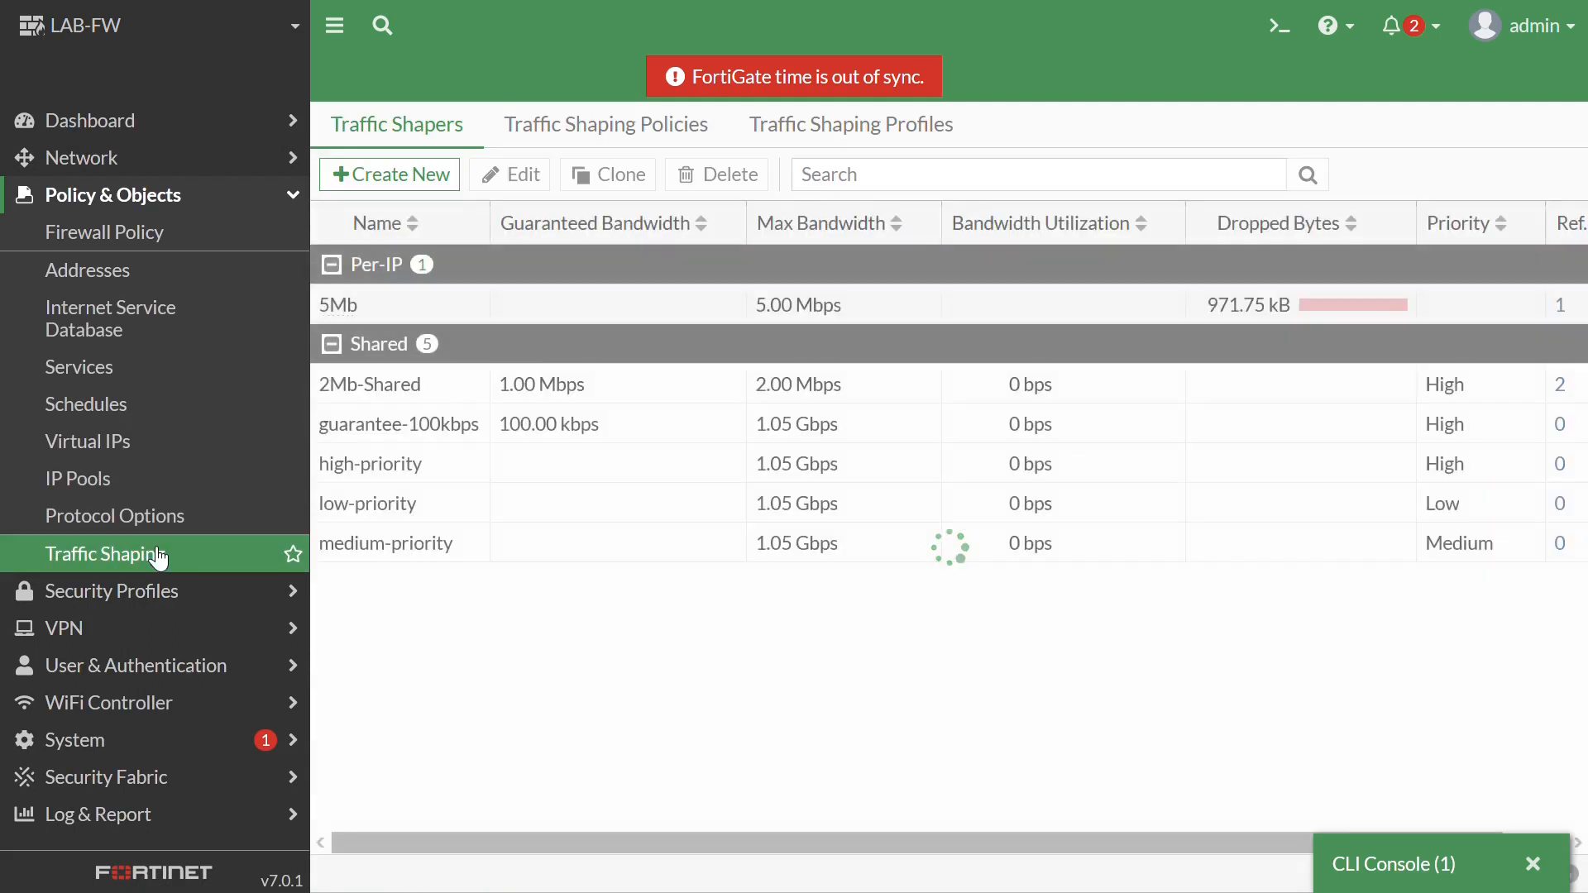
{"action": "left_click", "coordinate": [844, 139]}
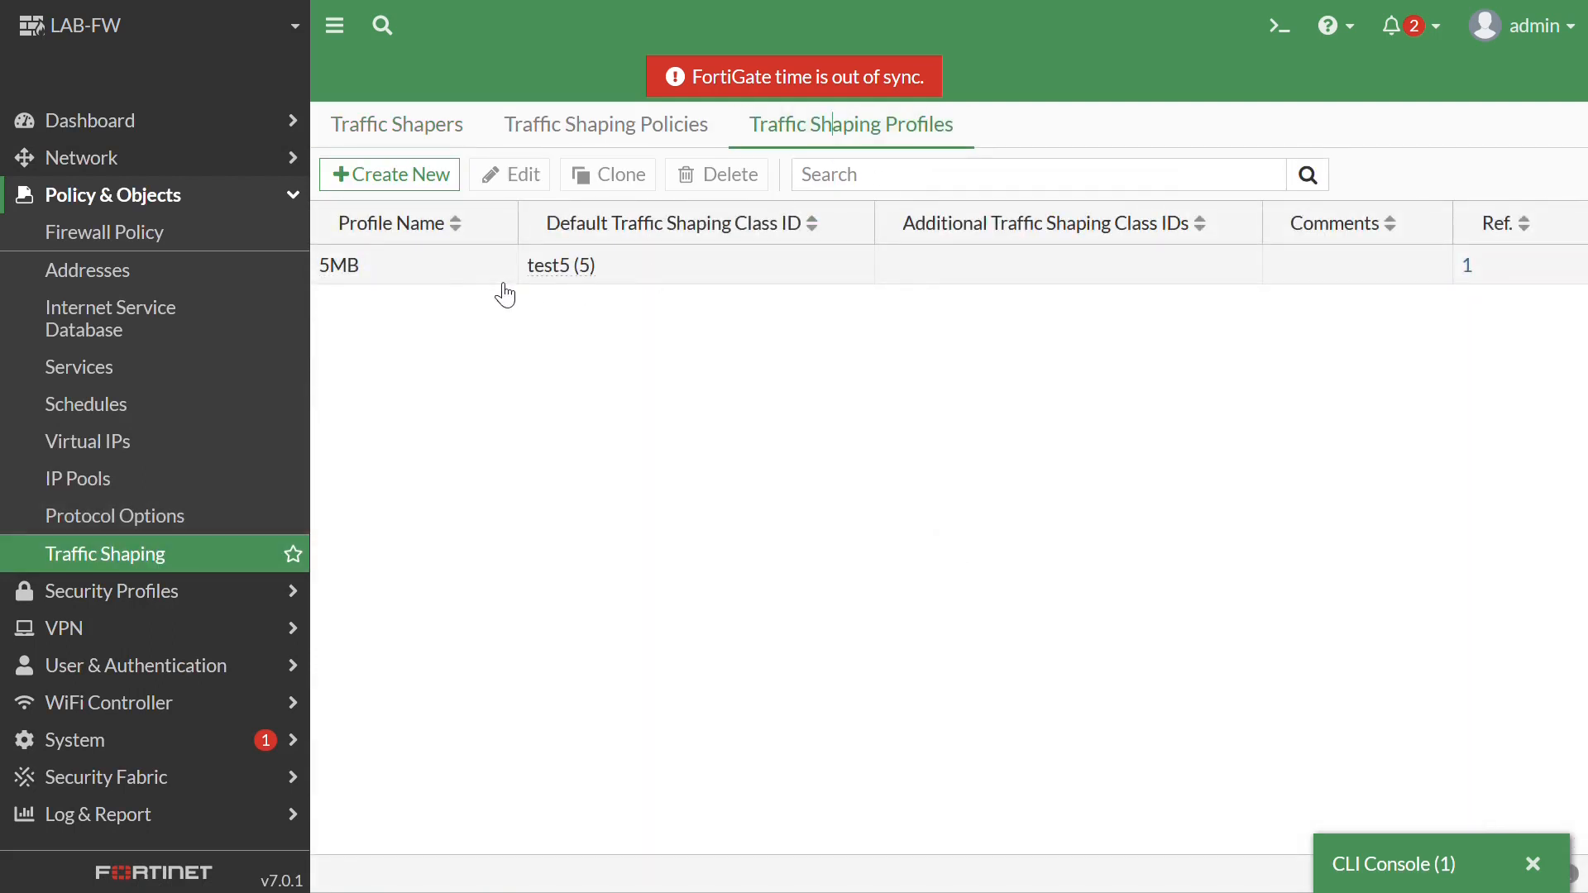
{"action": "left_click", "coordinate": [464, 276]}
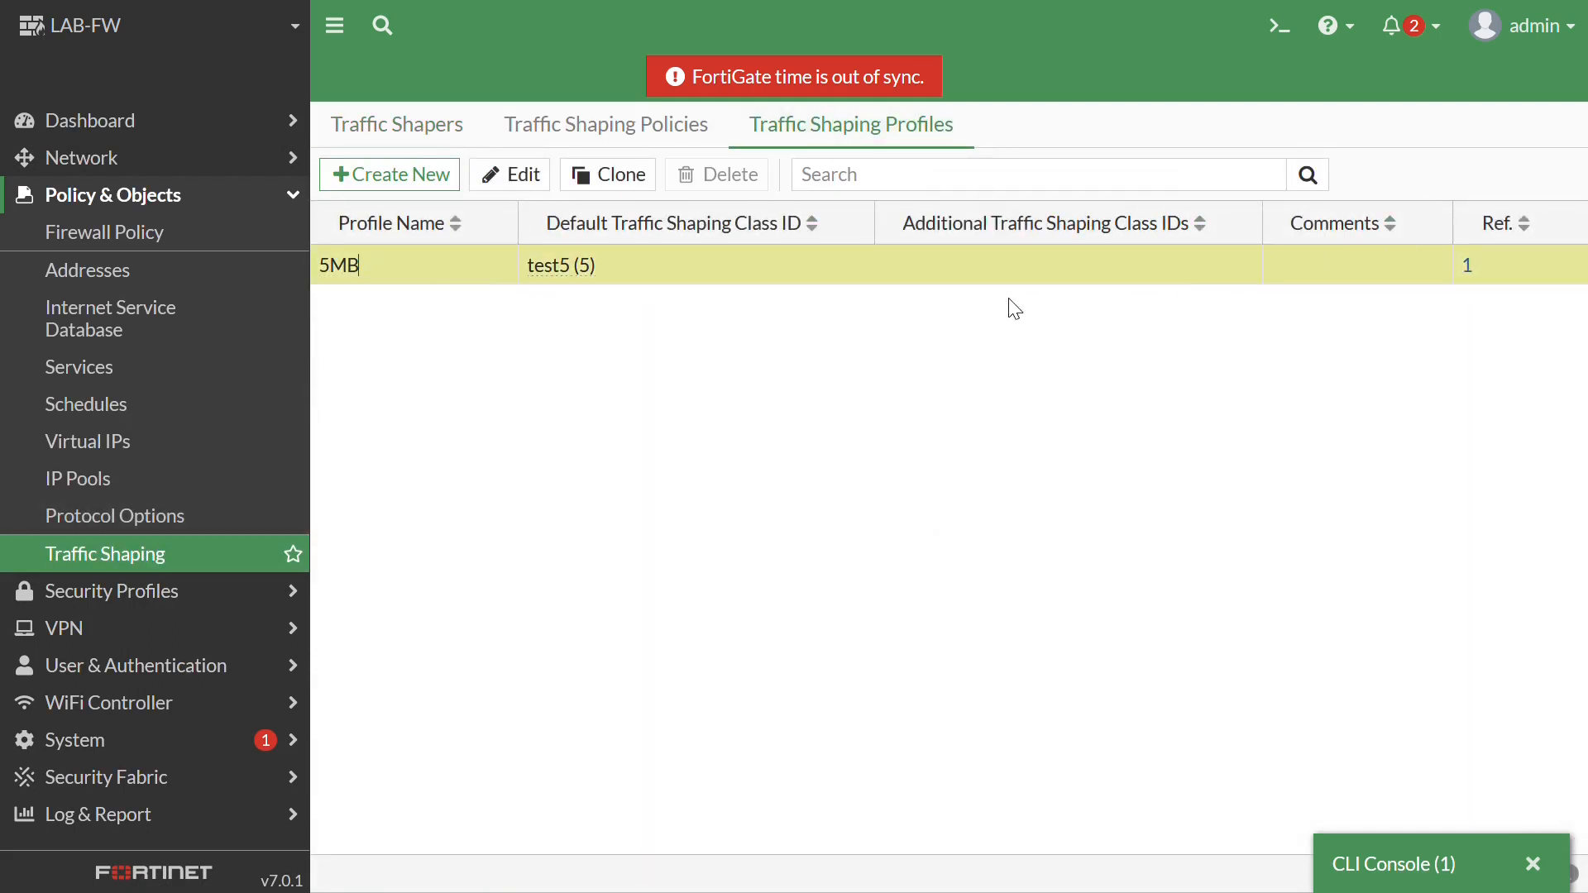
{"action": "left_click", "coordinate": [649, 140]}
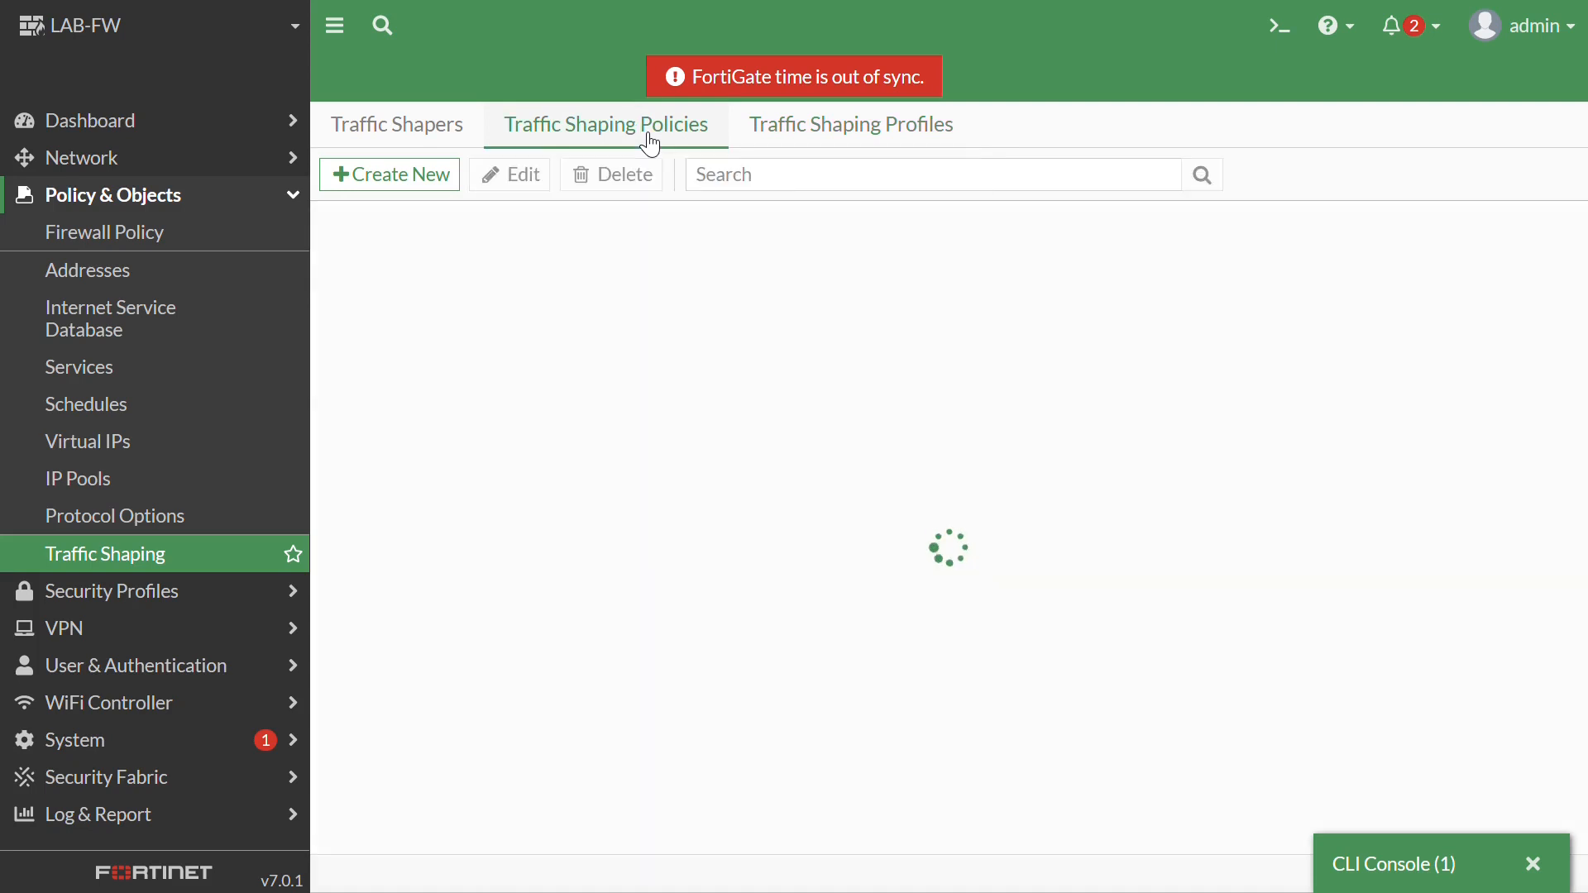
Step: Create a new traffic shaping policy named InterfaceBased_6MB
{"action": "left_click", "coordinate": [366, 189]}
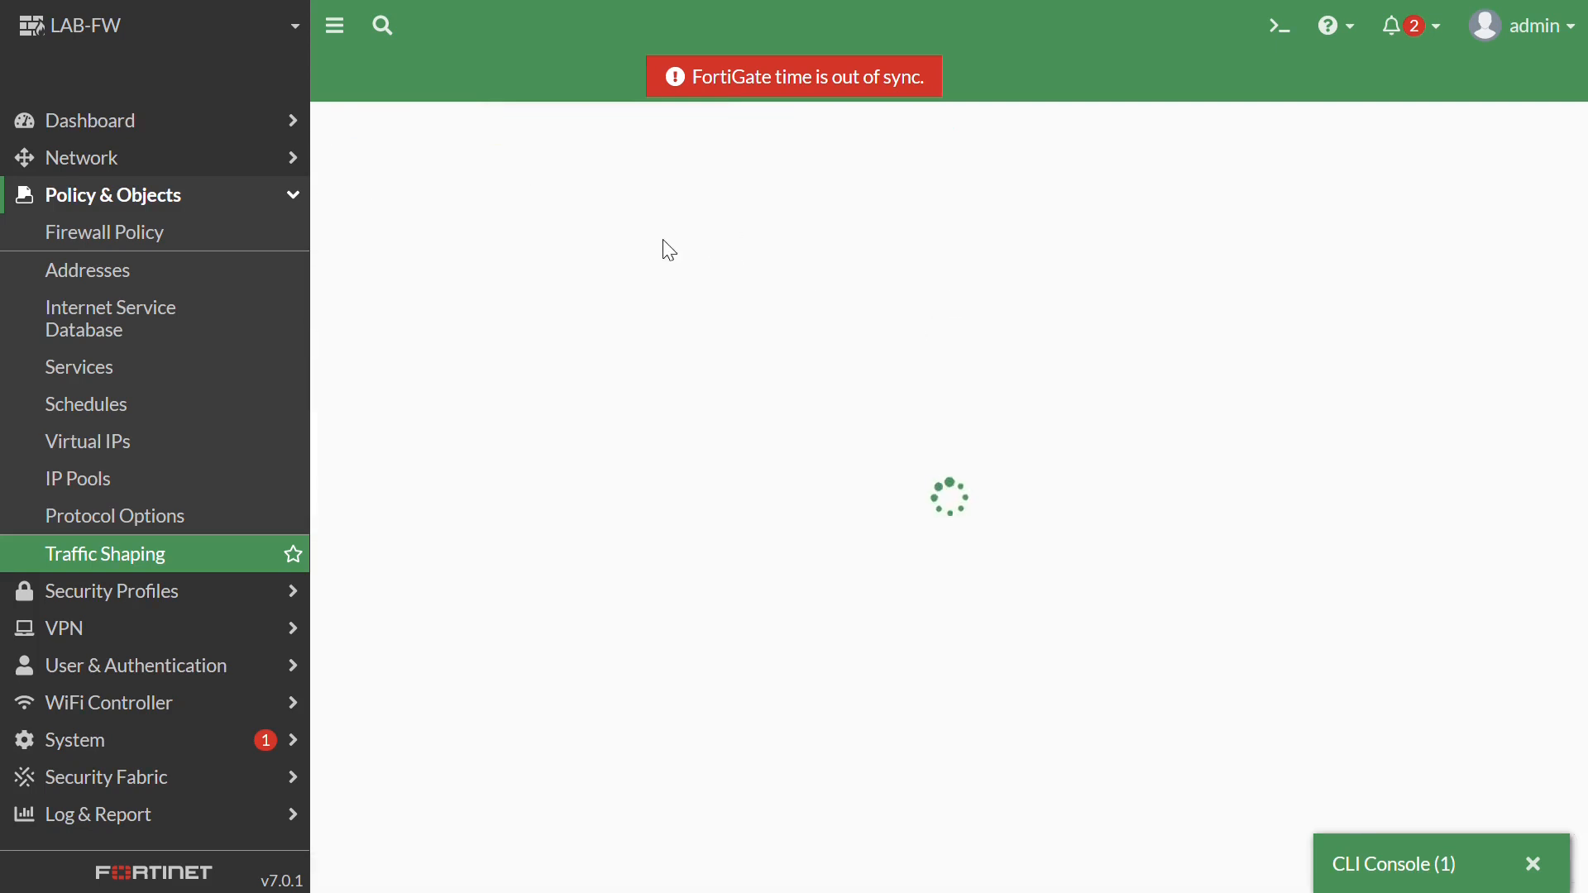
{"action": "left_click", "coordinate": [543, 195]}
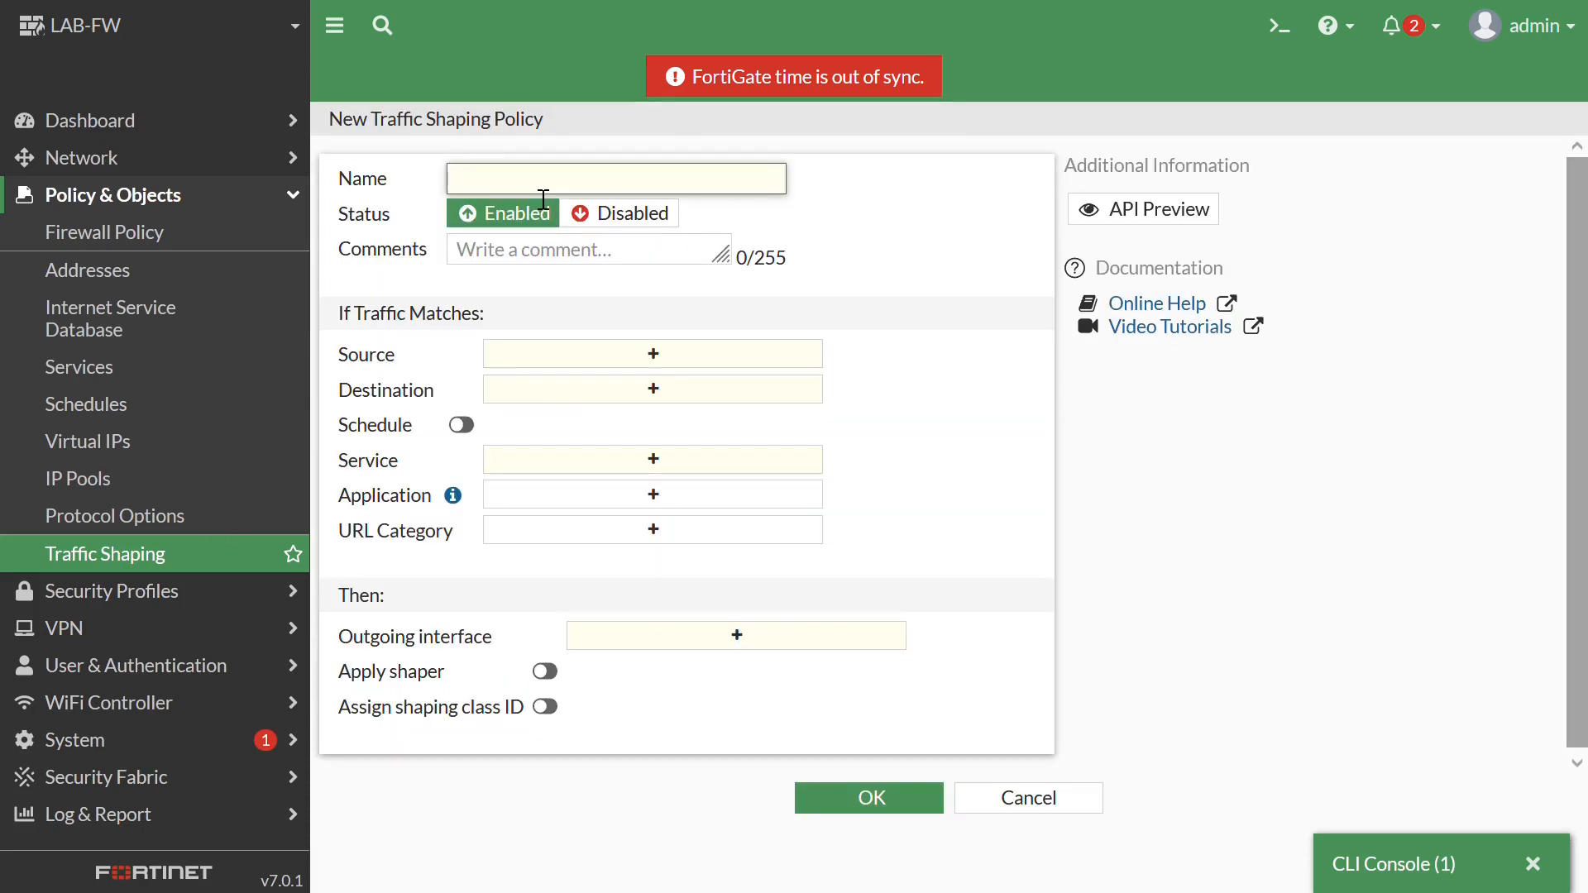
{"action": "type", "text": "InterfaceBased_6MB"}
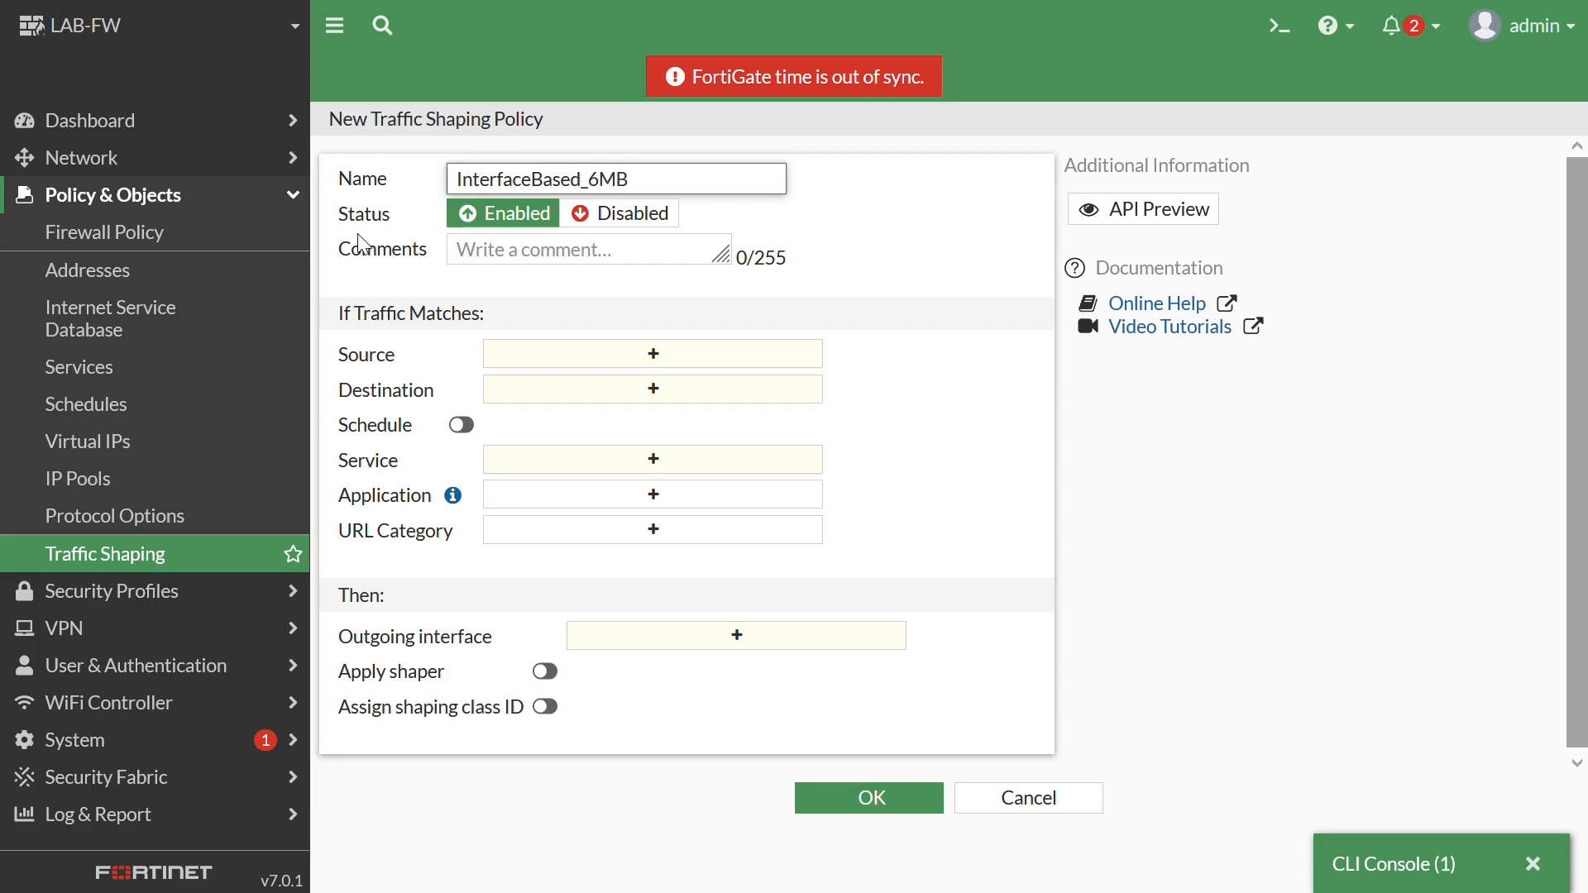
Step: Set the policy to match source all, destination all, schedule always and service ALL
{"action": "left_click", "coordinate": [553, 361]}
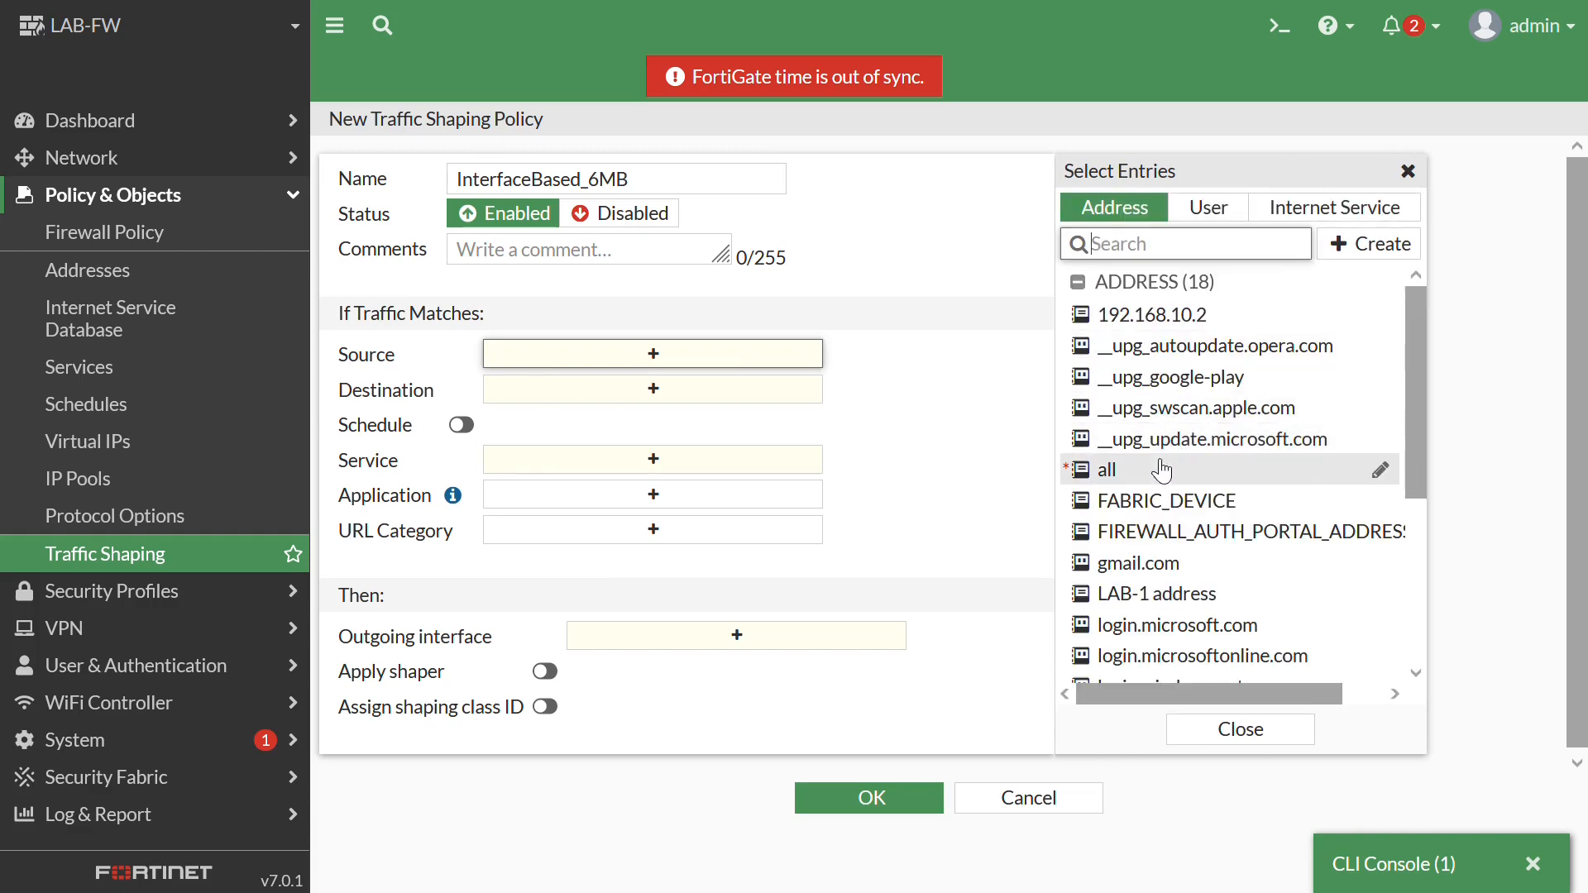
{"action": "left_click", "coordinate": [1106, 468]}
{"action": "left_click", "coordinate": [650, 416]}
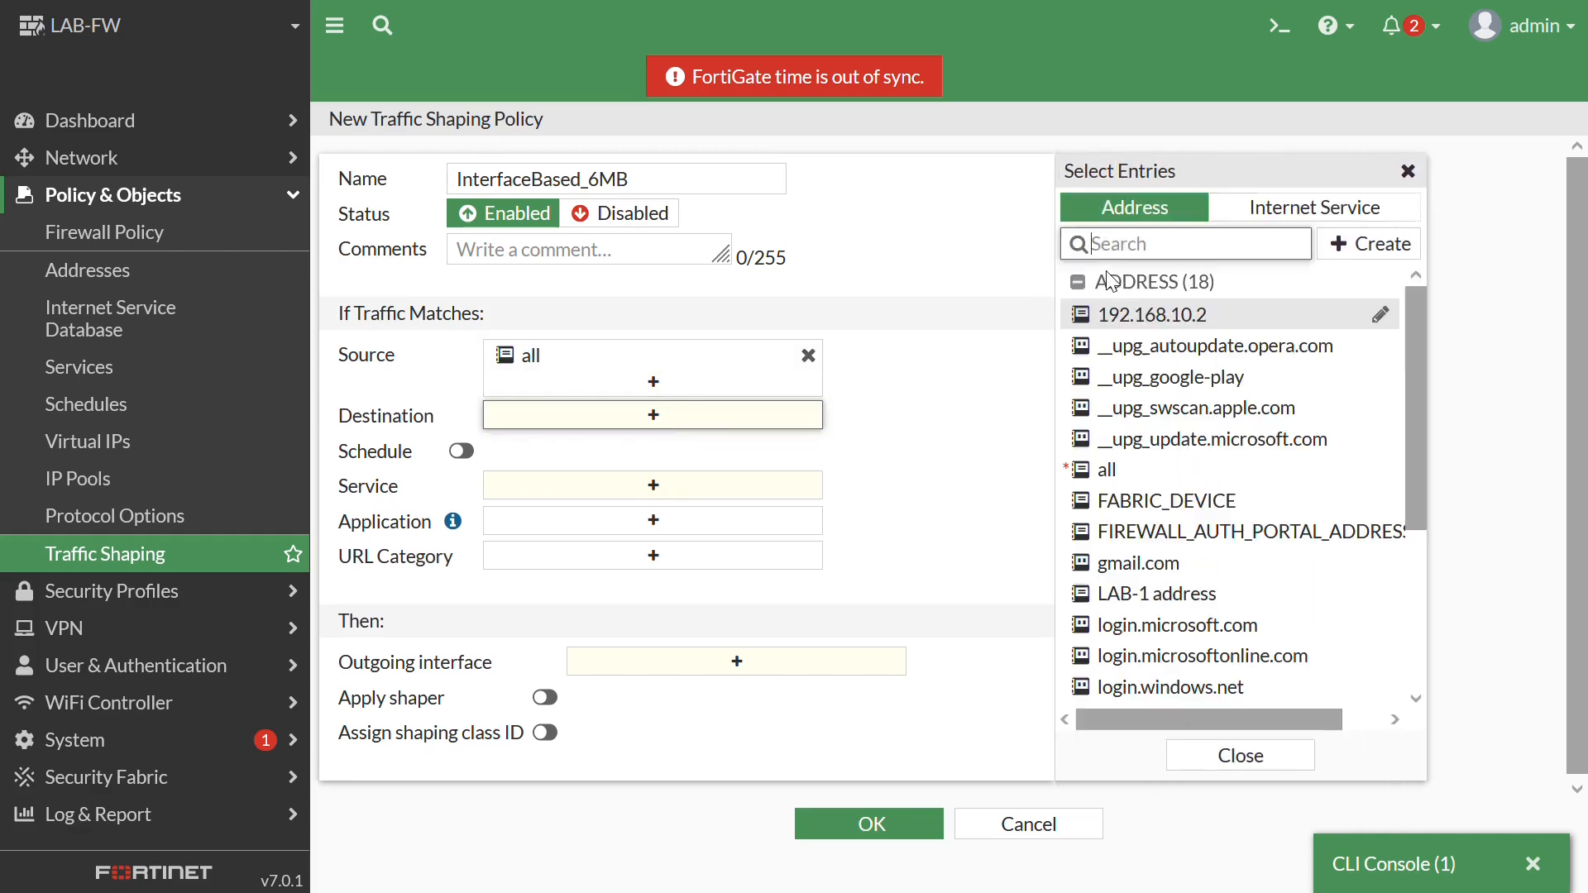
{"action": "left_click", "coordinate": [1151, 472]}
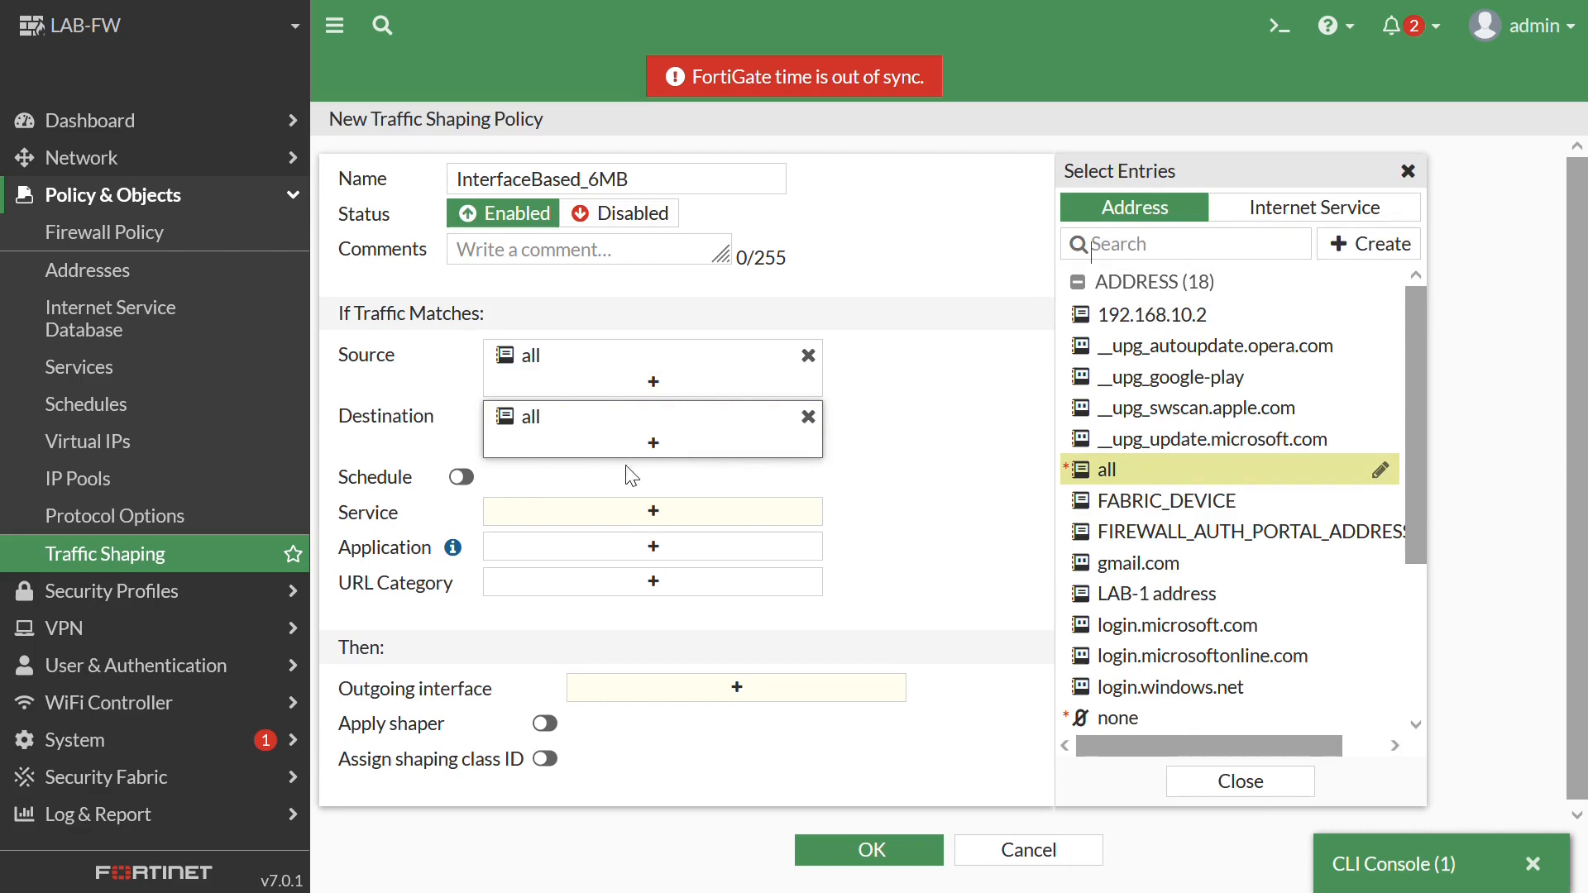
{"action": "left_click", "coordinate": [460, 479]}
{"action": "left_click", "coordinate": [619, 486]}
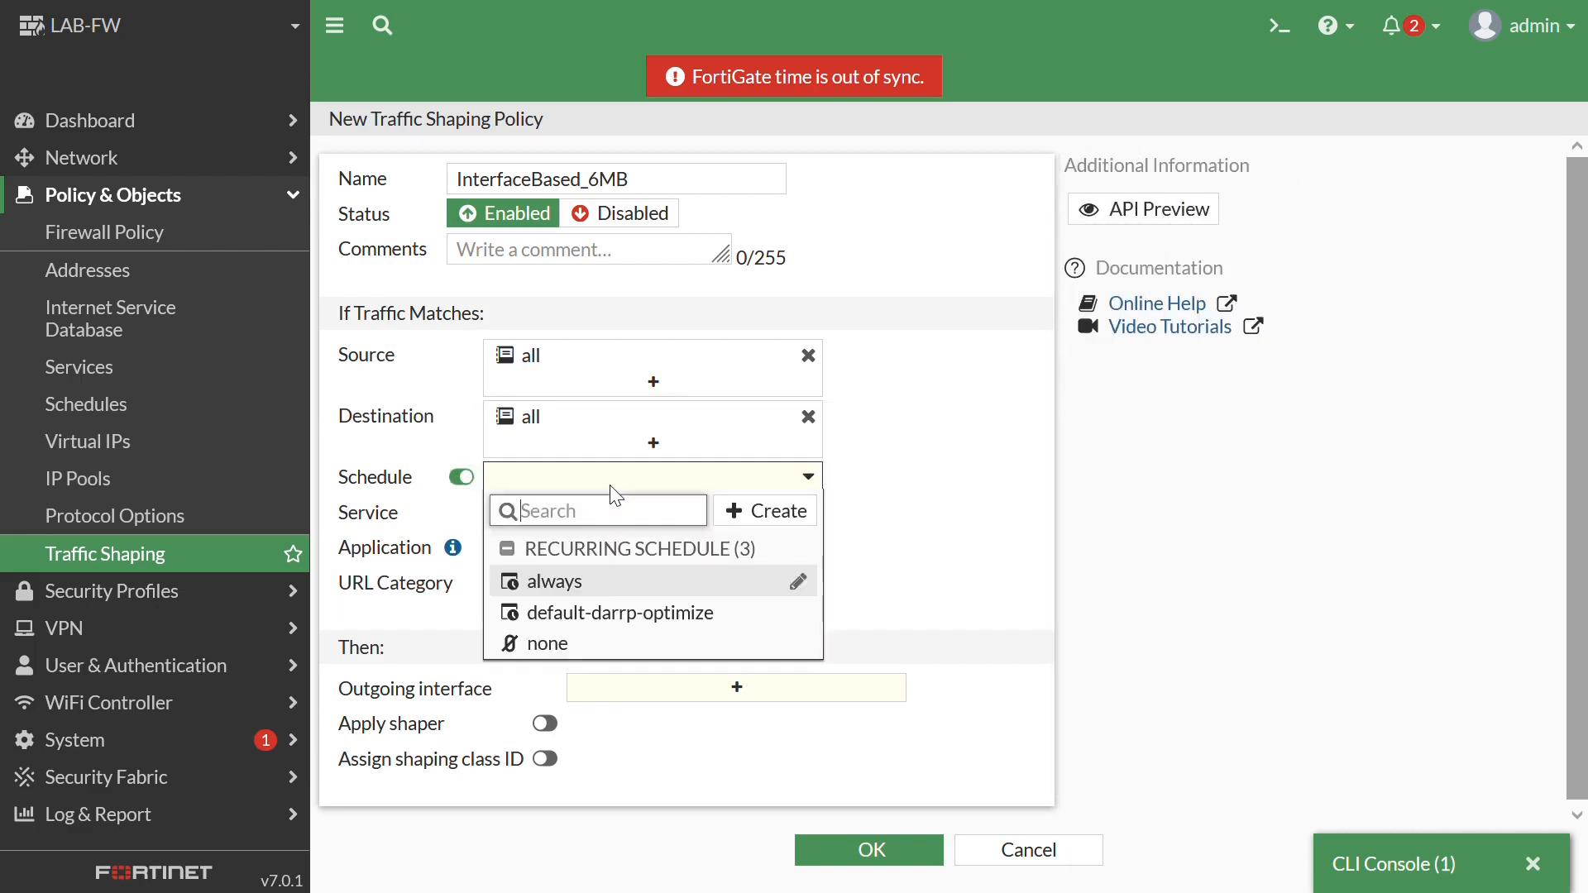
{"action": "left_click", "coordinate": [576, 589]}
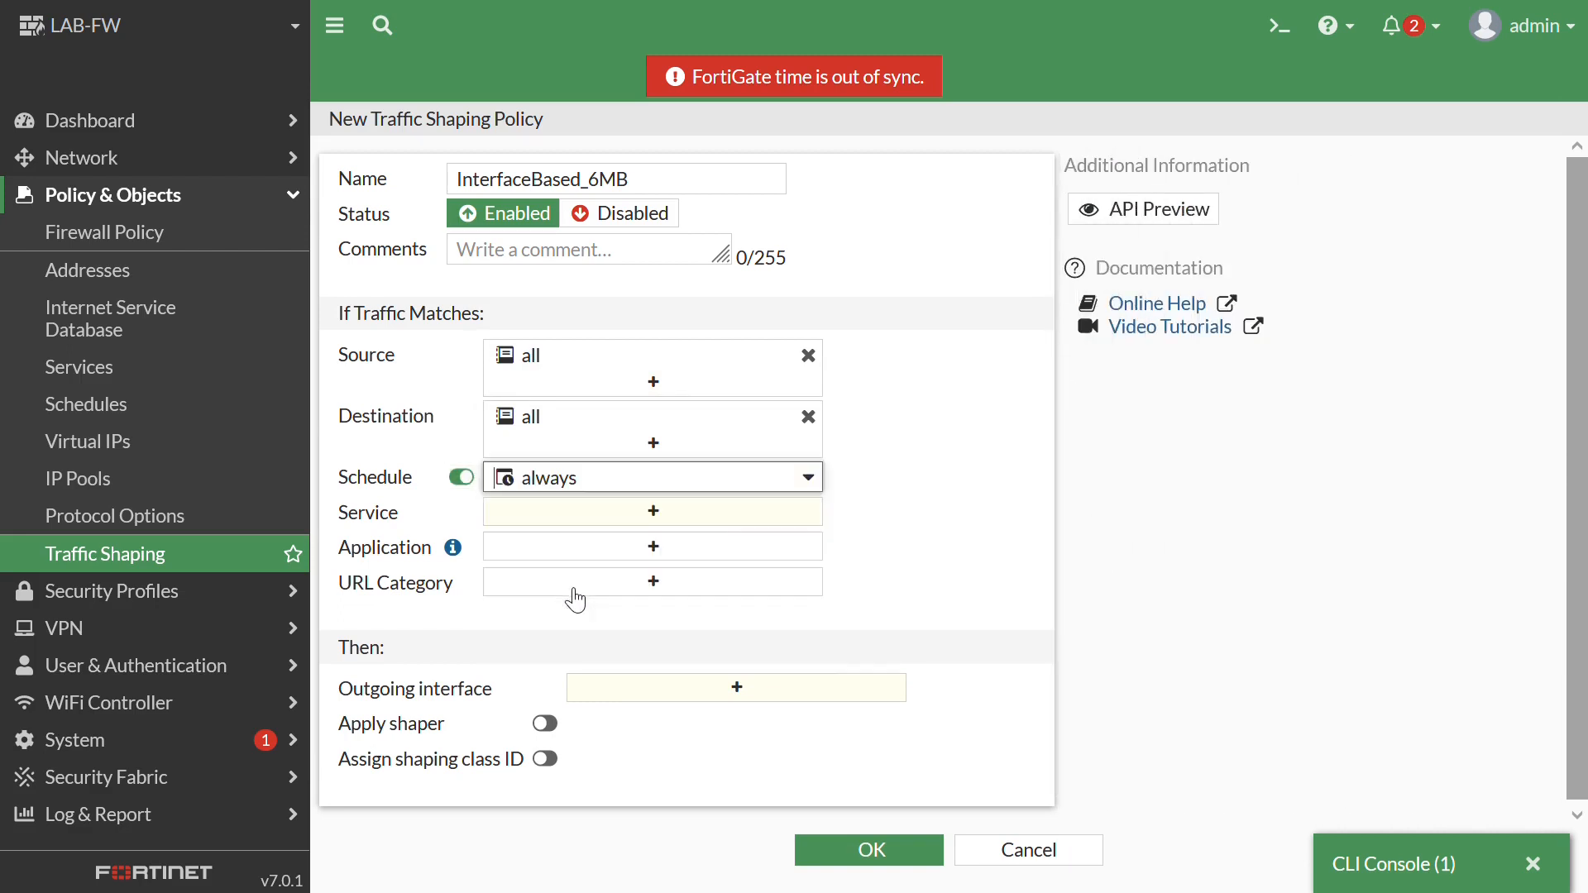
{"action": "left_click", "coordinate": [574, 513]}
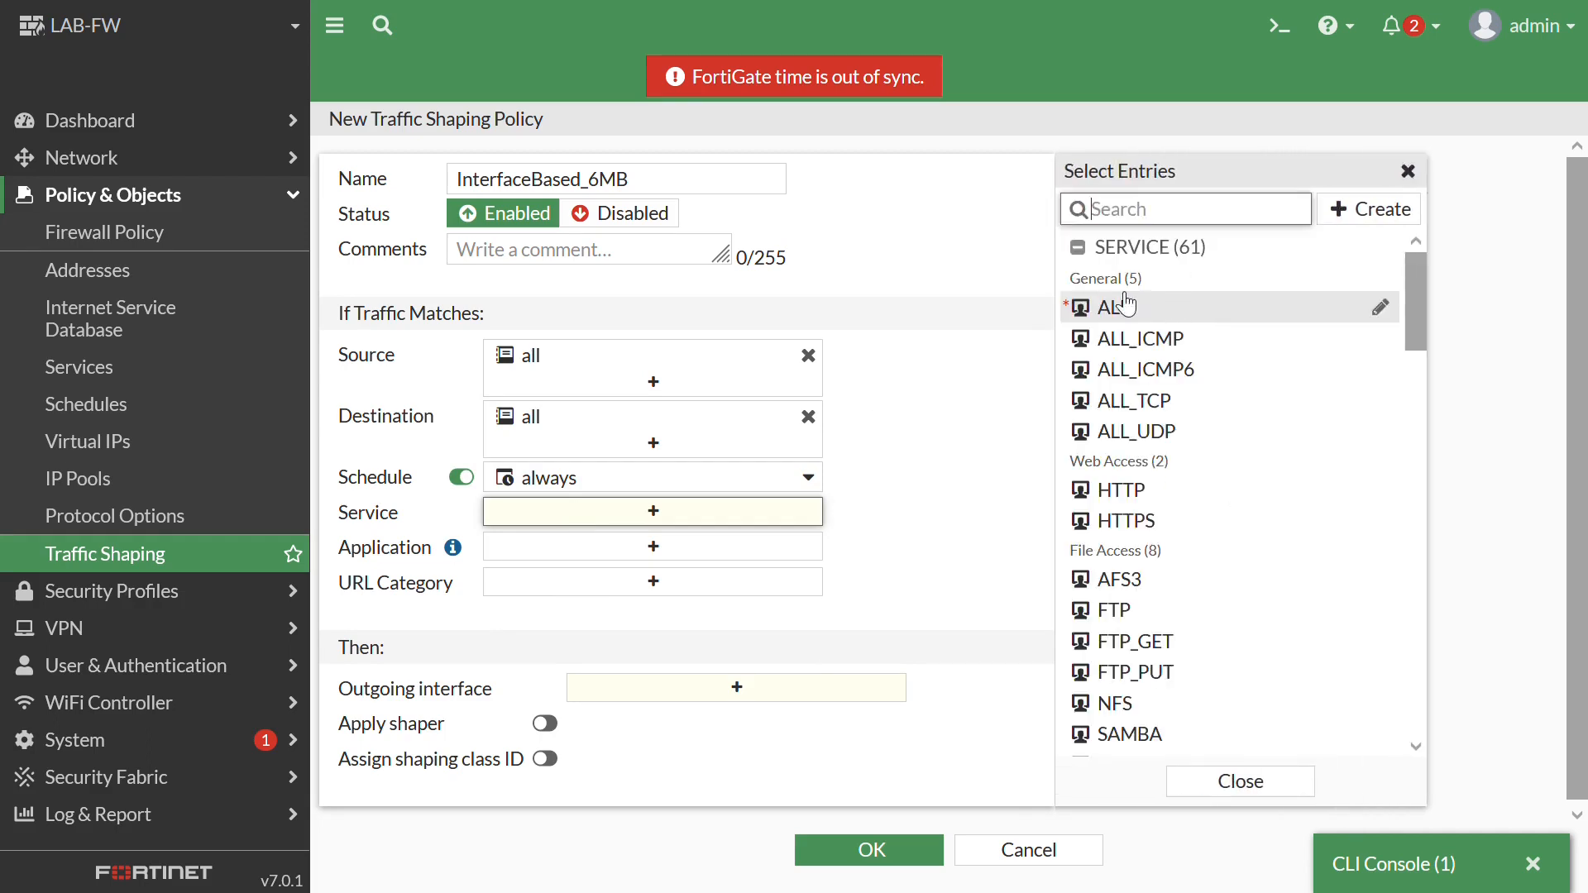
{"action": "left_click", "coordinate": [1117, 313]}
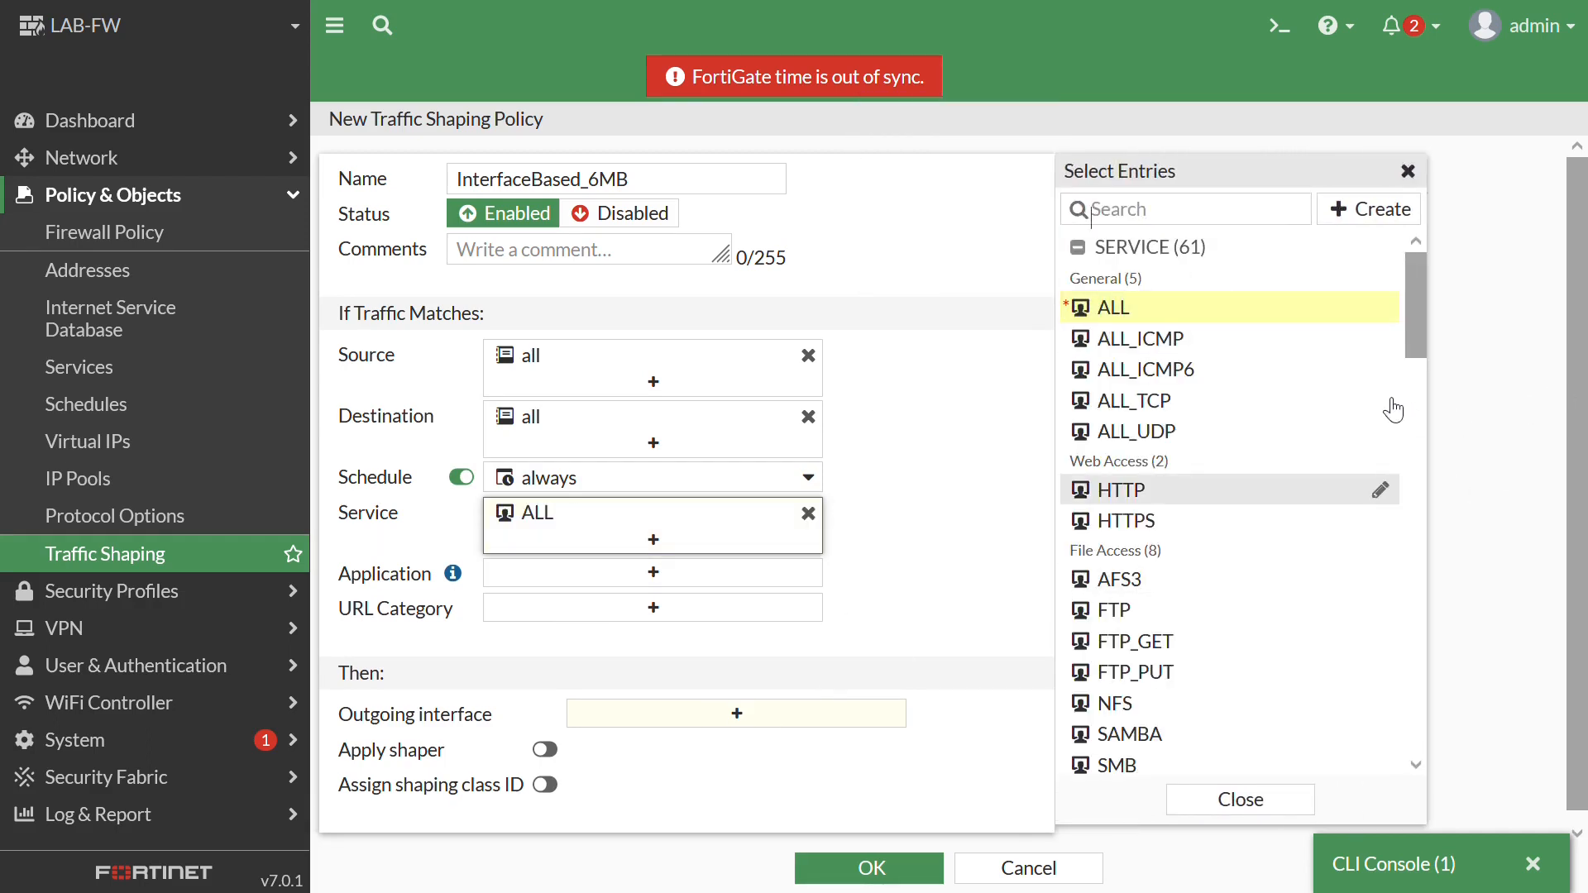
{"action": "left_click", "coordinate": [1240, 800]}
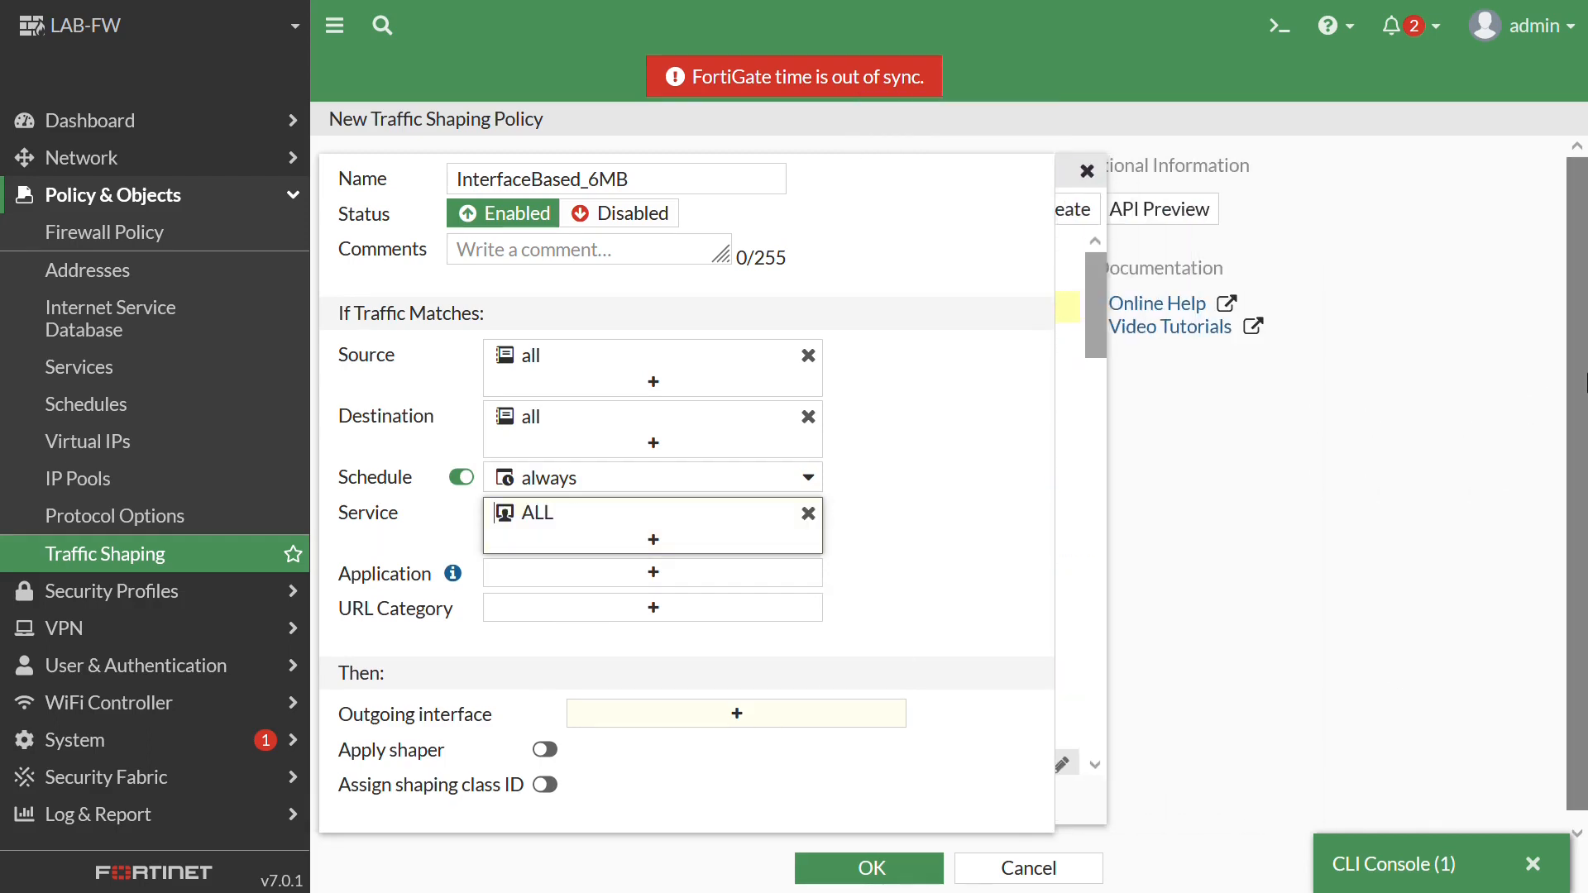
Step: Set the policy's outgoing interface to wan1, leaving Apply shaper off
{"action": "scroll", "coordinate": [767, 711], "scroll_direction": "down", "scroll_amount": 1}
{"action": "left_click", "coordinate": [766, 710]}
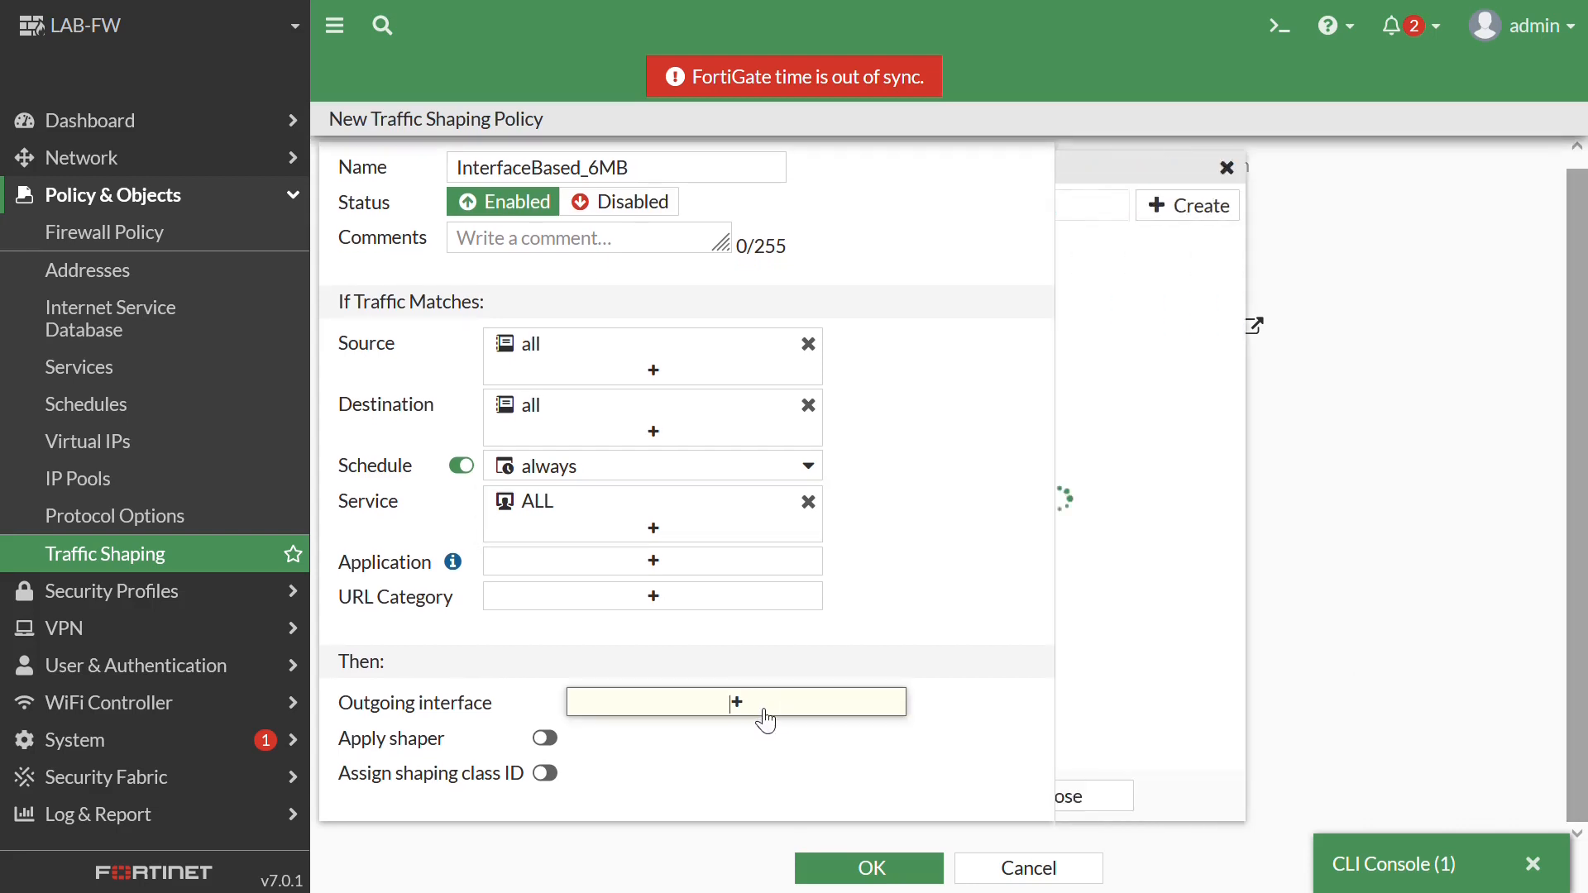
{"action": "left_click", "coordinate": [1181, 368]}
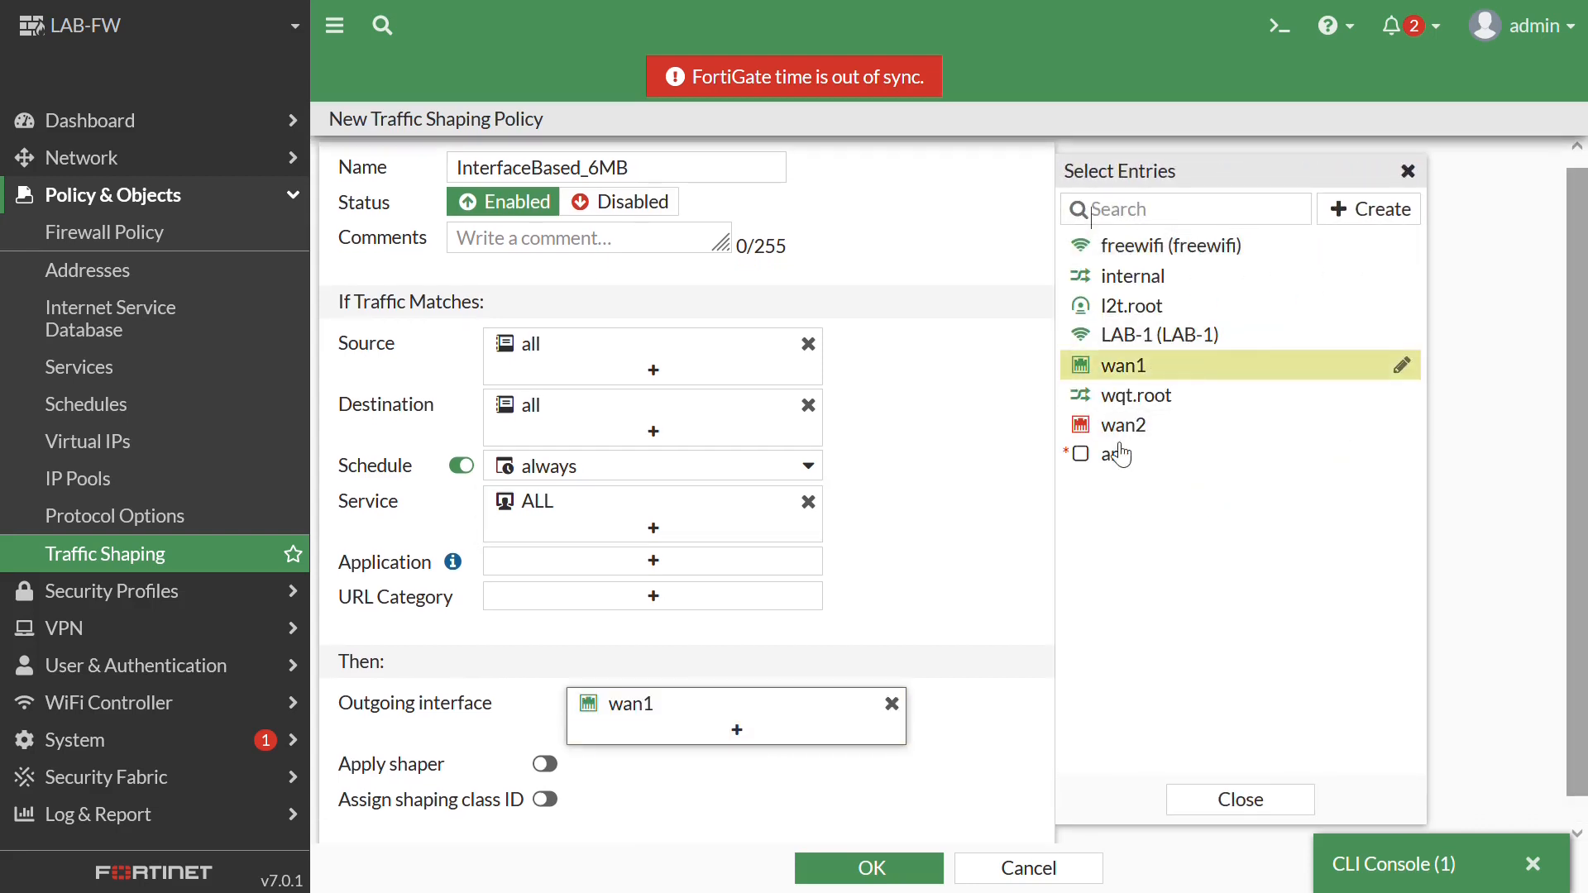
{"action": "left_click", "coordinate": [556, 771]}
{"action": "left_click_drag", "start_coordinate": [1581, 349], "coordinate": [1583, 641]}
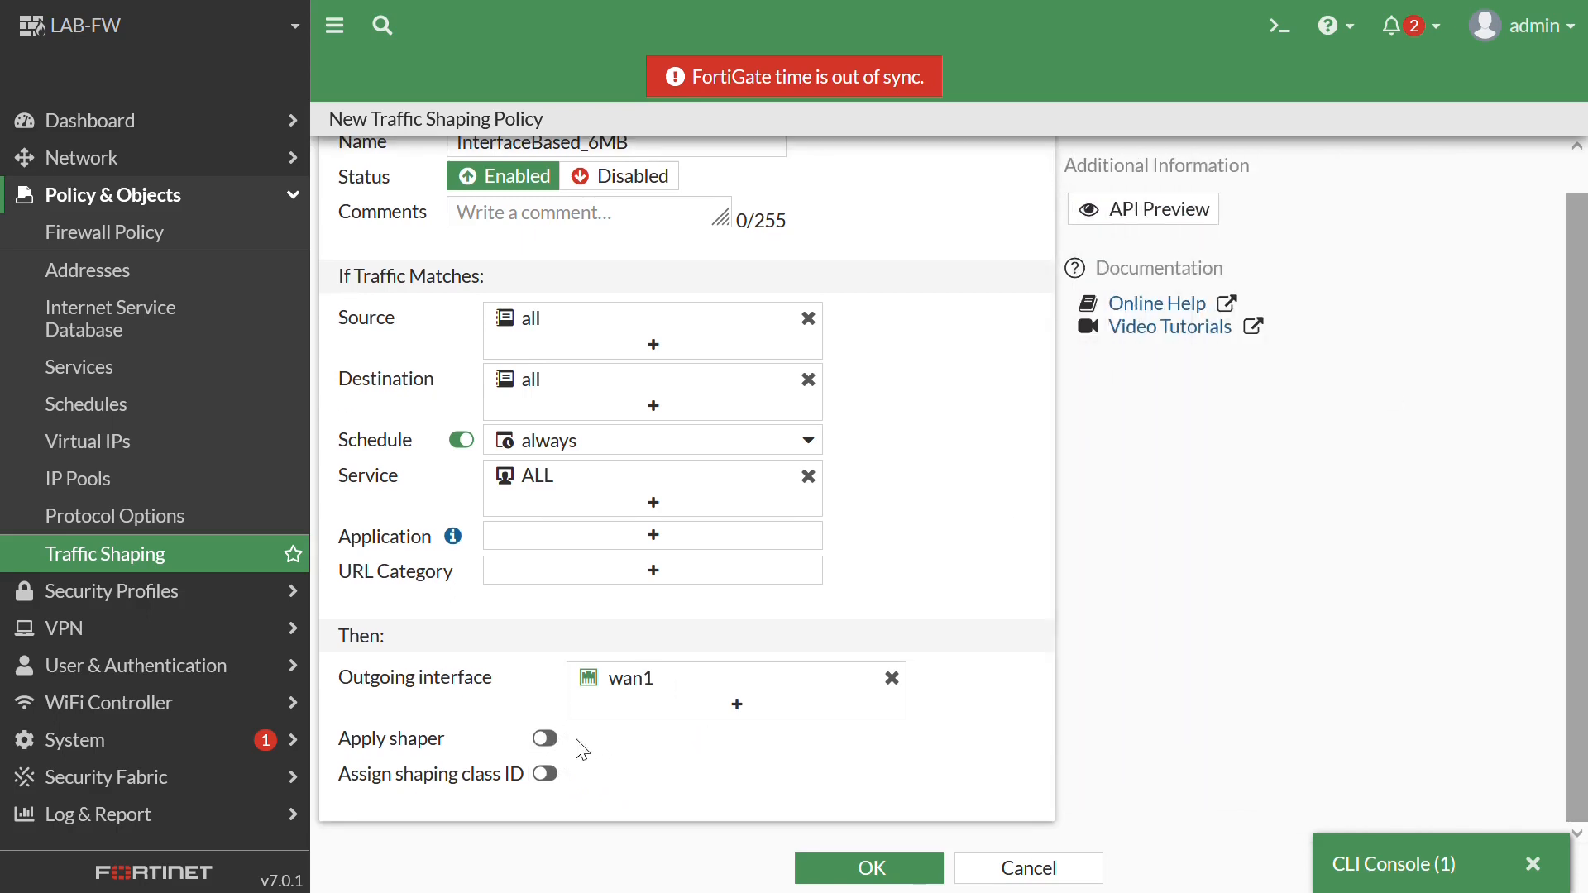
{"action": "left_click", "coordinate": [545, 738]}
{"action": "left_click_drag", "start_coordinate": [1580, 413], "coordinate": [1579, 767]}
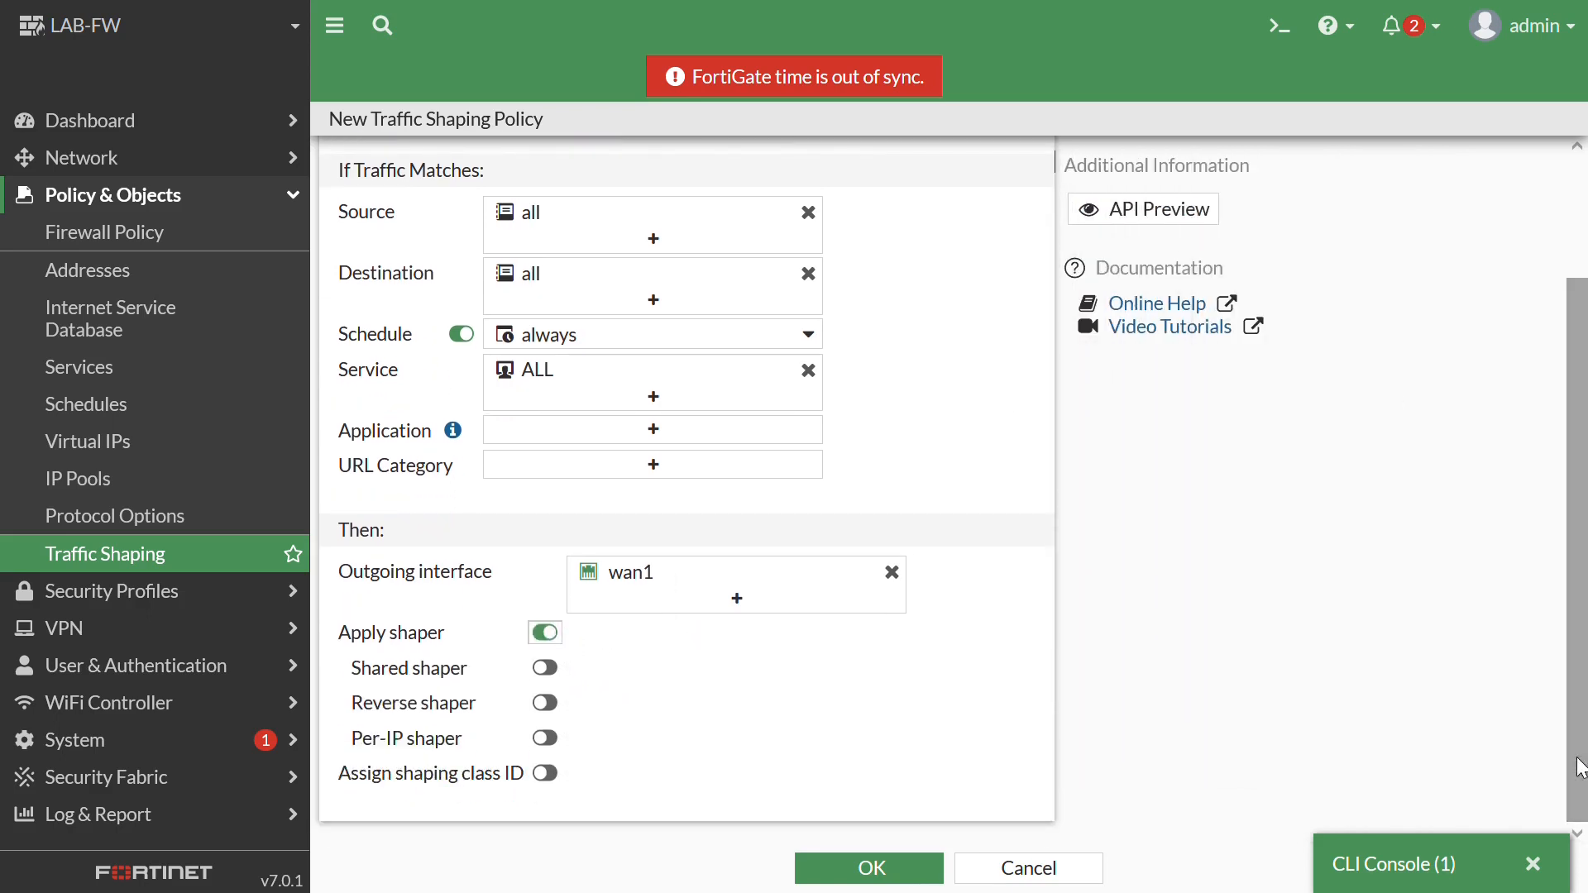
{"action": "left_click", "coordinate": [545, 633]}
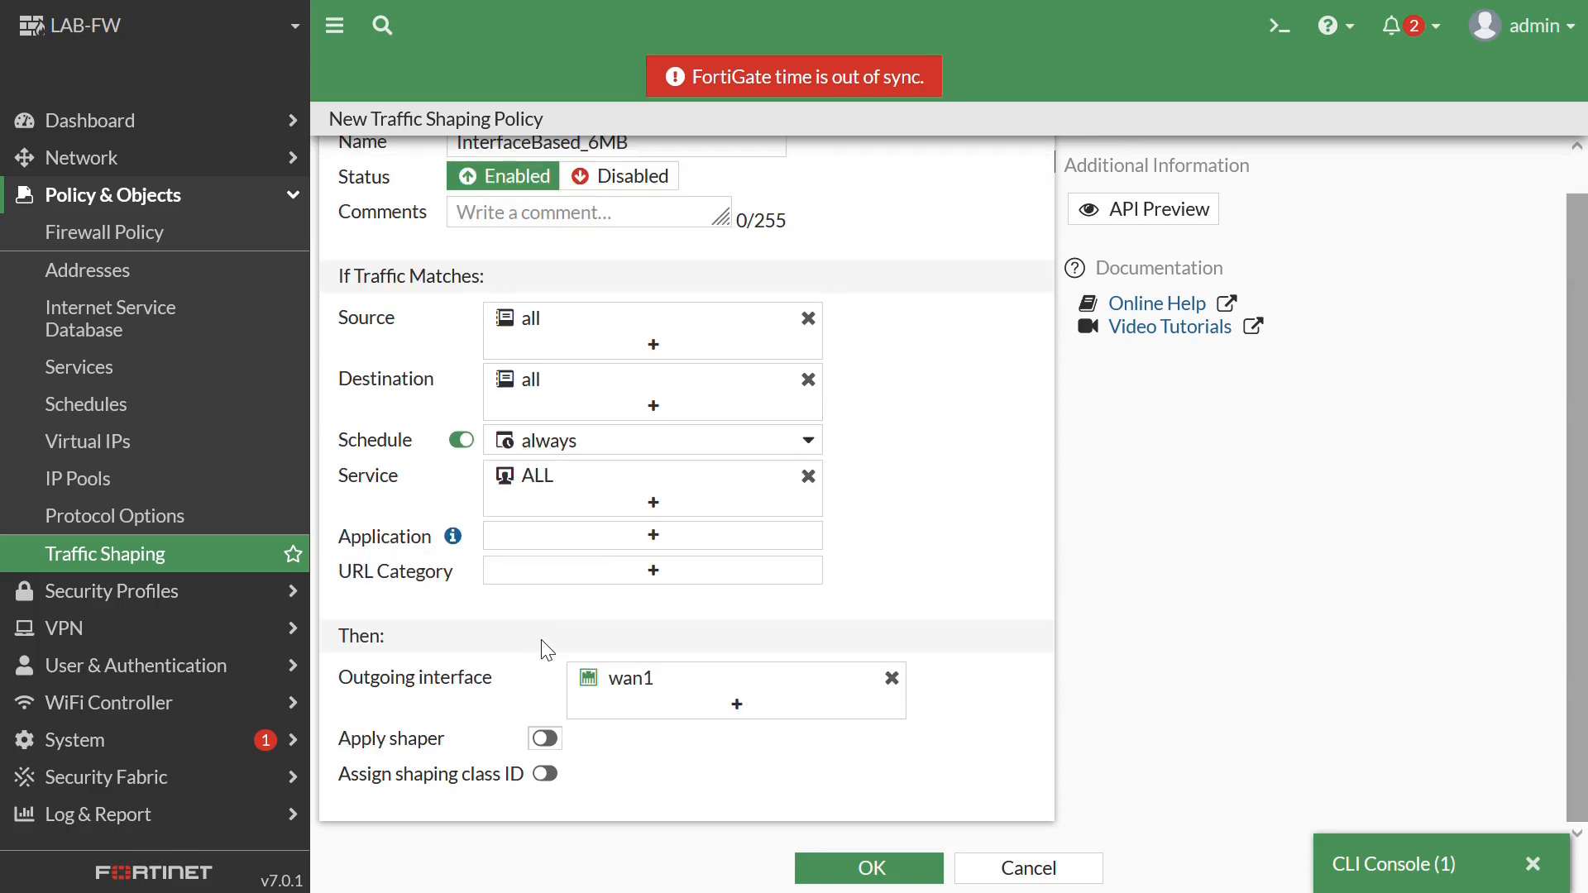
Step: Enable shaping class ID assignment, choose test5 as the traffic shaping class ID, and save the policy
{"action": "left_click", "coordinate": [546, 774]}
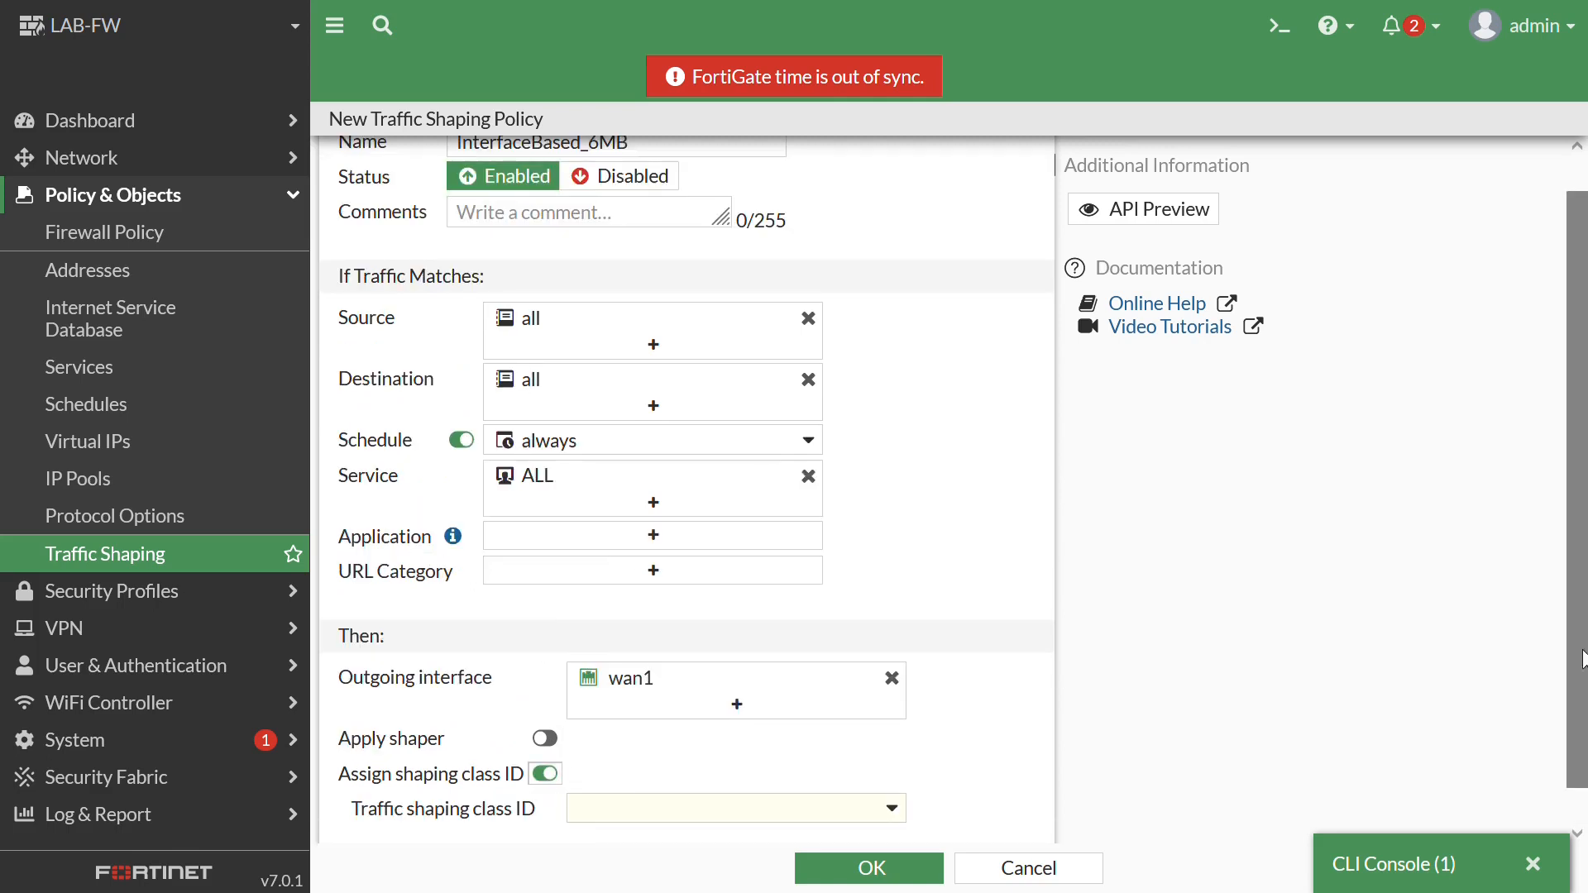
{"action": "scroll", "coordinate": [1582, 658], "scroll_direction": "down", "scroll_amount": 1}
{"action": "left_click", "coordinate": [609, 780]}
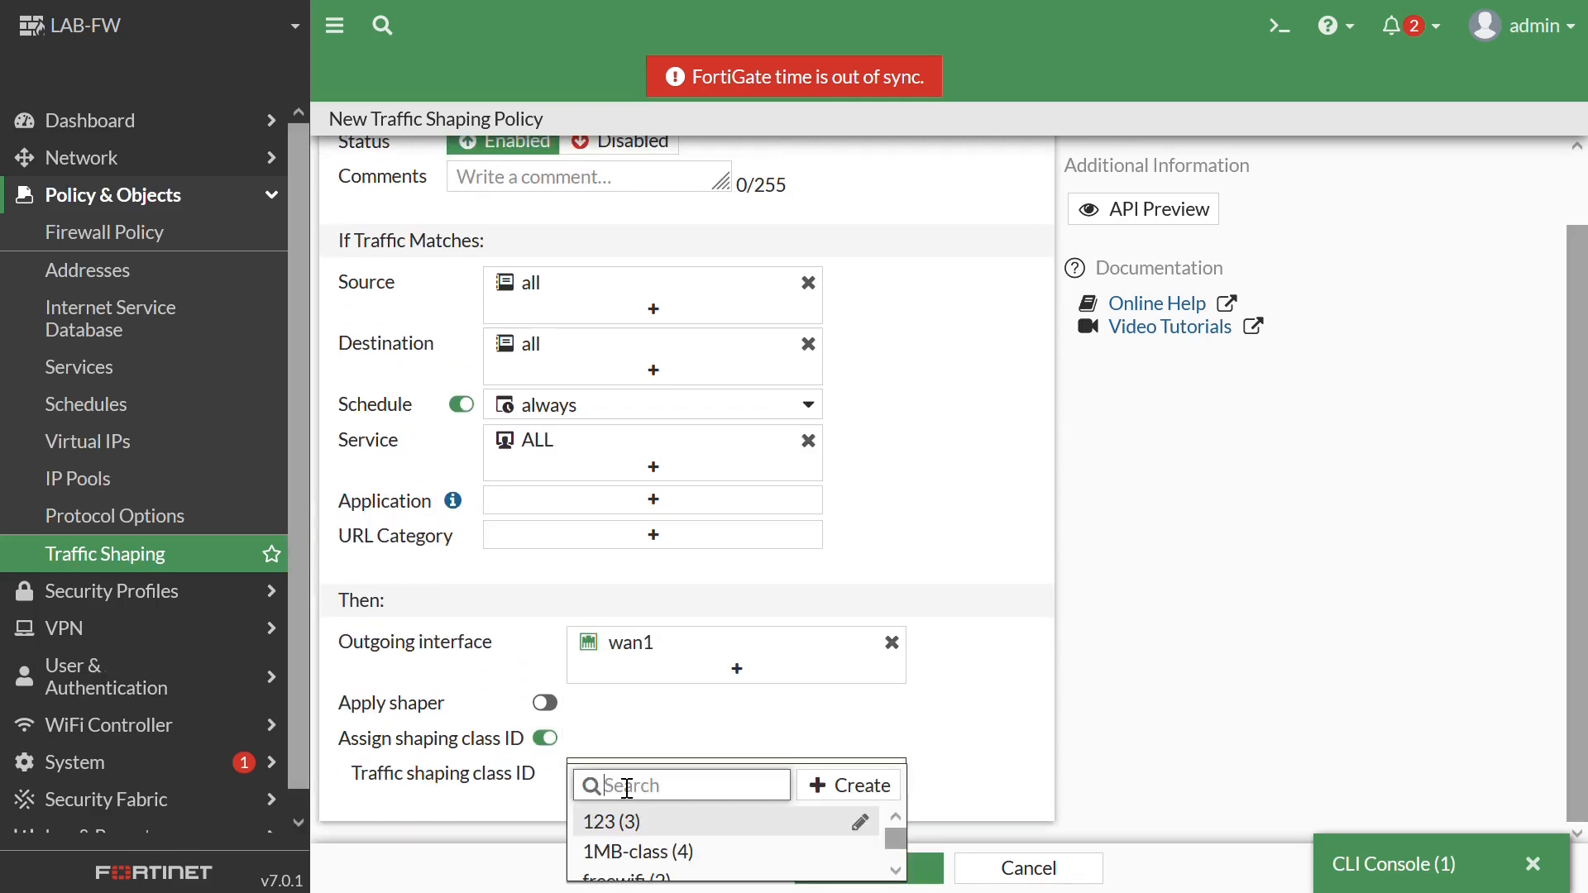
{"action": "left_click", "coordinate": [900, 869]}
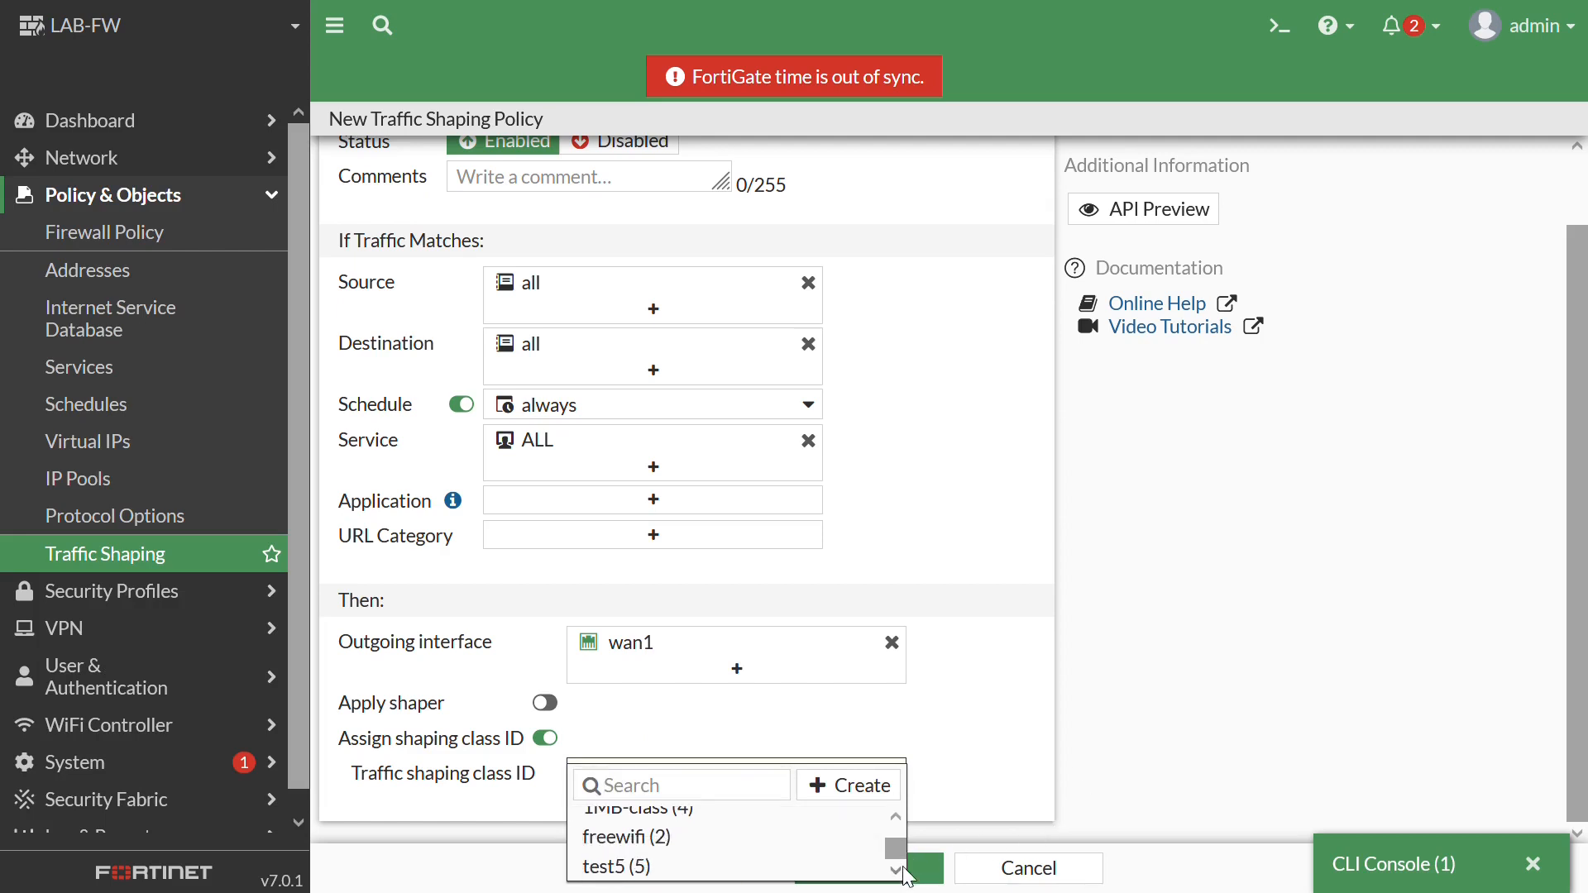
{"action": "left_click", "coordinate": [686, 868]}
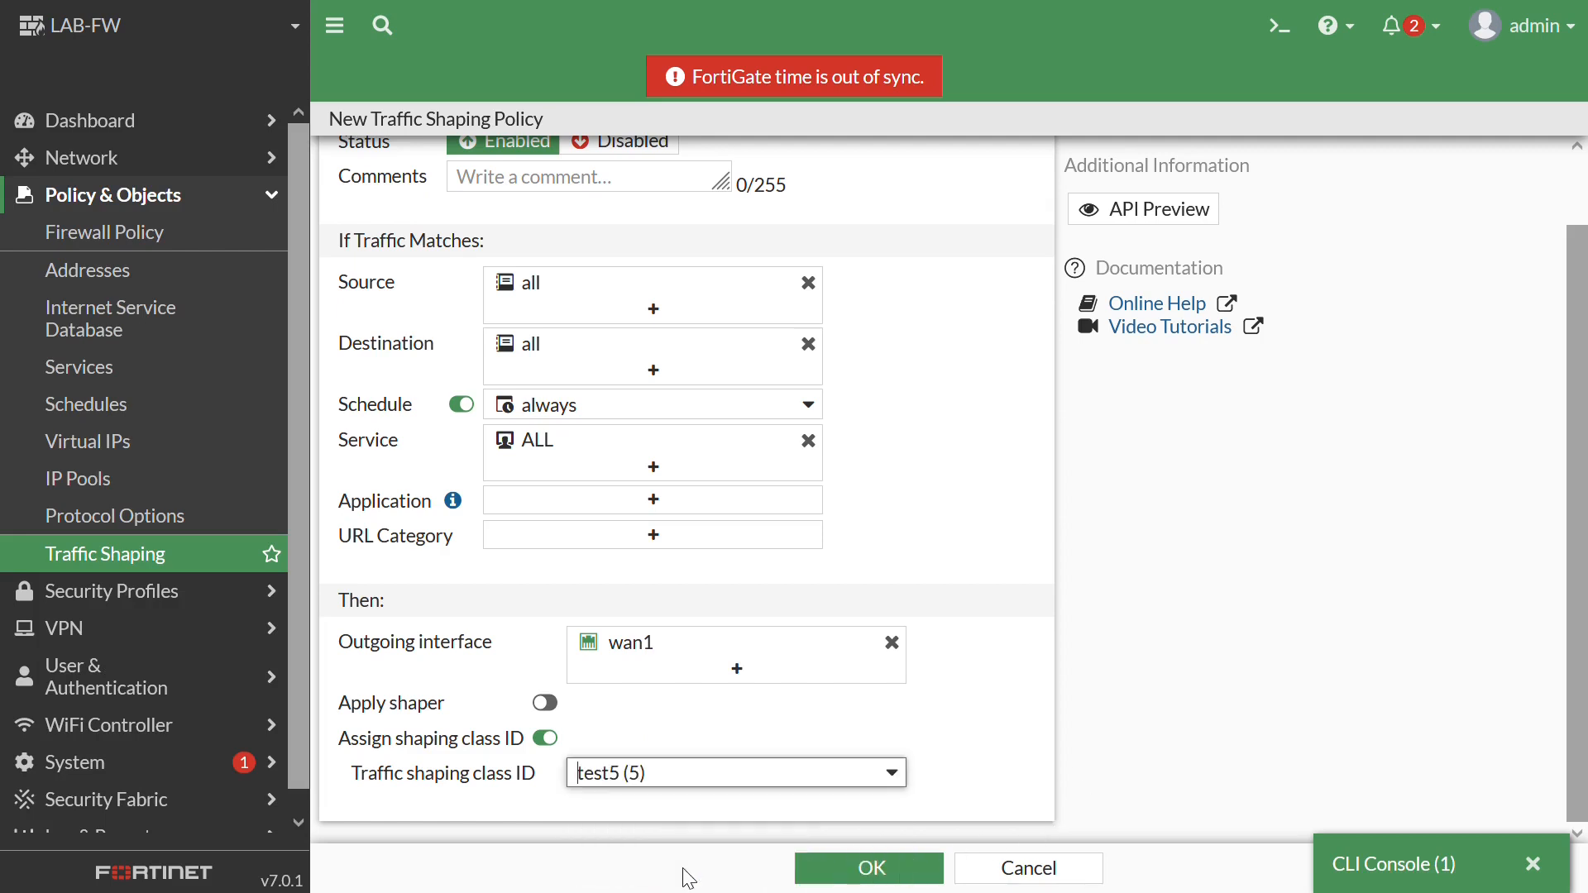
{"action": "left_click", "coordinate": [827, 870]}
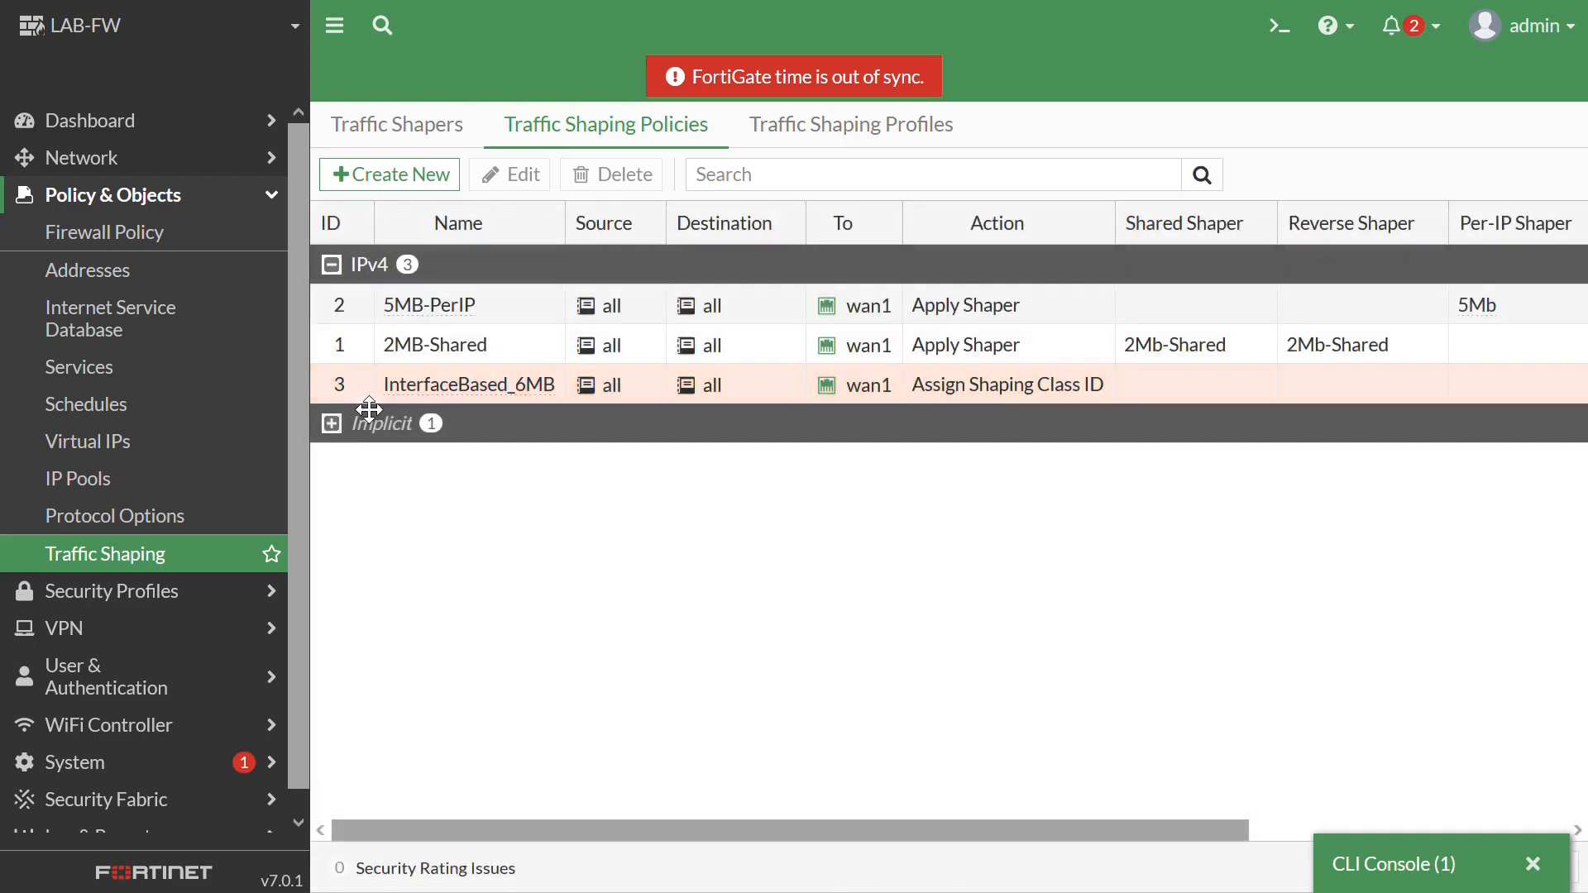
Step: Move the InterfaceBased_6MB policy to the top of the traffic shaping policy list
{"action": "left_click_drag", "start_coordinate": [369, 408], "coordinate": [329, 309]}
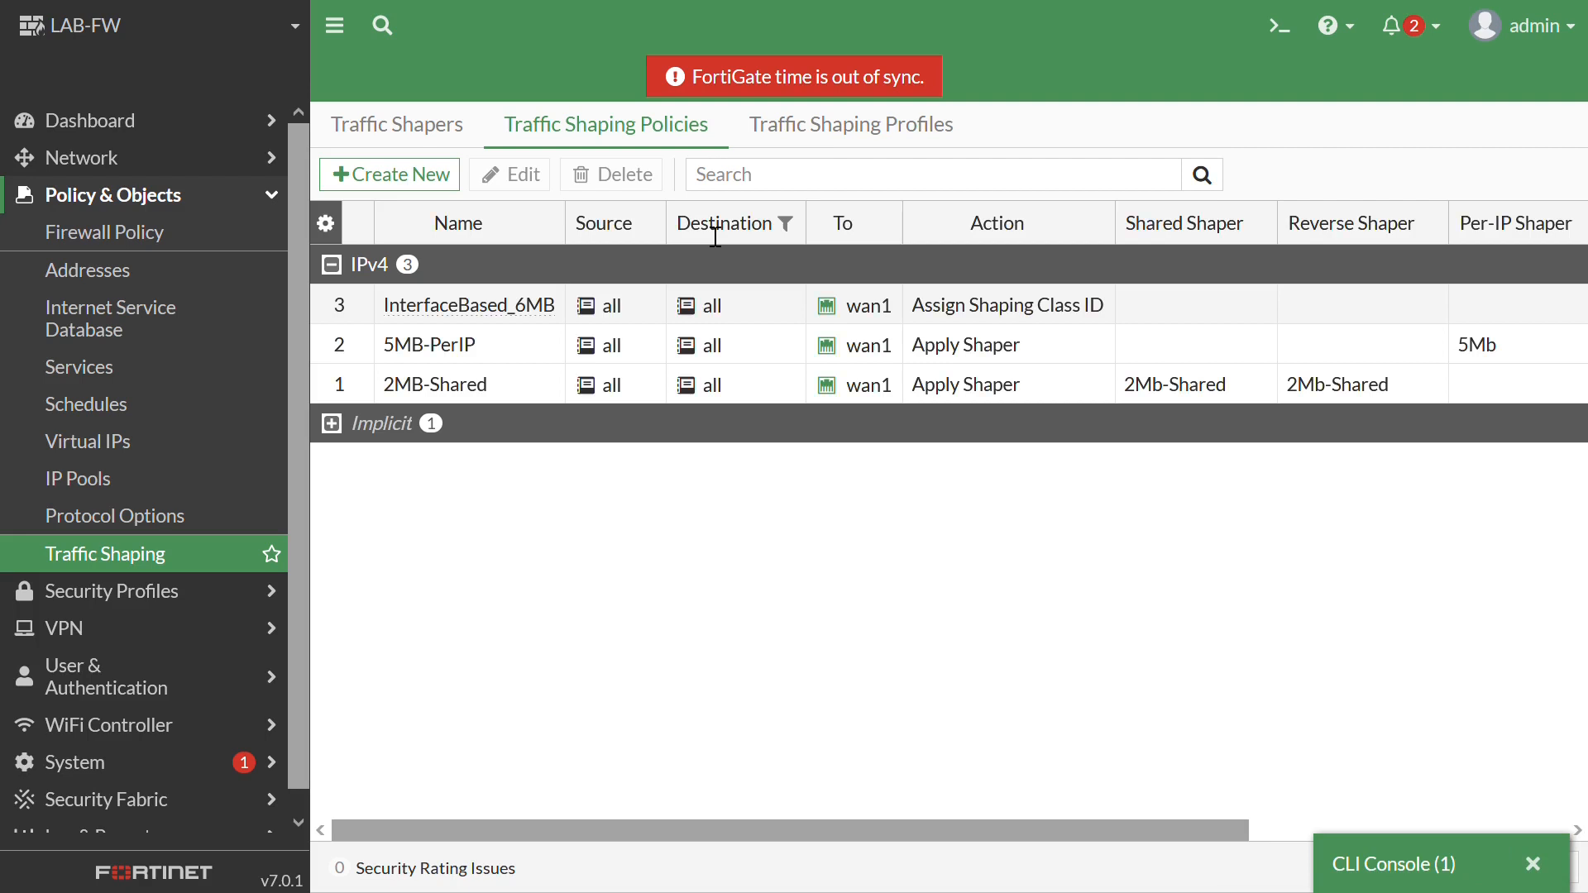
{"action": "left_click", "coordinate": [517, 304]}
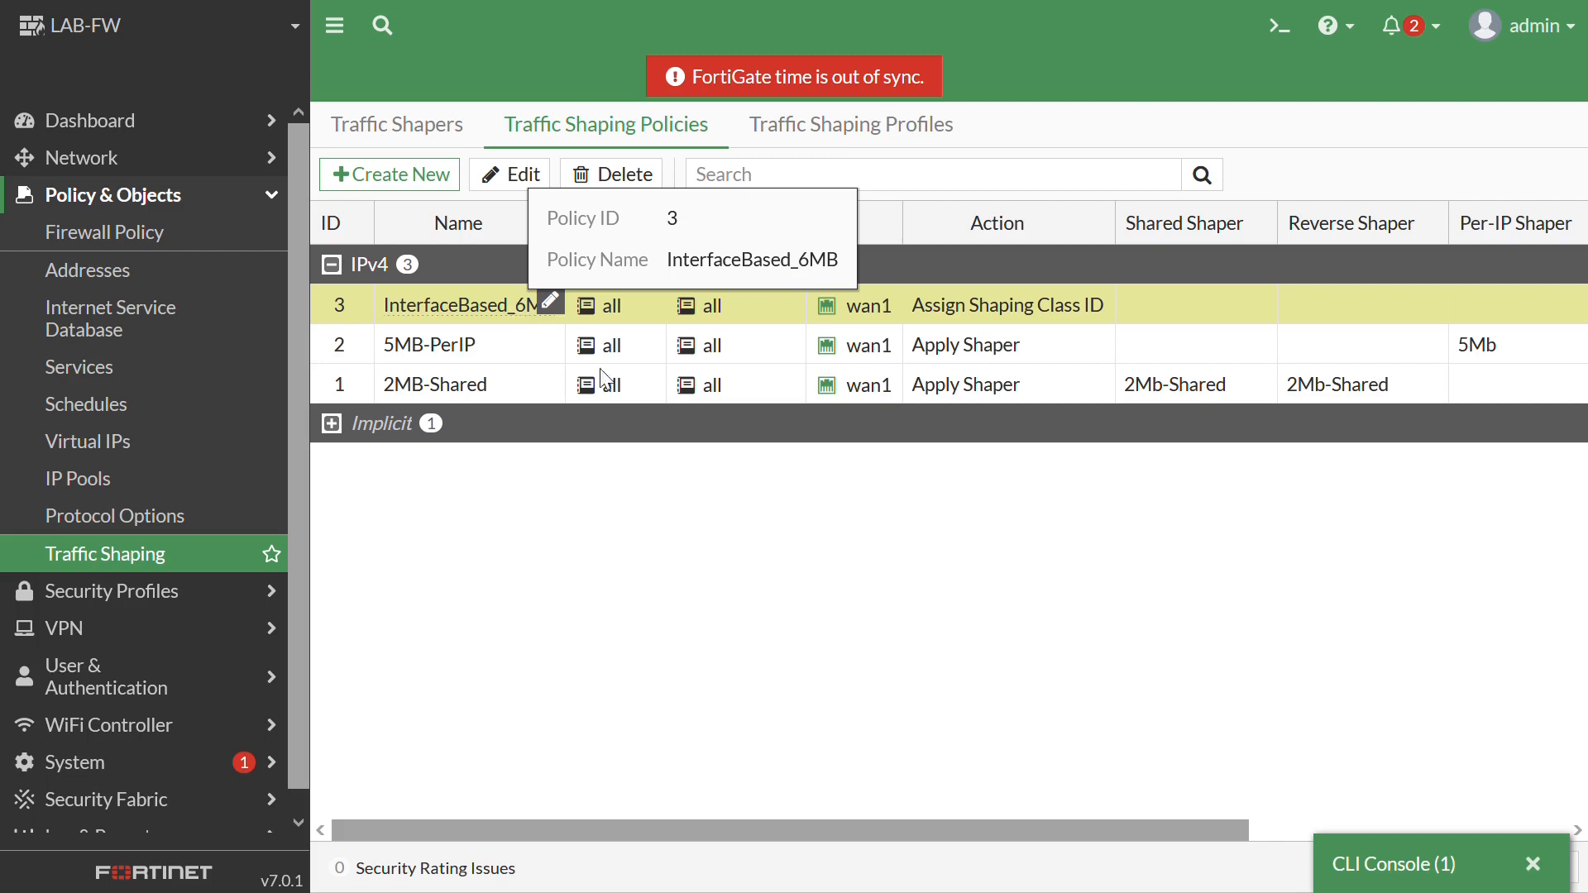
{"action": "left_click", "coordinate": [808, 138]}
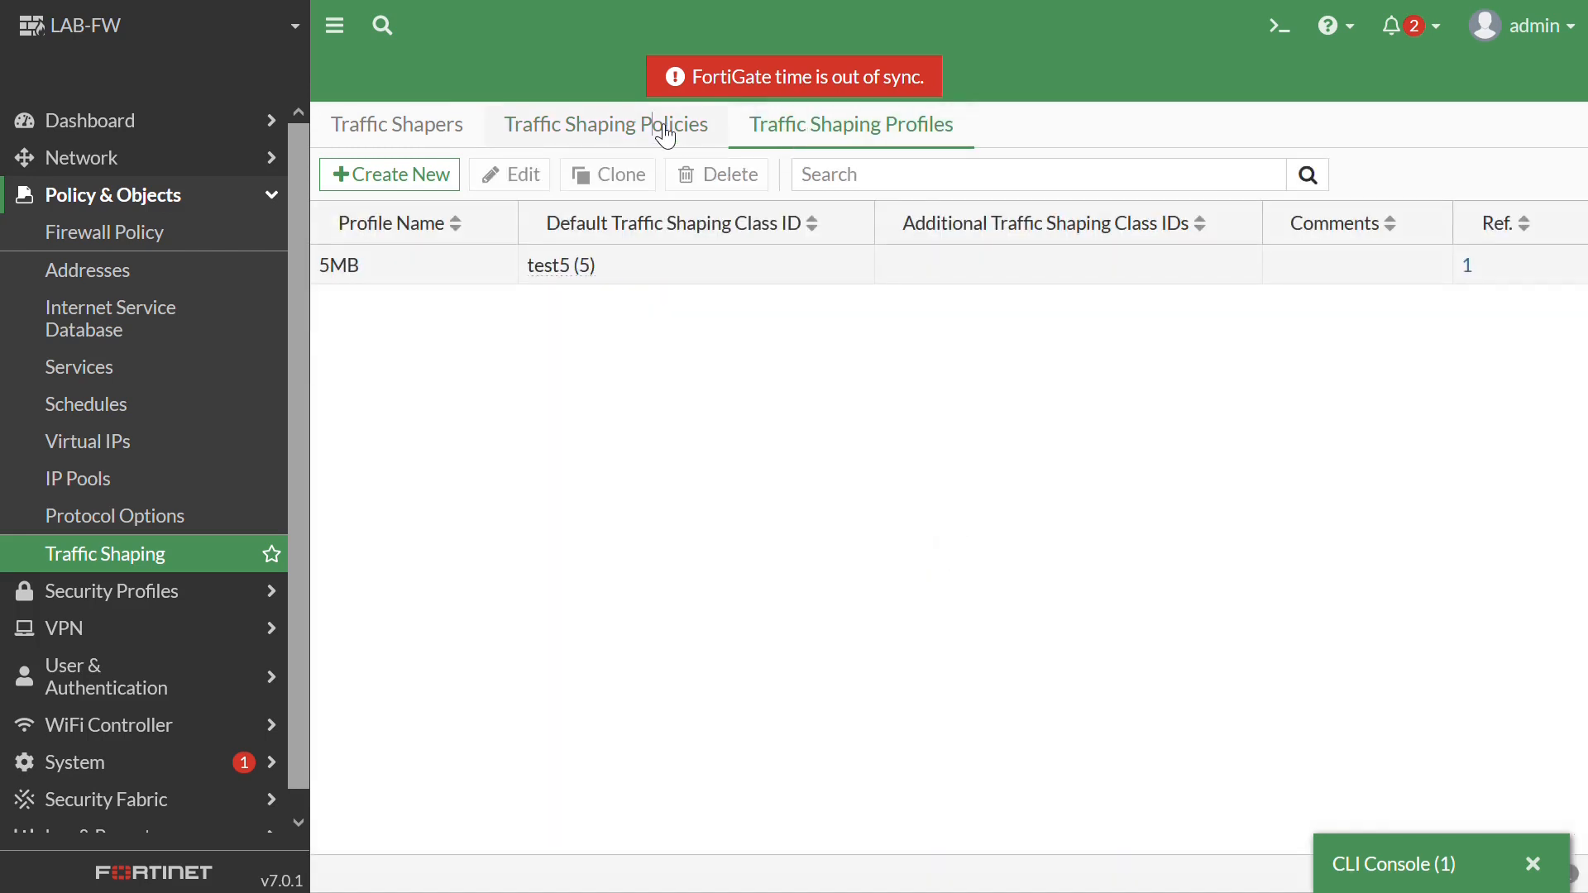
{"action": "left_click", "coordinate": [667, 135]}
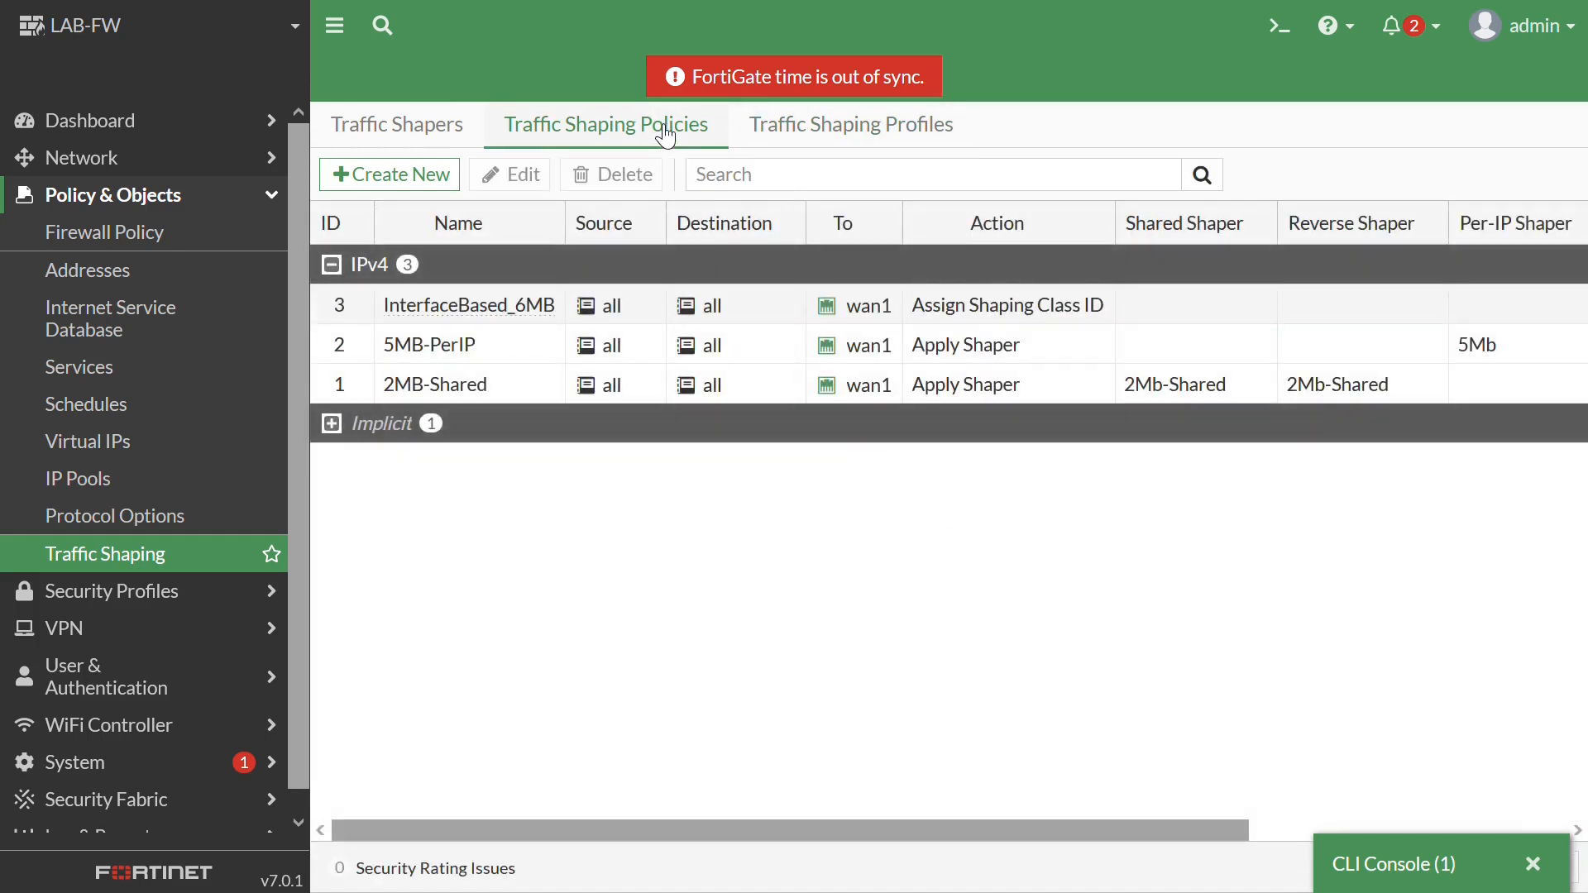
Step: Open the wan1 interface for editing
{"action": "left_click", "coordinate": [171, 170]}
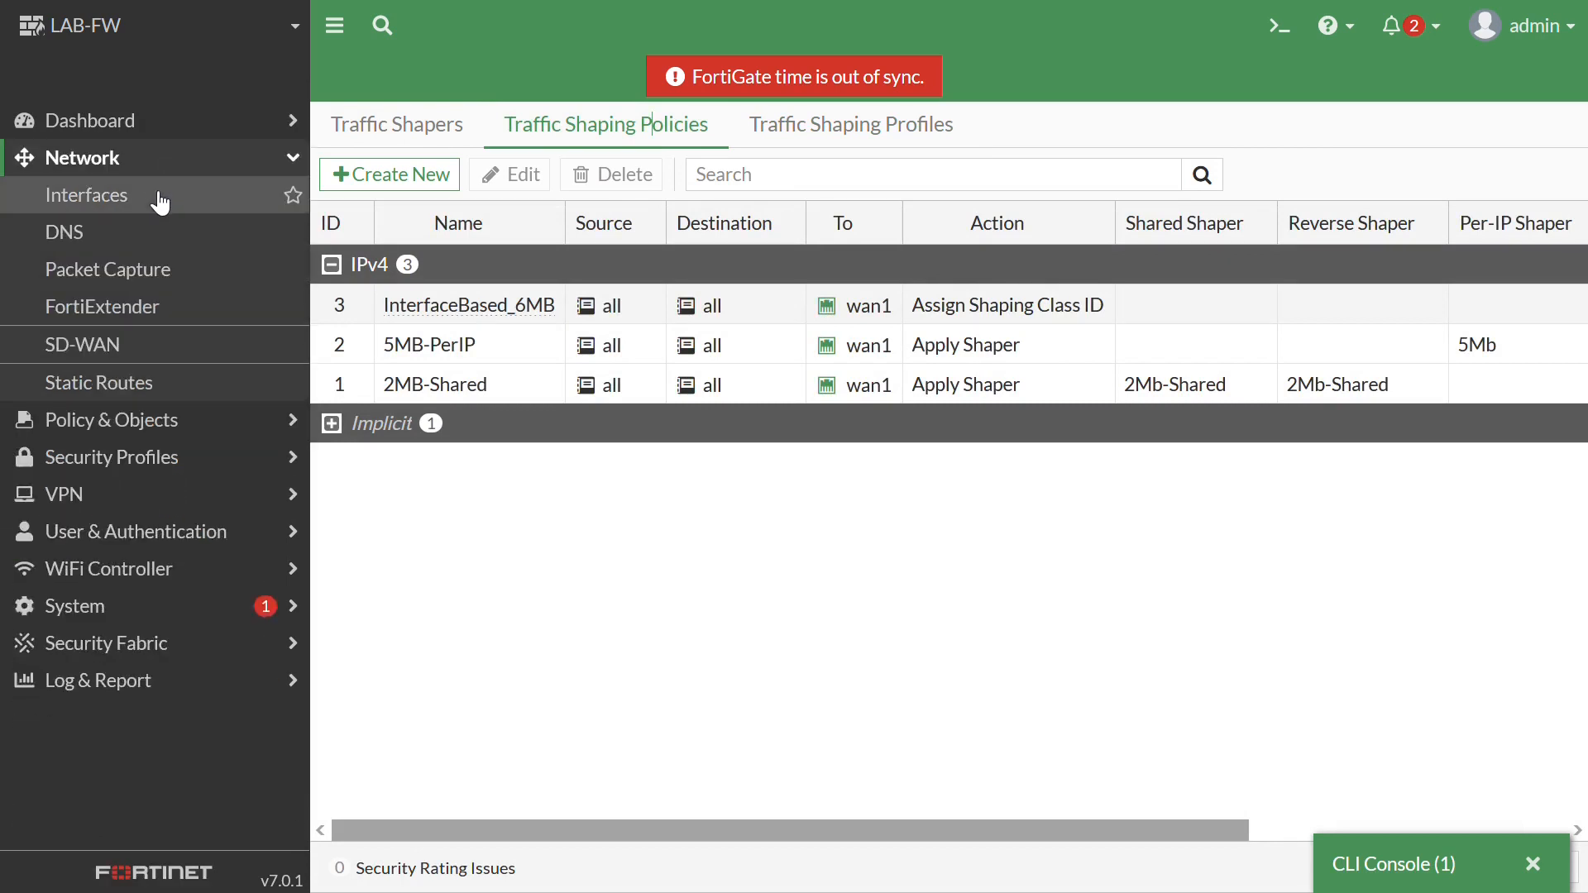
{"action": "left_click", "coordinate": [160, 201]}
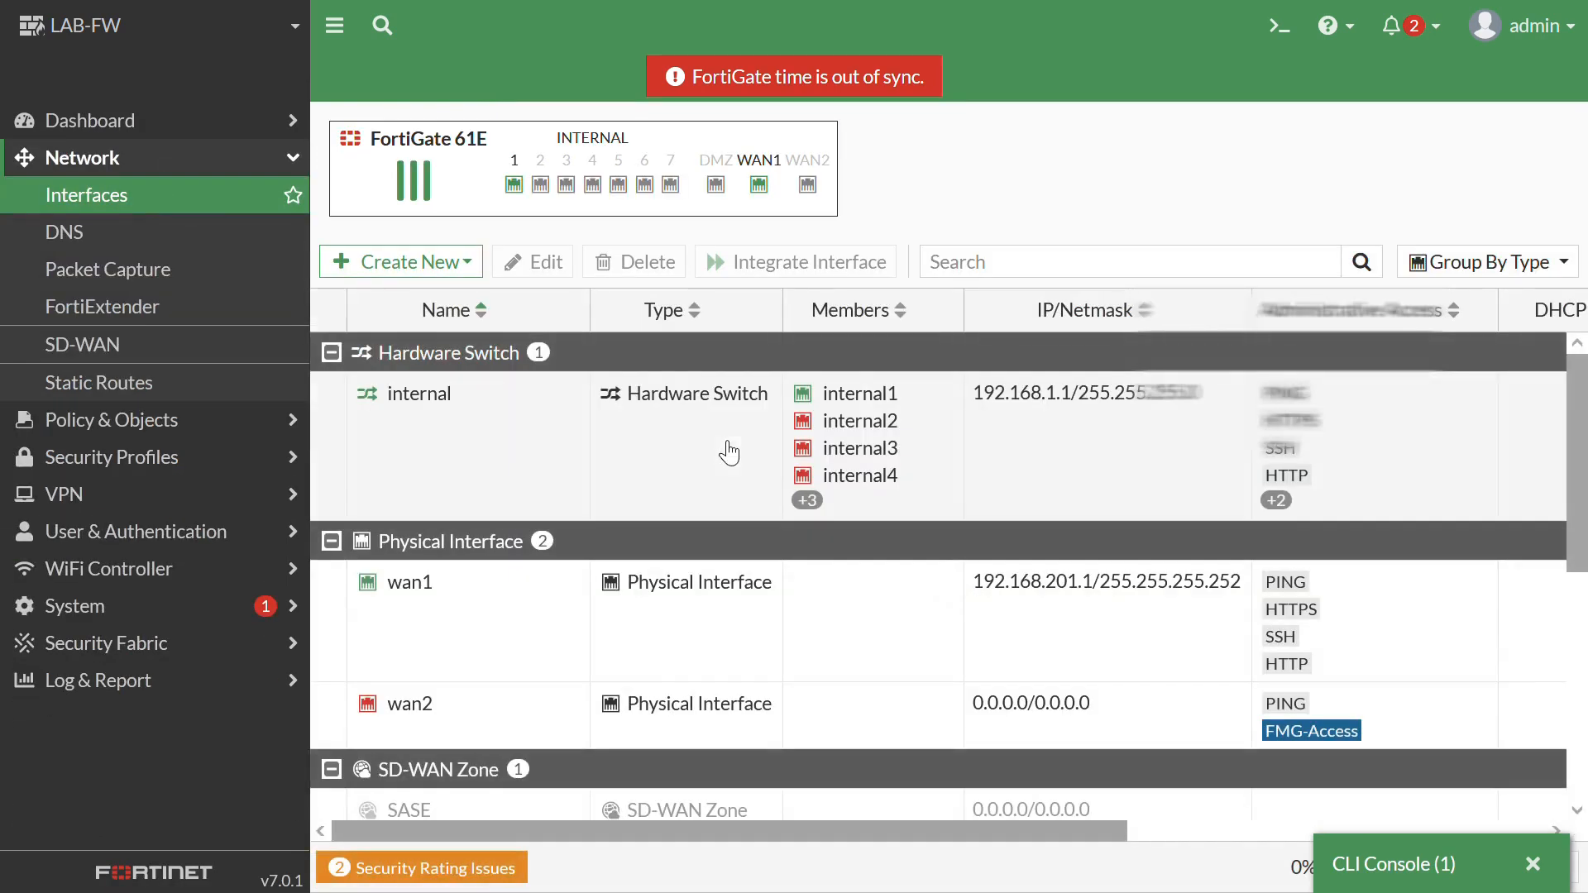
{"action": "left_click", "coordinate": [516, 615]}
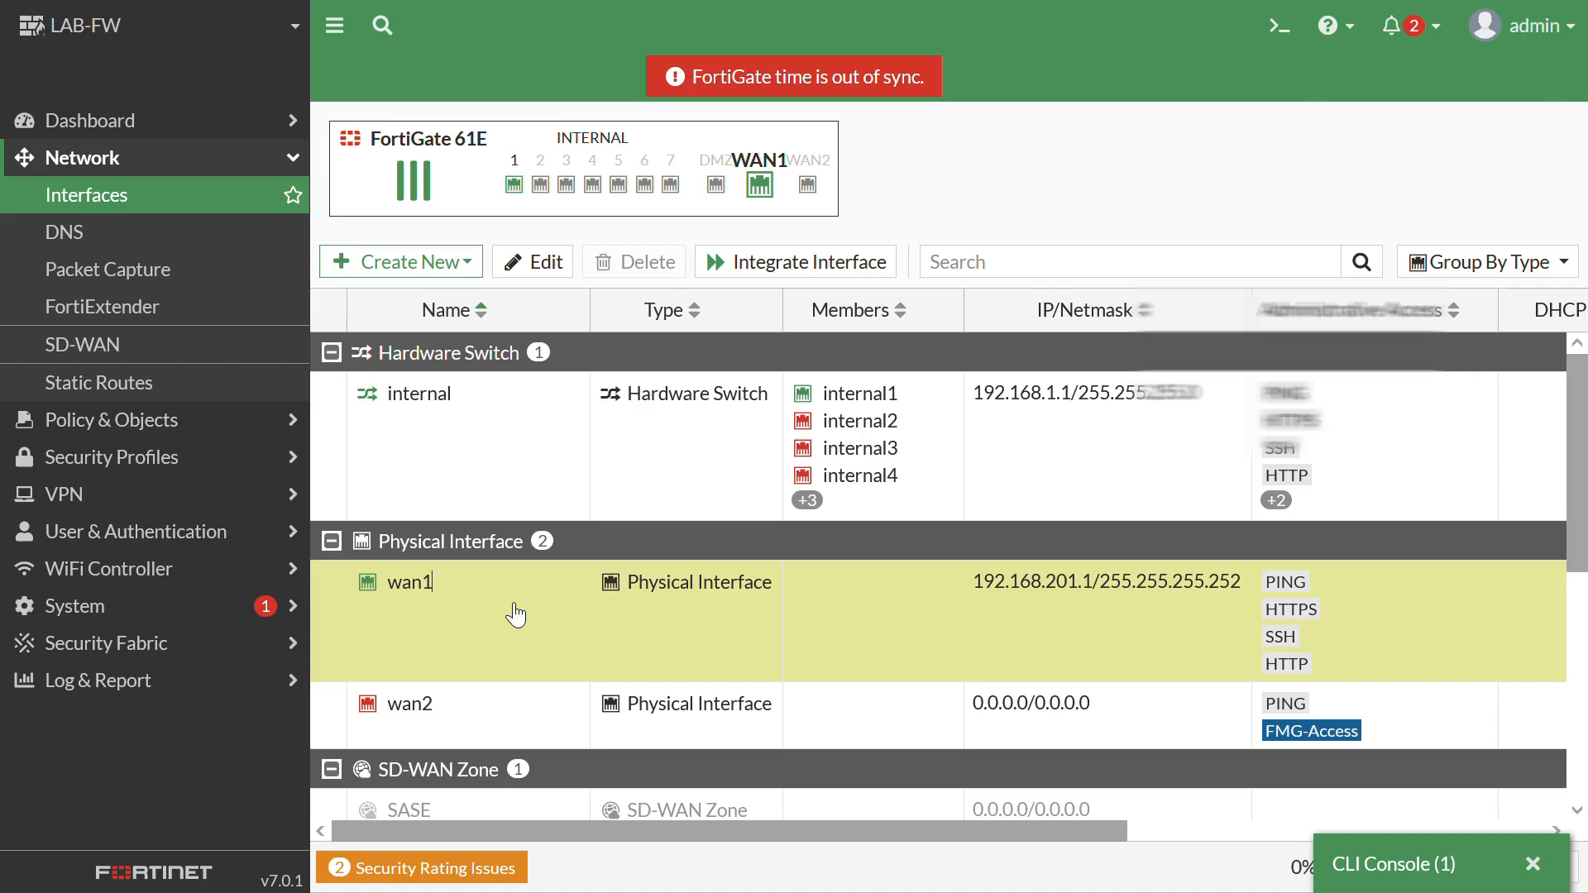
{"action": "double_click", "coordinate": [514, 613]}
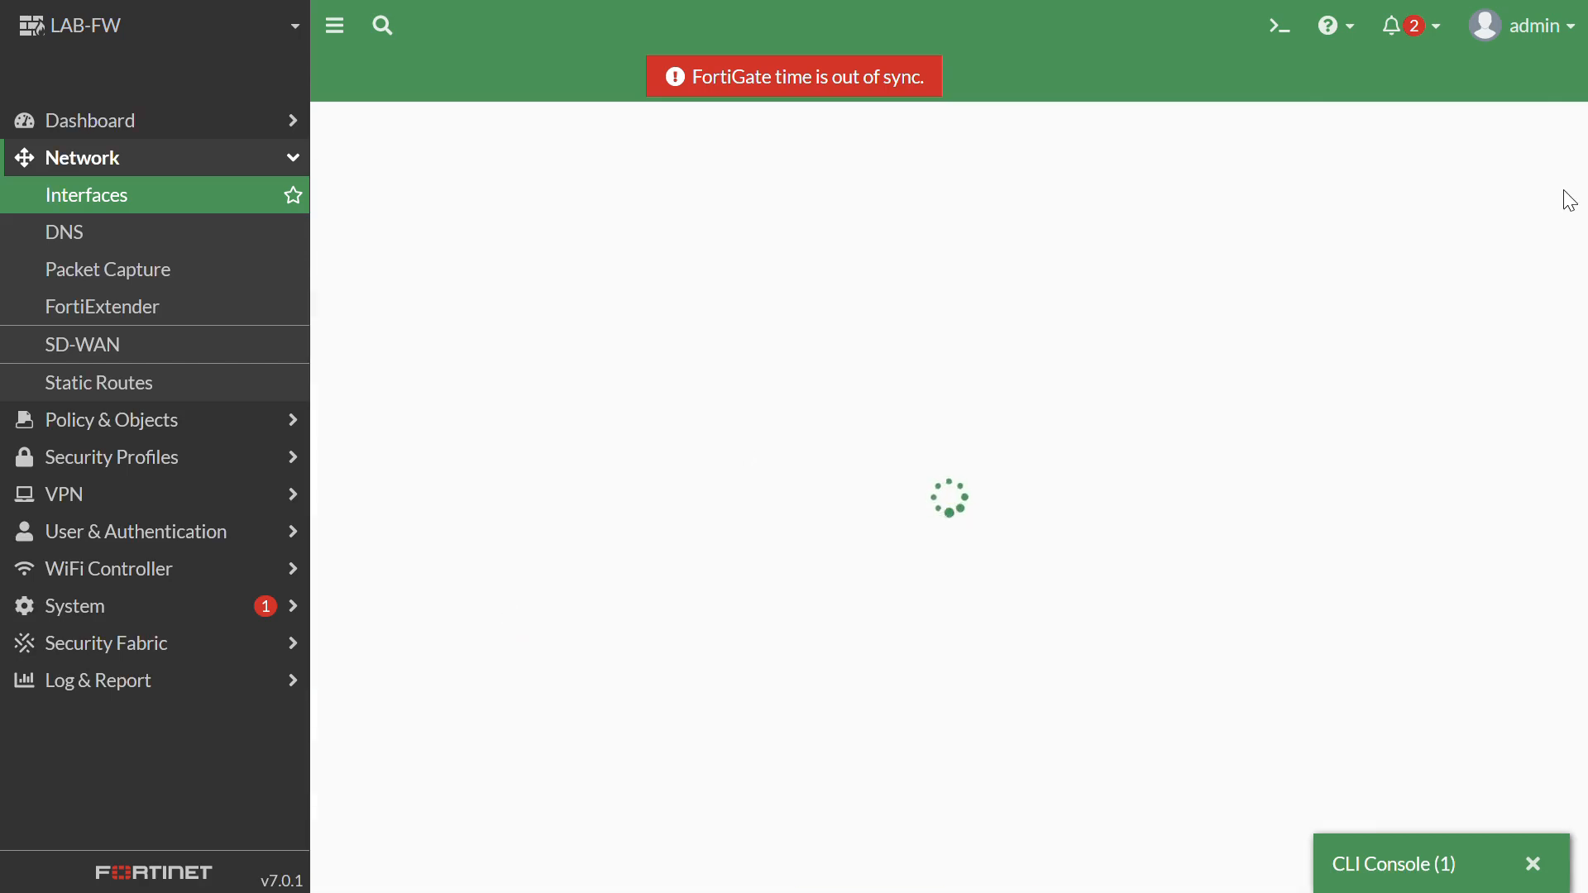
Step: Save the wan1 interface with the 5MB outbound shaping profile and 10000 kbps outbound bandwidth
{"action": "left_click_drag", "start_coordinate": [1569, 201], "coordinate": [1568, 421]}
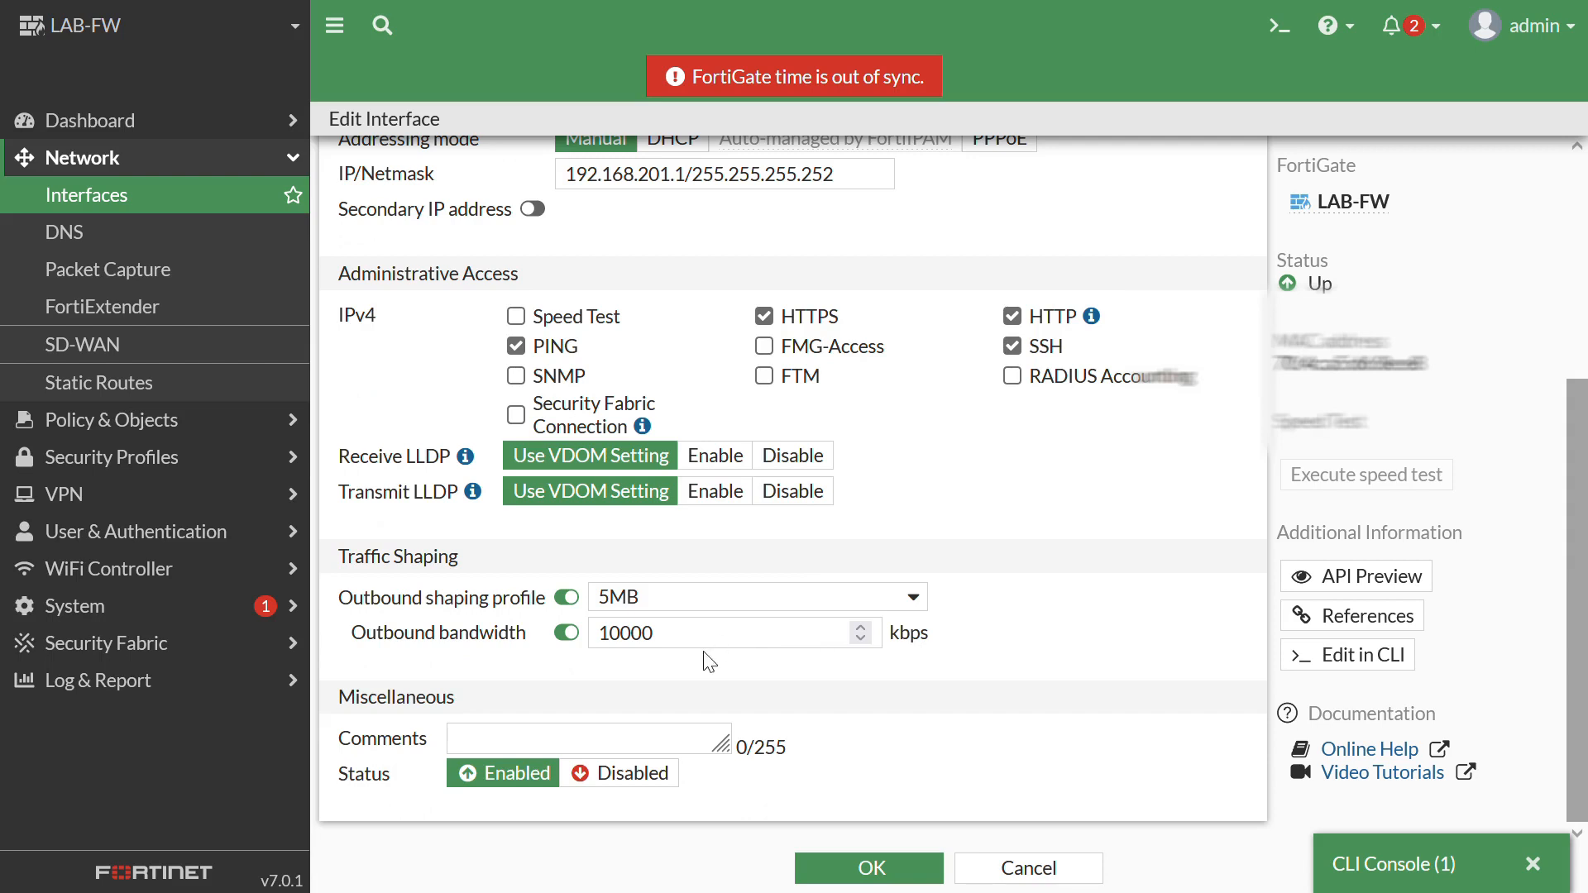
{"action": "left_click", "coordinate": [870, 865]}
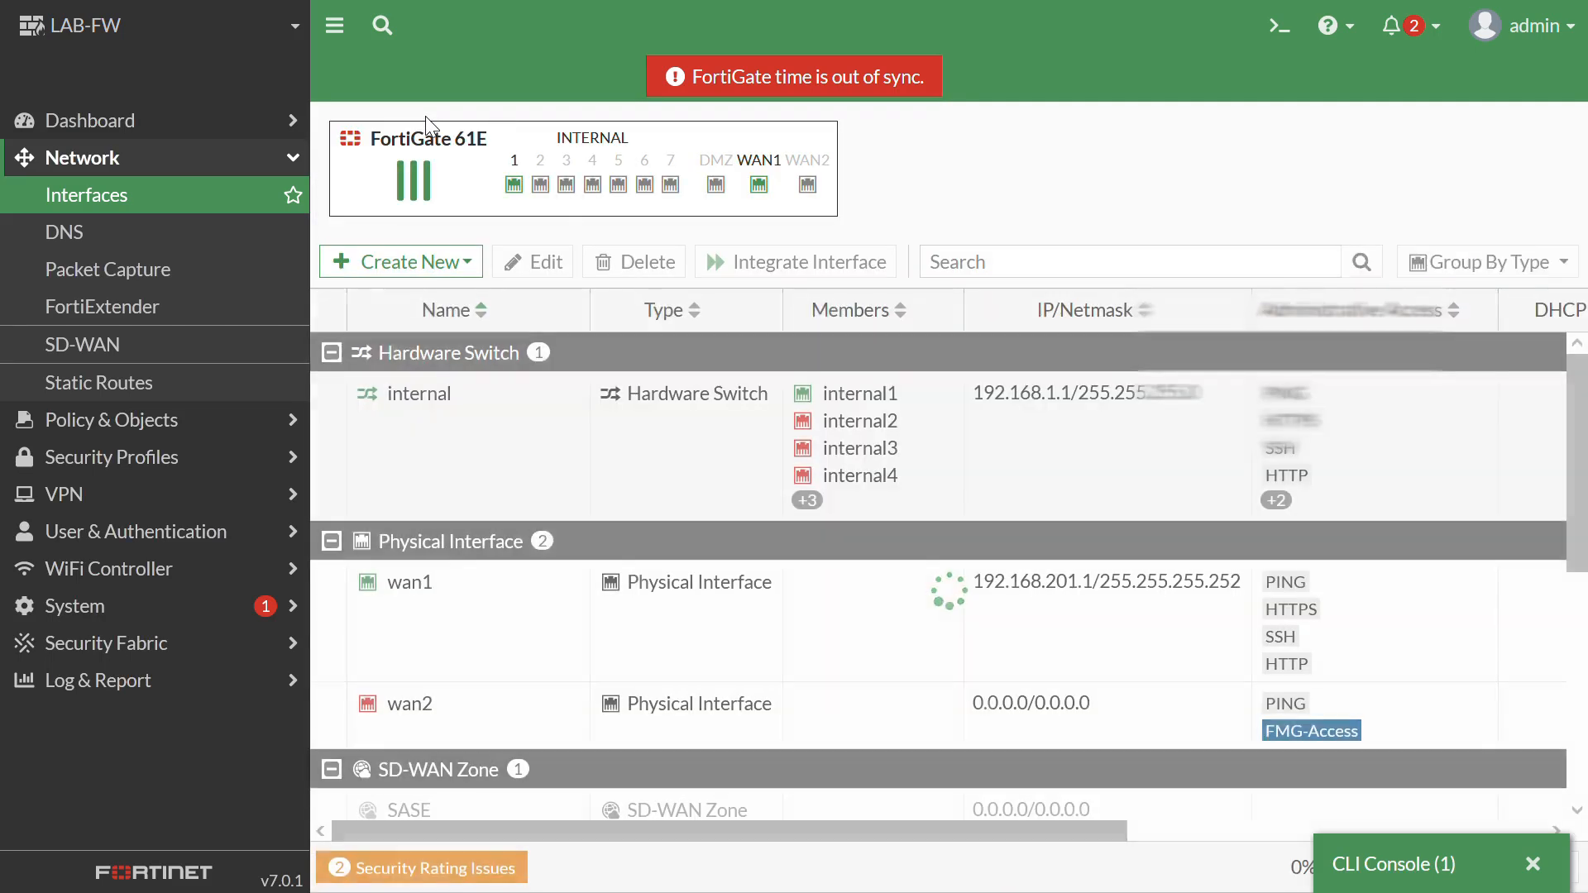
Step: Switch to the speed test tab and rerun the internet speed test
{"action": "key", "text": "ctrl+Tab"}
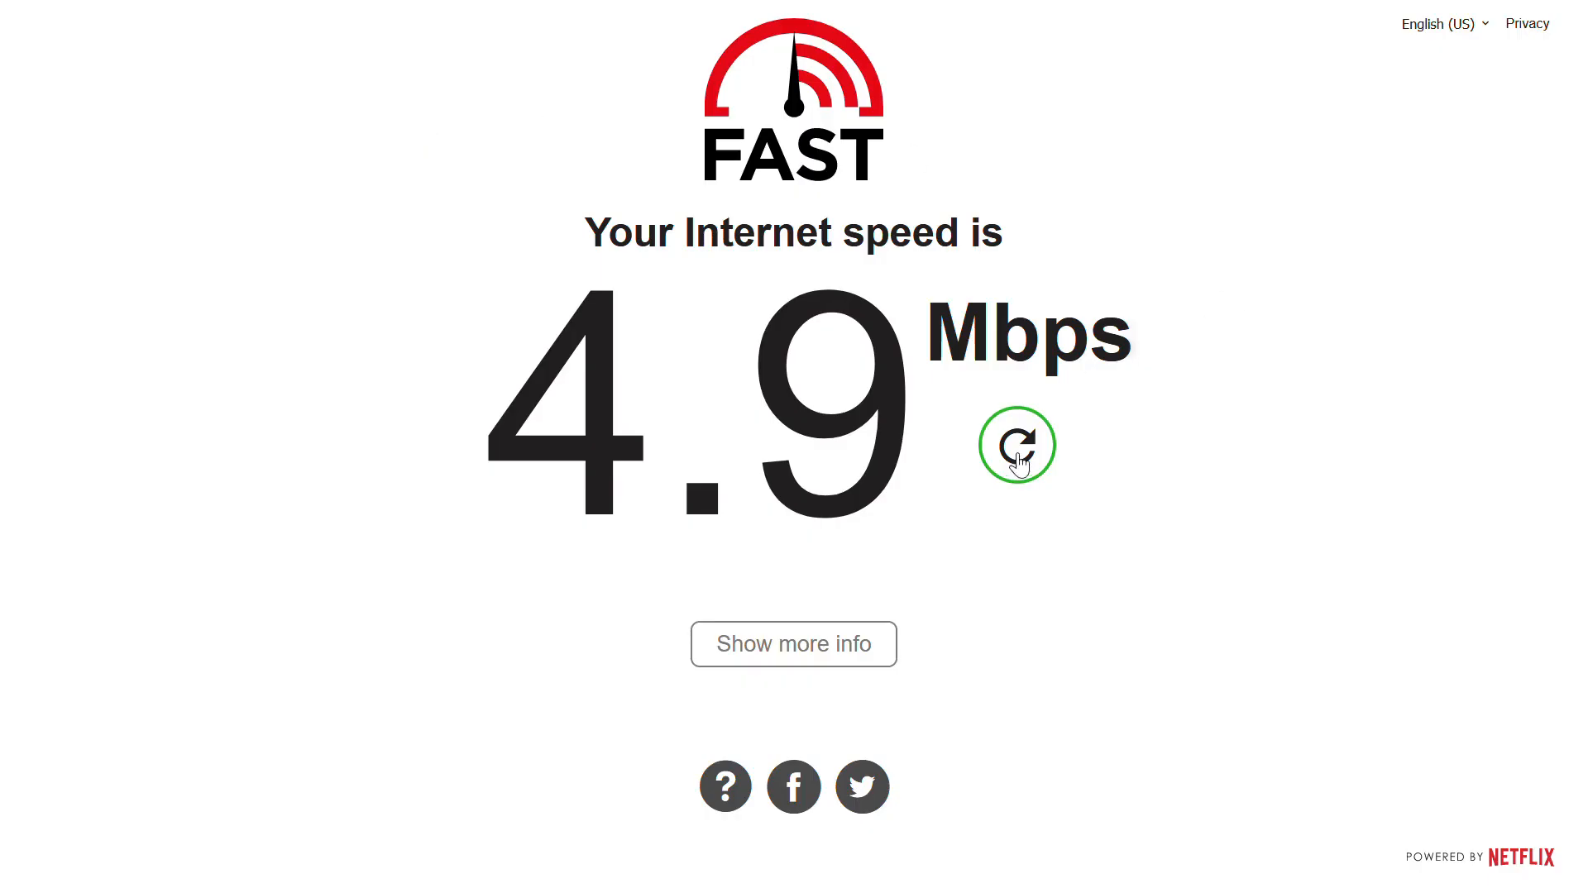
{"action": "left_click", "coordinate": [1019, 466]}
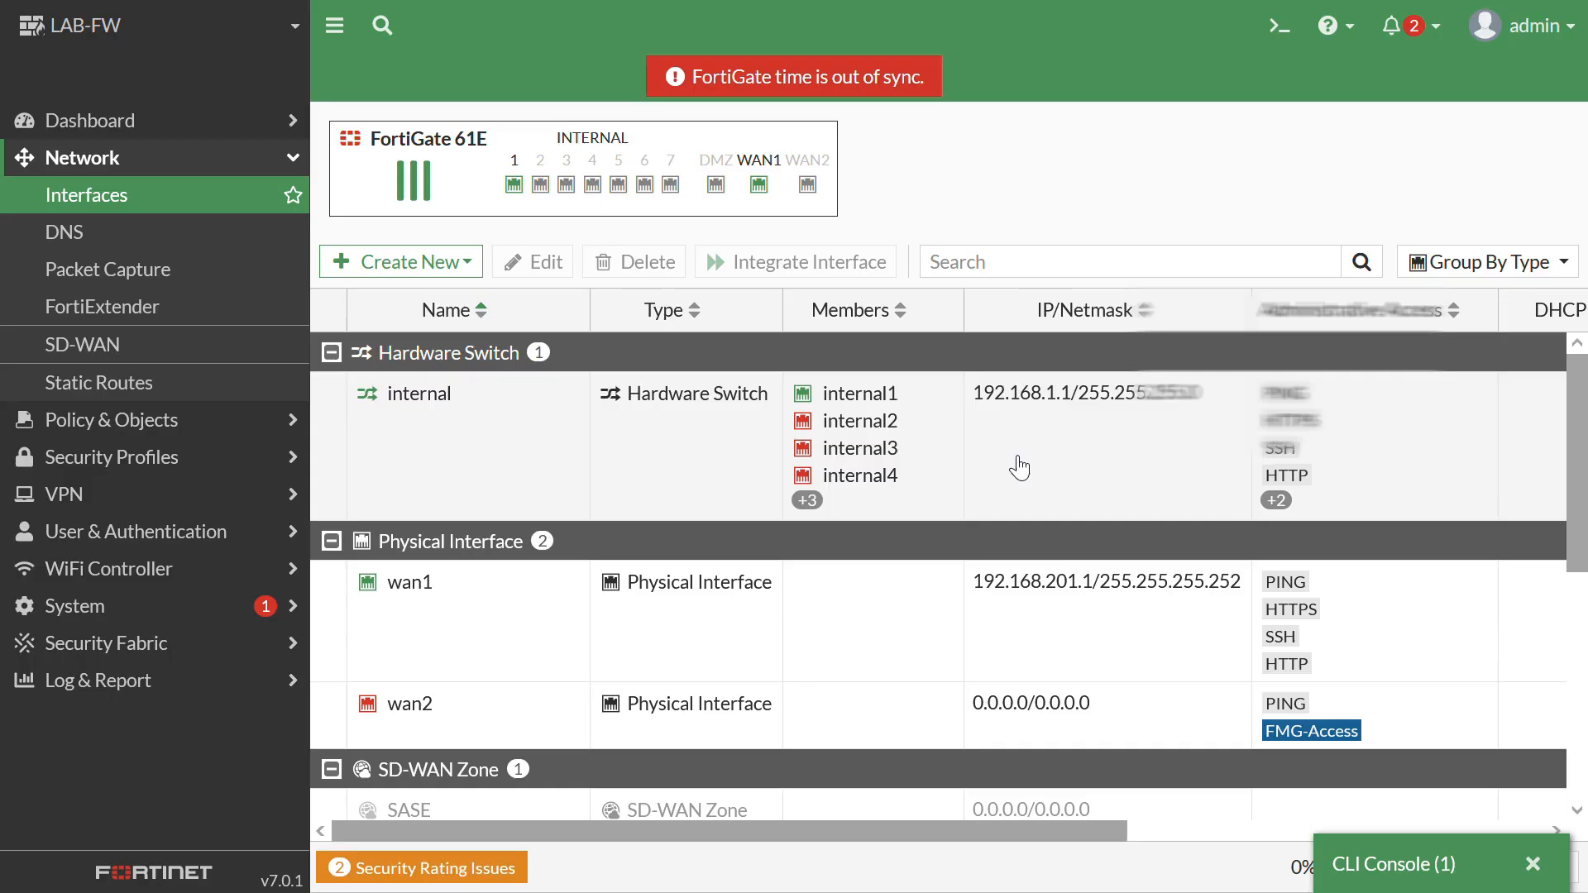
Step: Open the CLI console and rerun the session list diagnostic to check each session's class ID and shaping policy ID
{"action": "left_click", "coordinate": [1397, 863]}
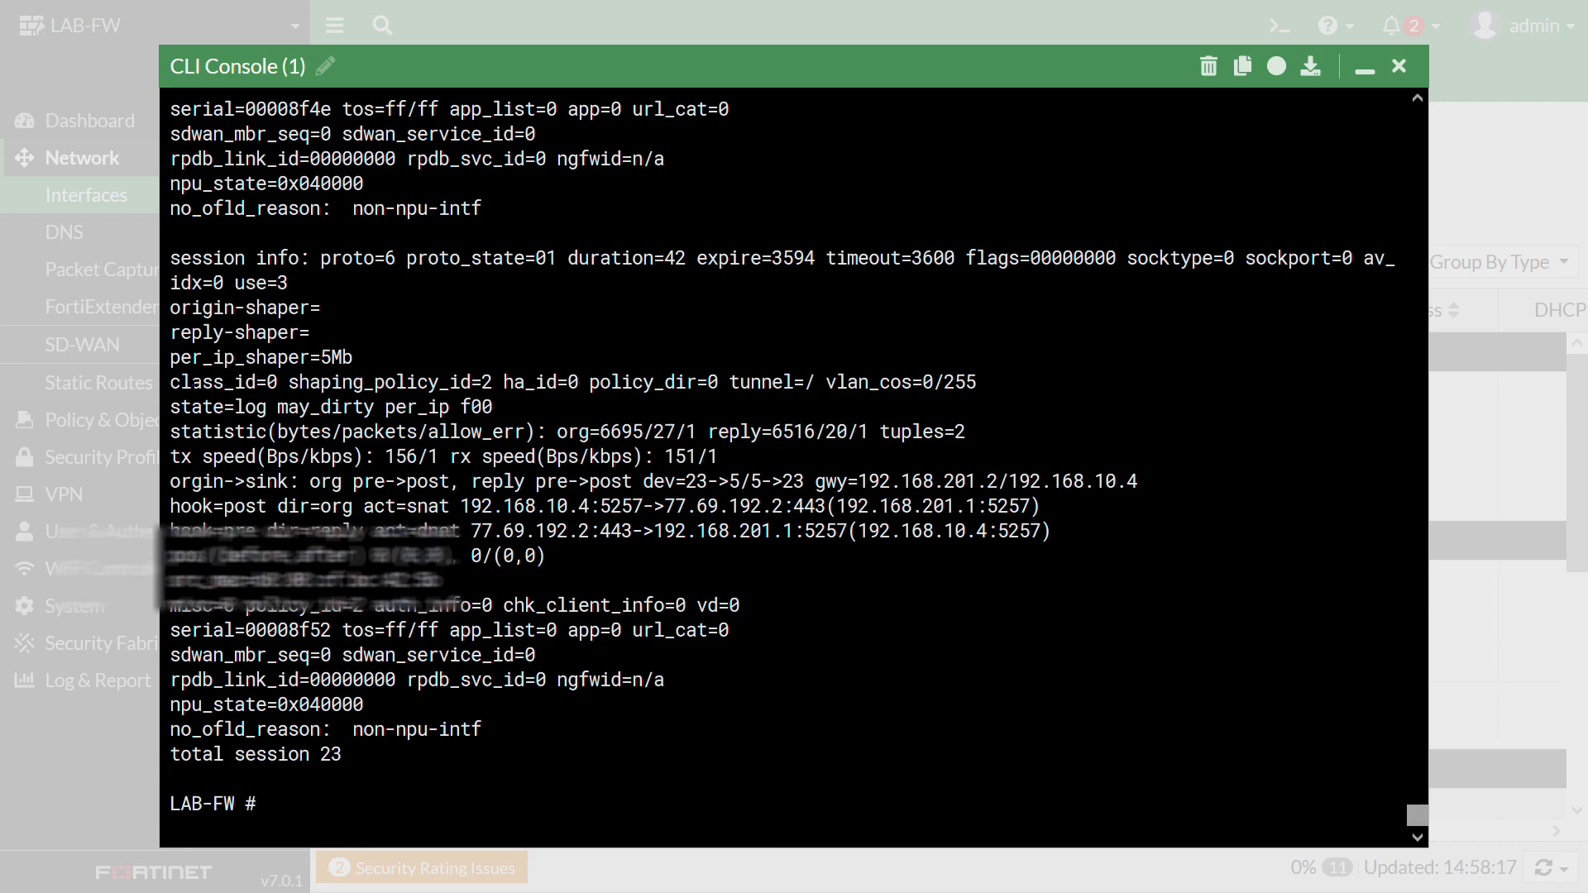
{"action": "left_click_drag", "start_coordinate": [181, 382], "coordinate": [494, 387]}
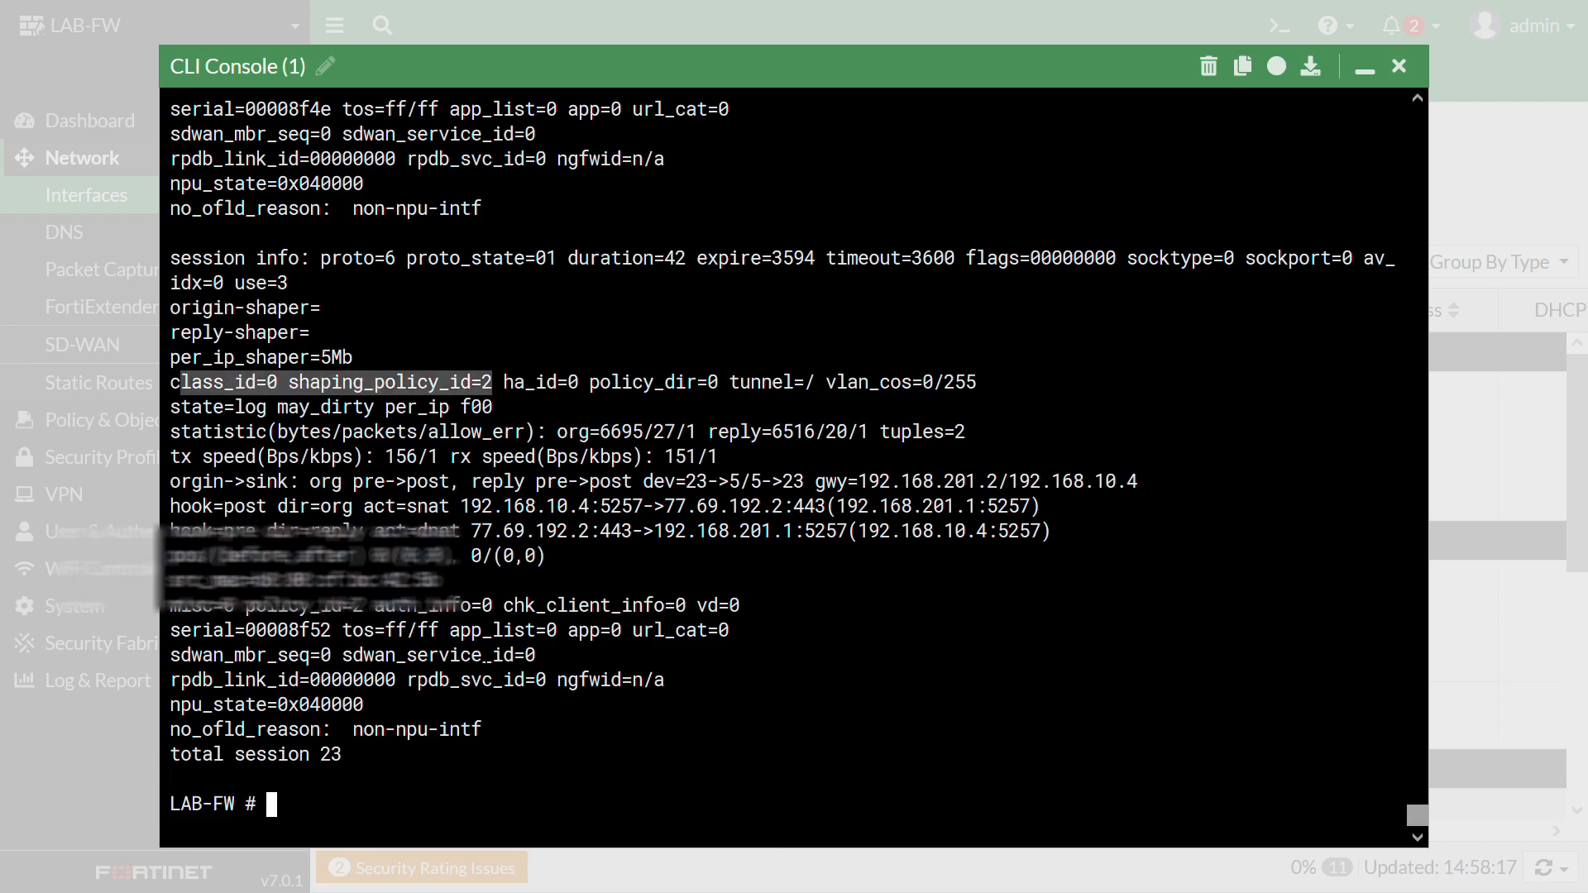
{"action": "key", "text": "Up"}
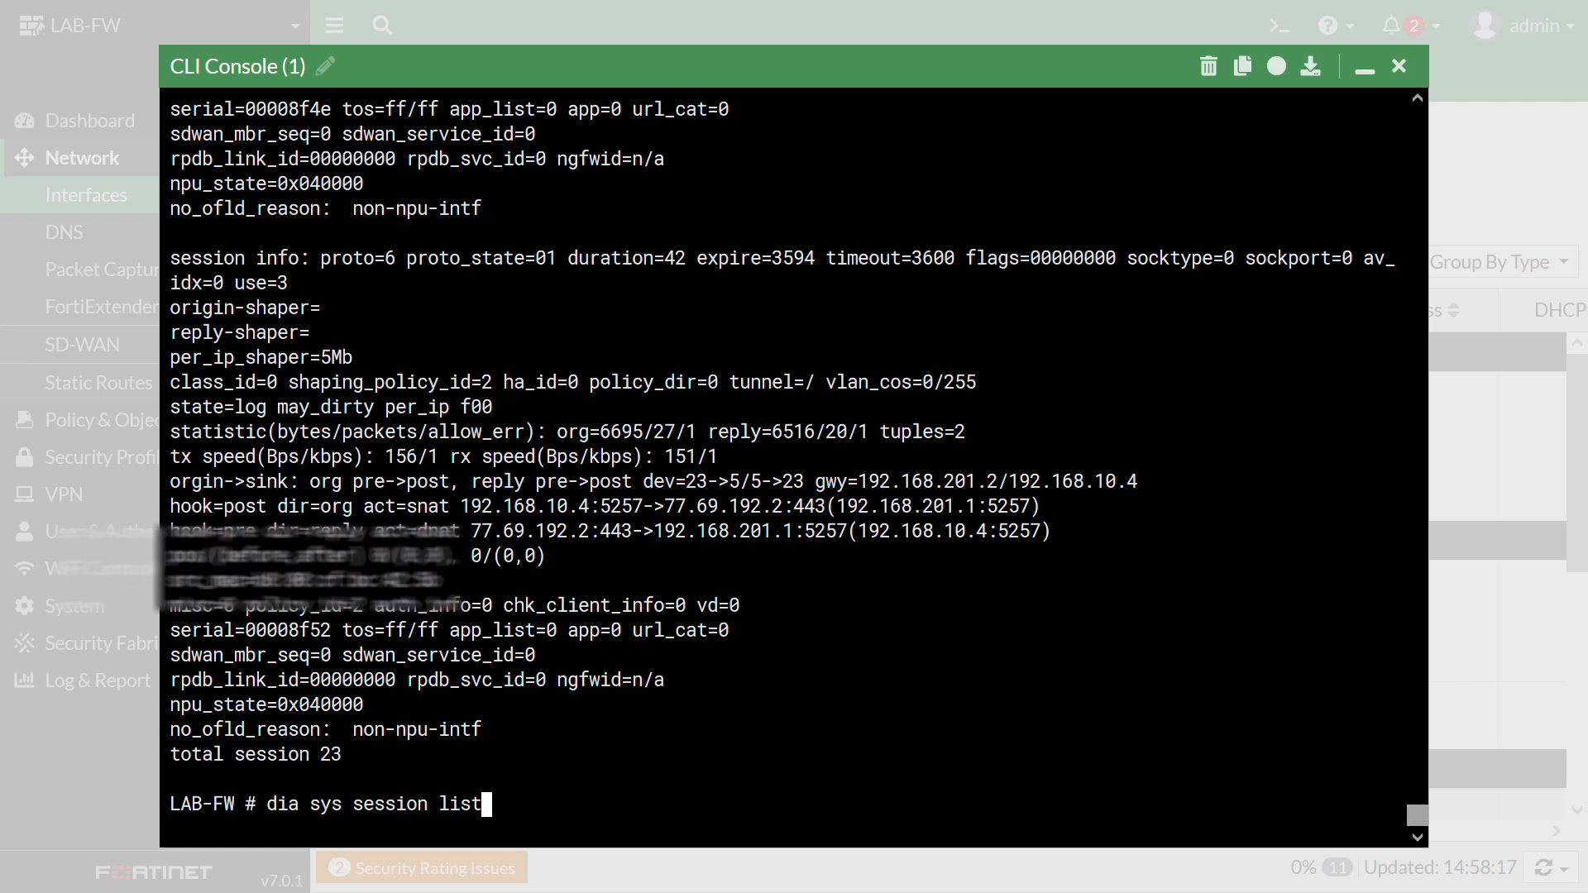
{"action": "key", "text": "Return"}
{"action": "left_click_drag", "start_coordinate": [181, 382], "coordinate": [281, 386]}
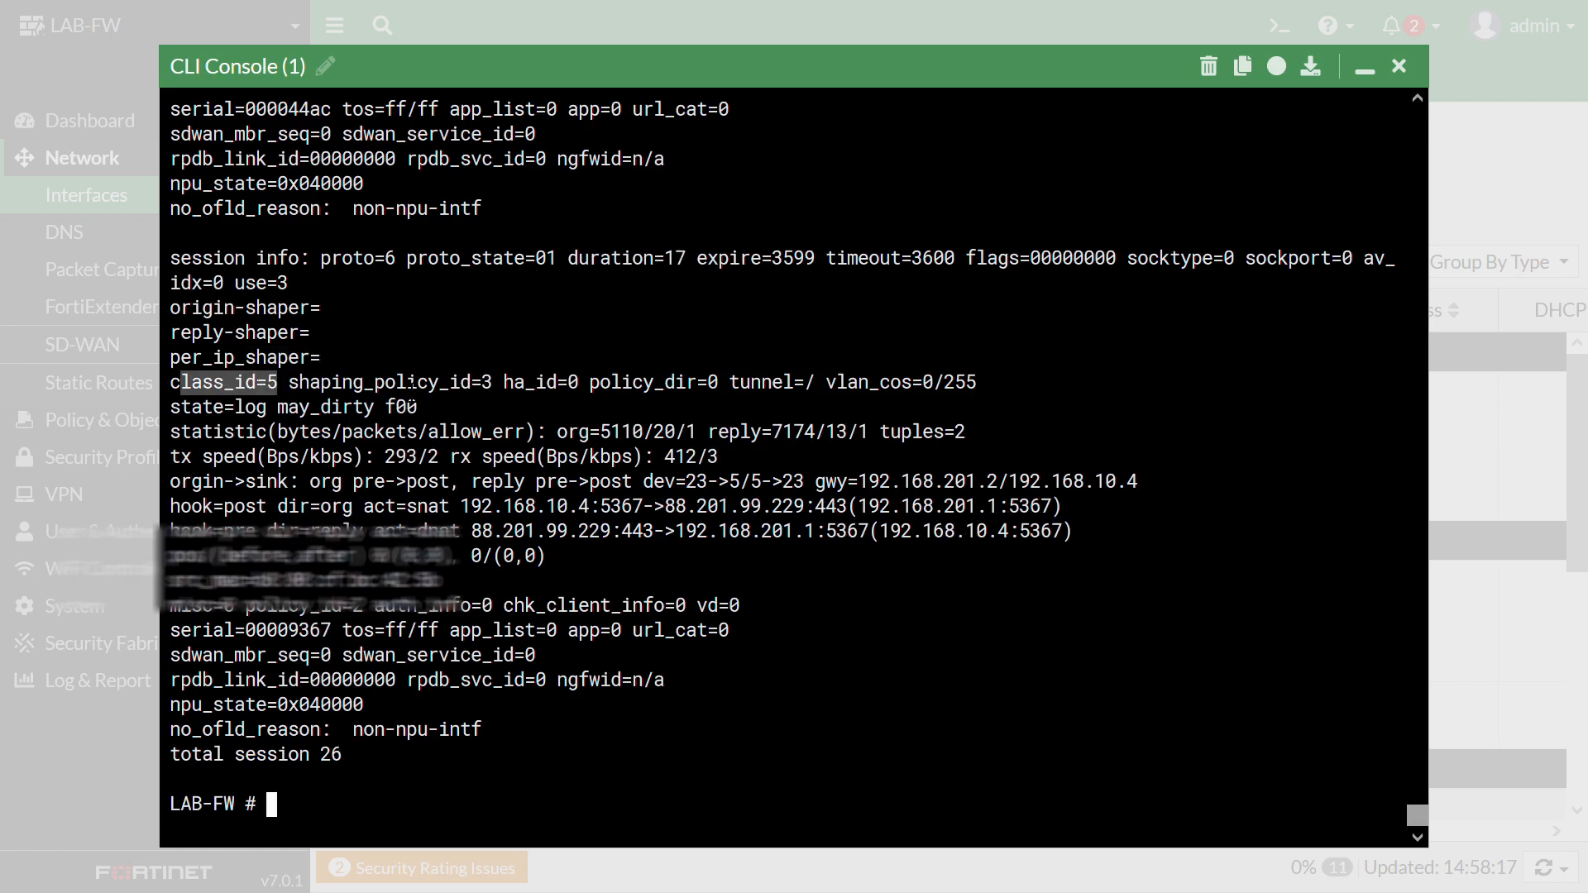
{"action": "left_click_drag", "start_coordinate": [411, 393], "coordinate": [753, 382]}
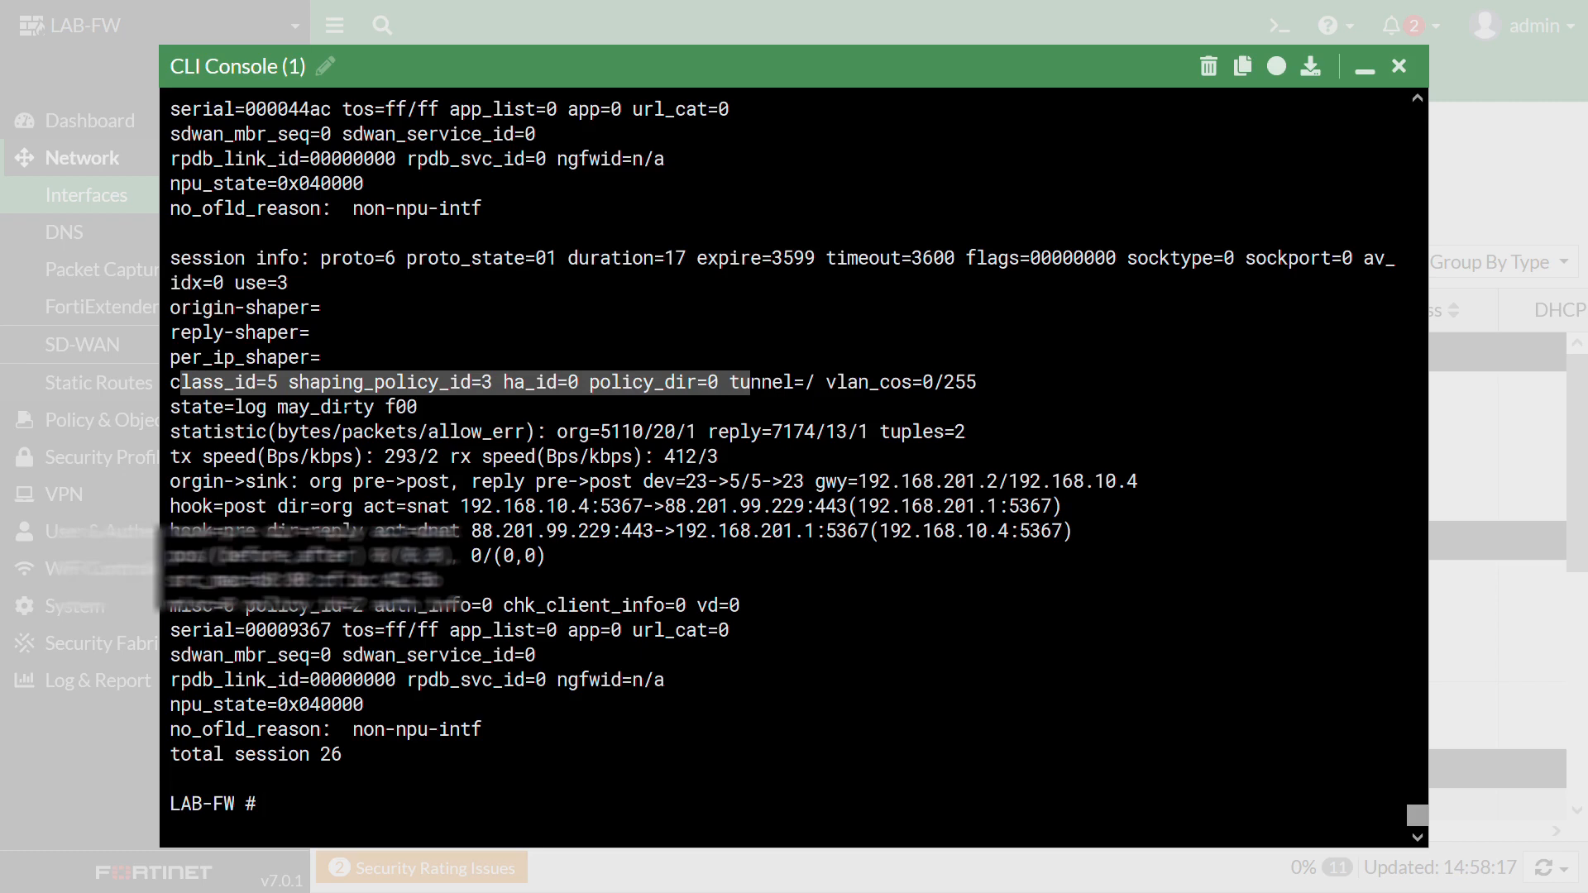
{"action": "left_click", "coordinate": [352, 401]}
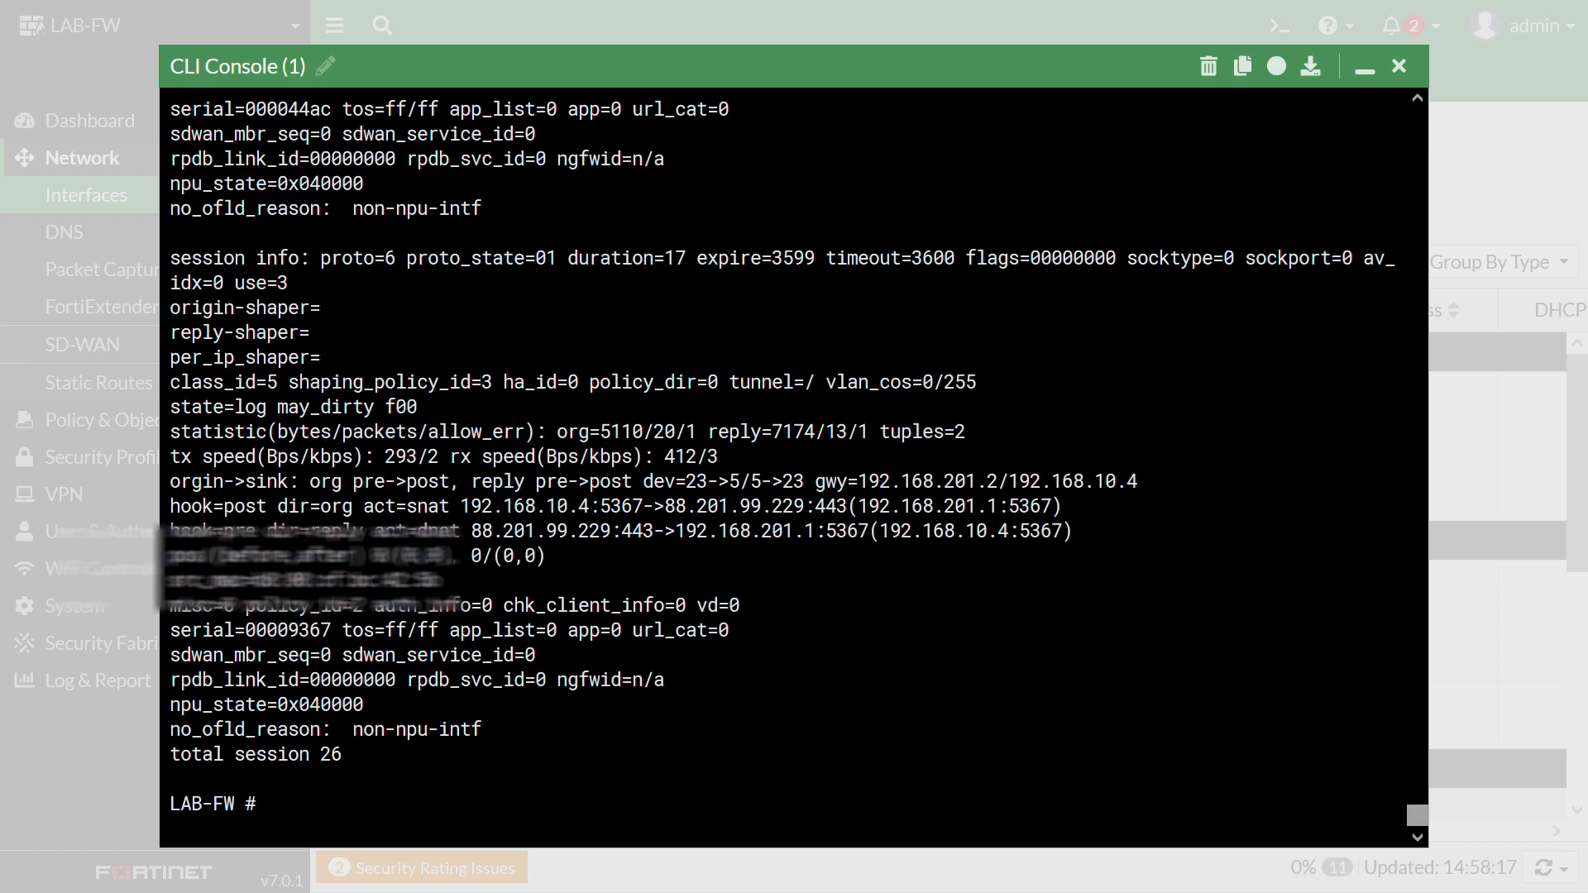
Step: Run diagnose netlink interface list wan1, browsing the command's options with help along the way
{"action": "type", "text": "diagnose"}
{"action": "type", "text": "netlink"}
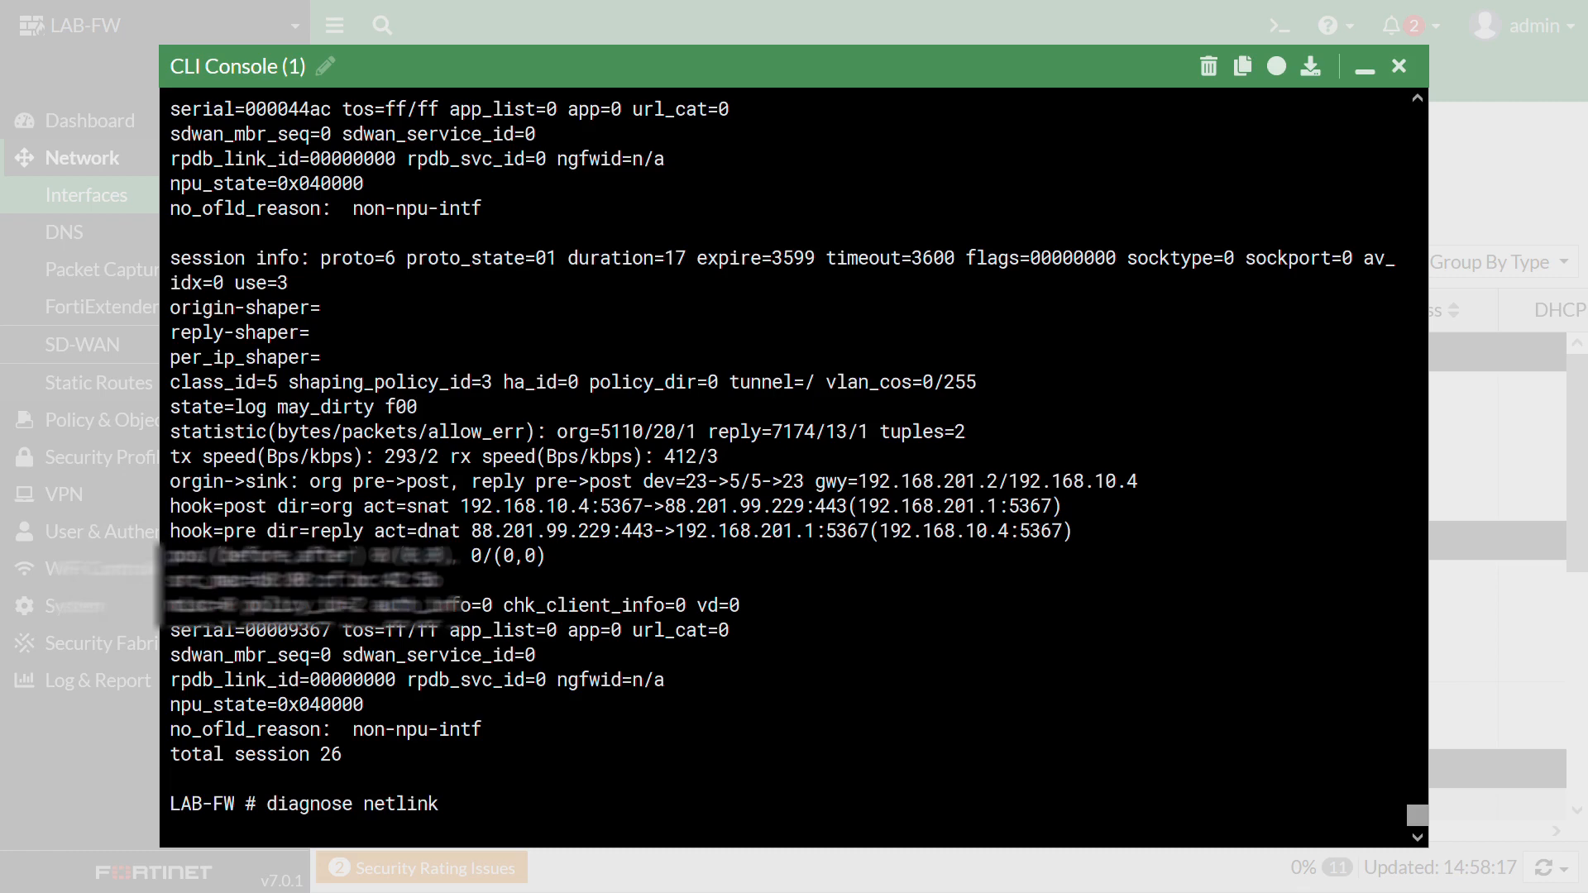
{"action": "key", "text": "question"}
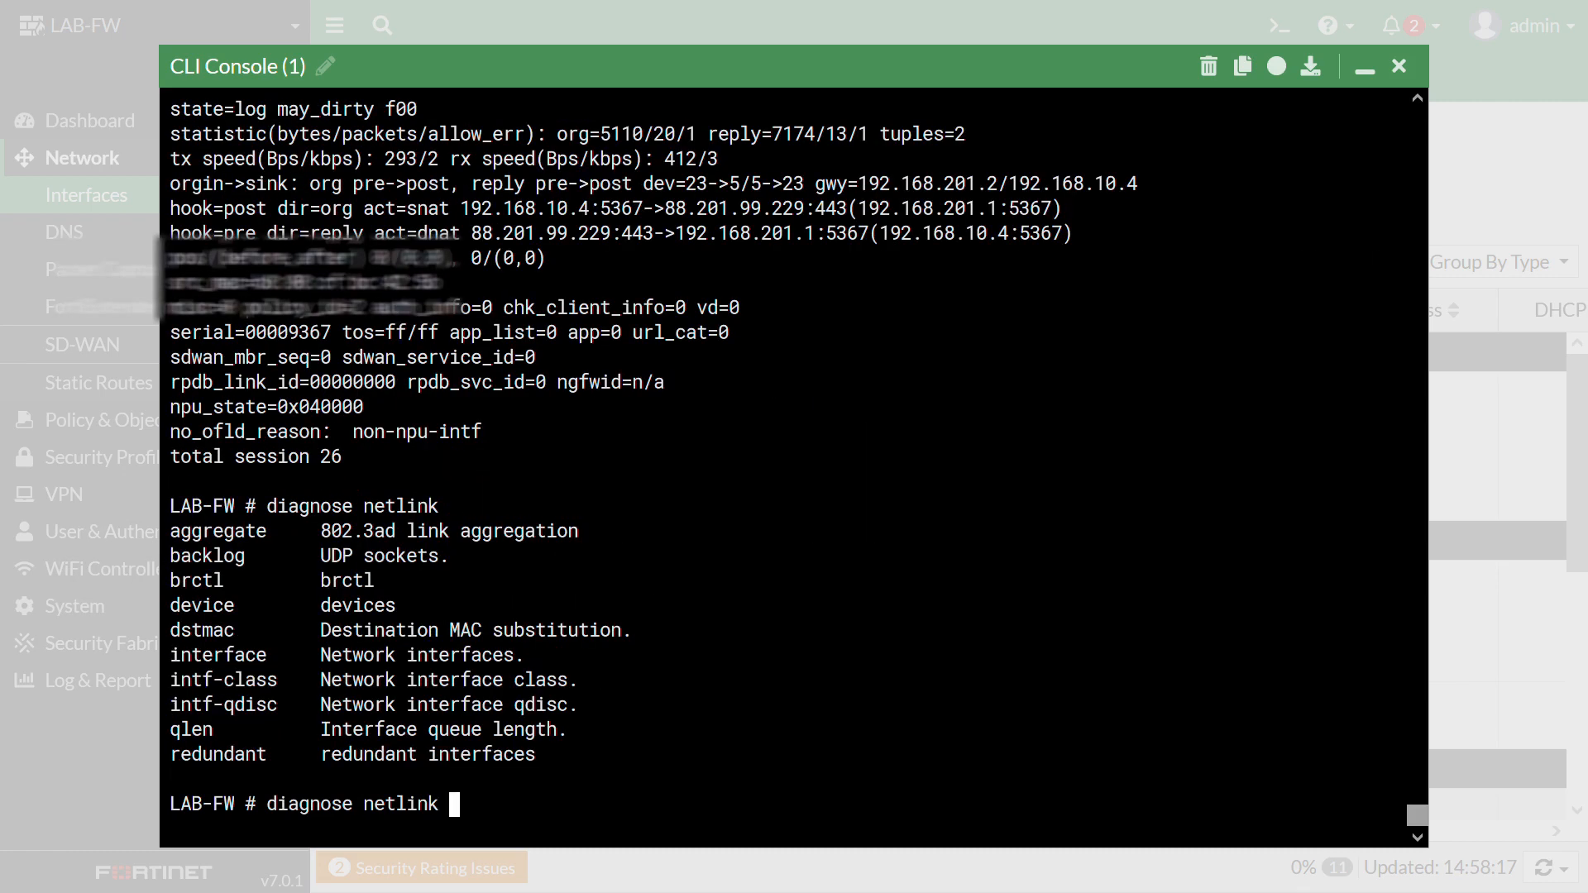
{"action": "type", "text": "interface"}
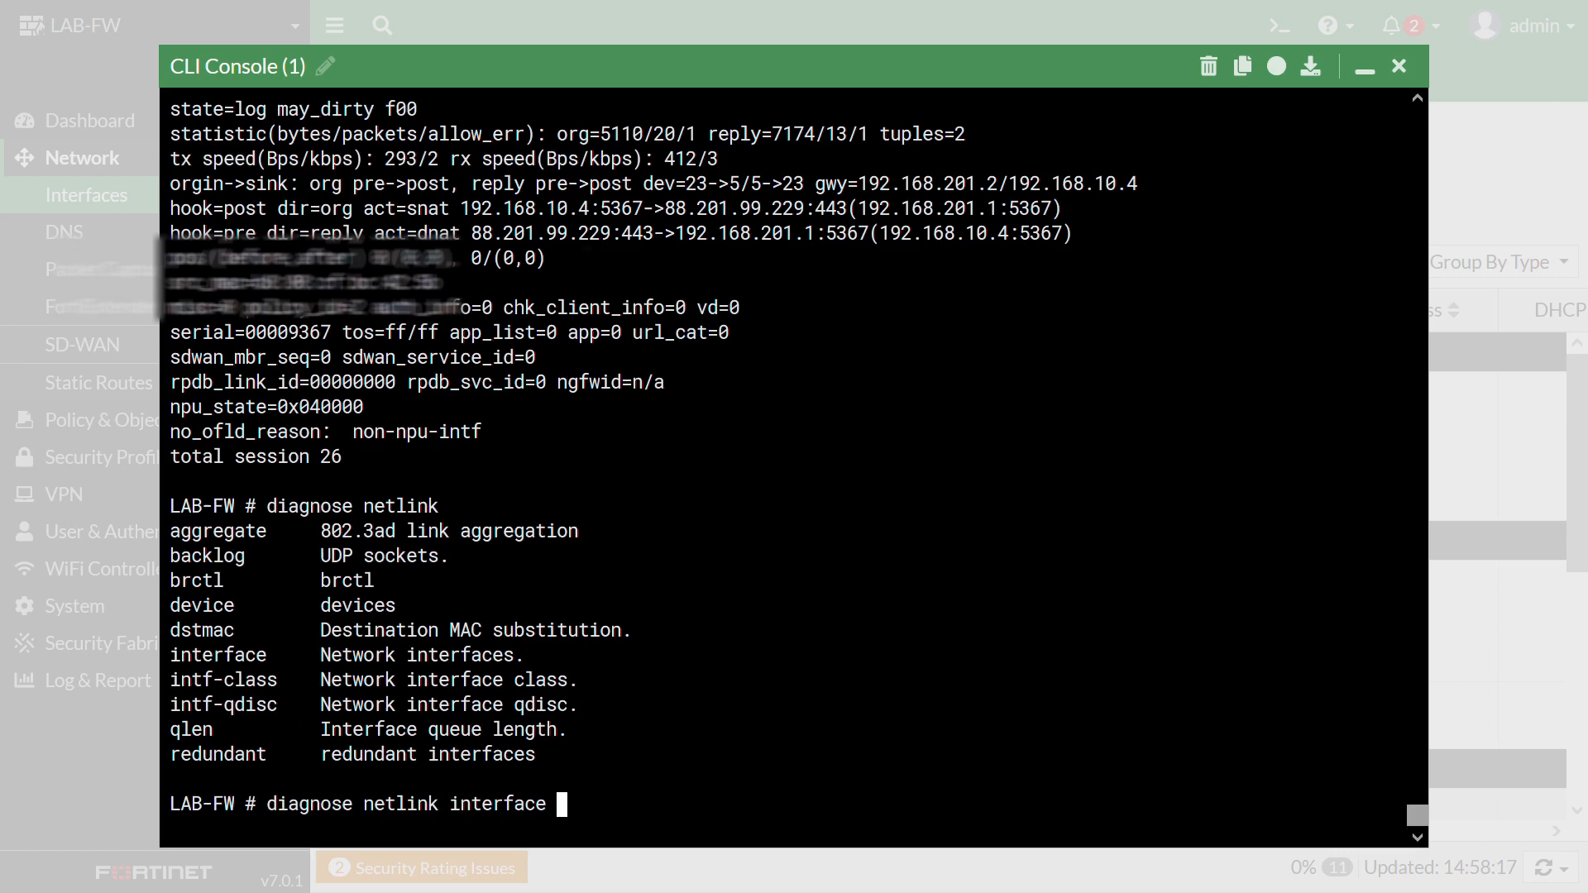
{"action": "key", "text": "question"}
{"action": "type", "text": "list "}
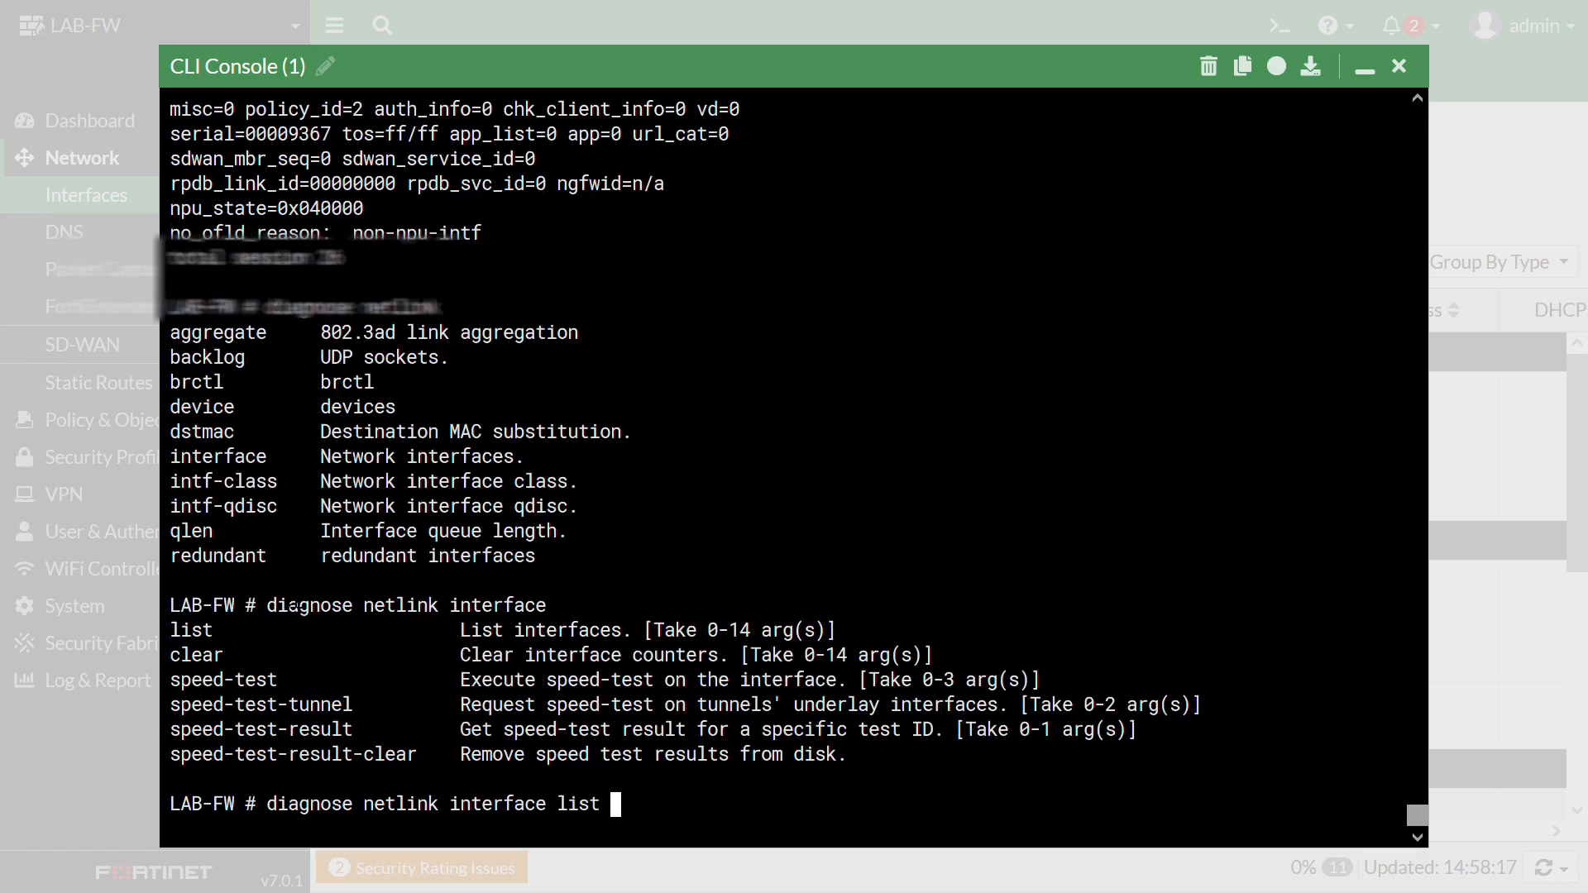
{"action": "type", "text": "wan1"}
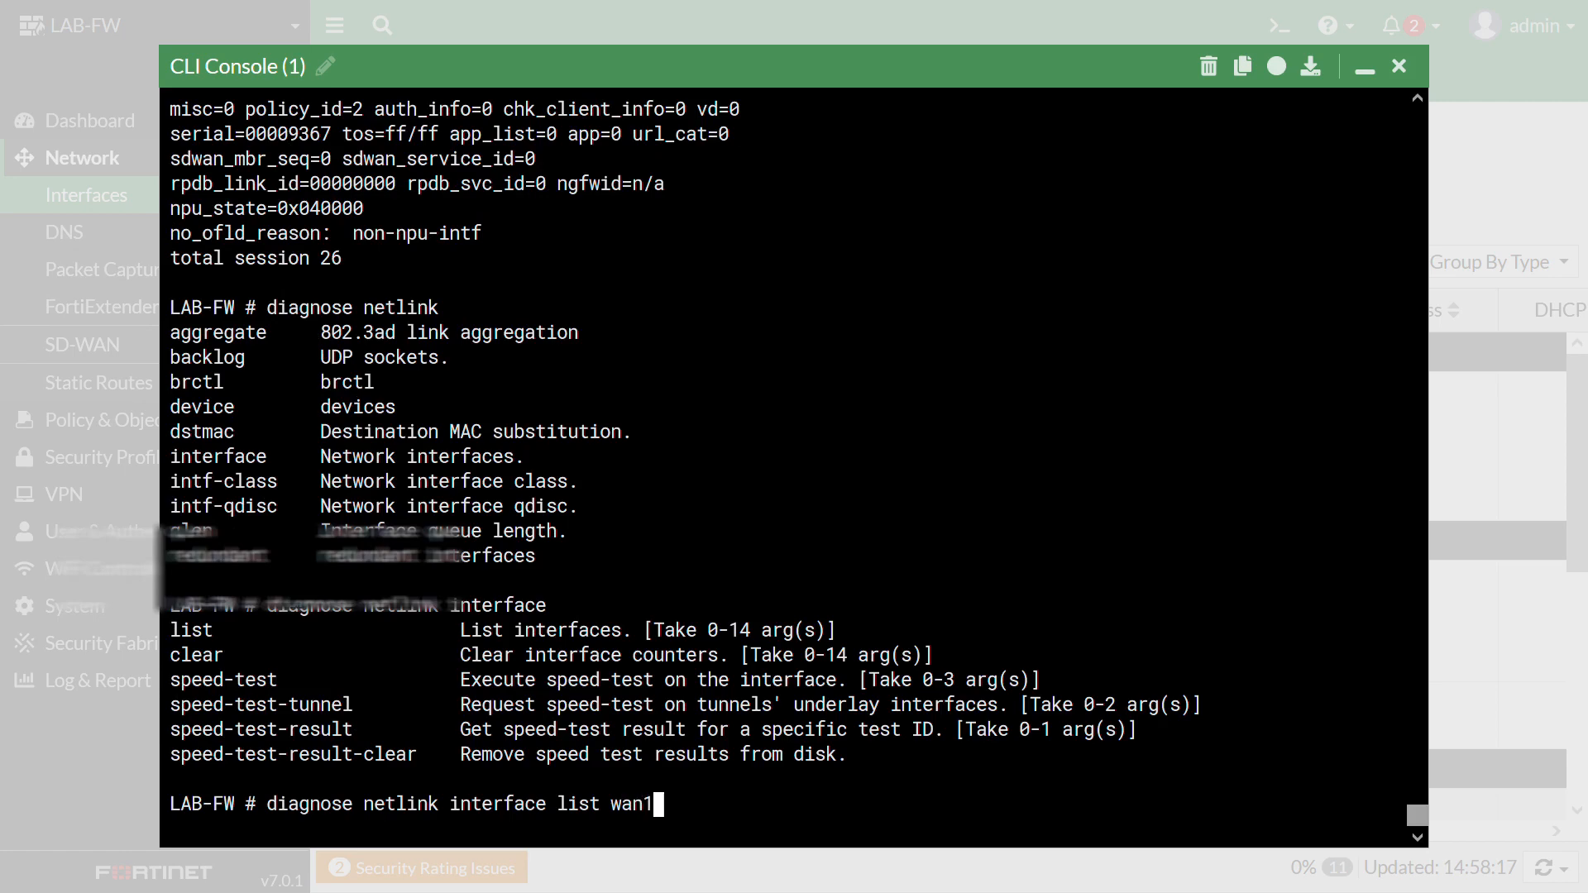
{"action": "key", "text": "Return"}
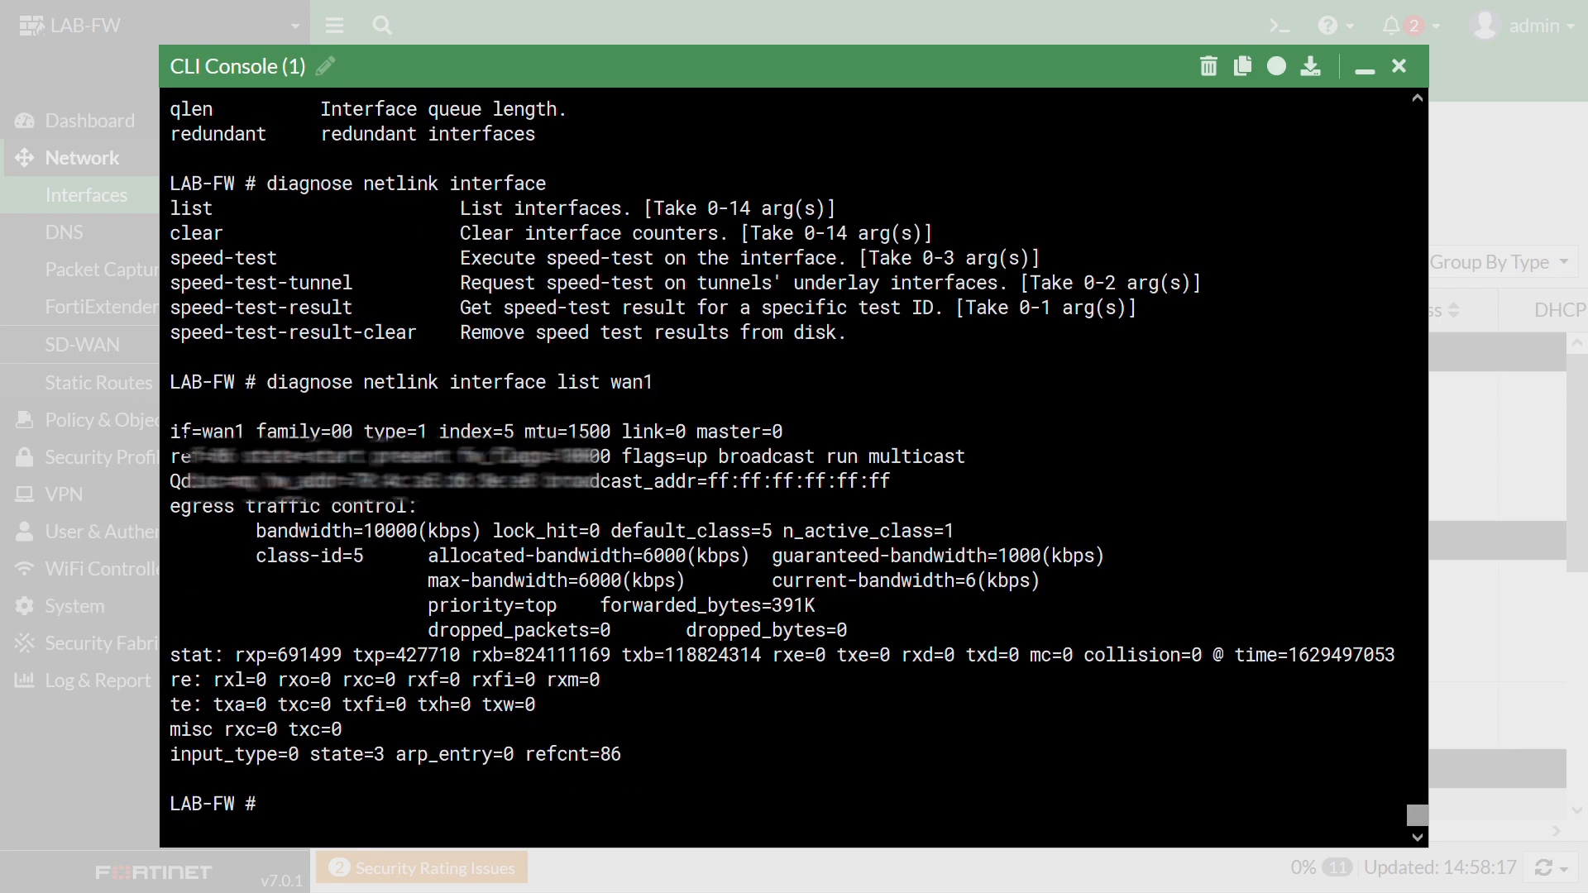
Step: Examine the egress traffic control section of the wan1 interface output, including bandwidth and class-id allocations
{"action": "left_click_drag", "start_coordinate": [170, 430], "coordinate": [288, 431]}
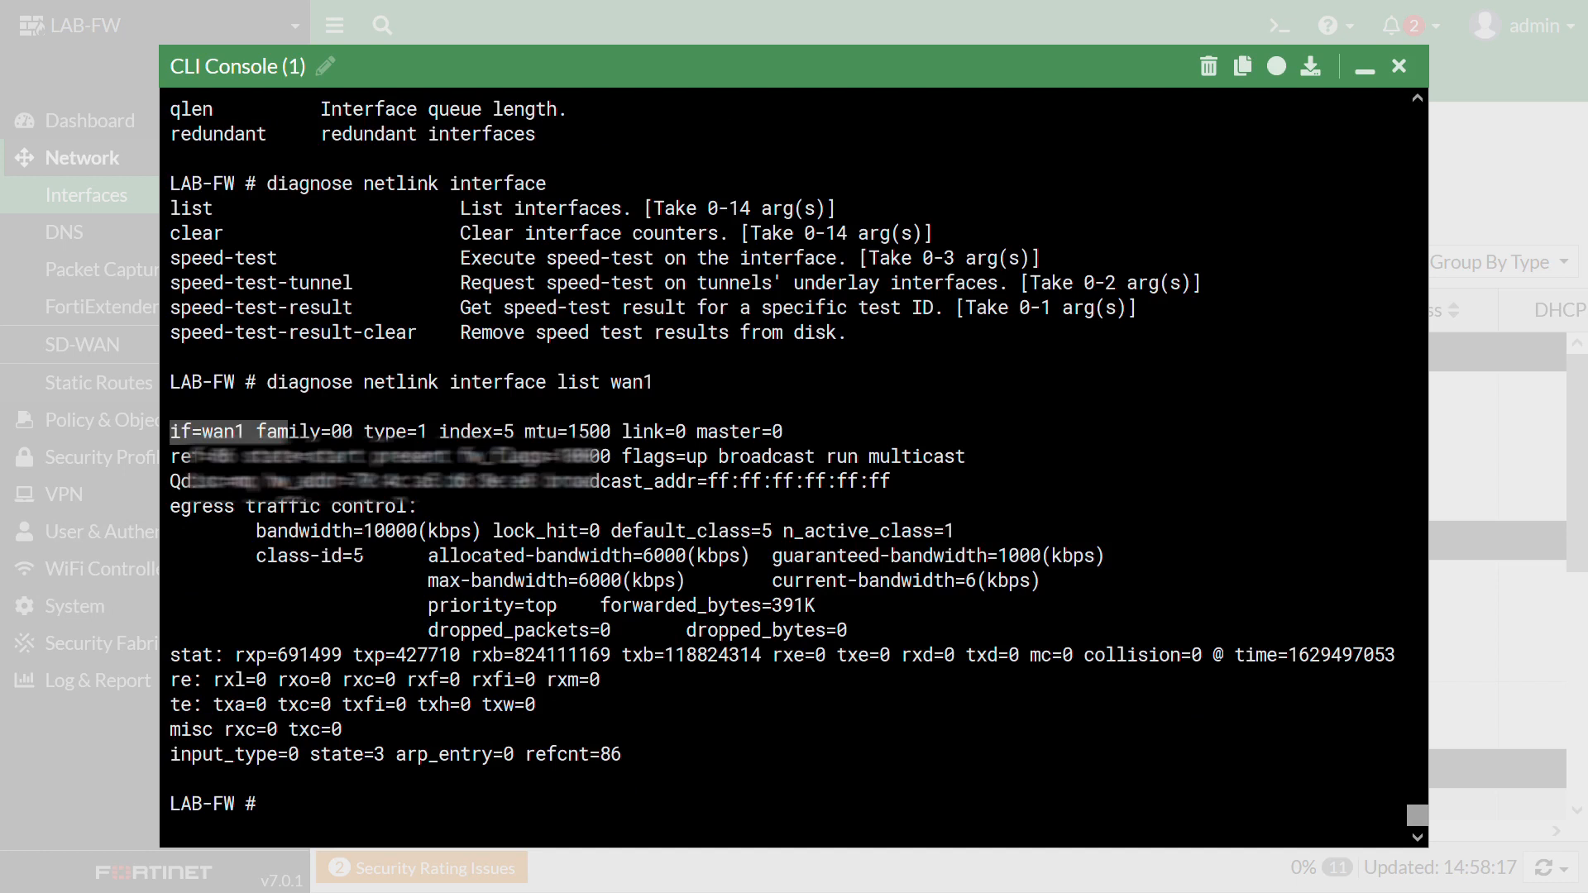
{"action": "left_click", "coordinate": [195, 507]}
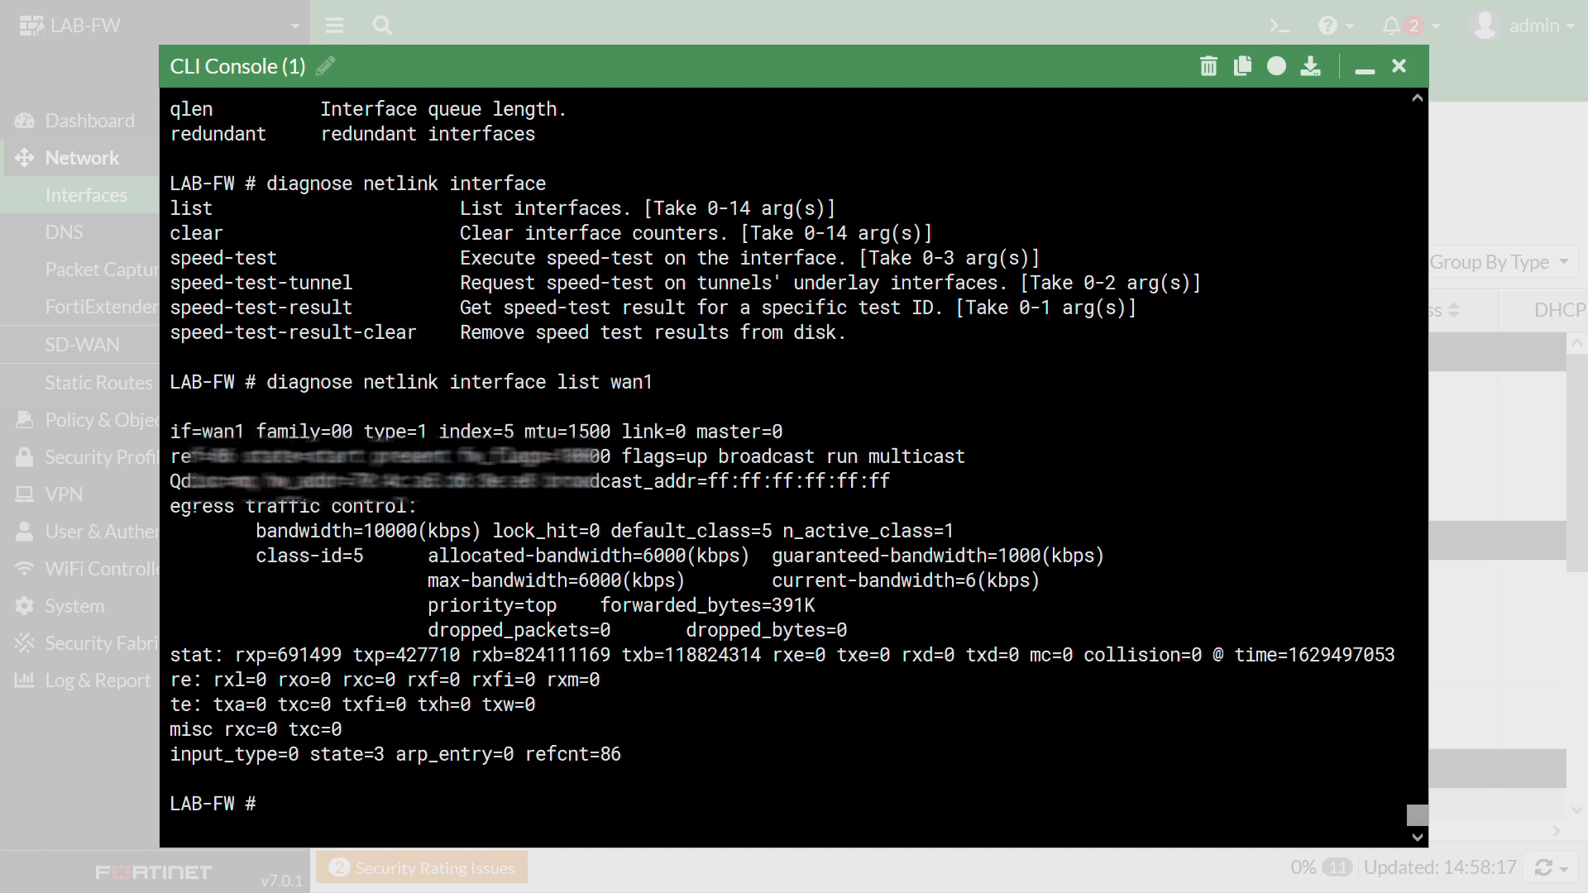
{"action": "left_click_drag", "start_coordinate": [181, 506], "coordinate": [405, 507]}
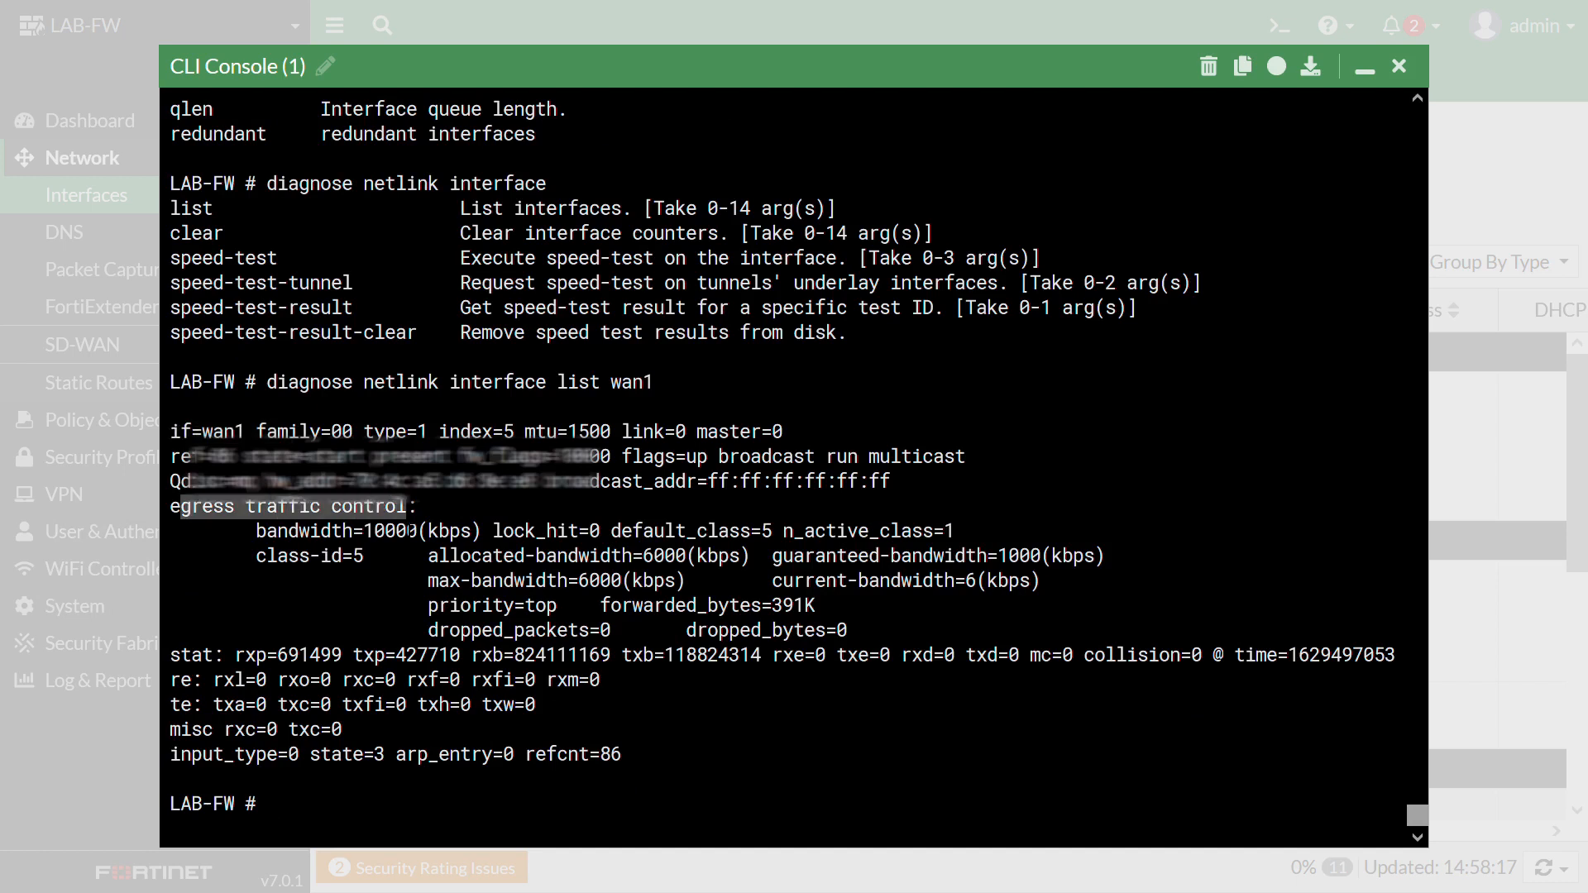
{"action": "left_click", "coordinate": [551, 555]}
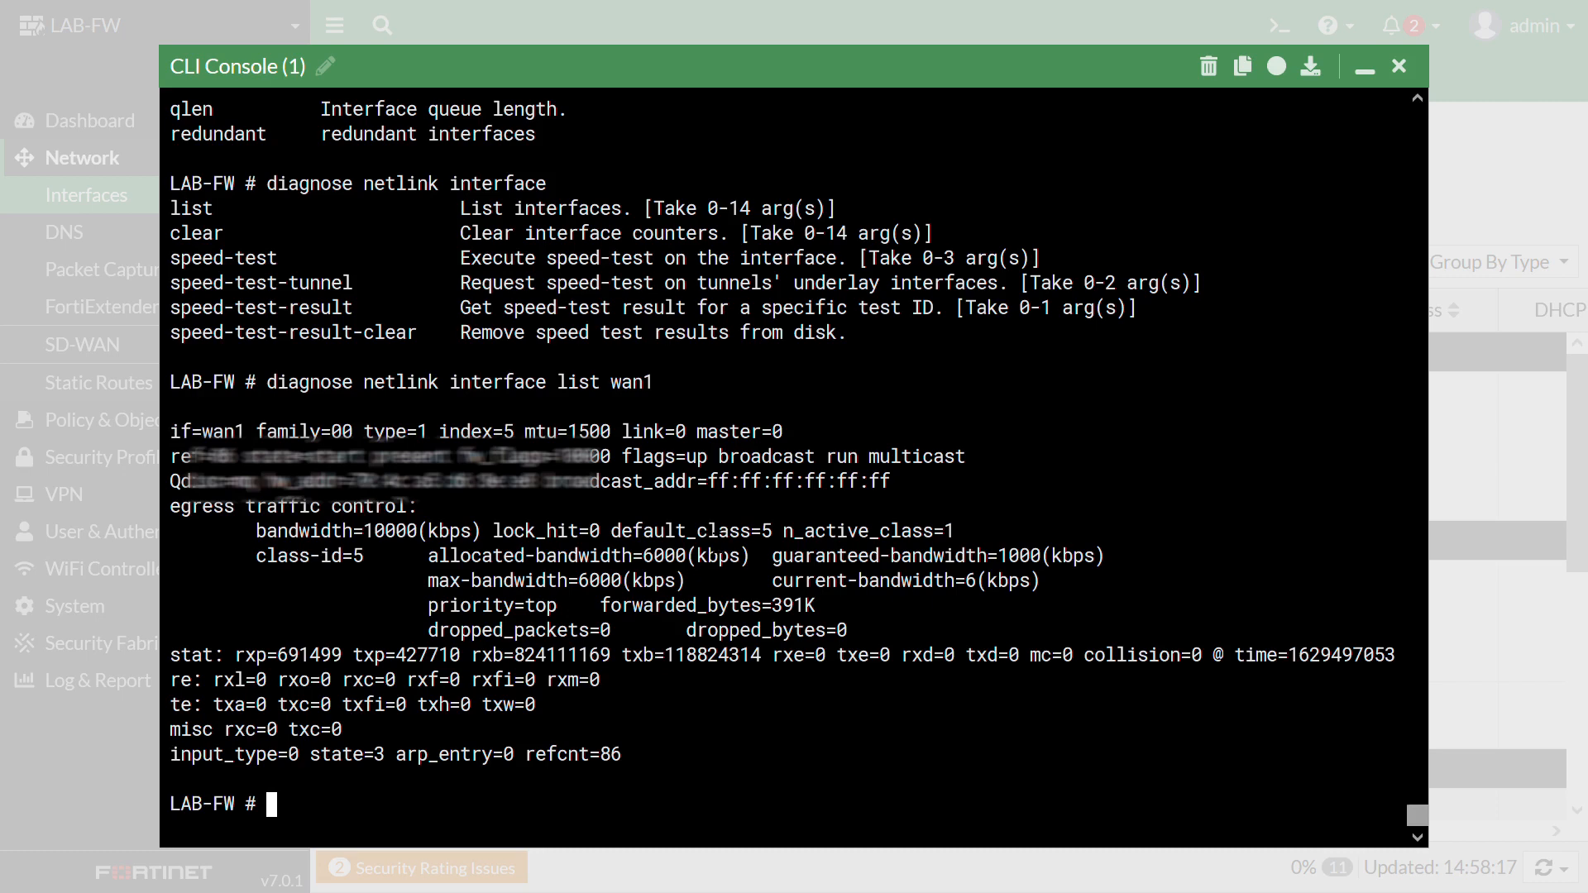
{"action": "left_click_drag", "start_coordinate": [750, 530], "coordinate": [642, 556]}
{"action": "left_click", "coordinate": [841, 554]}
{"action": "left_click_drag", "start_coordinate": [992, 580], "coordinate": [1019, 582]}
{"action": "left_click_drag", "start_coordinate": [858, 630], "coordinate": [221, 516]}
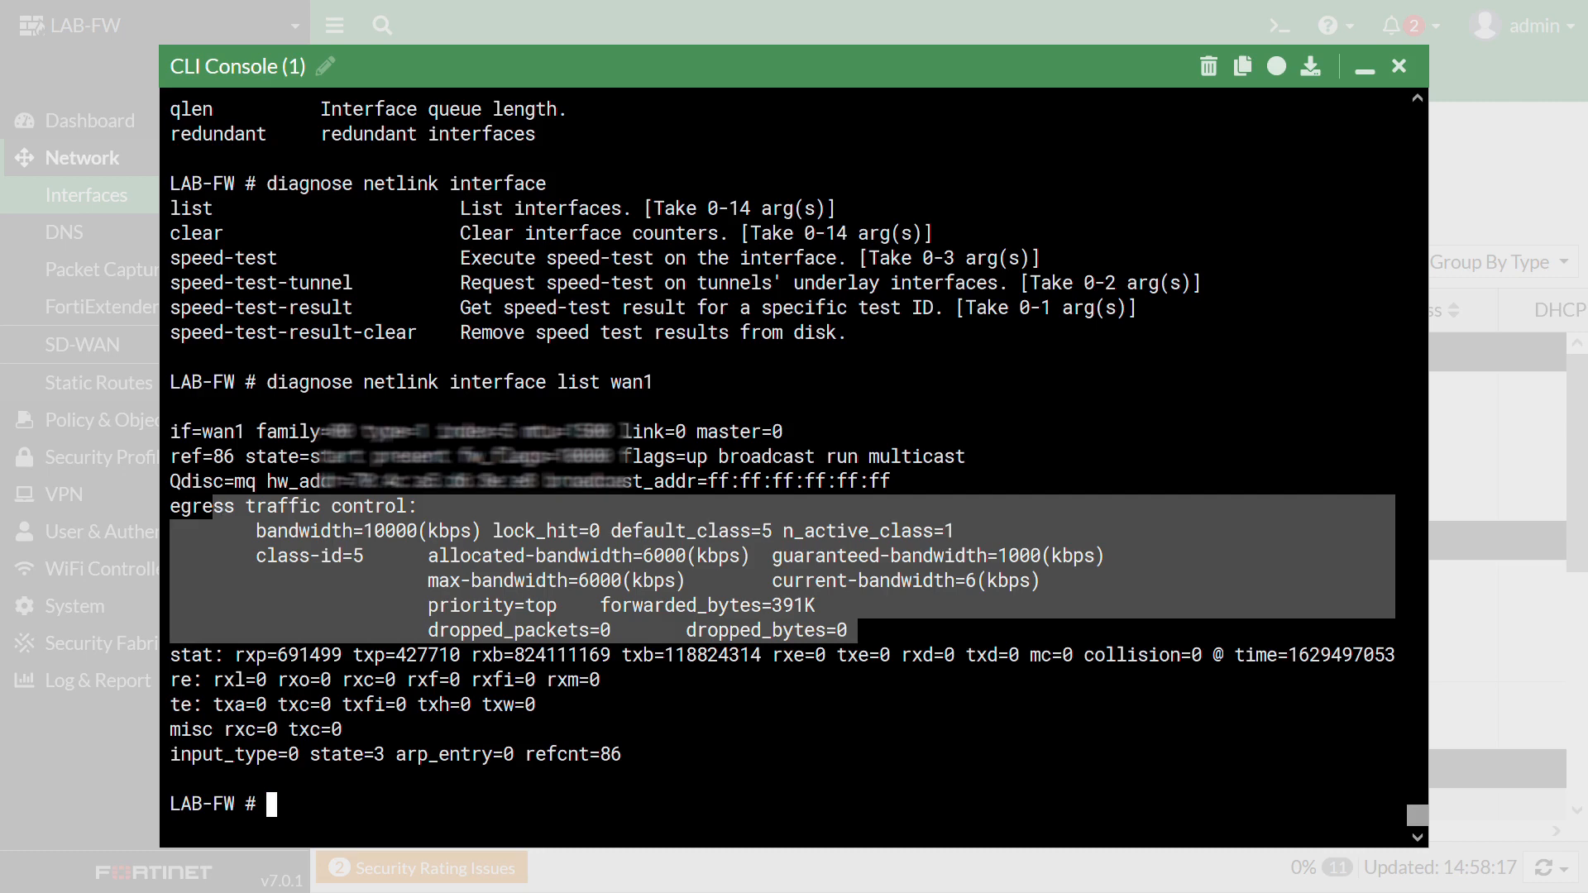
{"action": "left_click", "coordinate": [1035, 568]}
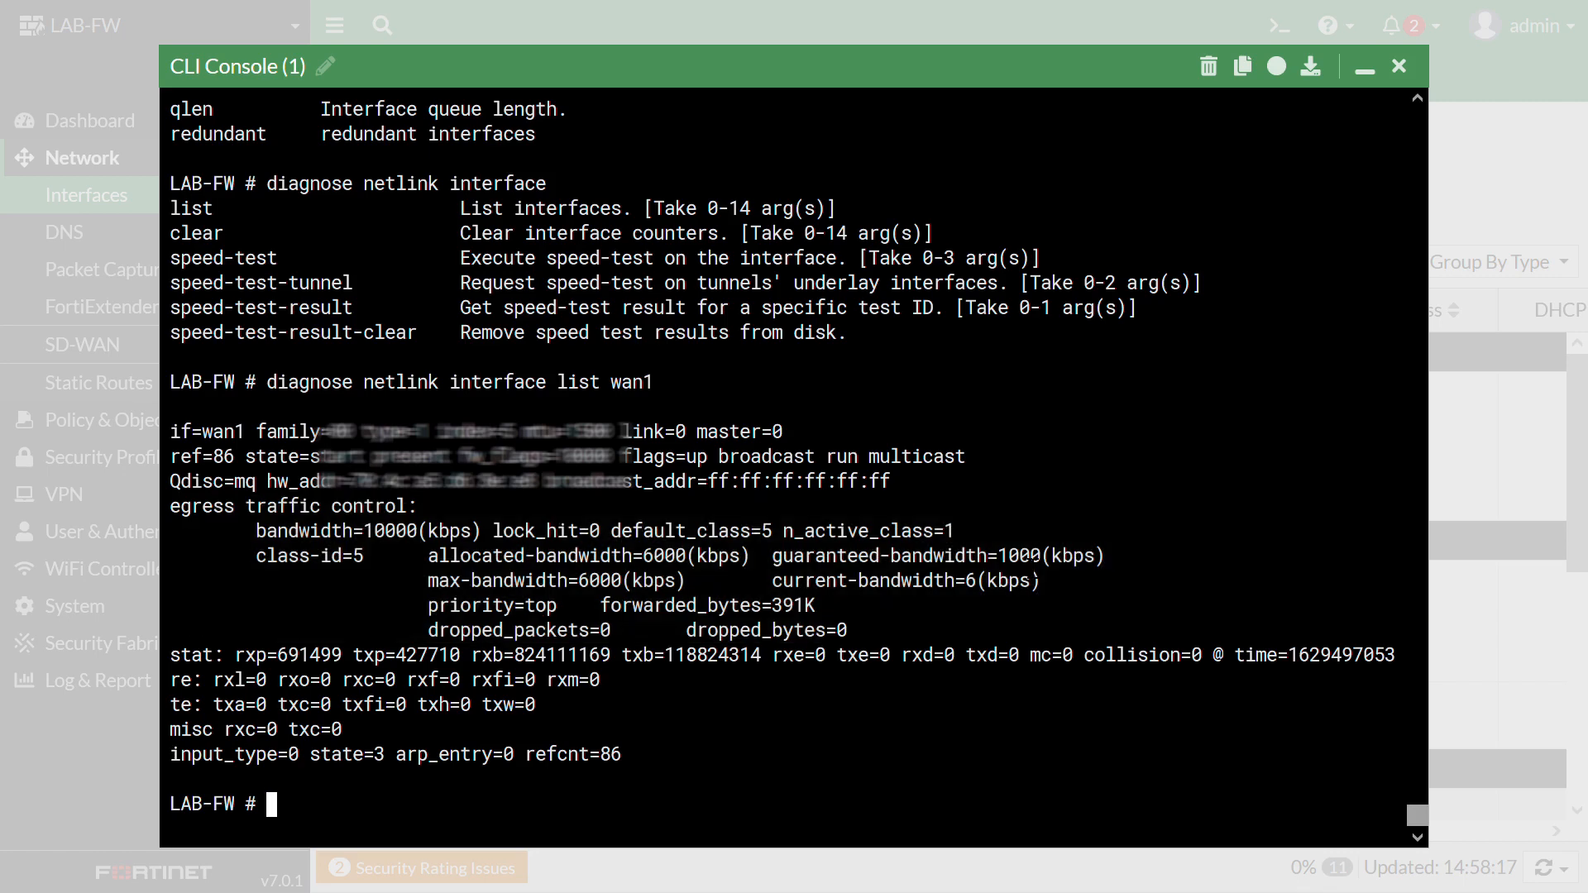